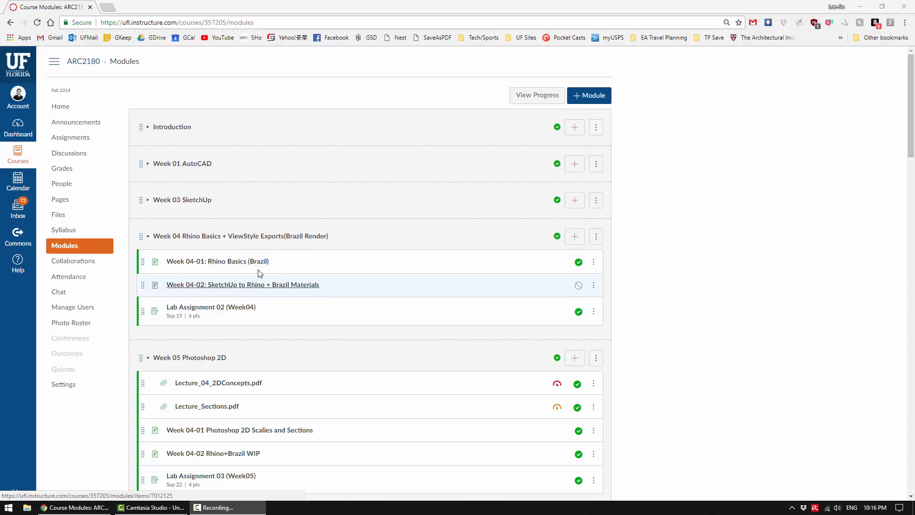
Open the Week 04-01: Rhino Basics (Brazil) page and review the lab objectives, highlighting the item about importing a SketchUp model into Rhino.
left_click(224, 263)
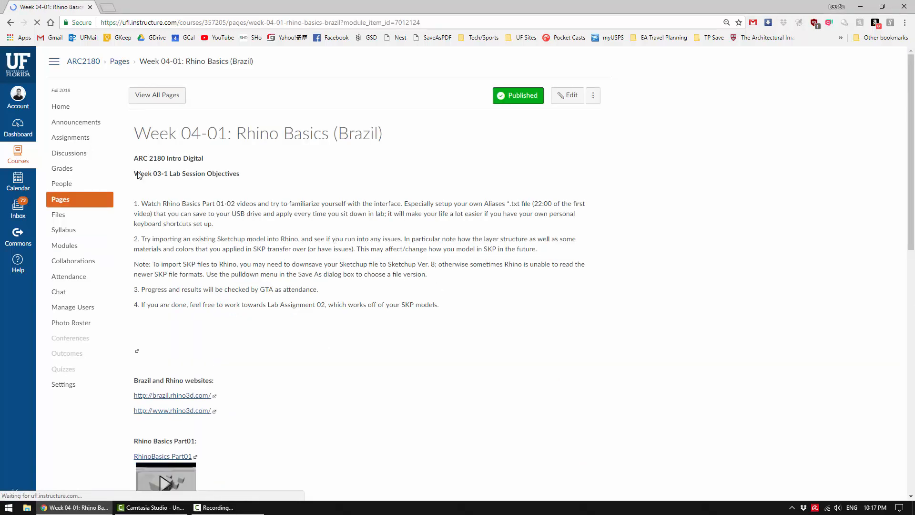
scroll(71, 236, "down", 5)
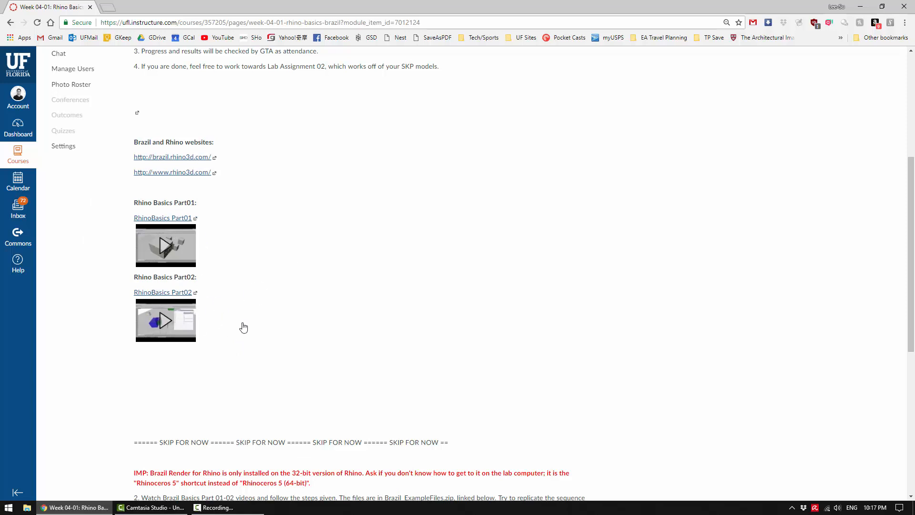
scroll(191, 270, "up", 3)
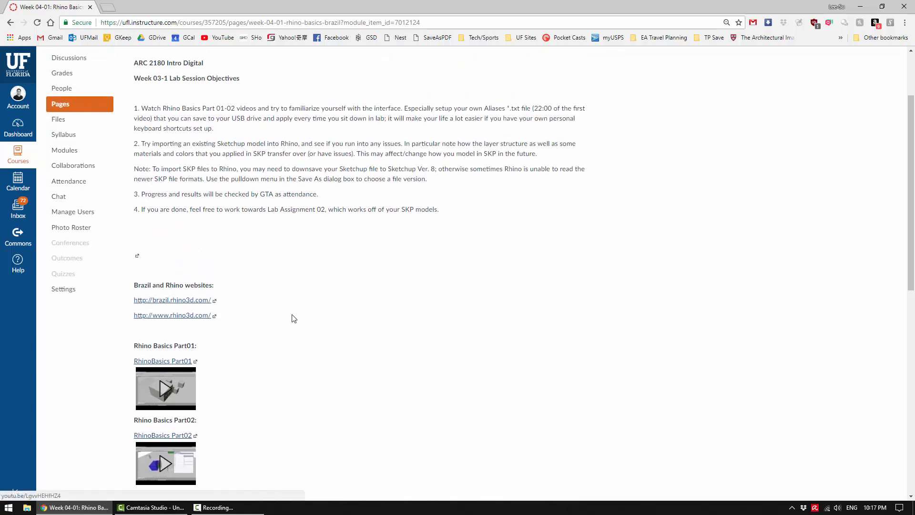
scroll(299, 324, "up", 1)
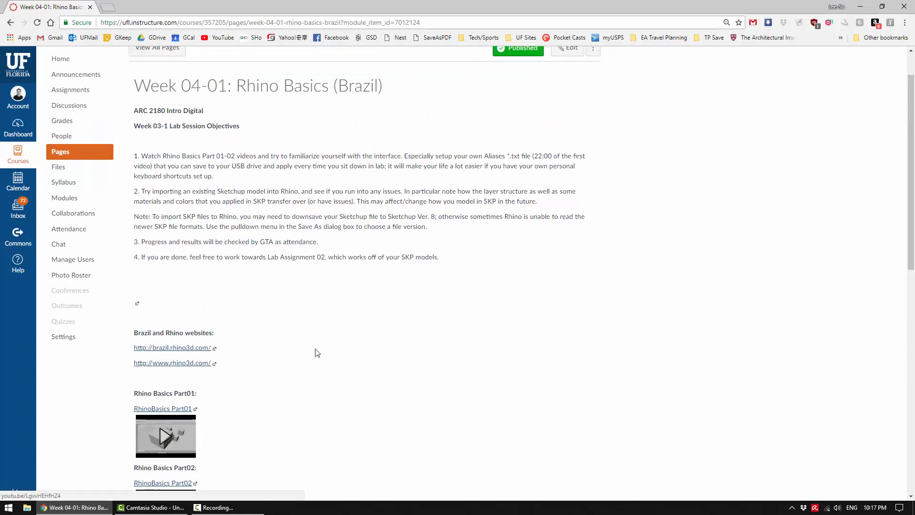
scroll(139, 239, "up", 1)
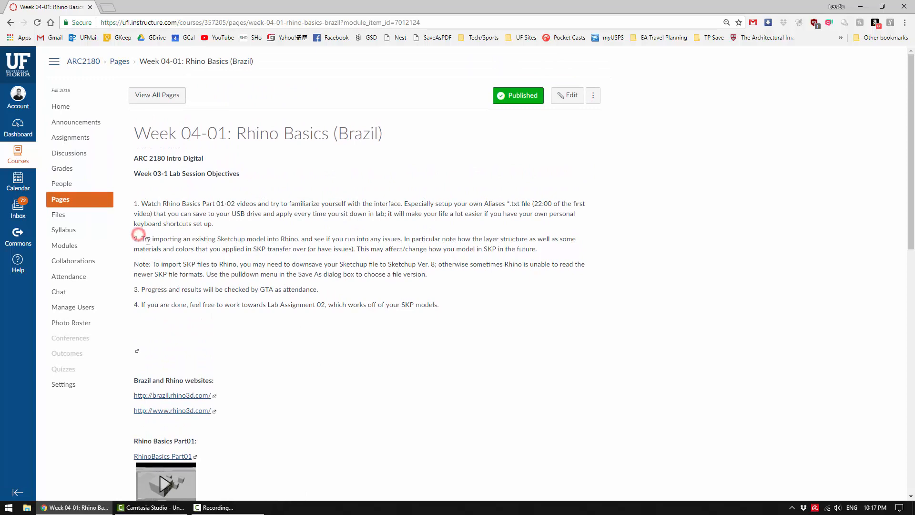
left_click_drag(138, 239, 562, 254)
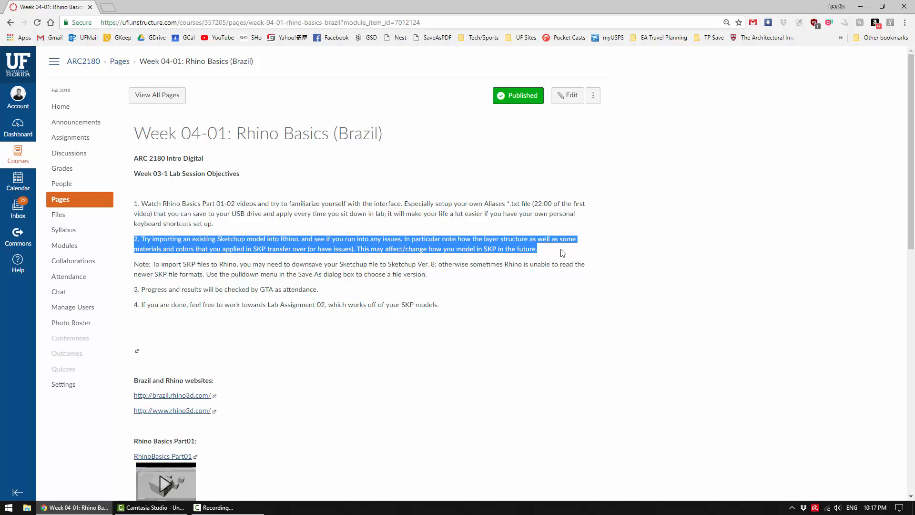
left_click(560, 250)
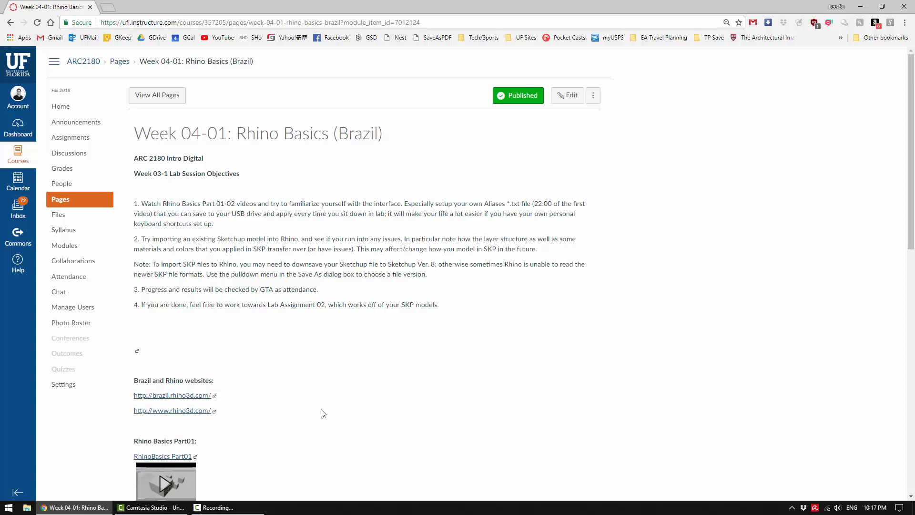
Switch to the desktop, open the F13ARC2180_2270 Project1 model in SketchUp, and dismiss the file version notice.
left_click(858, 9)
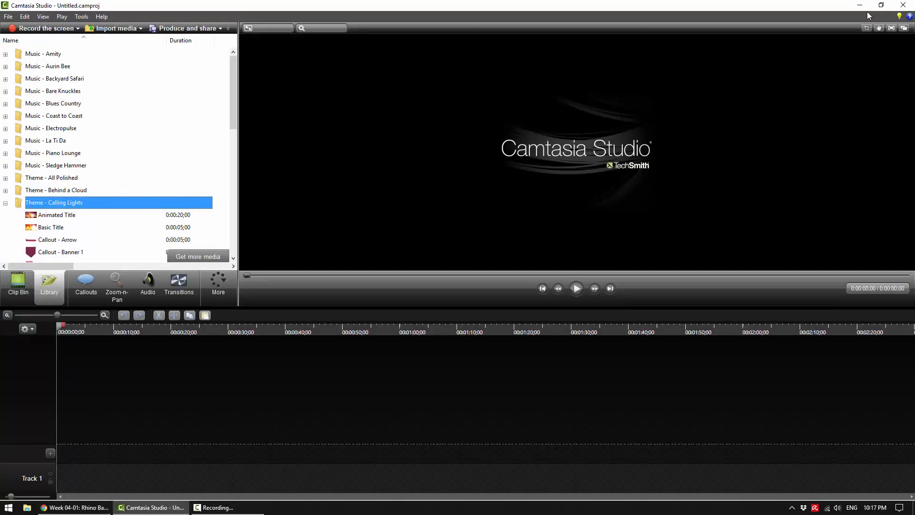
left_click(864, 6)
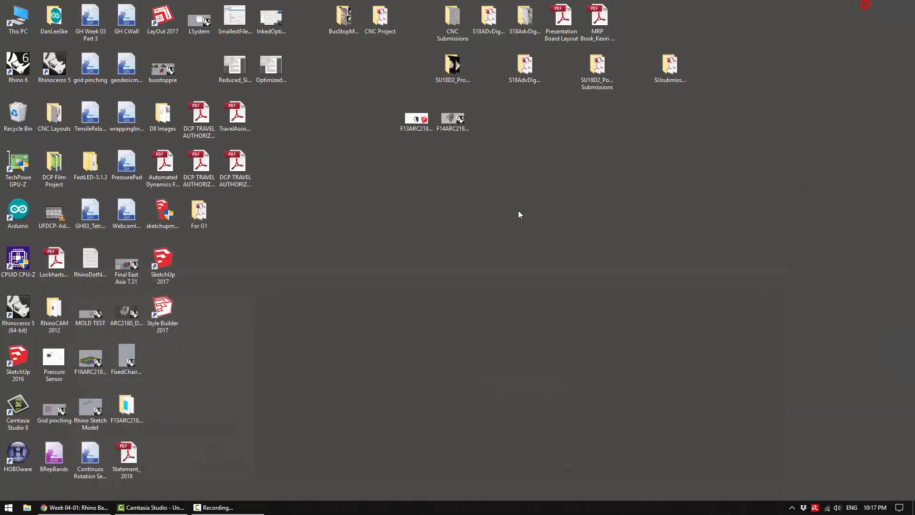
left_click(481, 259)
left_click(418, 116)
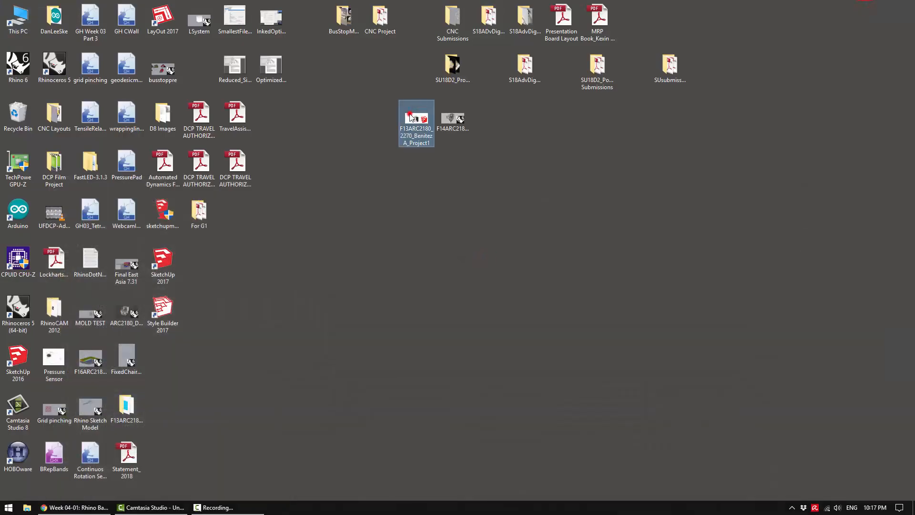
double_click(410, 116)
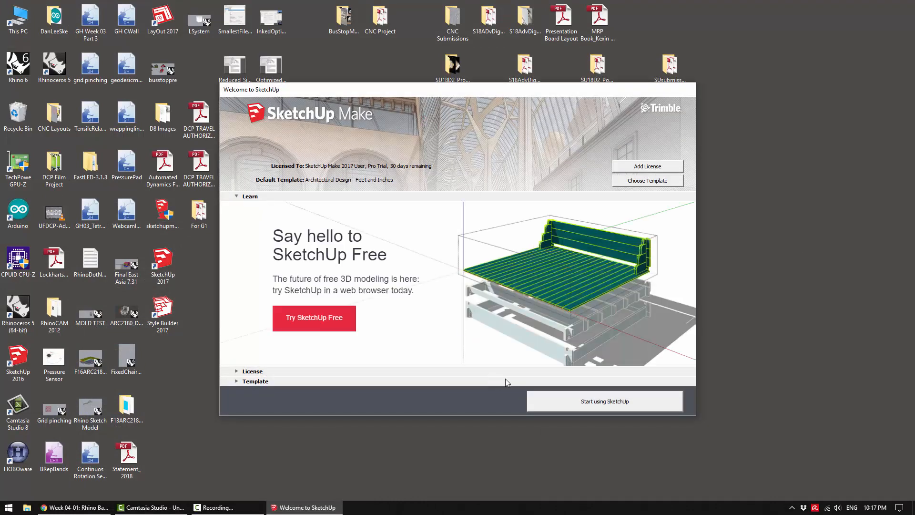
left_click(562, 402)
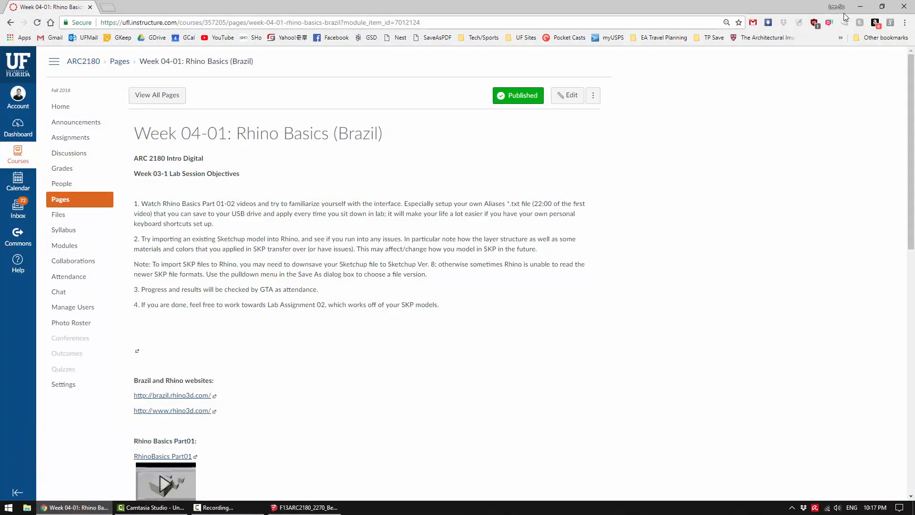
left_click(861, 6)
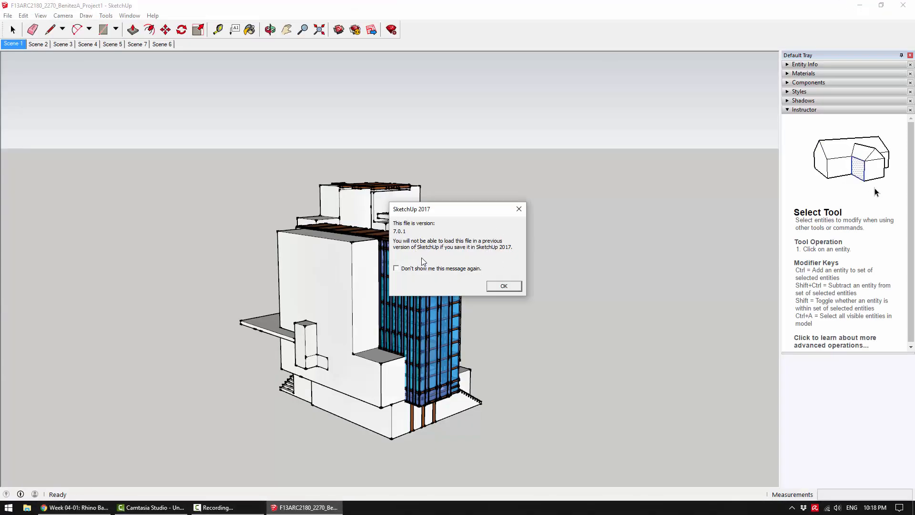
left_click(519, 208)
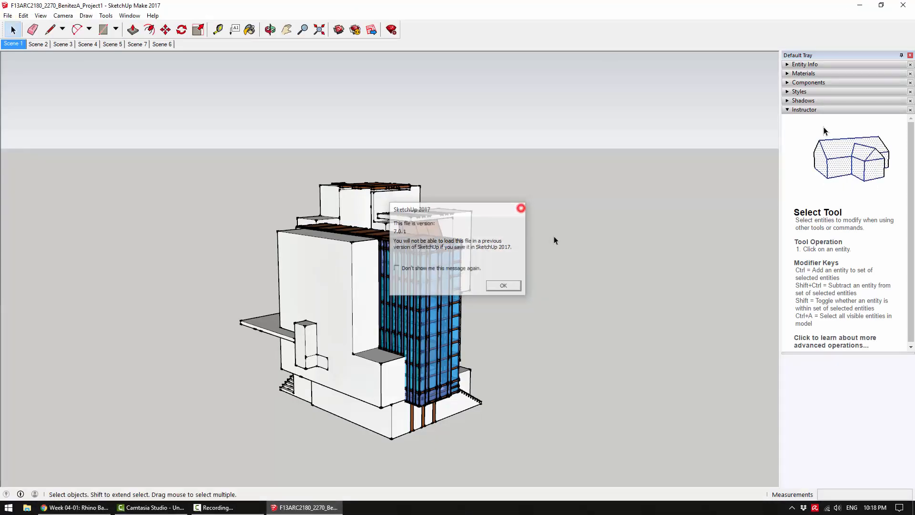
Collapse the Instructor section and look around the building model toward its curtain wall and wood-clad side.
left_click(787, 110)
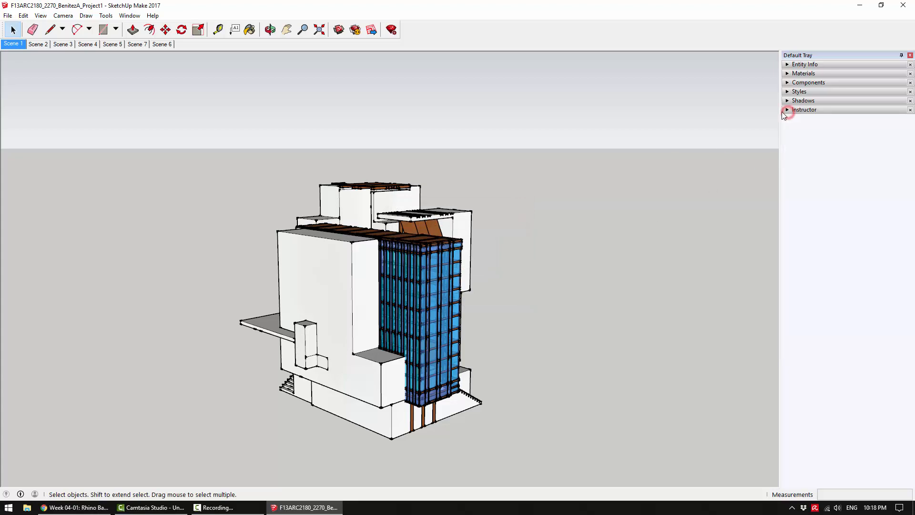
middle_click_drag(479, 272, 442, 242)
middle_click_drag(335, 303, 119, 310)
scroll(395, 314, "up", 6)
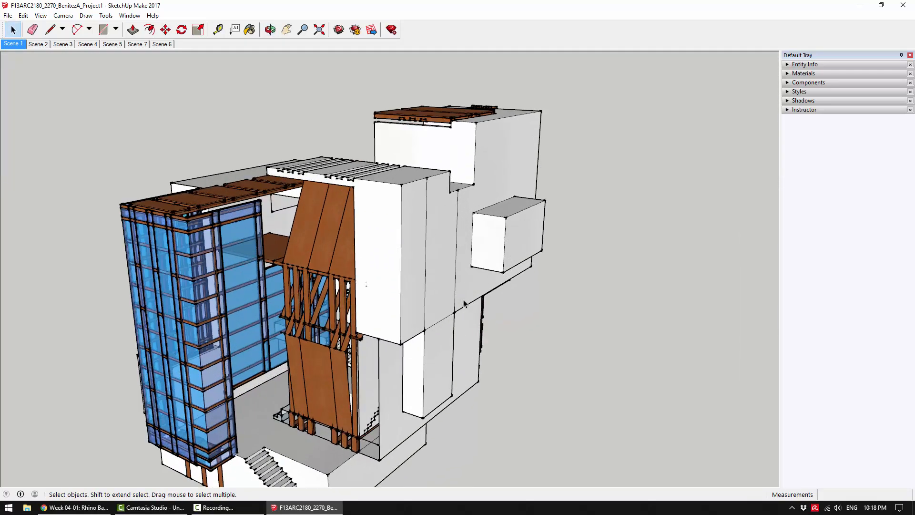
middle_click_drag(396, 315, 36, 267)
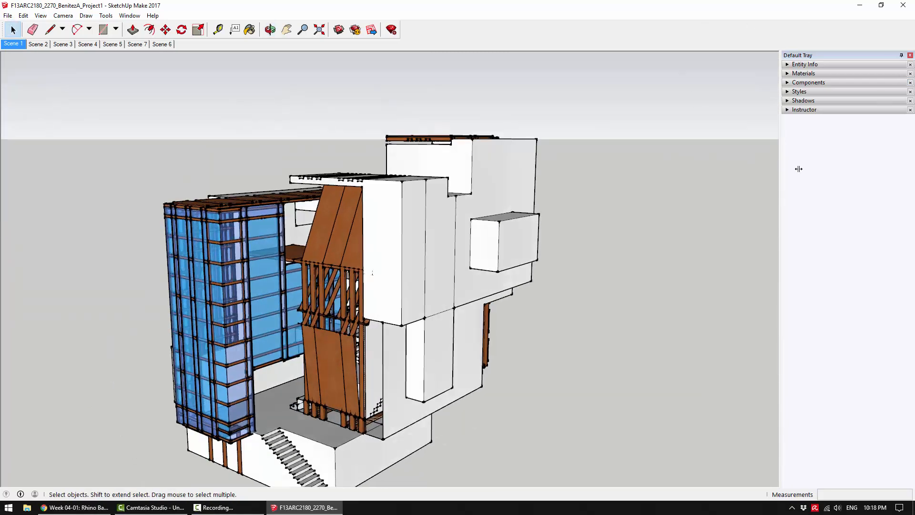
Add the Layers and Scenes dialogs to the Default Tray.
right_click(820, 53)
left_click(840, 75)
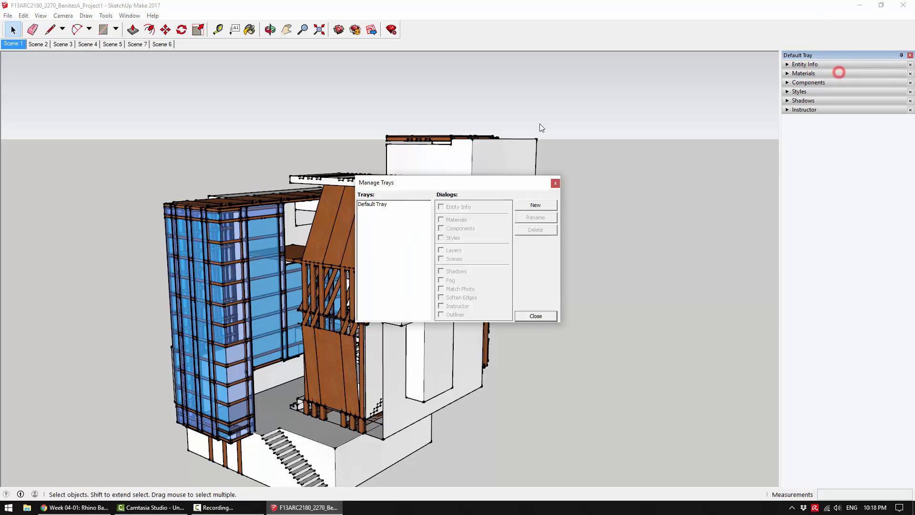
left_click(376, 204)
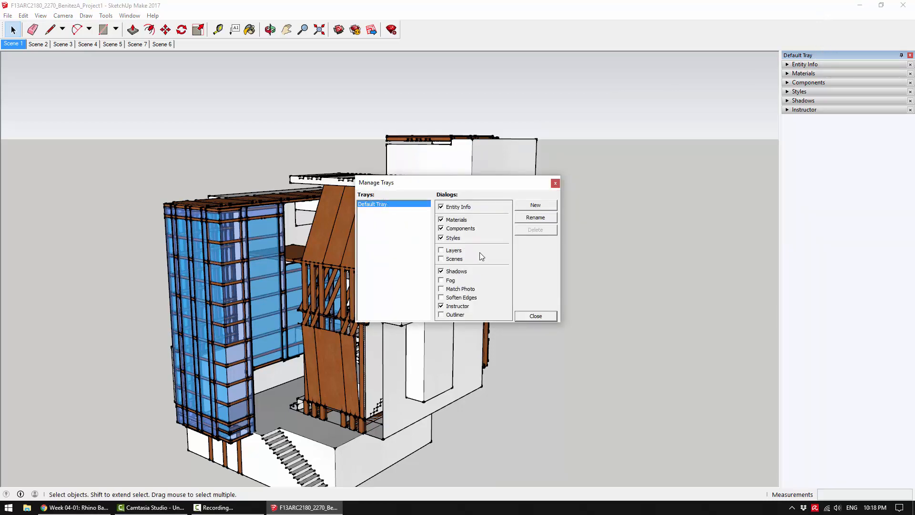
left_click(454, 251)
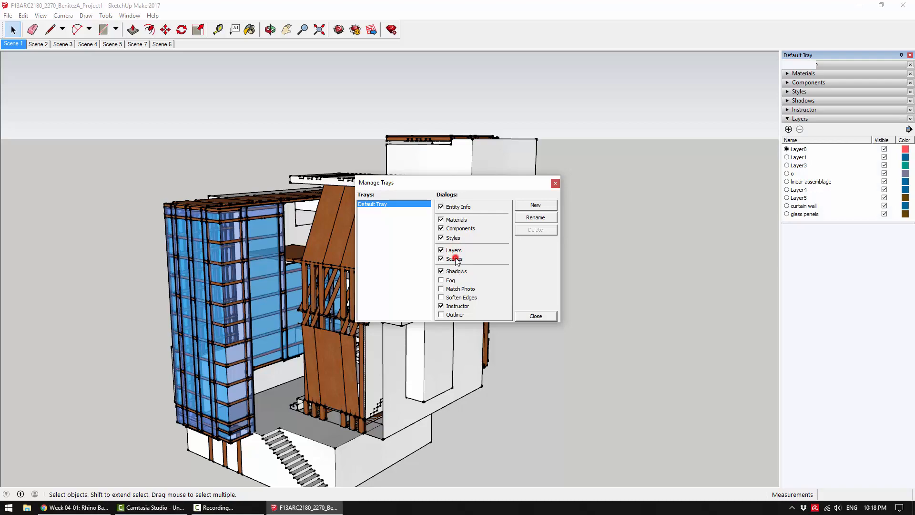
left_click(454, 258)
left_click(531, 317)
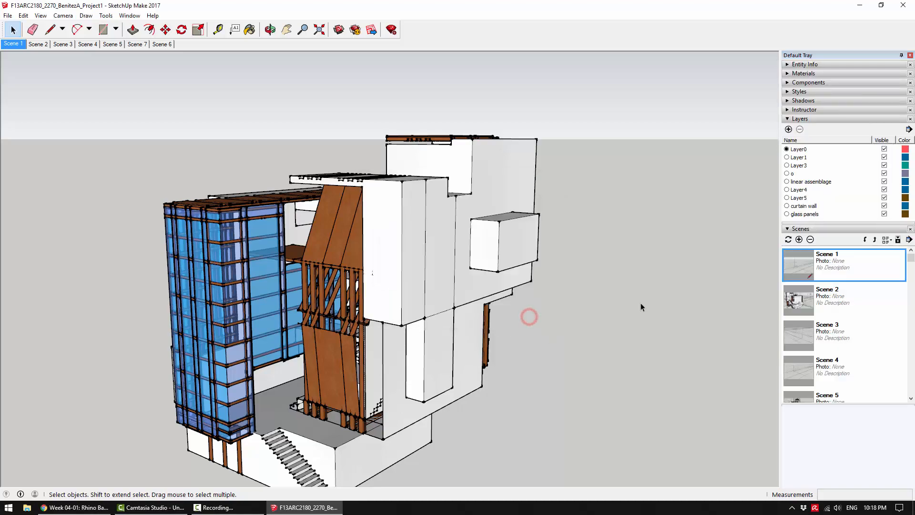
Step through the saved Scenes 2, 3, 4 and 1 to check their views.
left_click(37, 44)
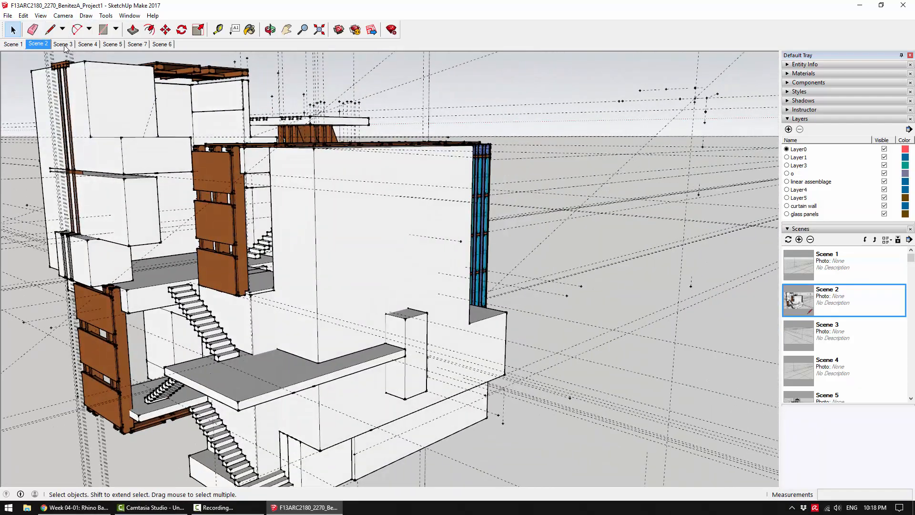
left_click(64, 44)
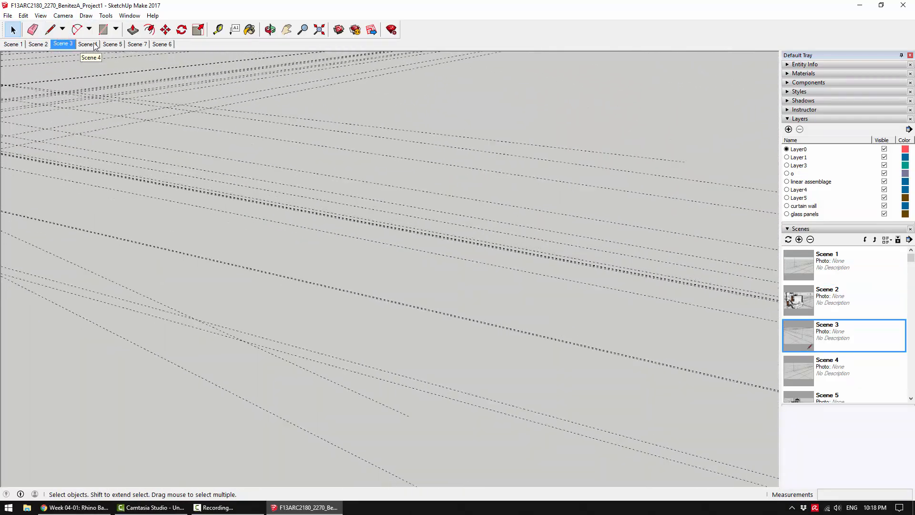
left_click(94, 45)
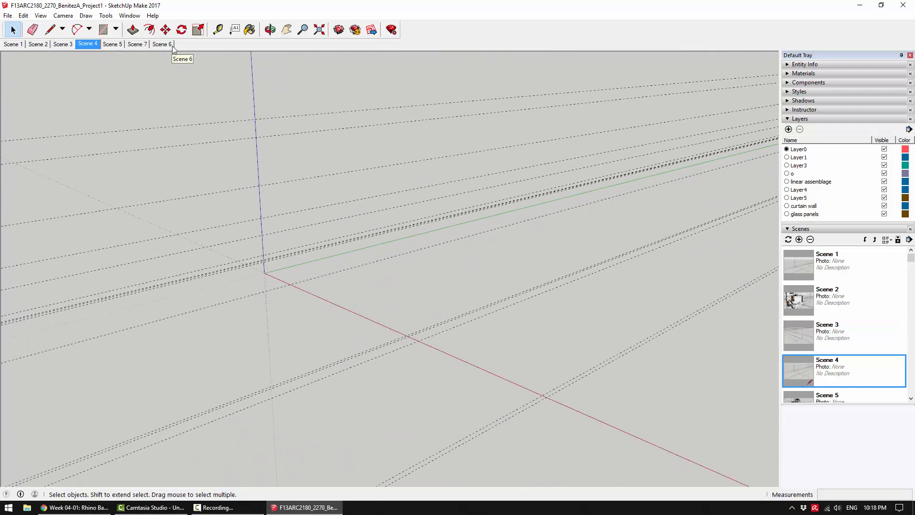
left_click(11, 44)
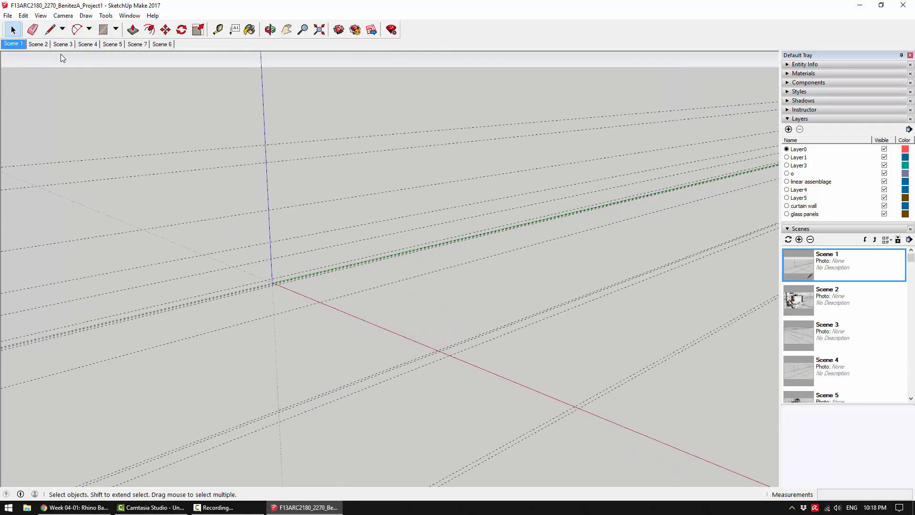
Return to Scene 2 and examine the building's volumes, stairs and wood panels from several angles.
left_click(810, 303)
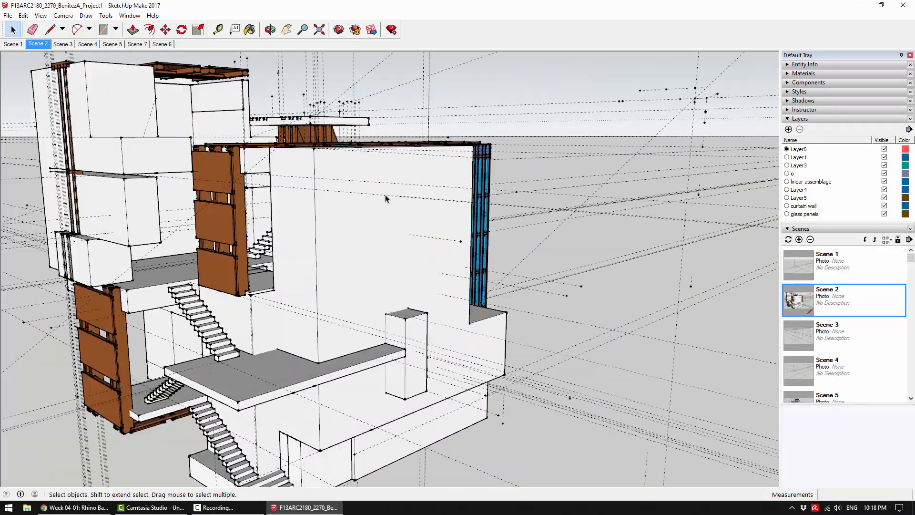
middle_click_drag(386, 198, 355, 99)
scroll(419, 217, "down", 3)
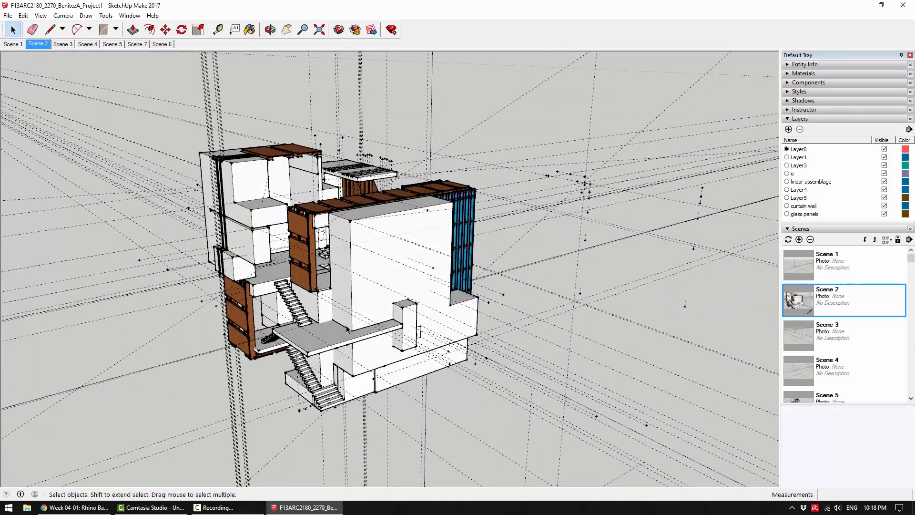
middle_click_drag(354, 246, 271, 219)
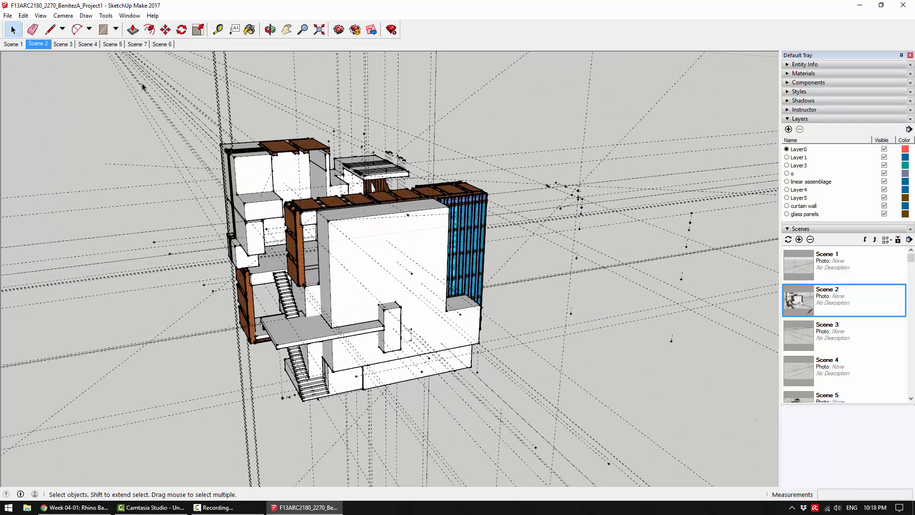
middle_click_drag(554, 251, 435, 290)
scroll(434, 290, "up", 5)
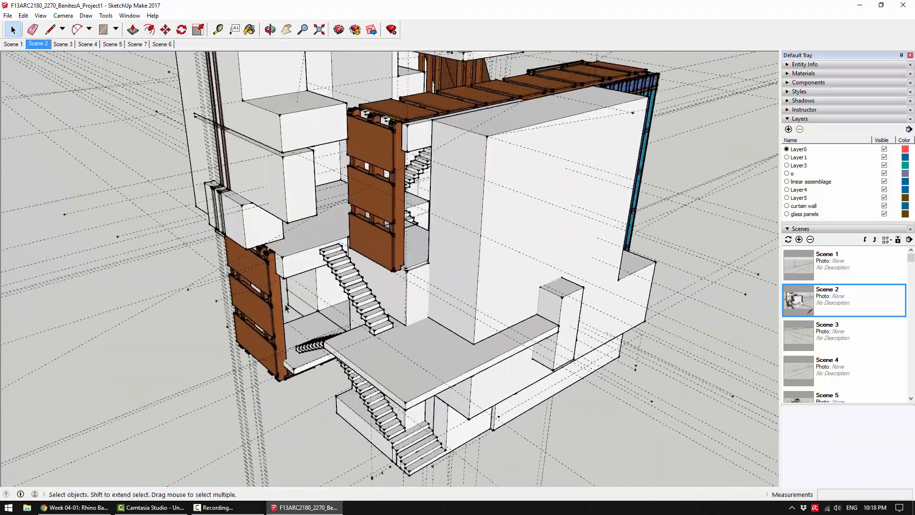
middle_click_drag(286, 307, 598, 347)
scroll(329, 370, "down", 5)
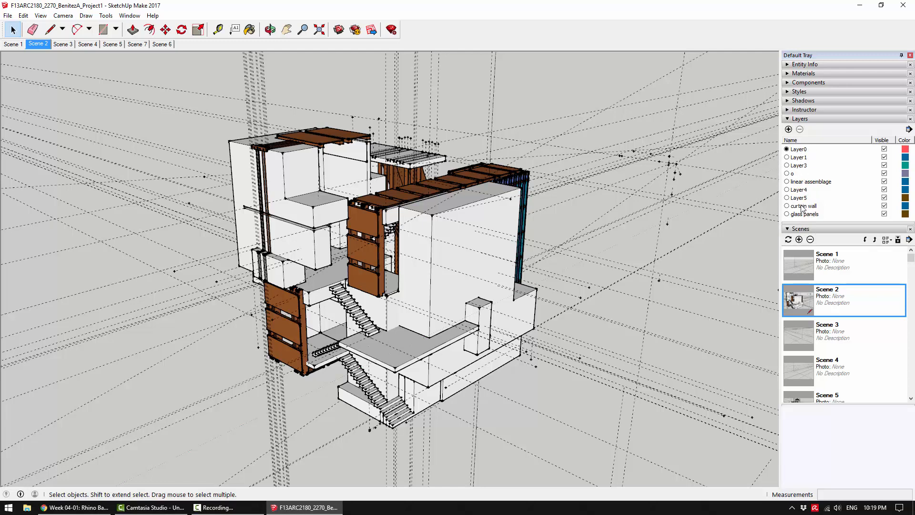
Try to hide Layer0, and toggle Layer3 off and on to check what it contains.
left_click(885, 151)
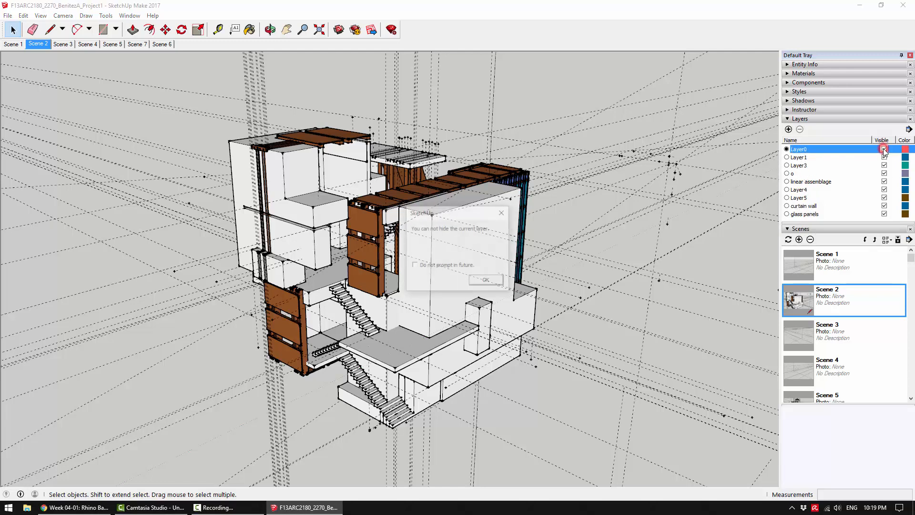
left_click(485, 281)
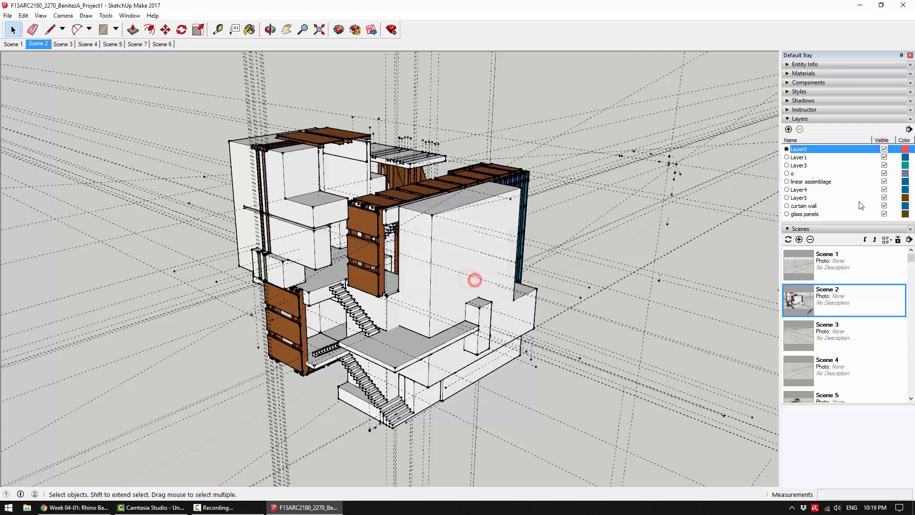
left_click(885, 165)
left_click(885, 165)
Toggle the visibility of the linear assemblage layer and Layer4 to identify the geometry on each, leaving both visible.
left_click(885, 181)
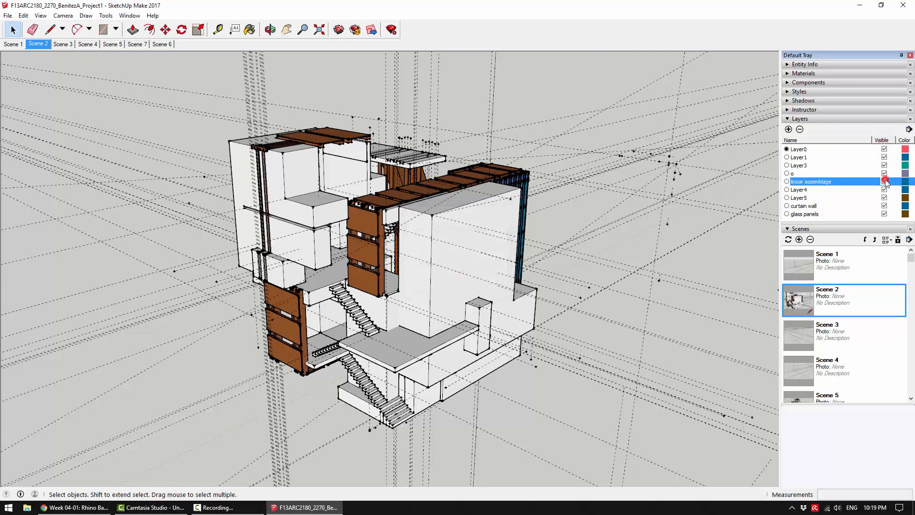
left_click(884, 182)
left_click(885, 181)
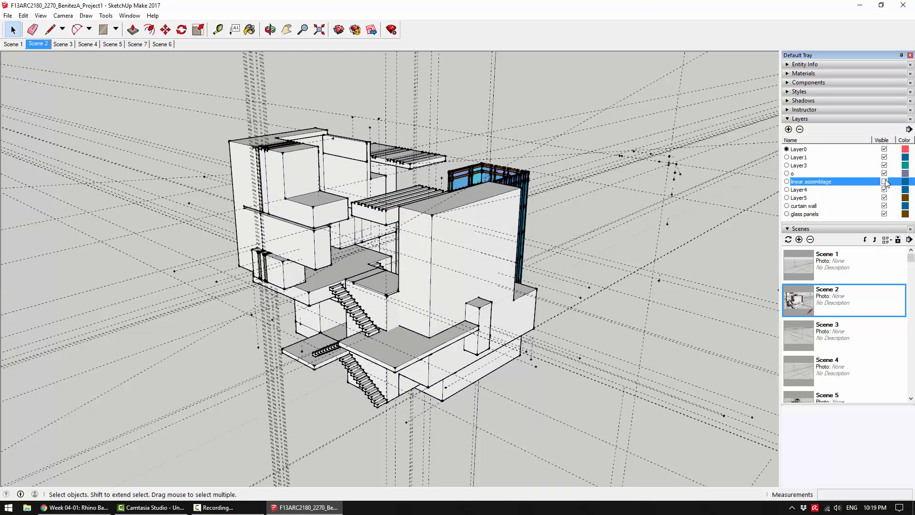
left_click(885, 181)
left_click(885, 181)
left_click(885, 181)
left_click(885, 189)
left_click(885, 190)
left_click(885, 190)
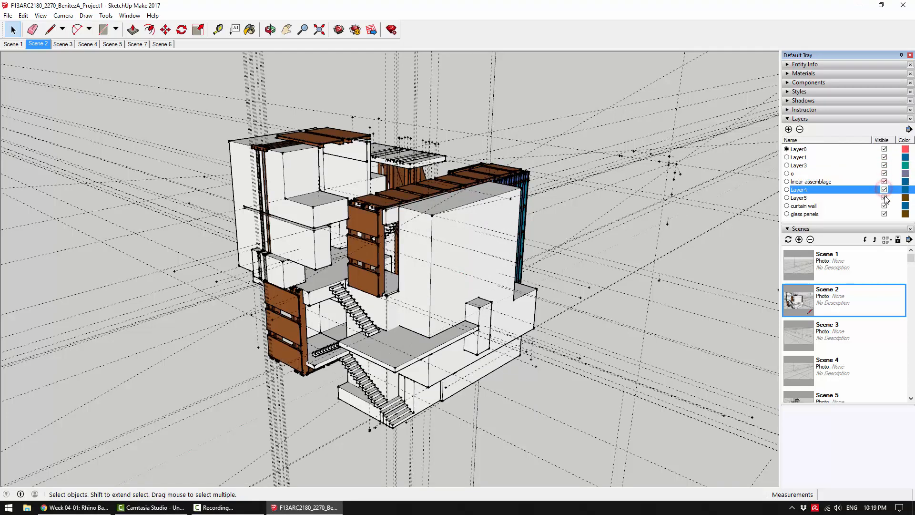
Toggle the visibility of Layer5, curtain wall and glass panels in turn to identify their geometry, leaving all three visible.
left_click(884, 198)
left_click(885, 198)
left_click(884, 205)
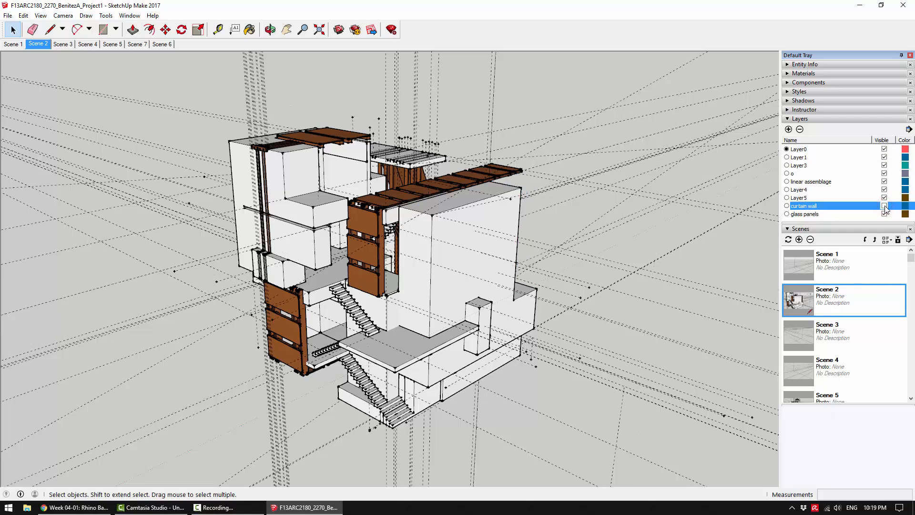
left_click(885, 206)
right_click(511, 210)
middle_click_drag(547, 135, 576, 290)
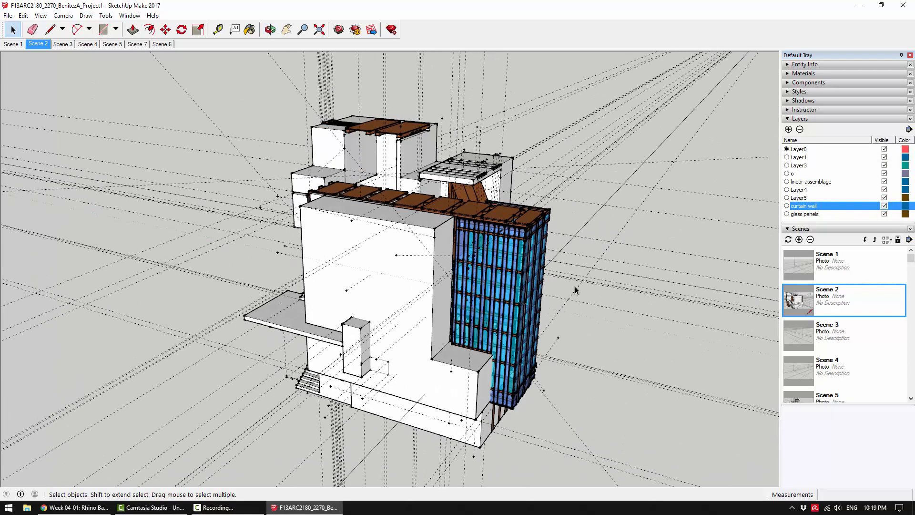
left_click(885, 214)
left_click(885, 214)
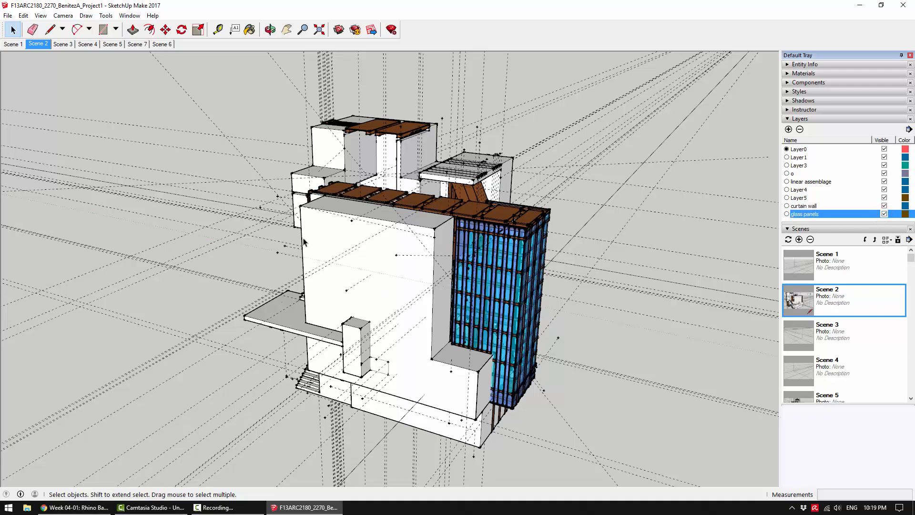
Examine the wood slat wall beside the exterior stairs up close, selecting its group to check its extent and clearing the selection.
middle_click_drag(303, 242, 390, 319)
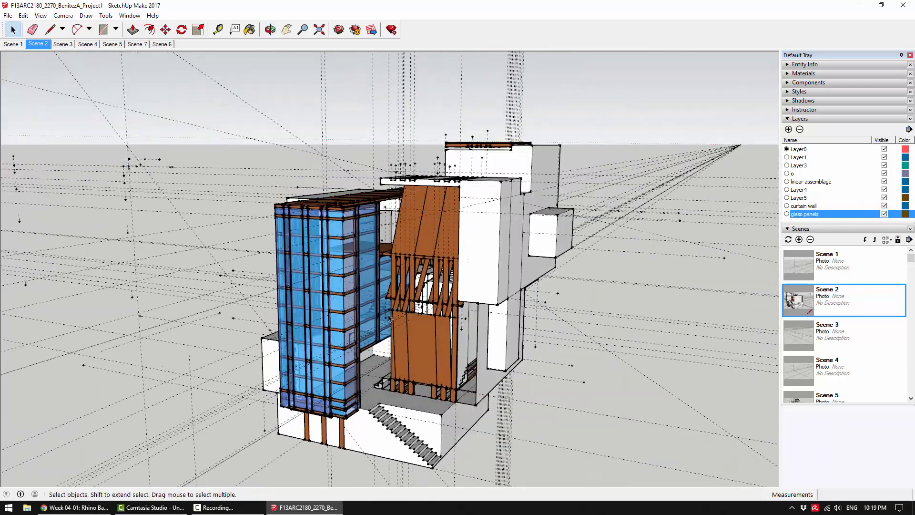
scroll(390, 318, "up", 8)
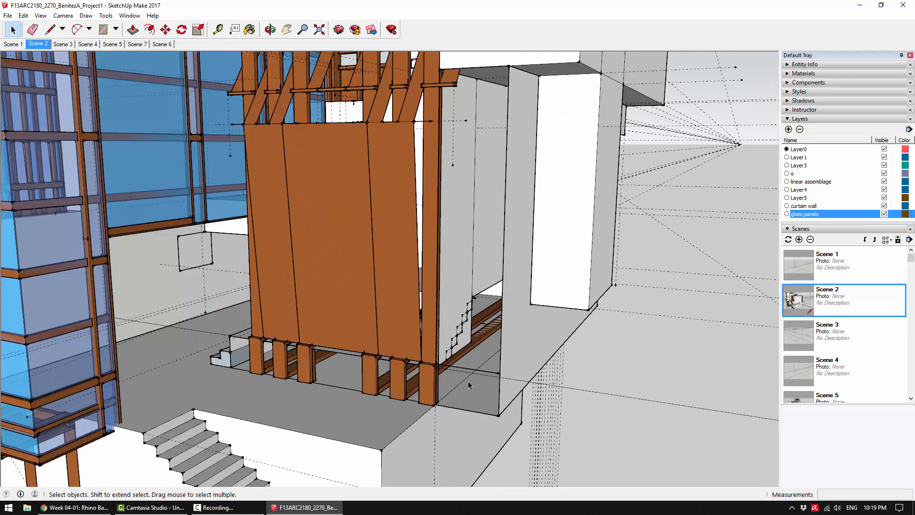
middle_click_drag(384, 381, 197, 130)
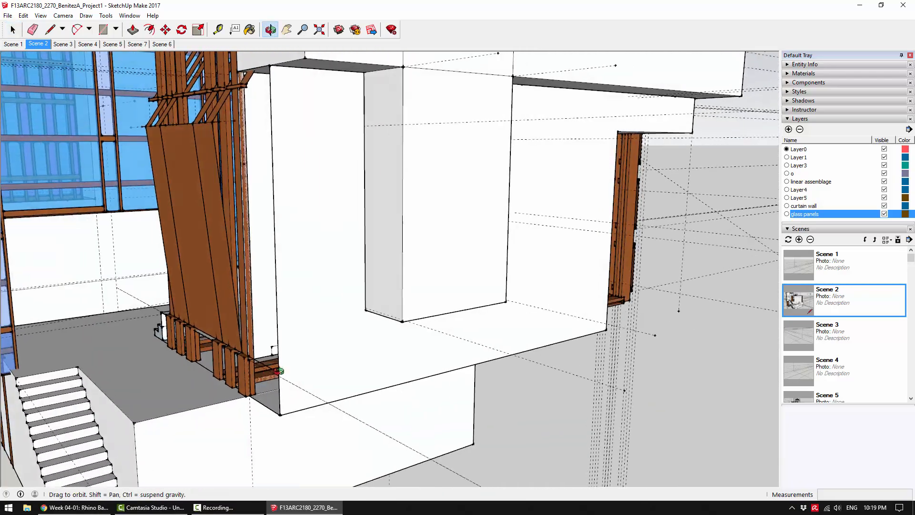
left_click(205, 143)
middle_click_drag(218, 238, 613, 433)
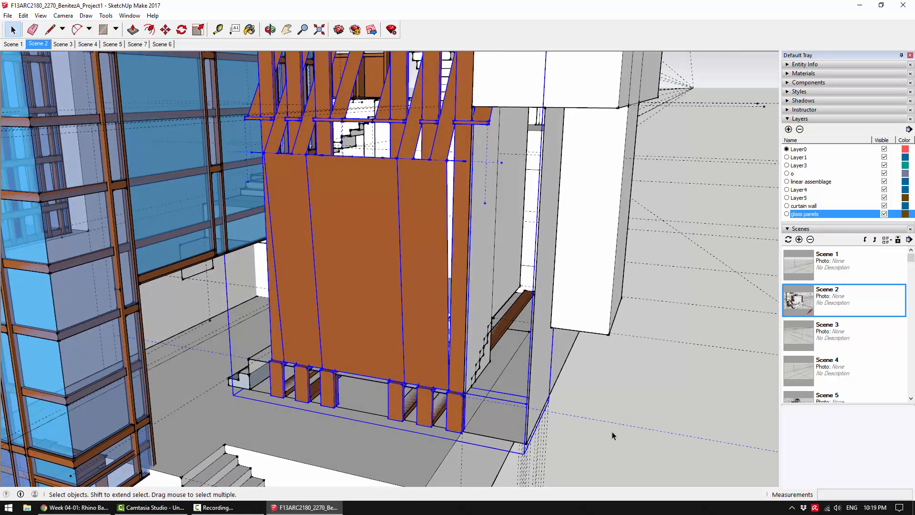
left_click(613, 431)
Inspect the tall white volume by selecting its group, clear the selection and return to a view of the curtain wall side.
scroll(508, 119, "down", 5)
middle_click_drag(509, 118, 466, 178)
scroll(515, 306, "down", 2)
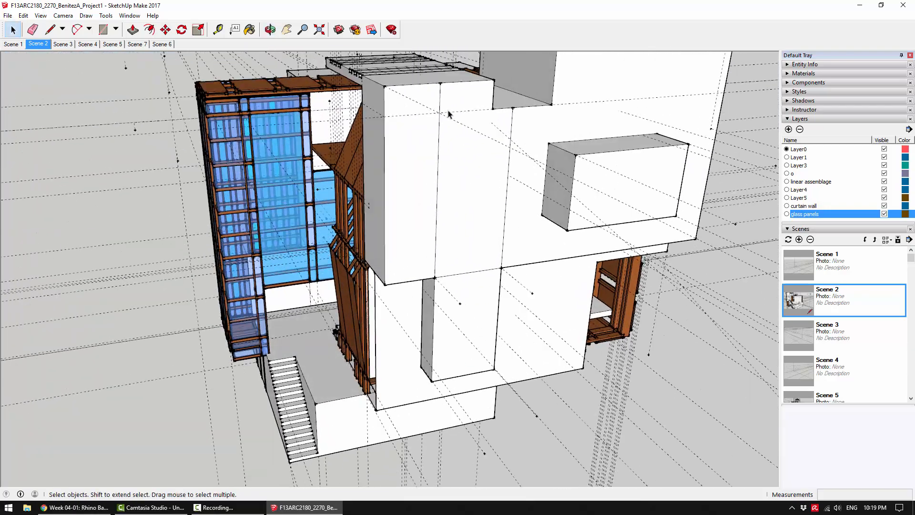
left_click(438, 135)
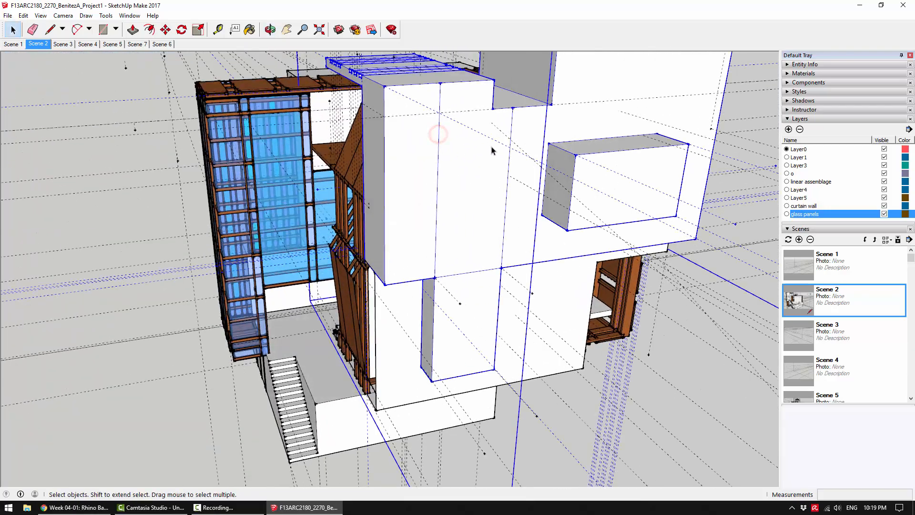
left_click(742, 185)
middle_click_drag(454, 293, 437, 380)
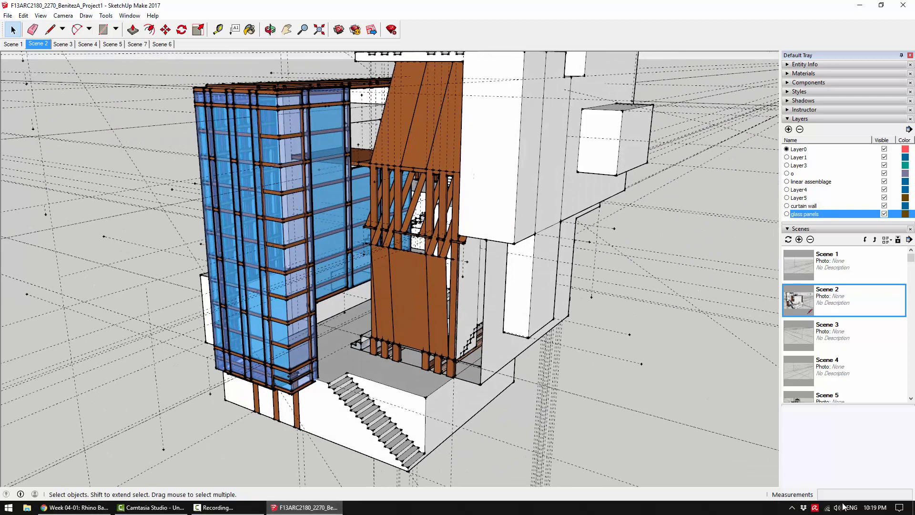
Switch to the desktop, launch Rhino 6 and dismiss its start screen to work in a new untitled model.
left_click(913, 507)
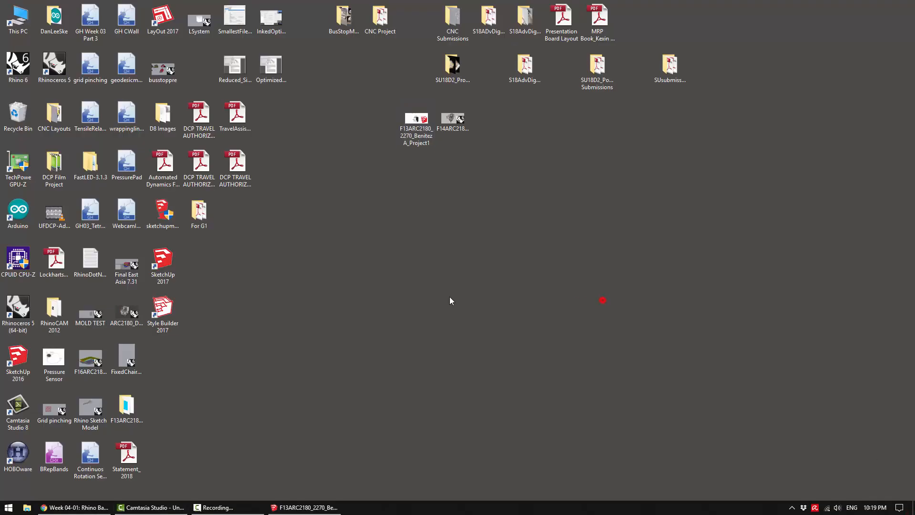
left_click(16, 62)
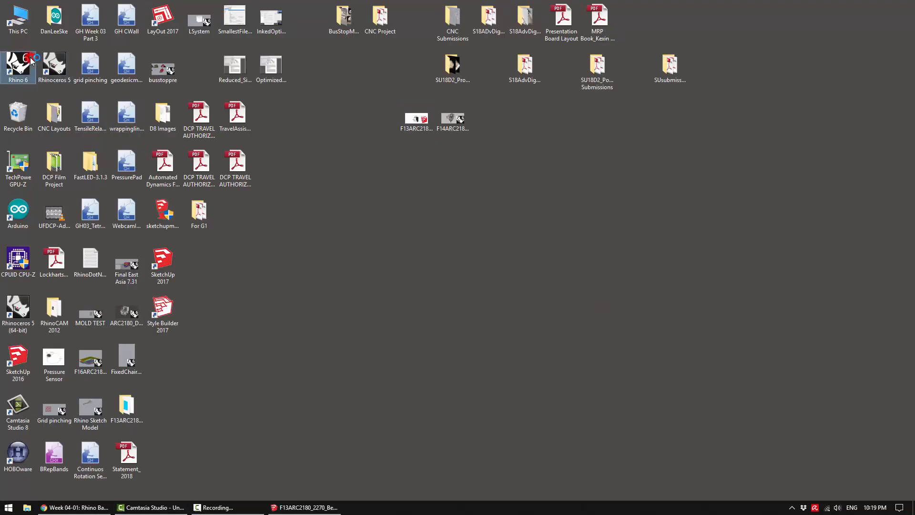
double_click(16, 62)
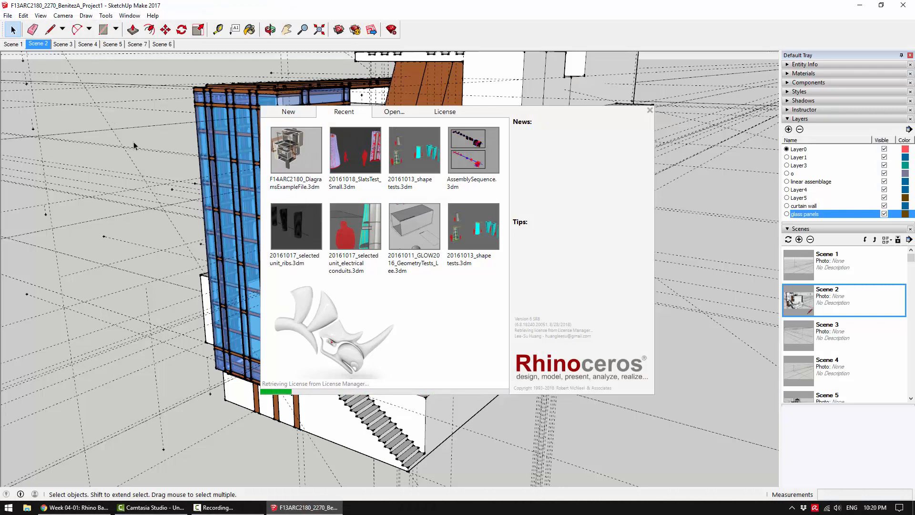
left_click(650, 110)
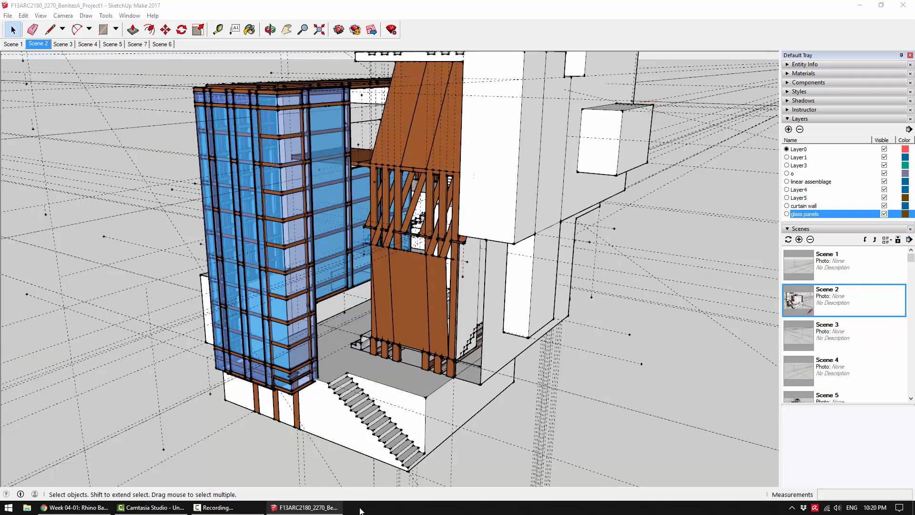
left_click(913, 508)
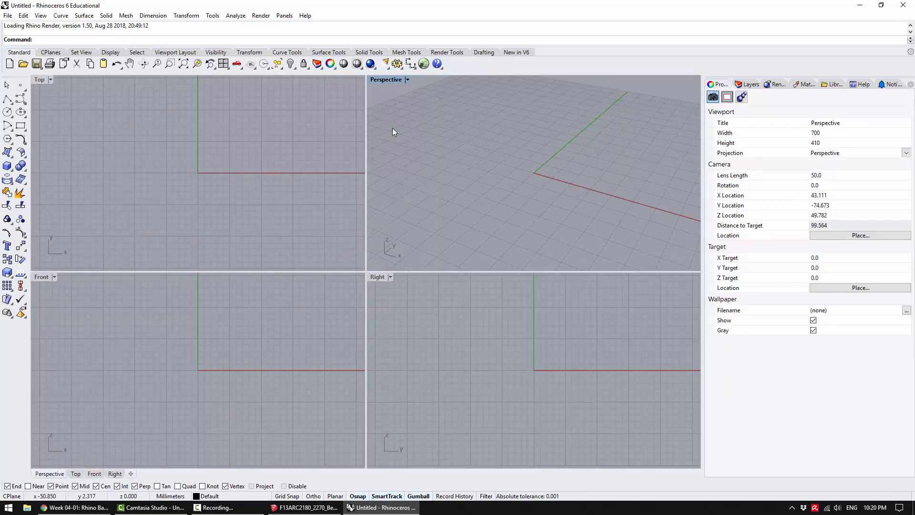
Set the Rhino model units to Inches with a Decimal distance display.
type("Units")
key("Return")
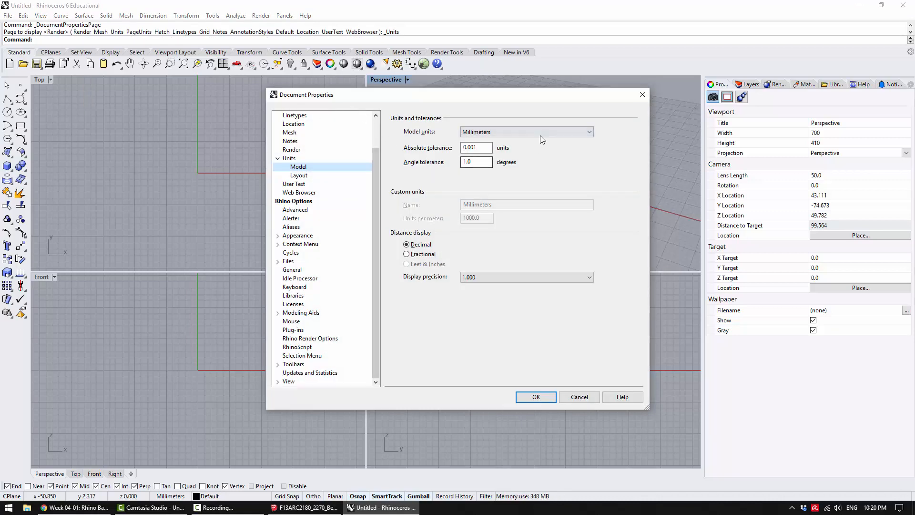
left_click(540, 134)
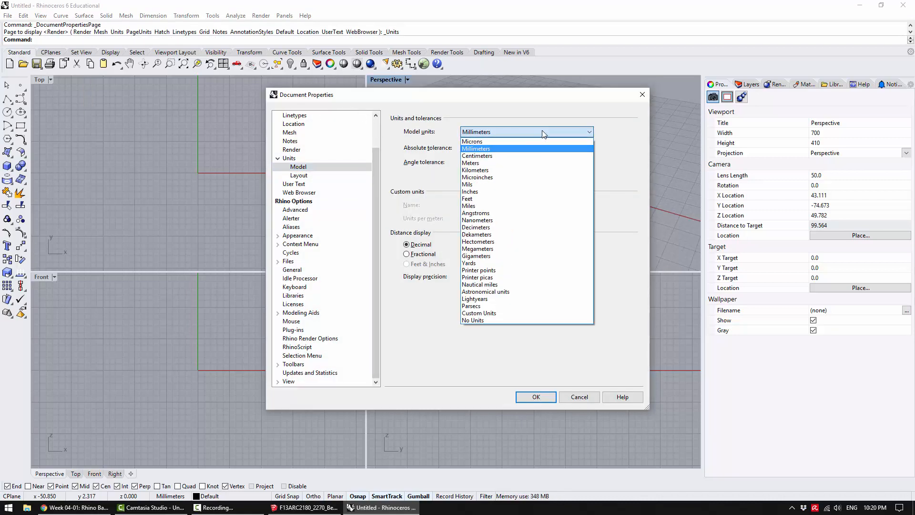
left_click(541, 191)
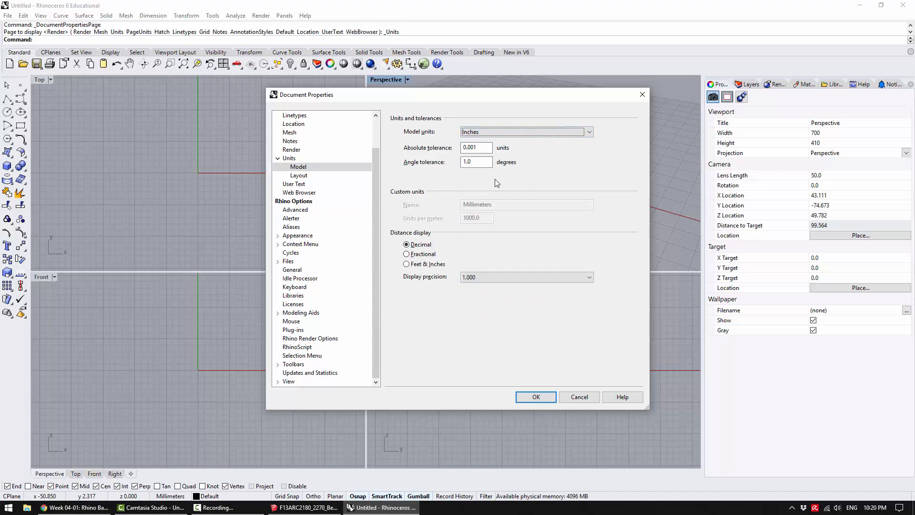
left_click(425, 265)
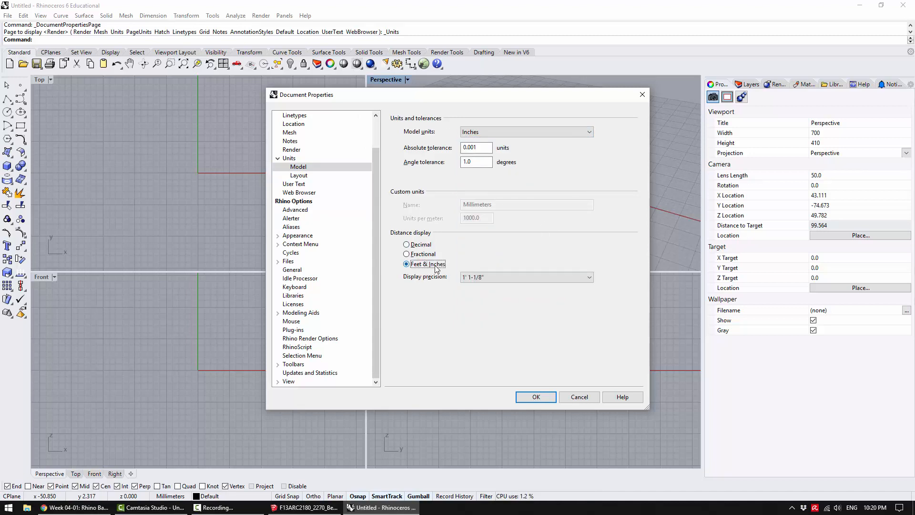
left_click(430, 246)
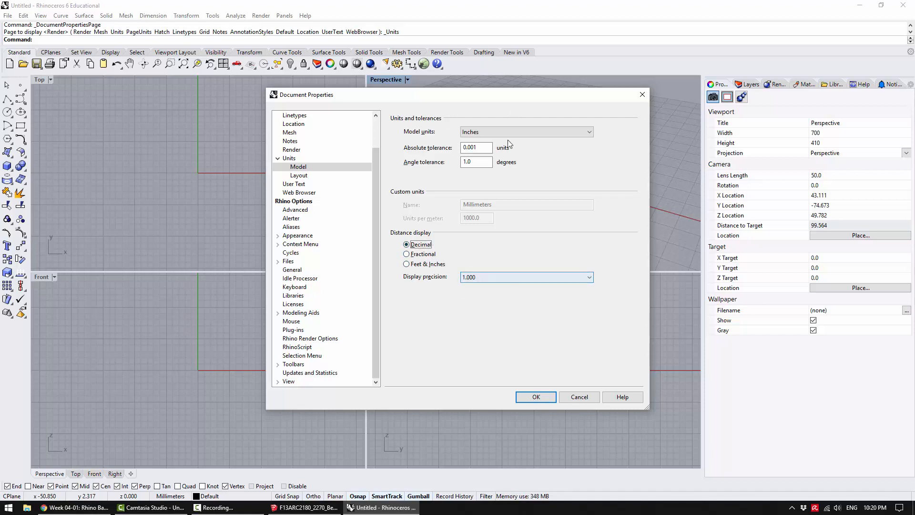
left_click(535, 396)
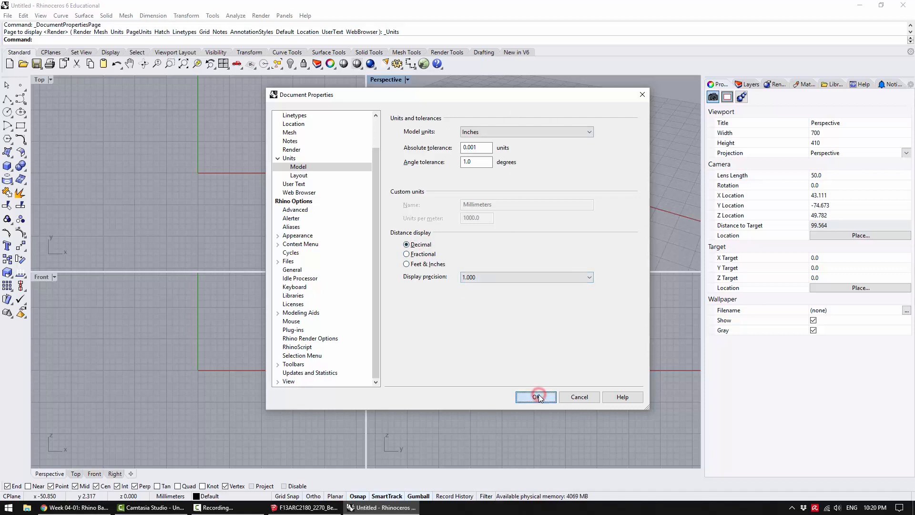
left_click(530, 397)
Maximize the Perspective viewport and show the whole construction grid.
left_click(393, 122)
double_click(375, 77)
scroll(279, 259, "down", 10)
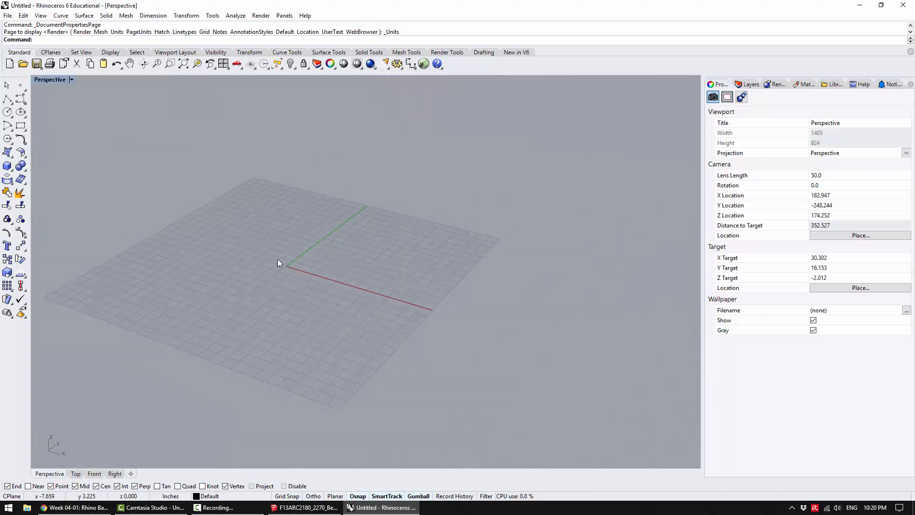
scroll(281, 257, "up", 5)
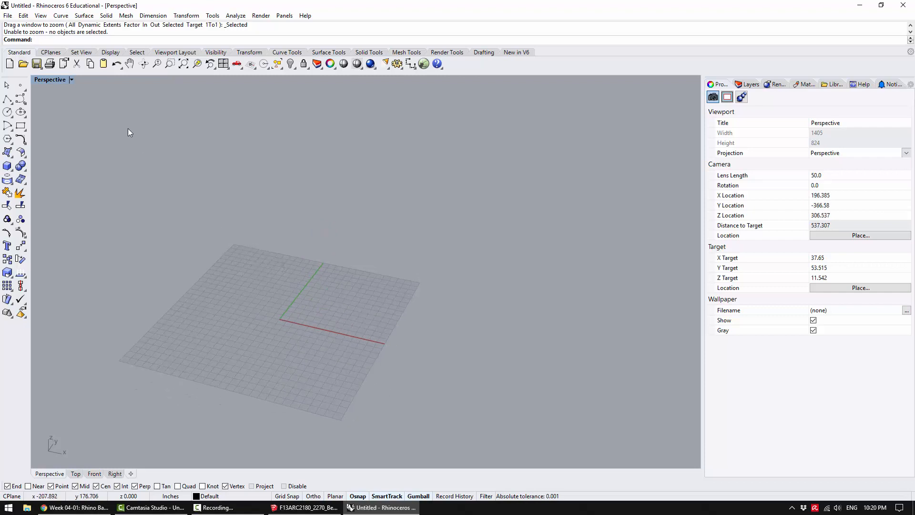
Start importing the F13ARC2180 Project1 SketchUp model from the Desktop into the empty Rhino file.
left_click(8, 15)
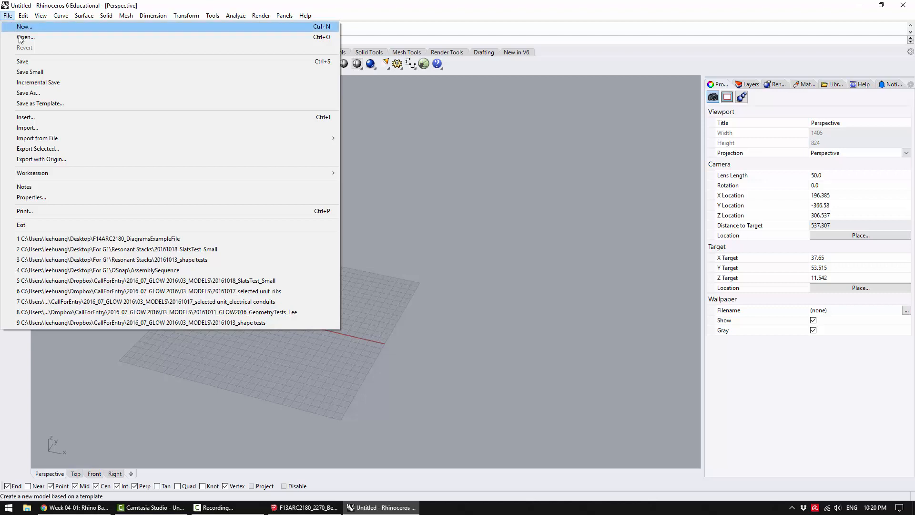
left_click(46, 127)
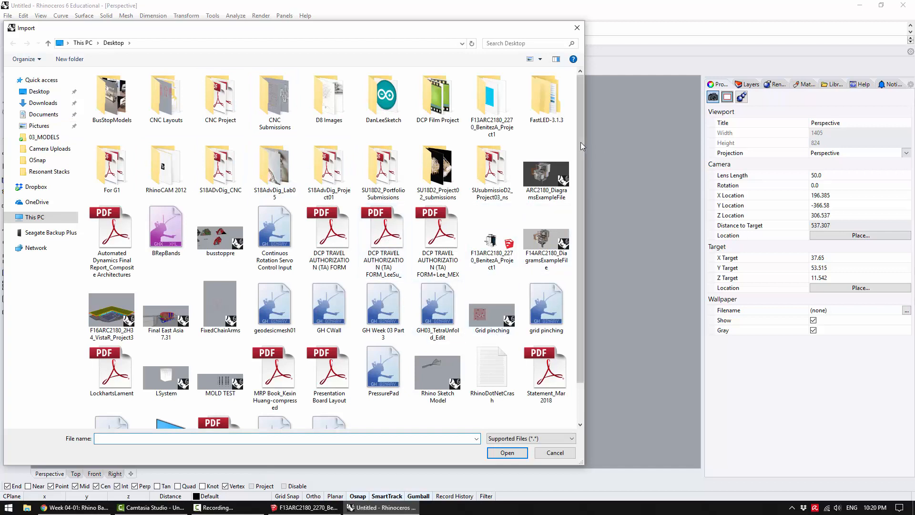
left_click_drag(580, 142, 582, 227)
left_click(490, 195)
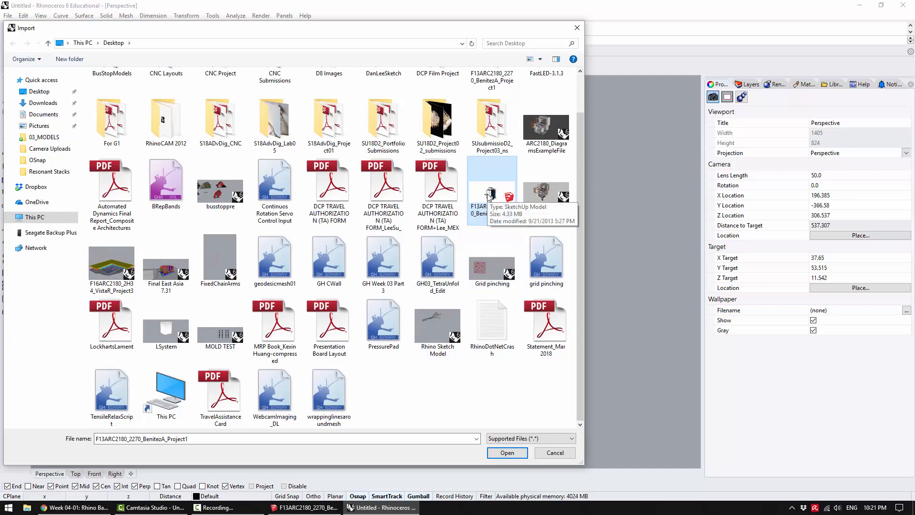
left_click(499, 453)
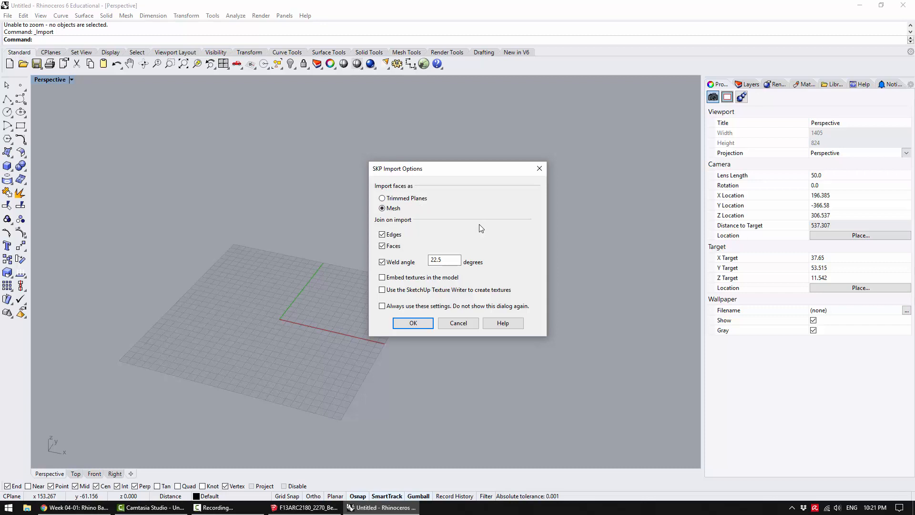
Import the SketchUp faces as Trimmed Planes with textures embedded in the model.
left_click(420, 200)
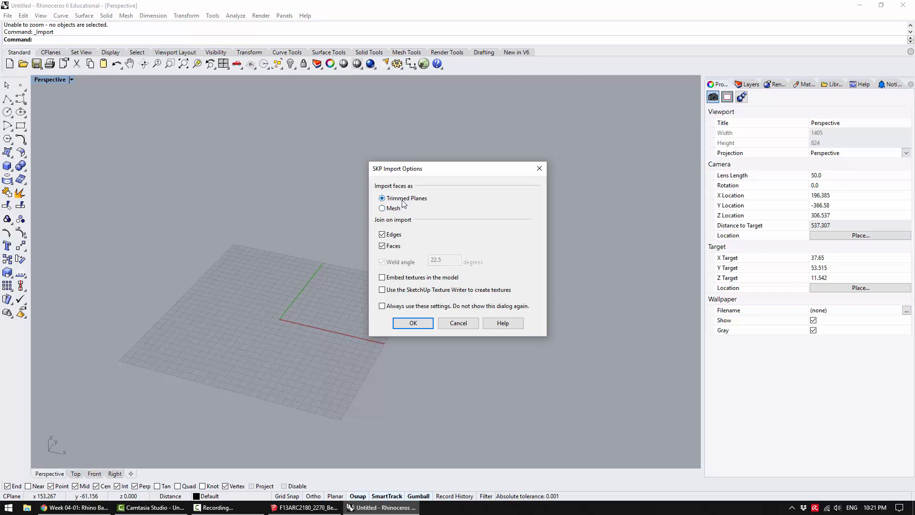
left_click(382, 276)
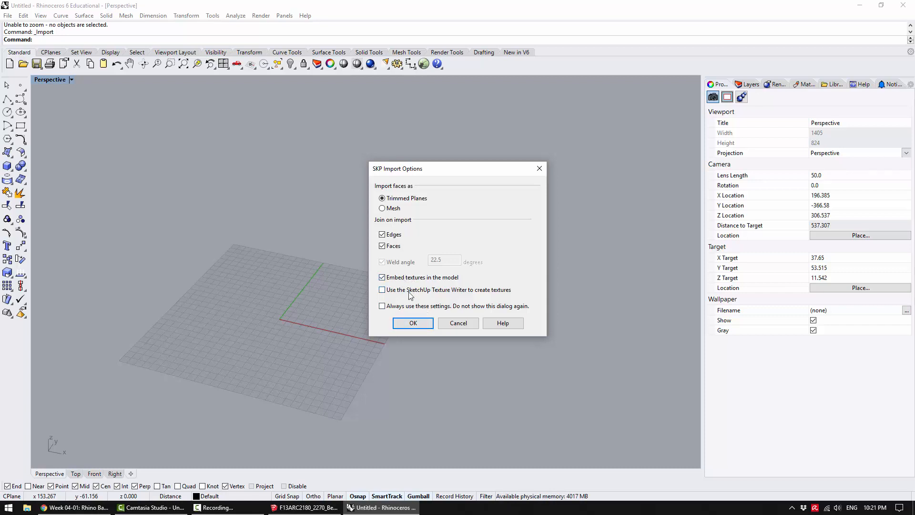
left_click(426, 324)
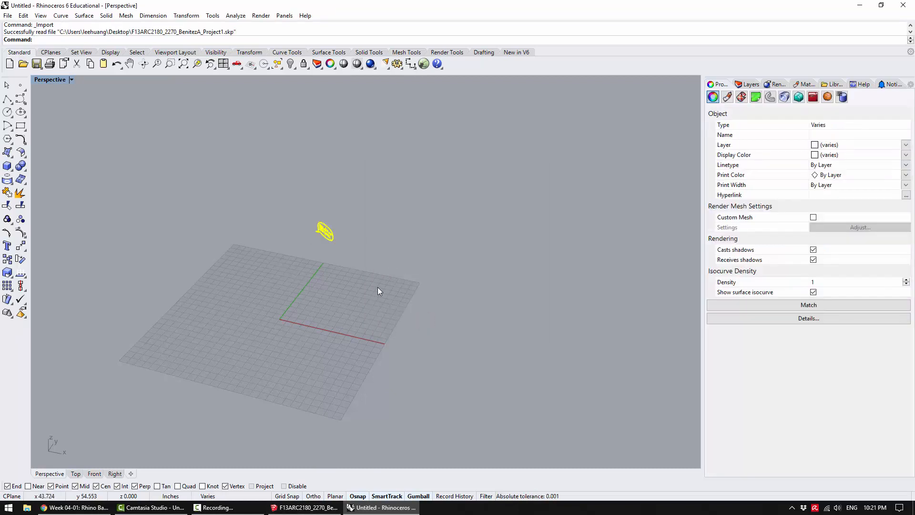
Clear the selection of the imported geometry and select the small block instance beyond the far edge of the grid.
left_click(369, 270)
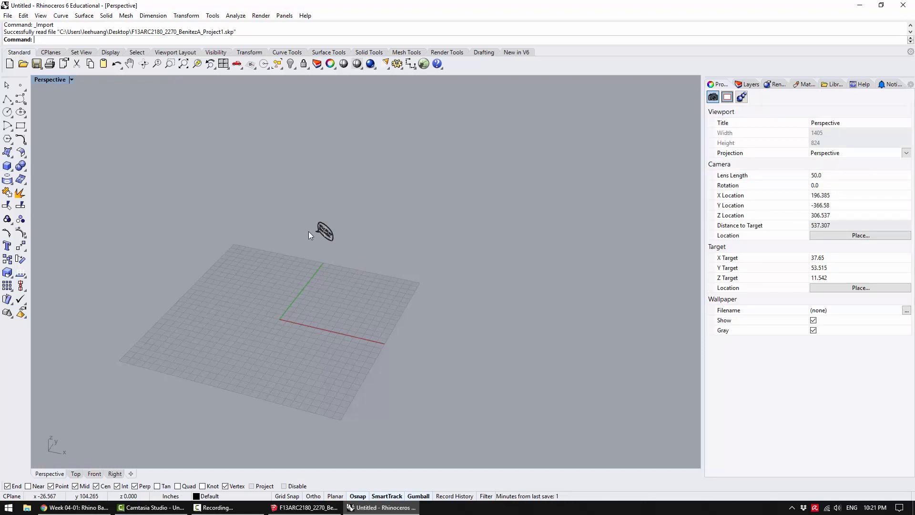
scroll(308, 230, "up", 2)
left_click_drag(284, 187, 408, 280)
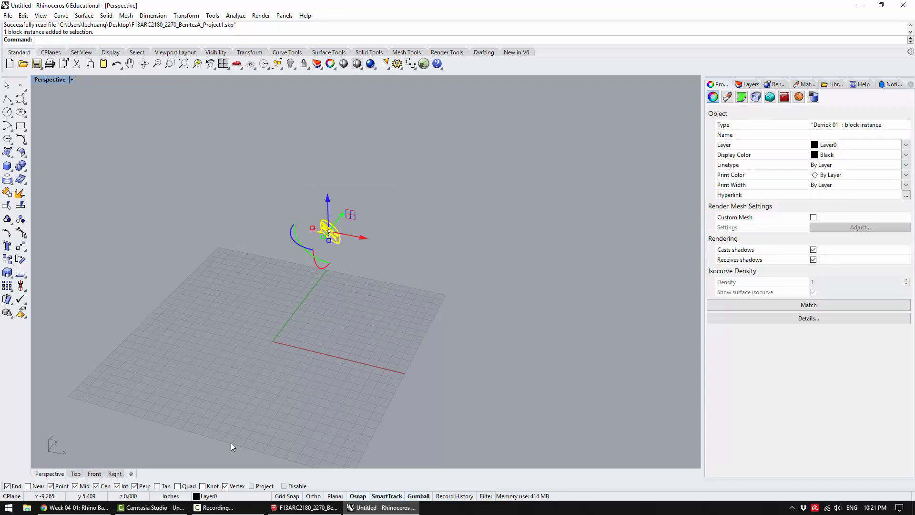
Check the Week 04-01 Rhino Basics course page in the browser for its SketchUp import notes and return to Rhino.
left_click(76, 507)
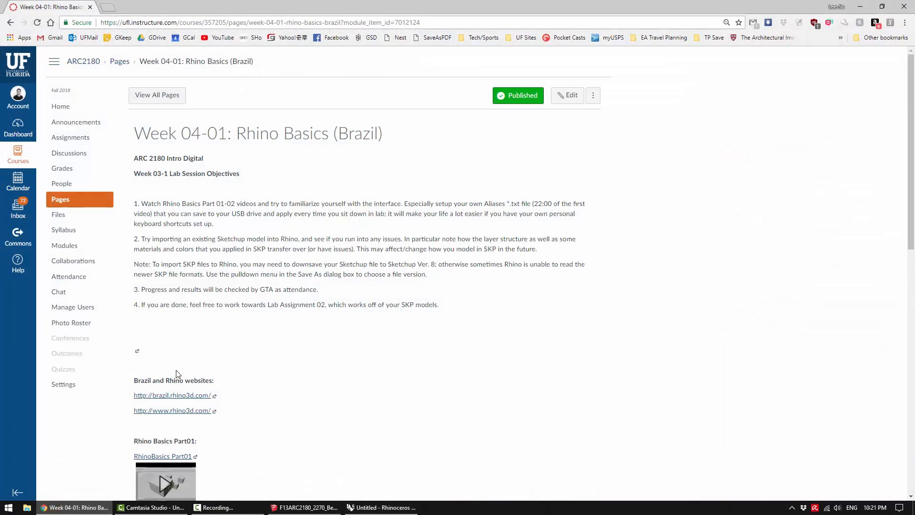
scroll(176, 373, "down", 3)
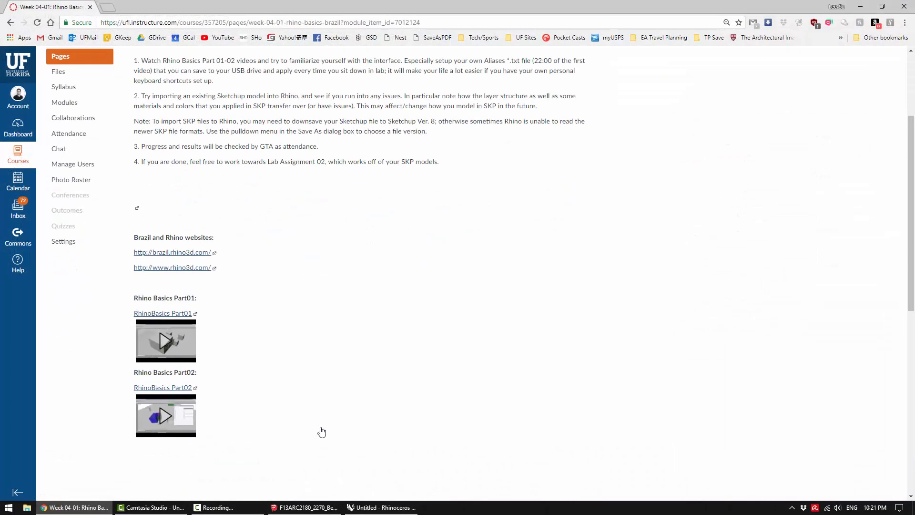
left_click(381, 508)
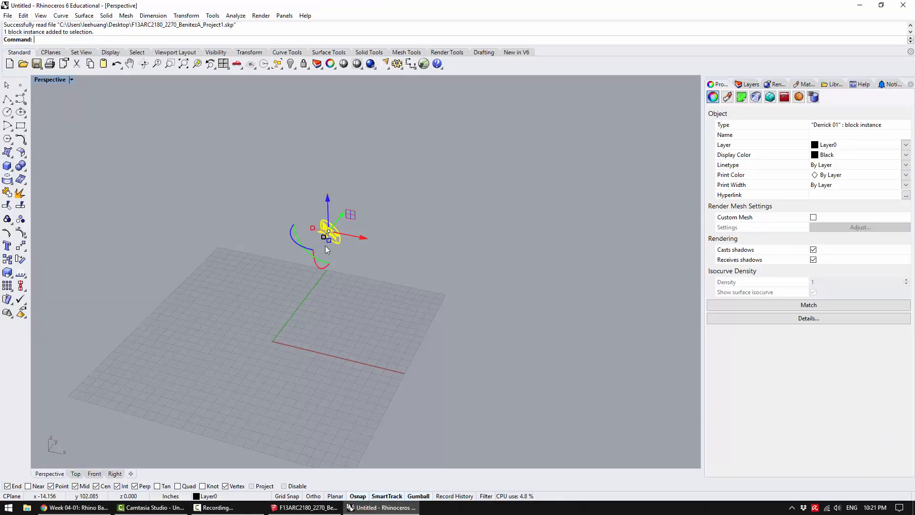
Zoom to the selected block instance, clear the selection and view the speech bubble face-on.
type("zs")
key("Return")
left_click(253, 207)
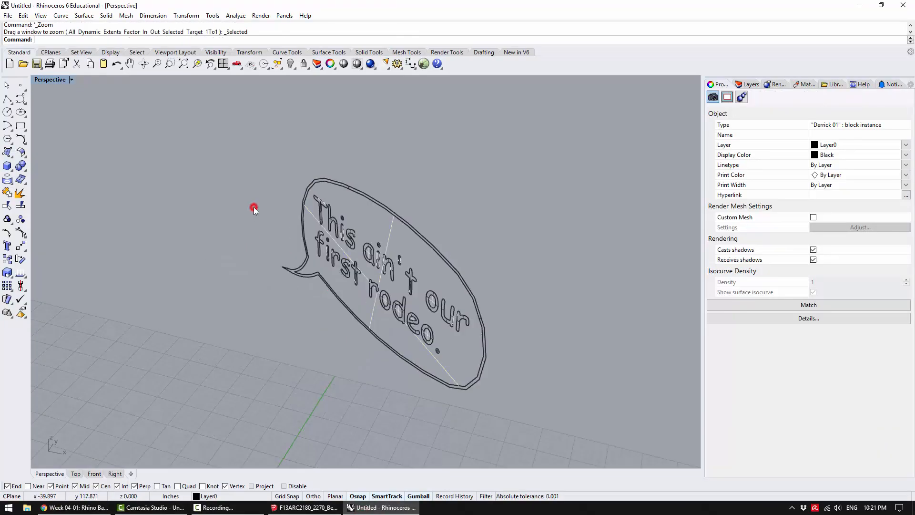
right_click_drag(310, 292, 394, 272)
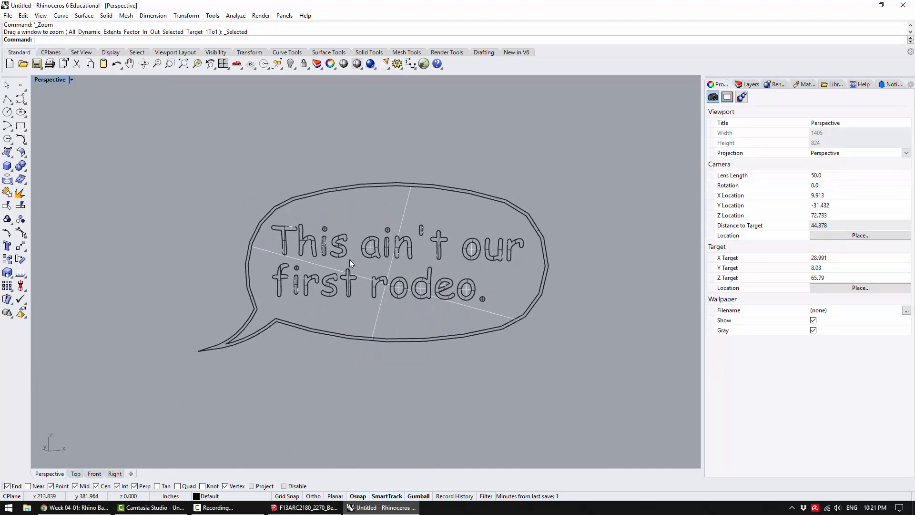
Set the Perspective viewport's display mode to Shaded and look at the speech bubble.
left_click(45, 77)
left_click(68, 116)
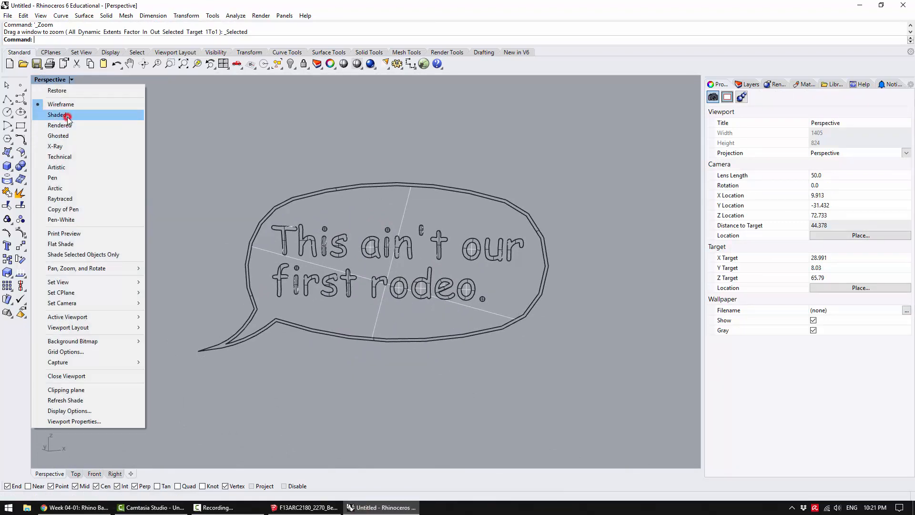
left_click(222, 176)
right_click_drag(260, 236, 289, 251)
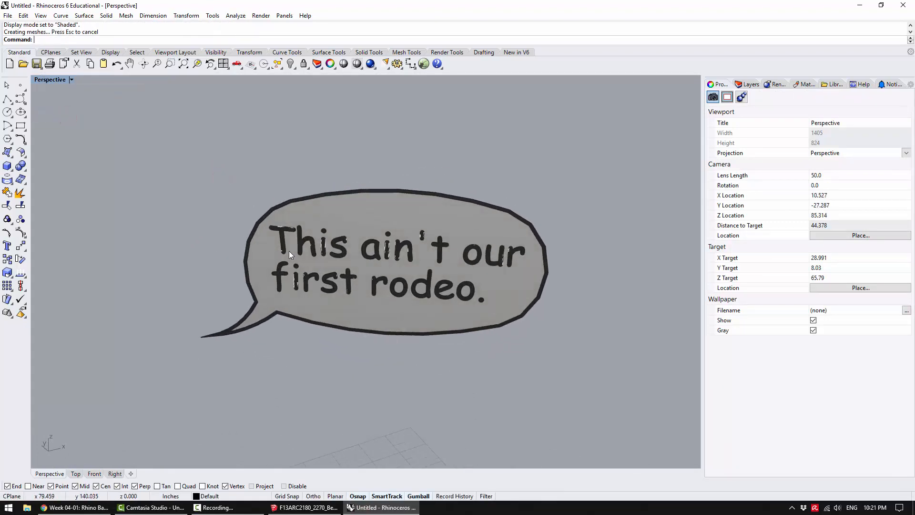
Select the speech-bubble block instance and delete it.
scroll(288, 250, "down", 12)
left_click_drag(223, 181, 445, 343)
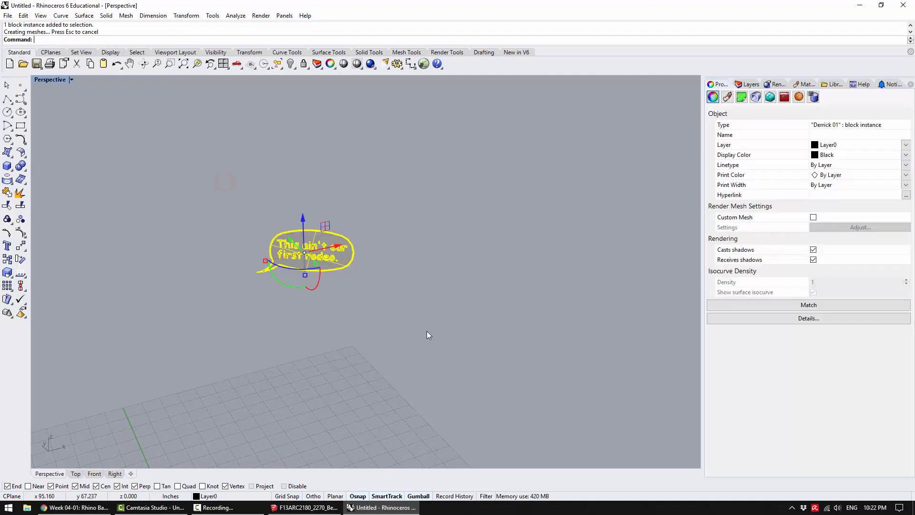
key("Delete")
Locate the remaining imported building by selecting all geometry and zooming to it, and clear the selection.
scroll(407, 244, "down", 5)
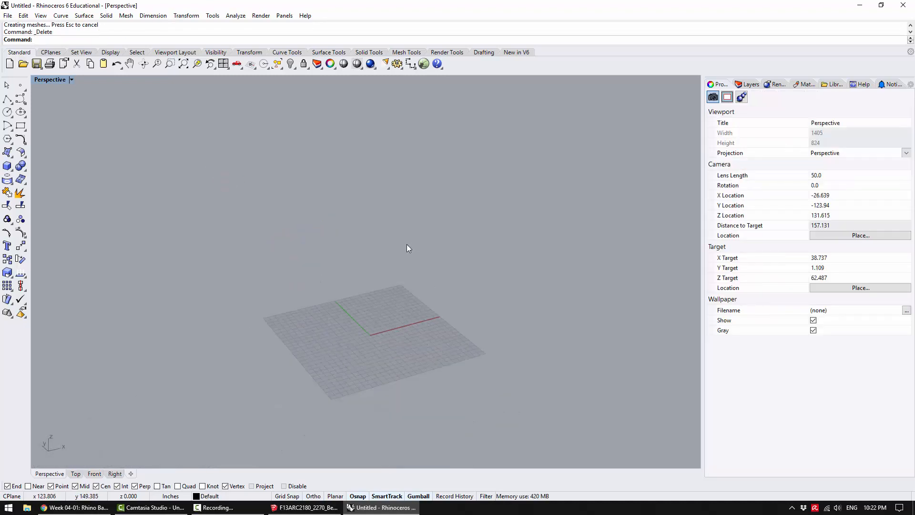
scroll(408, 248, "down", 5)
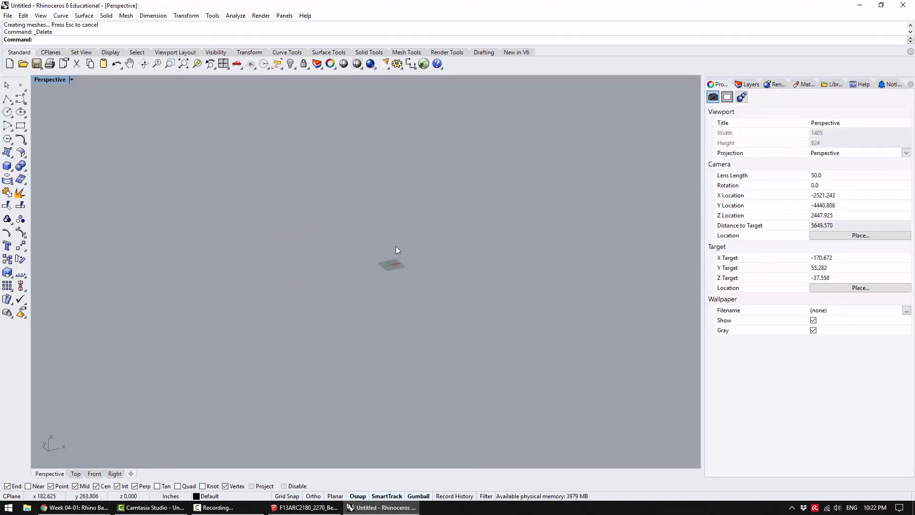
key("ctrl+a")
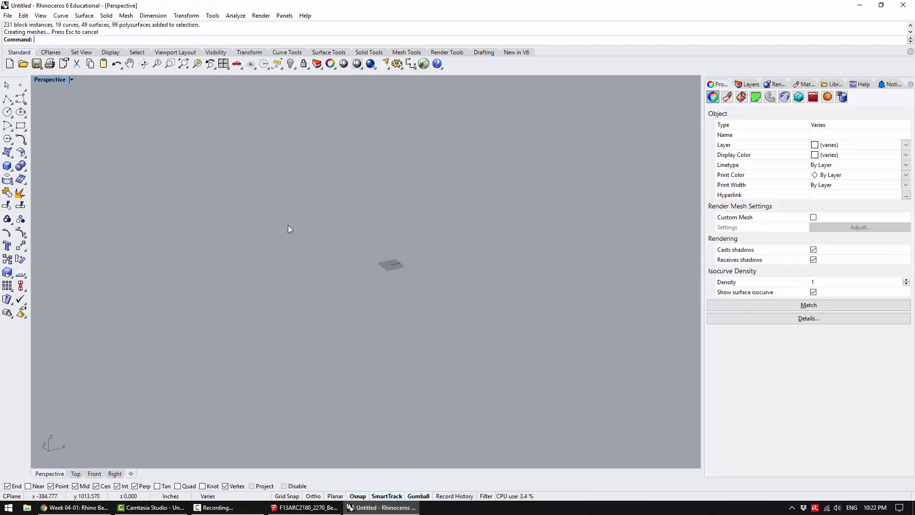
type("zs")
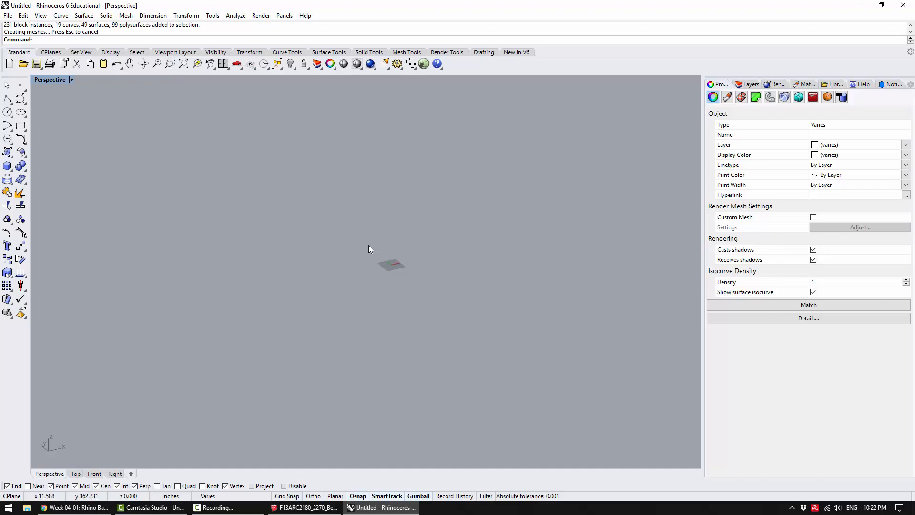
key("Return")
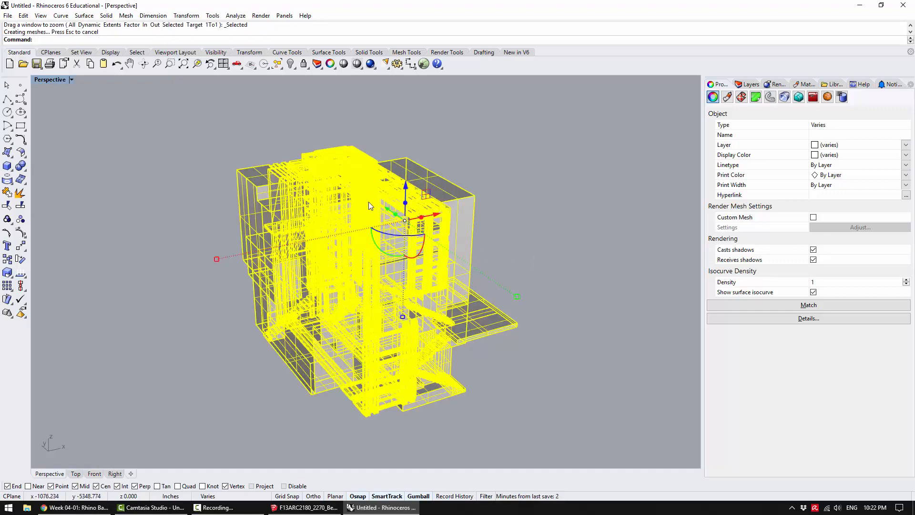
left_click(500, 230)
Examine how far the imported building sits from the construction grid at the origin.
right_click_drag(556, 258, 466, 261)
scroll(462, 264, "down", 4)
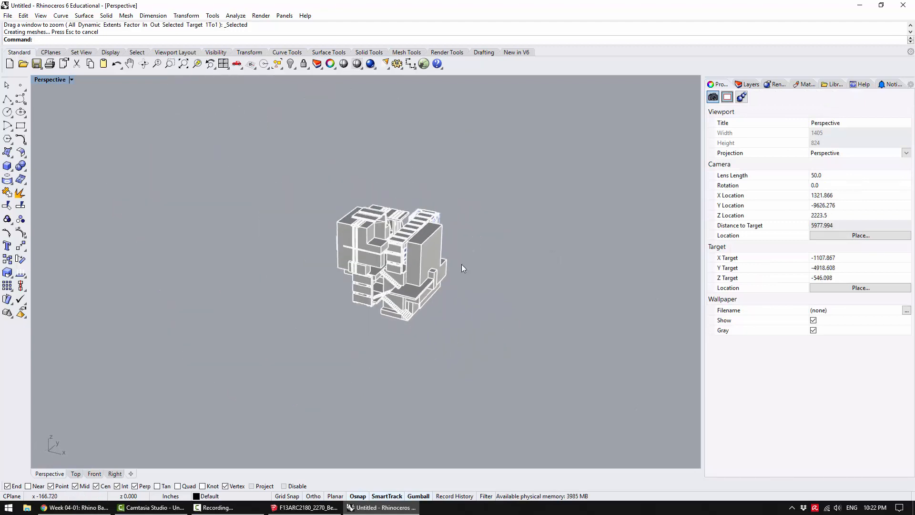
scroll(462, 264, "down", 5)
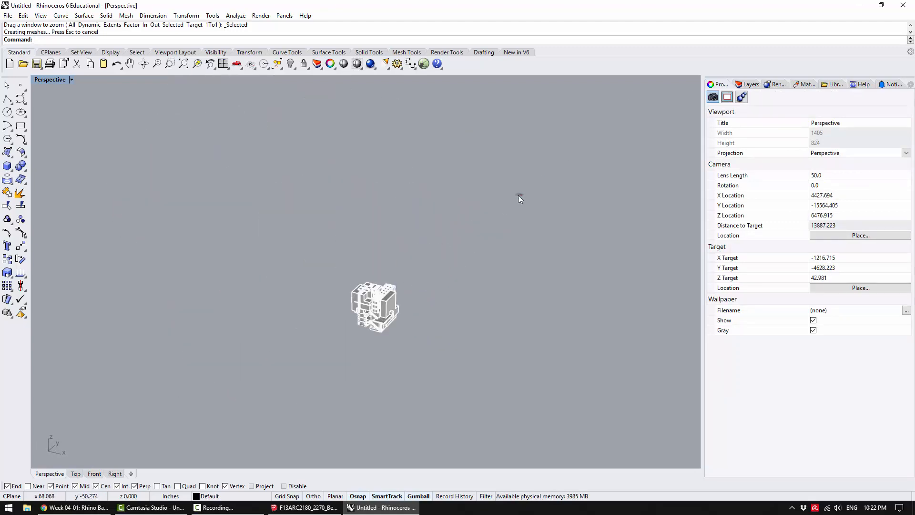
scroll(520, 195, "up", 4)
scroll(519, 198, "down", 2)
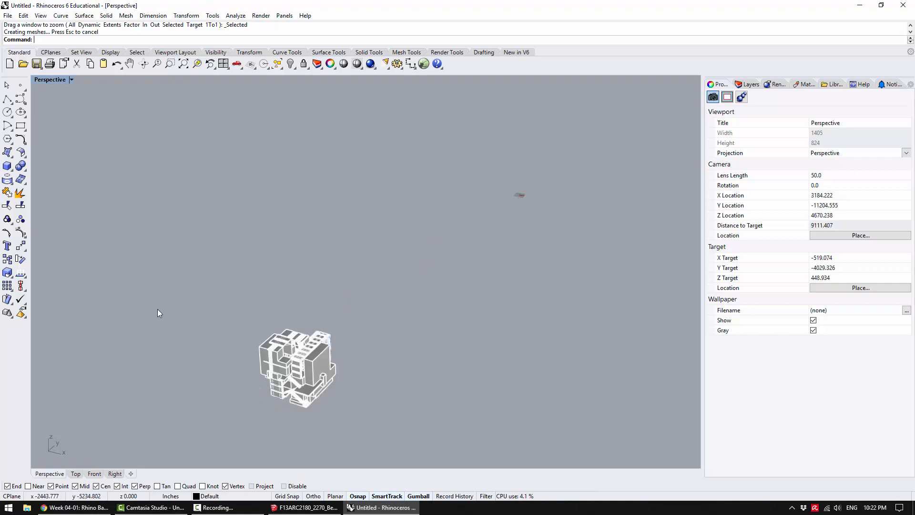
left_click_drag(176, 324, 422, 463)
left_click(351, 392)
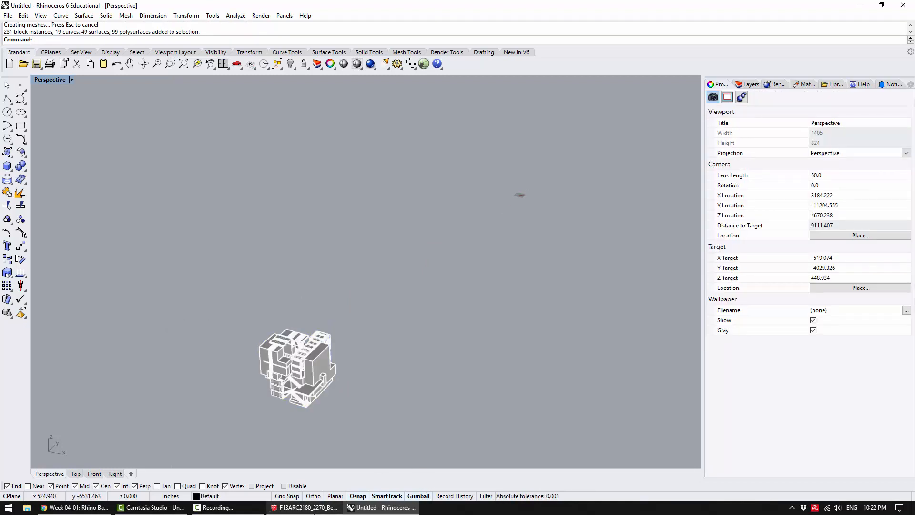
Switch to SketchUp to check the original model's position and surroundings, and return to Rhino.
left_click(305, 508)
scroll(259, 259, "down", 6)
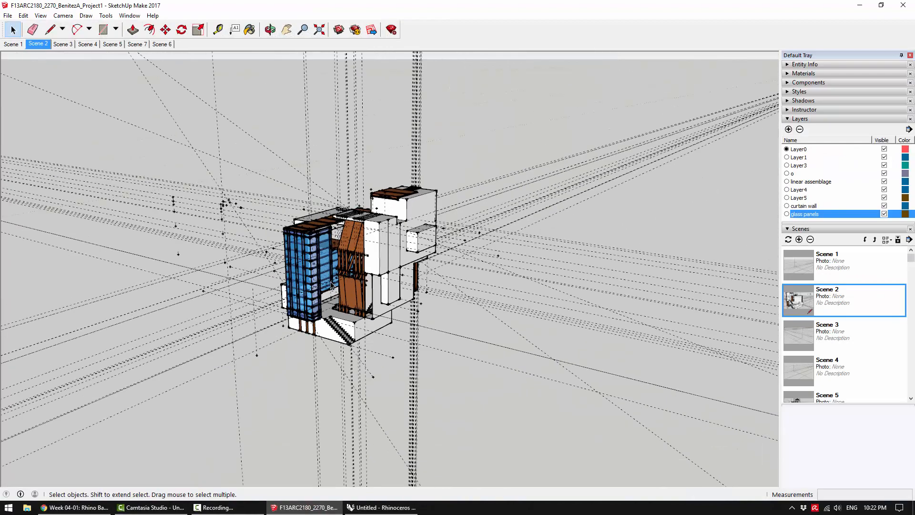
mouse_move(266, 267)
middle_mouse_down()
mouse_move(296, 210)
mouse_move(455, 324)
middle_mouse_up()
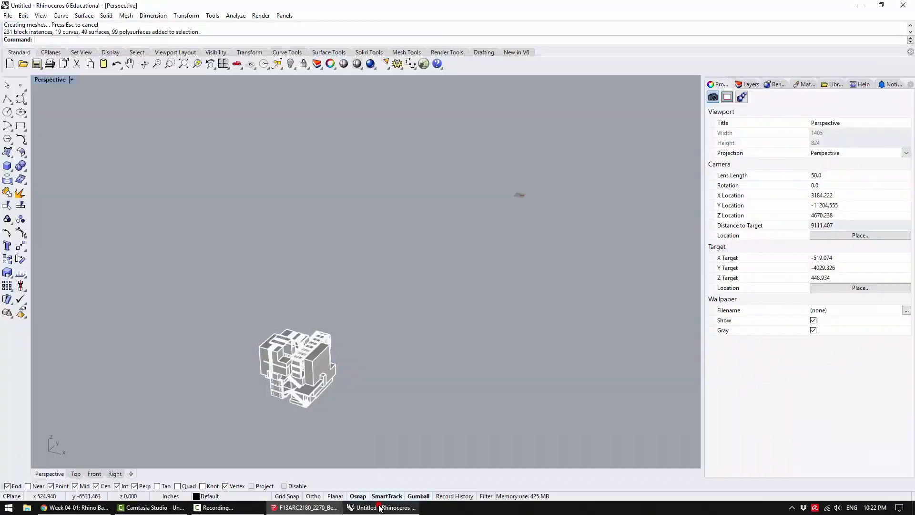
left_click(381, 507)
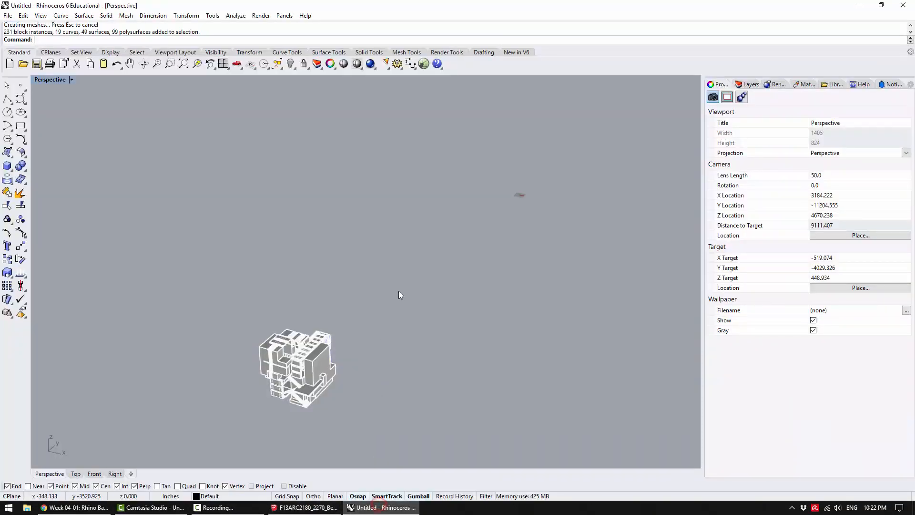
Select the building and zoom to it, then clear the selection.
left_click_drag(202, 265, 370, 461)
key("ctrl+alt+e")
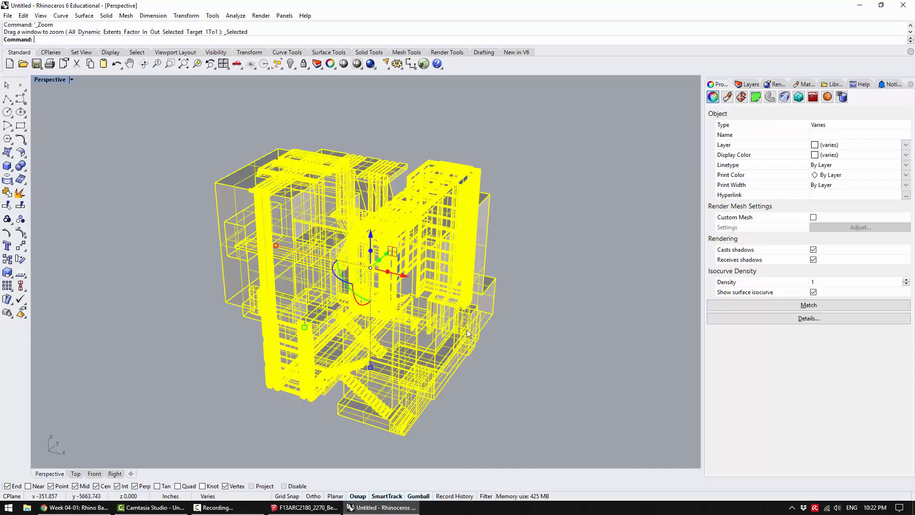
right_click_drag(299, 284, 292, 302)
scroll(299, 244, "down", 5)
left_click(310, 238)
Try to move the whole building from near its lower base corner to the origin, entering 0 as the destination.
left_click_drag(178, 231, 400, 403)
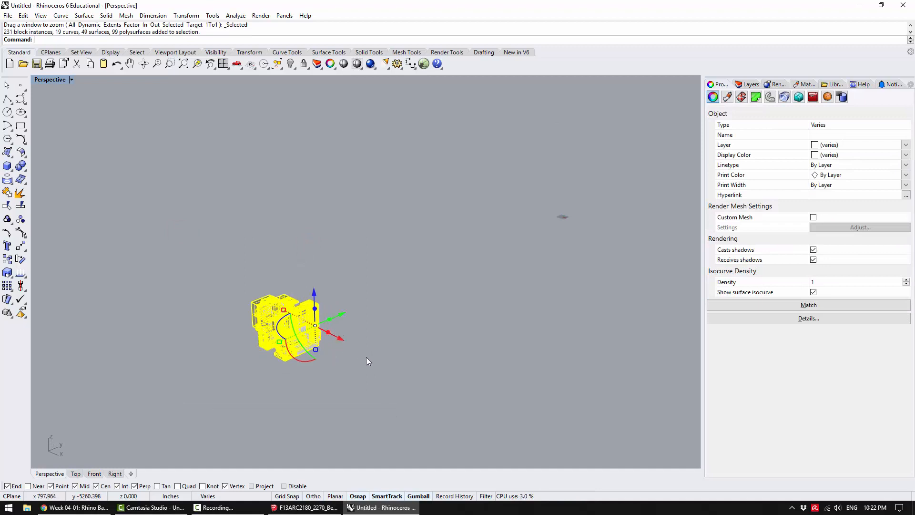
type("ve")
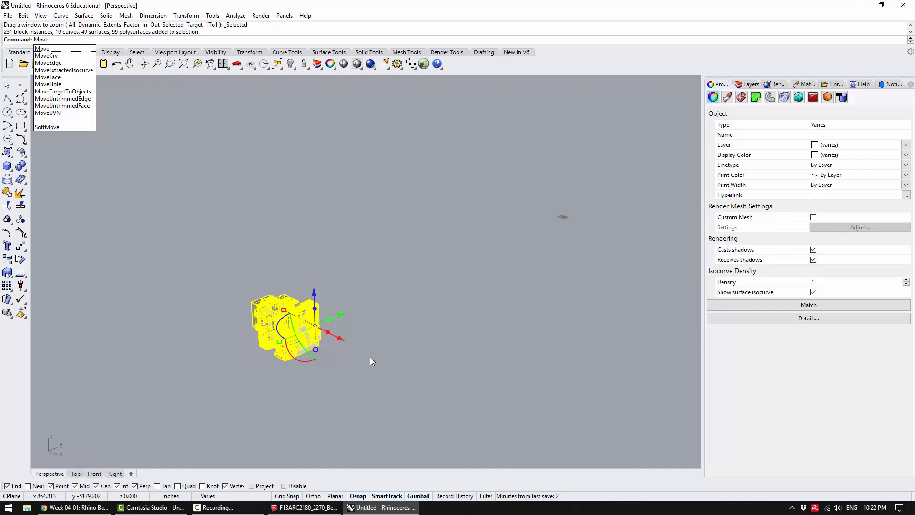
key("Return")
scroll(322, 347, "up", 8)
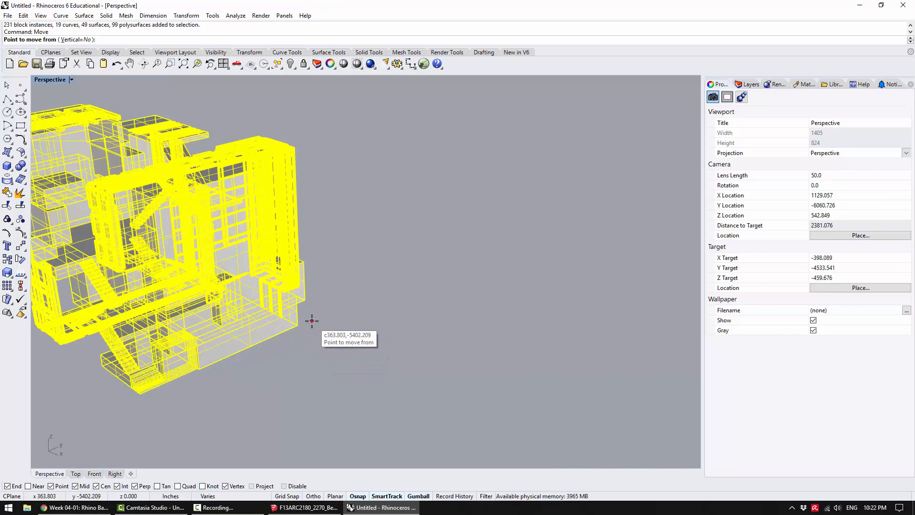
left_click(311, 320)
scroll(427, 280, "down", 5)
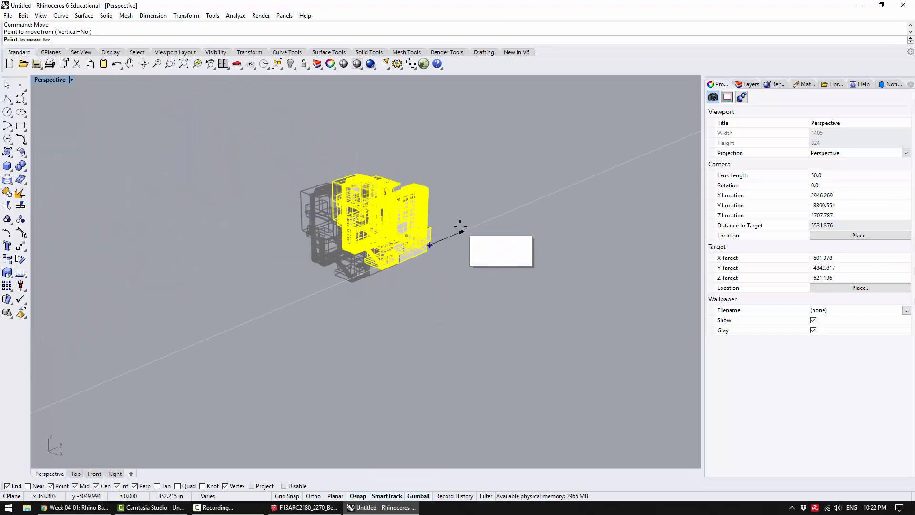
scroll(461, 231, "down", 5)
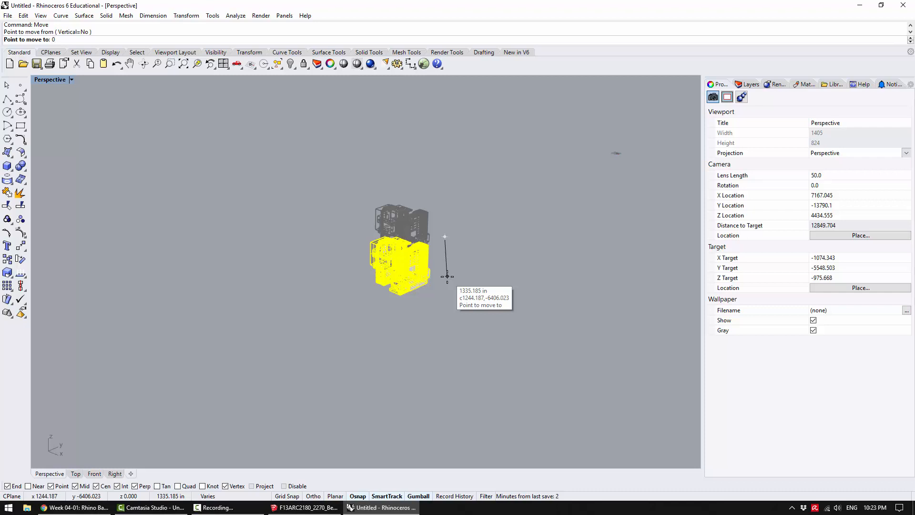
key("Return")
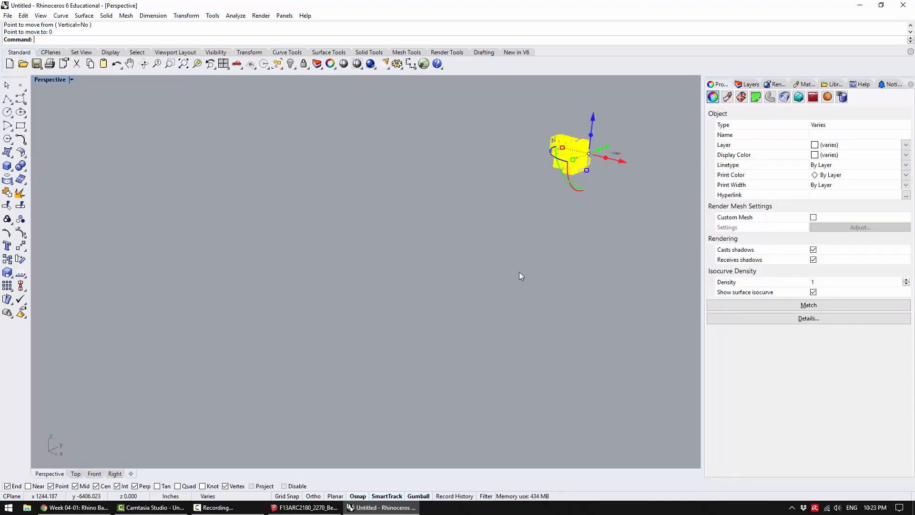
Zoom to the moved building and check its position against the construction grid.
key("ctrl+shift+e")
left_click(484, 293)
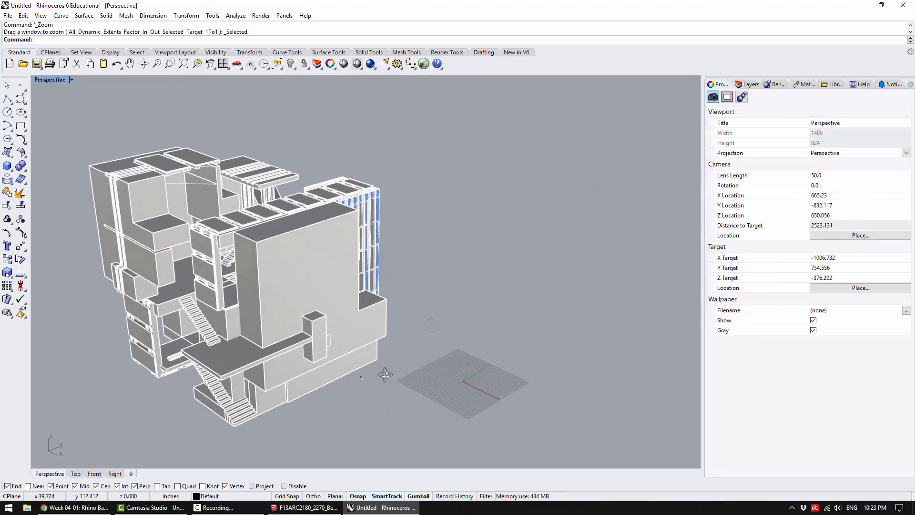
scroll(402, 367, "down", 5)
key("ctrl+a")
key("ctrl+w")
Move the whole building from its lower base corner to the origin, entering 0 as the destination.
left_click_drag(245, 227, 395, 367)
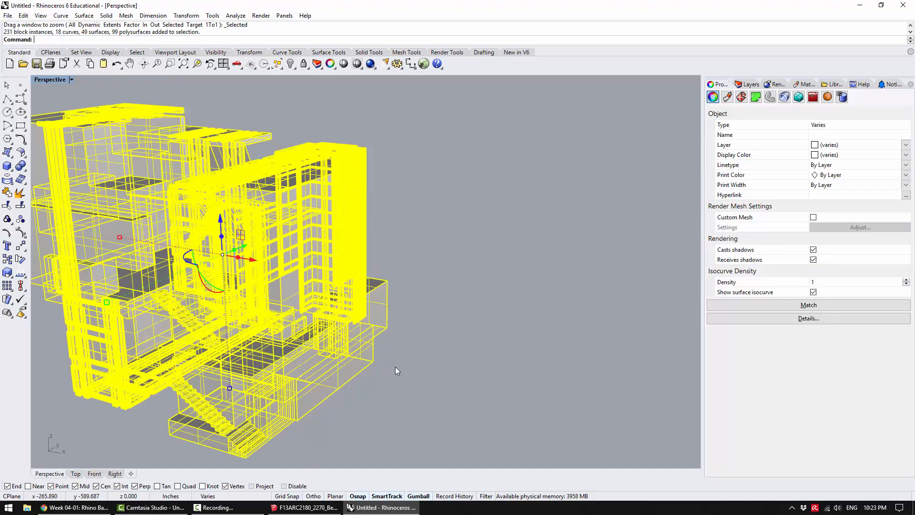
scroll(396, 368, "up", 3)
type("M")
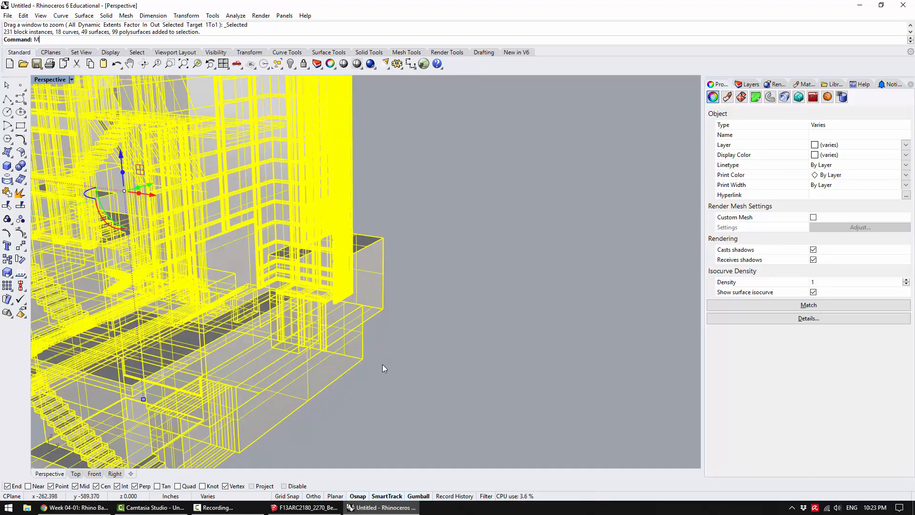
key("Return")
left_click(362, 359)
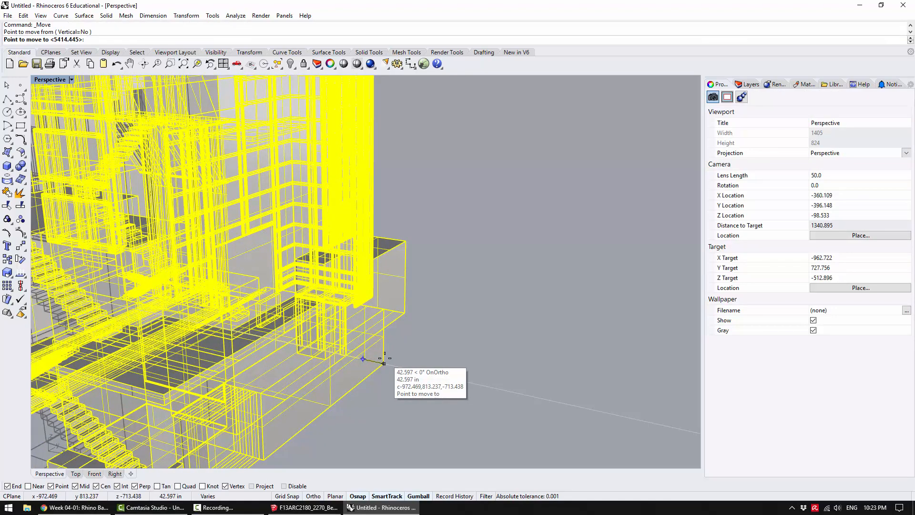
type("0")
key("Return")
Zoom to the building and inspect how its base corner aligns with the origin on the grid.
type("zs")
key("Return")
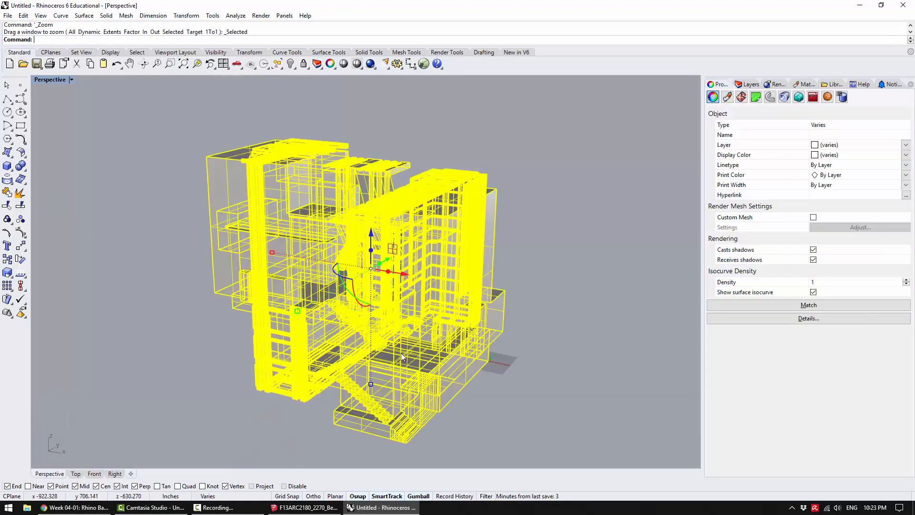
right_click_drag(524, 342, 487, 384)
left_click(537, 399)
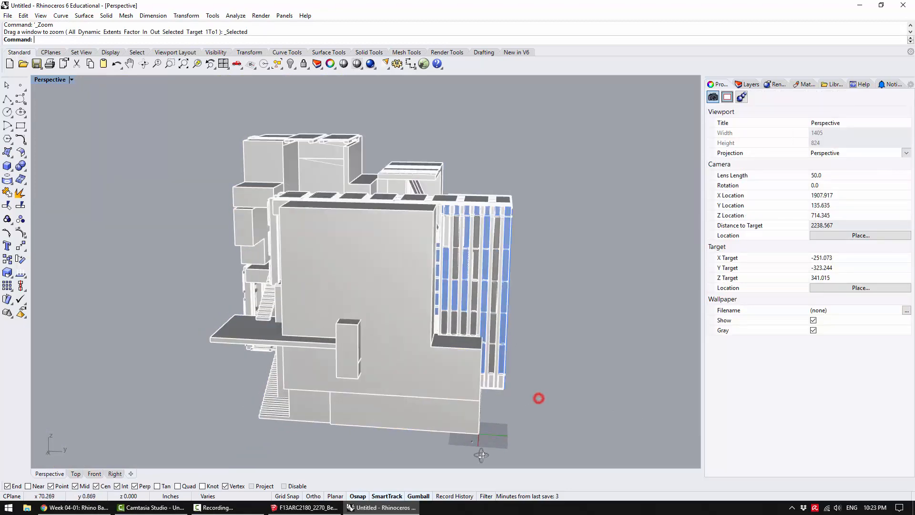
scroll(489, 428, "up", 5)
scroll(490, 395, "down", 8)
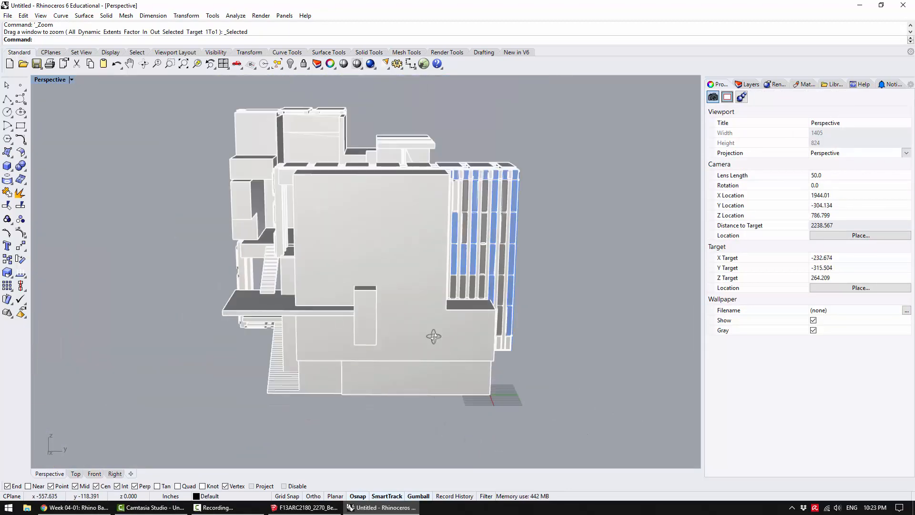
right_click_drag(433, 337, 502, 347)
Select the building, zoom to it and examine its curtain wall, stairs and facades from all sides.
scroll(501, 347, "down", 6)
left_click_drag(278, 170, 631, 438)
type("zs")
key("Return")
left_click(580, 256)
right_click_drag(510, 329, 429, 346)
scroll(429, 346, "down", 6)
left_click_drag(181, 179, 449, 395)
type("zs")
key("Return")
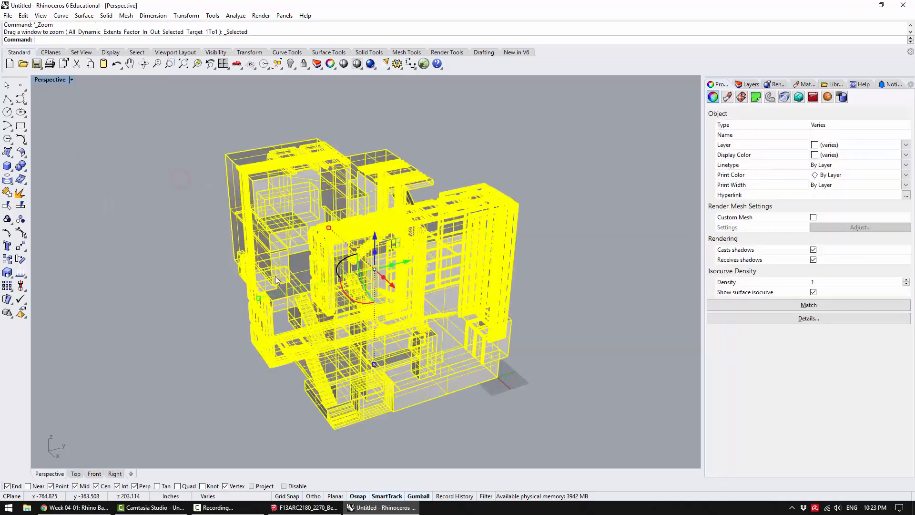
right_click_drag(199, 255, 513, 260)
left_click(536, 263)
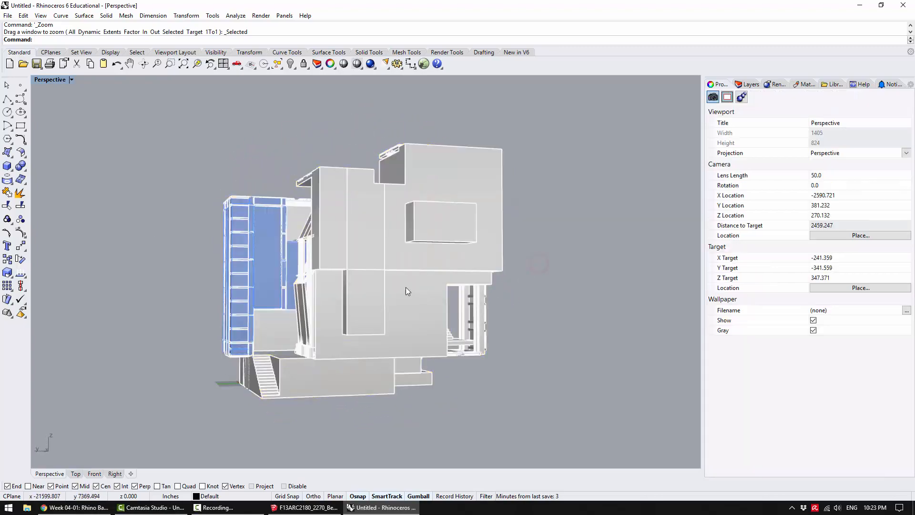
right_click_drag(405, 287, 433, 310)
right_click_drag(406, 320, 343, 319)
Show the model's layer list and save the model to the Desktop as a Rhino 6 file named TestImport.
left_click(750, 84)
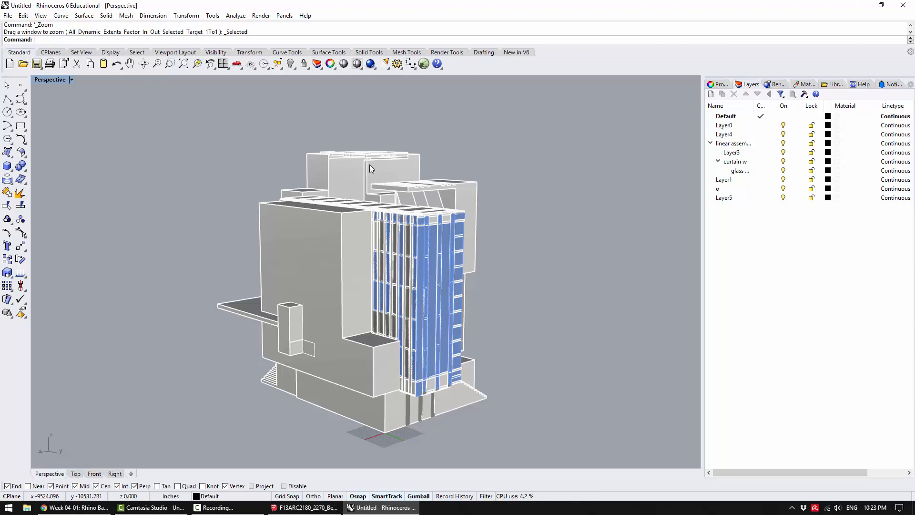
left_click(8, 15)
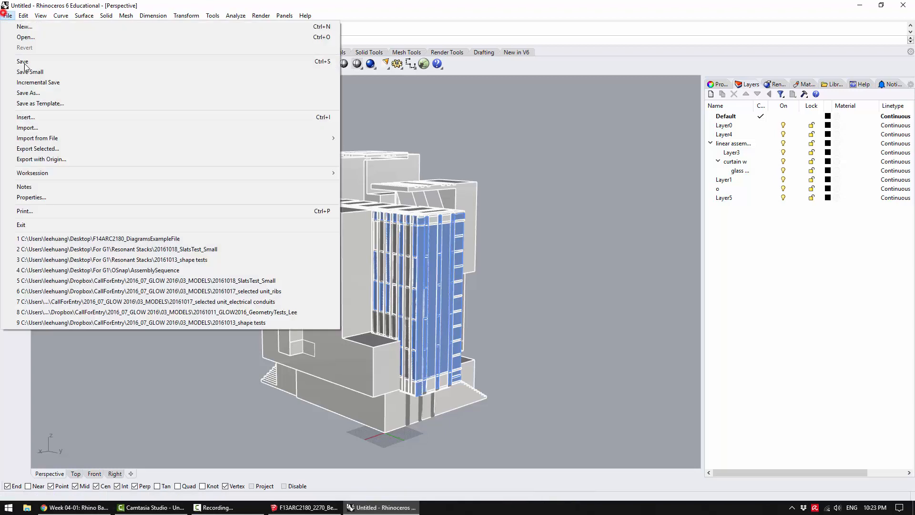
left_click(28, 21)
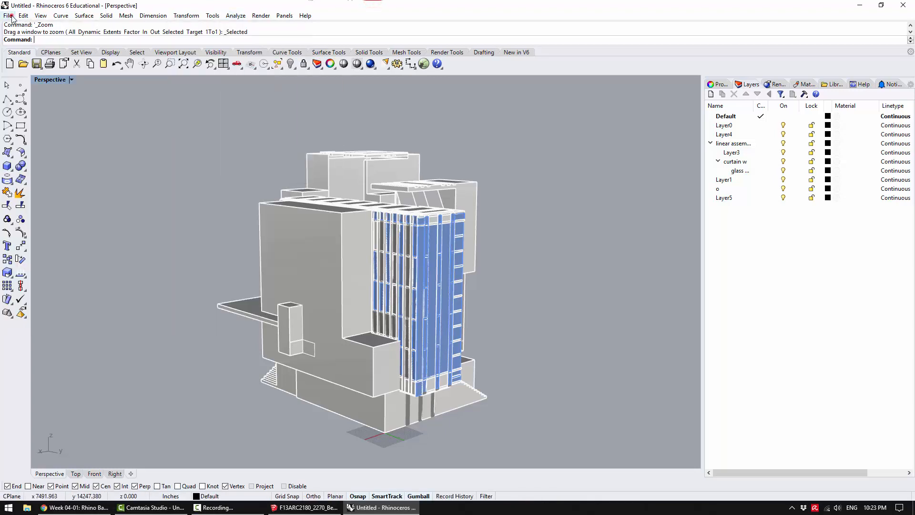
left_click(8, 16)
left_click(29, 90)
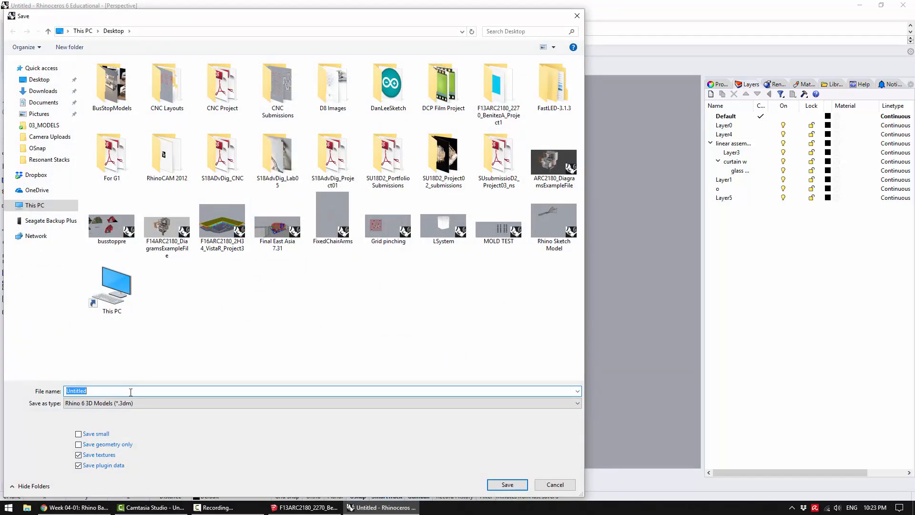
type("TestImport")
left_click(502, 485)
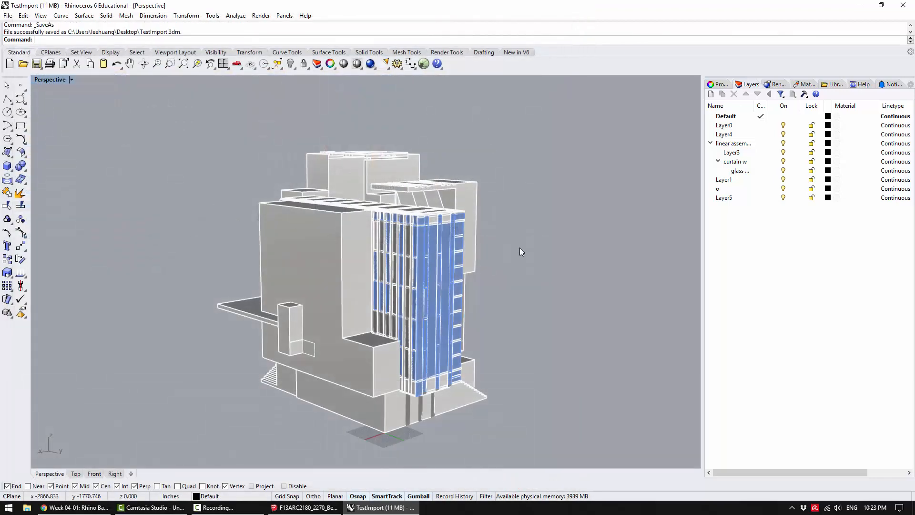
Set the Perspective viewport's display mode to Rendered.
right_click_drag(520, 247, 471, 299)
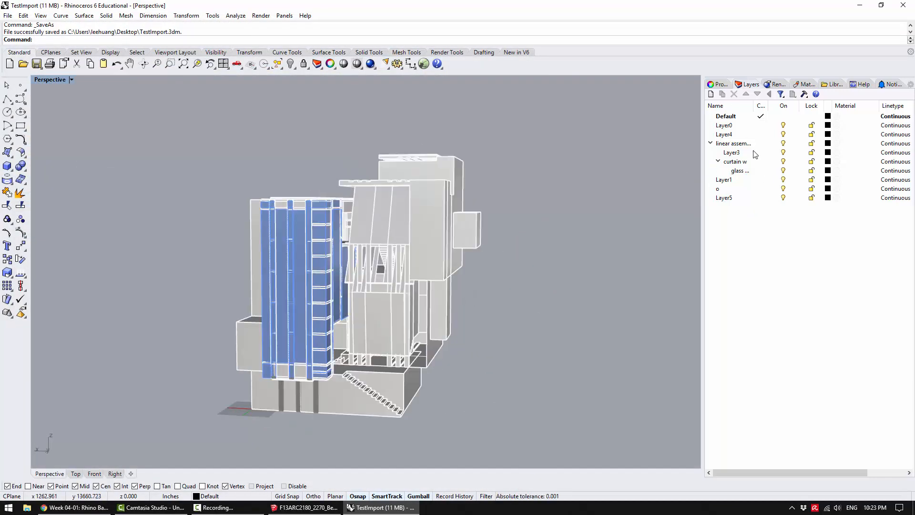
right_click_drag(416, 228, 132, 144)
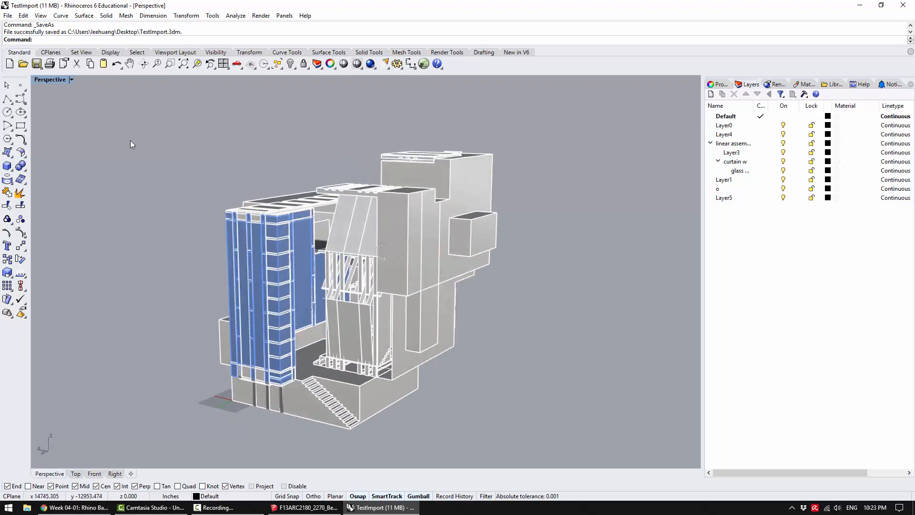
left_click(50, 79)
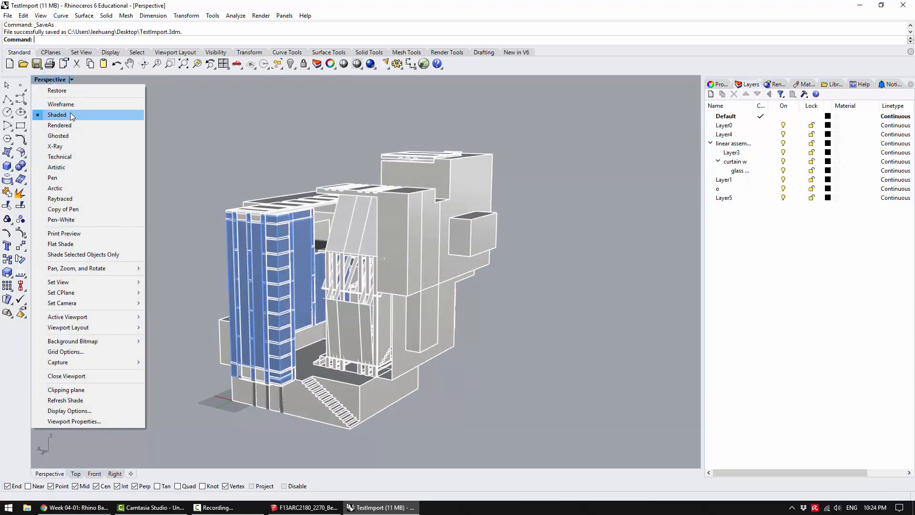
left_click(184, 126)
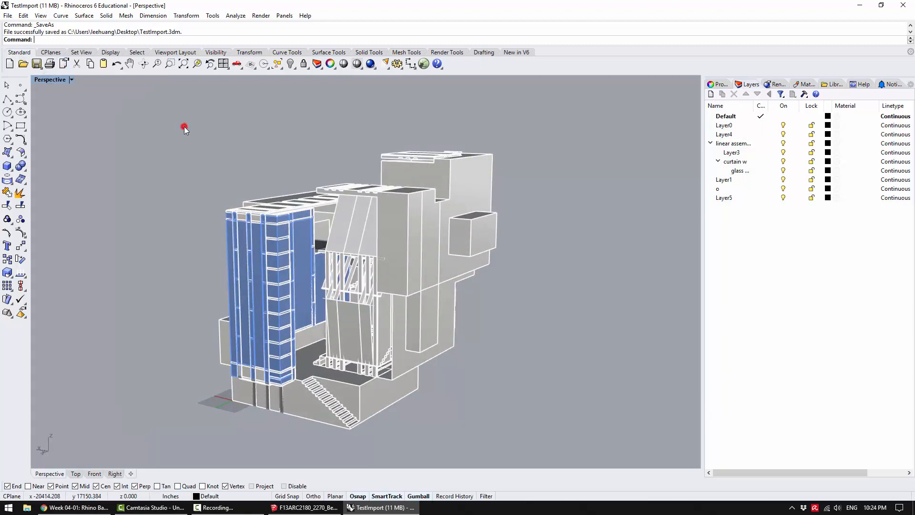
left_click(47, 79)
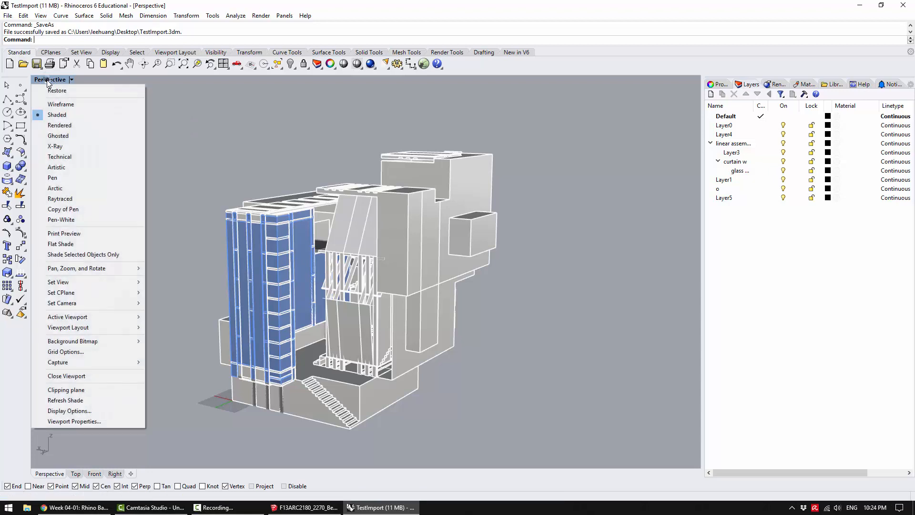
left_click(98, 125)
Examine the rendered materials on the wooden floor slab, glass curtain wall and sloped facade up close and from above.
right_click_drag(427, 210, 314, 261)
scroll(305, 253, "up", 6)
scroll(316, 234, "up", 3)
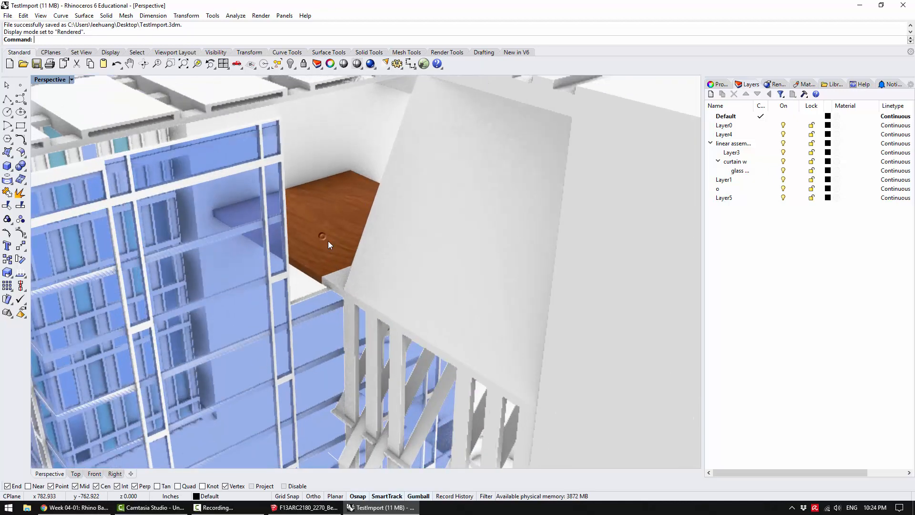
scroll(335, 257, "down", 10)
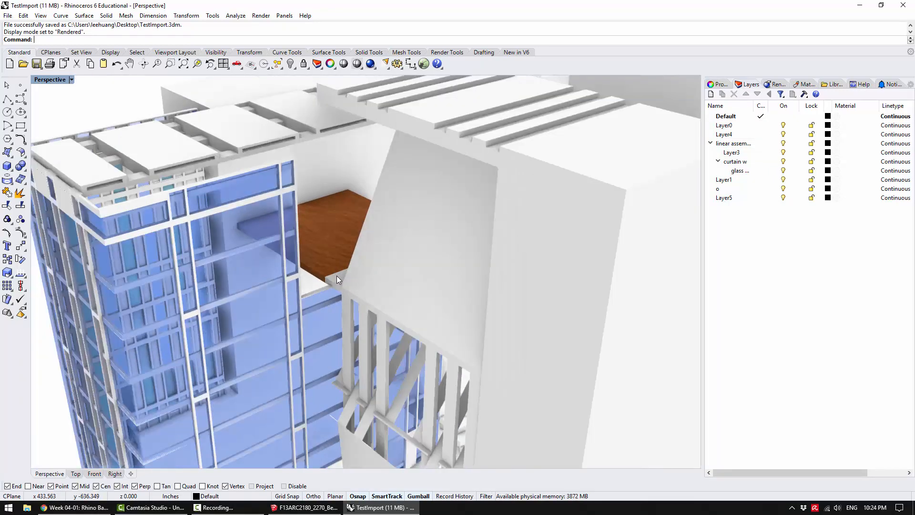
scroll(348, 275, "up", 5)
right_click_drag(348, 275, 321, 189)
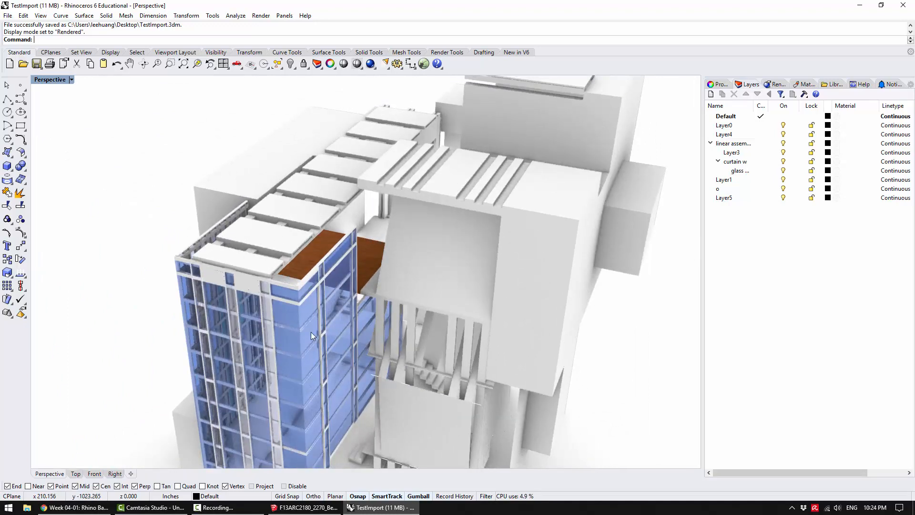
Switch to the SketchUp model and examine the original wood and glass materials on the roof slats, facade panels and curtain wall.
left_click(305, 507)
scroll(334, 273, "up", 5)
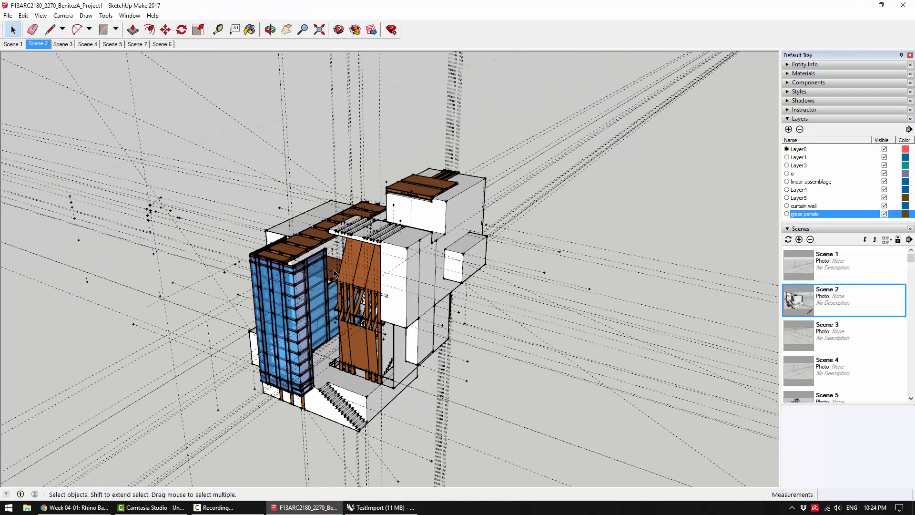
scroll(336, 273, "up", 3)
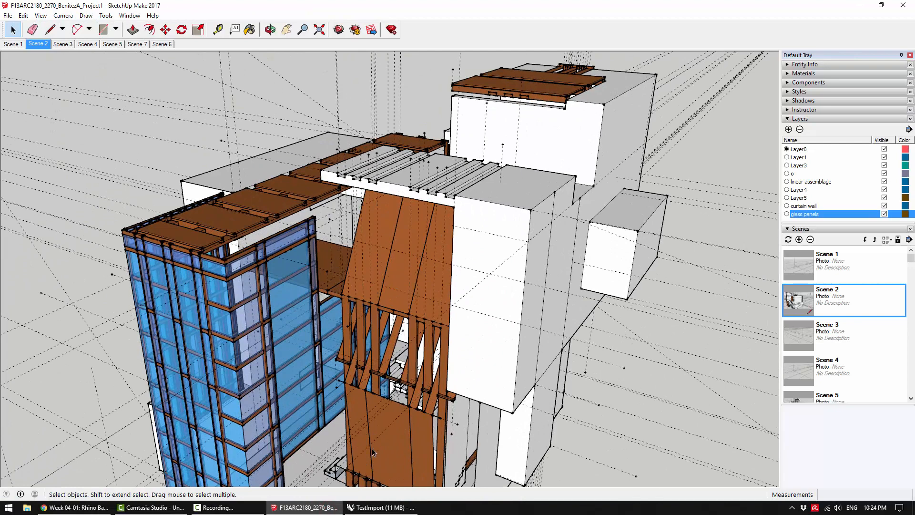
Switch back to Rhino and select the sloped facade assembly, a roof panel and the wooden slab in turn to check their object types.
left_click(381, 508)
left_click(422, 269)
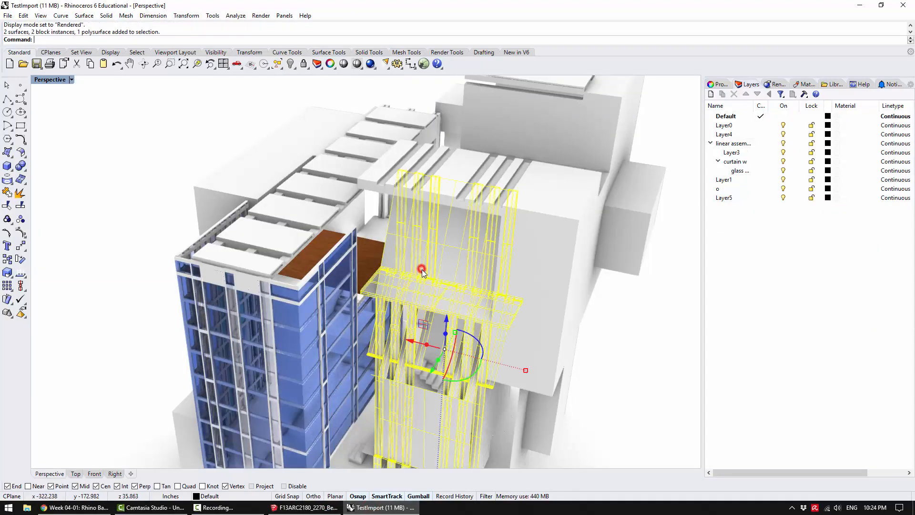
left_click(279, 246)
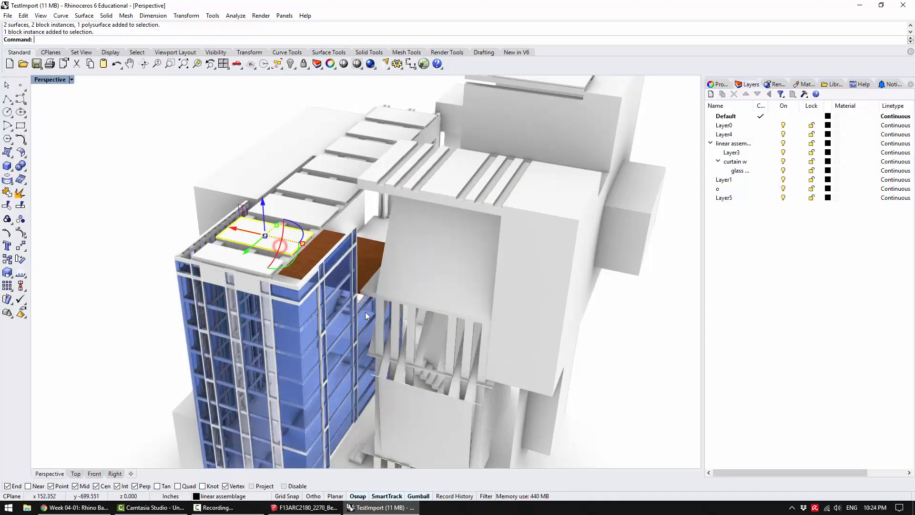
left_click(466, 315)
left_click(657, 329)
left_click(377, 253)
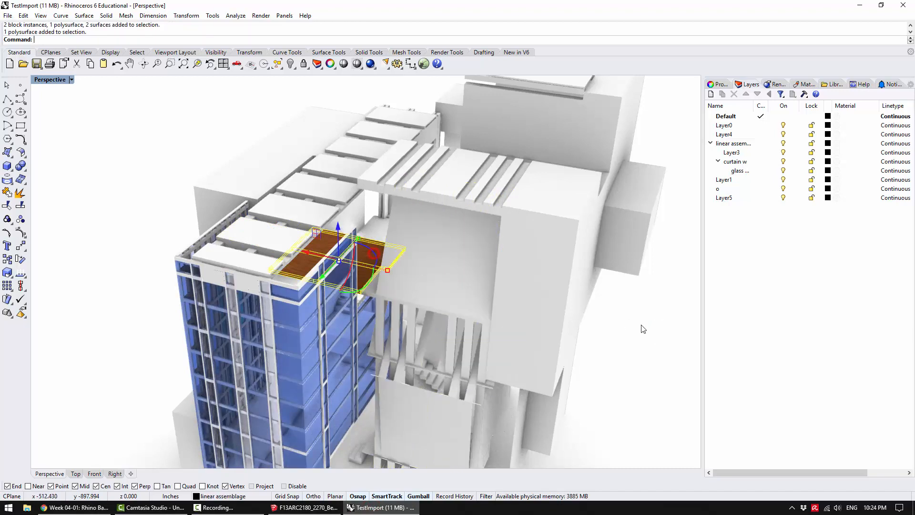
left_click(649, 330)
left_click(460, 317)
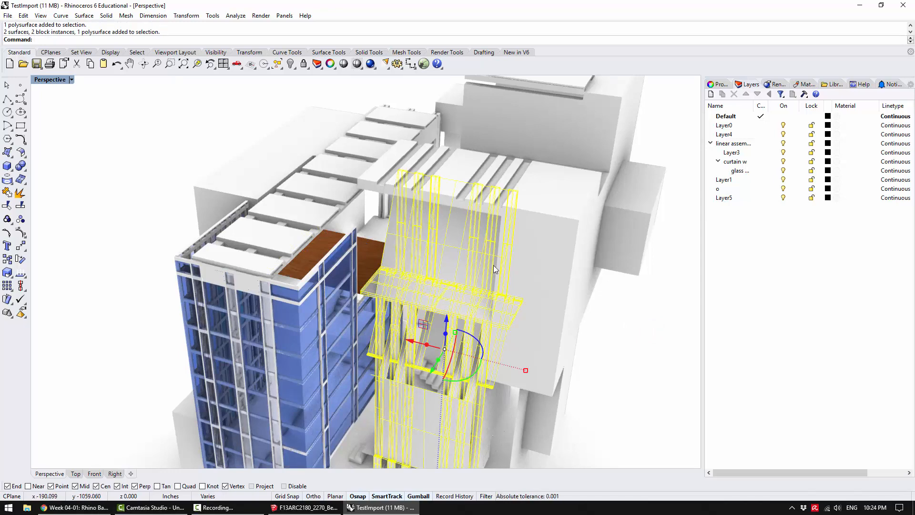
Compare the sloped facade group with its SketchUp original, and inspect the wooden floor slab in SketchUp up close.
left_click(306, 507)
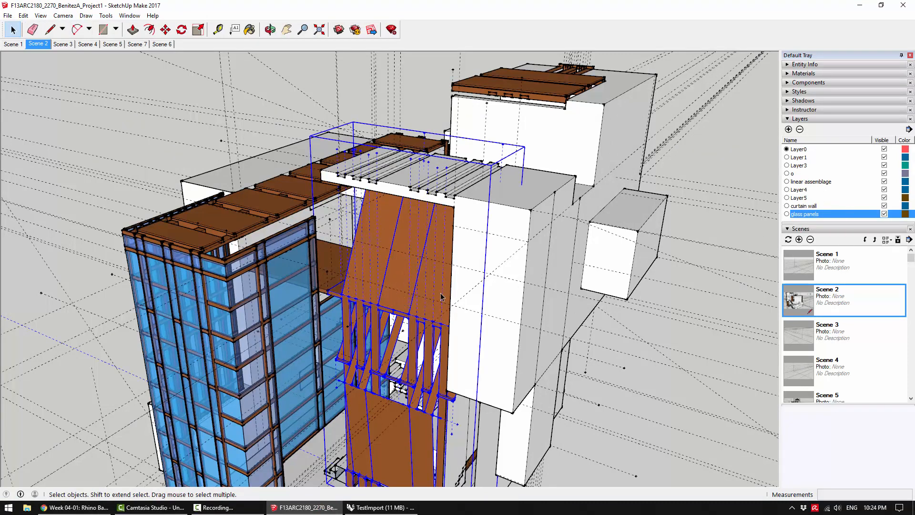
left_click(382, 507)
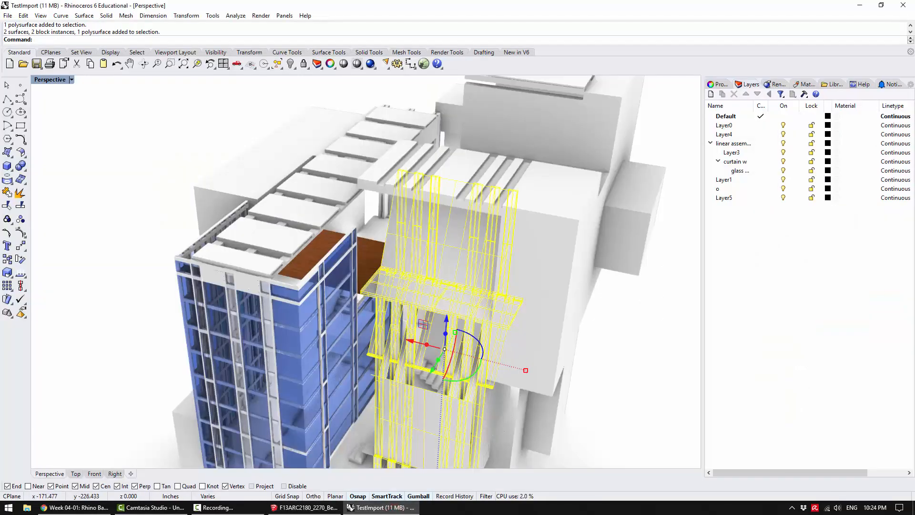
left_click(306, 507)
left_click(338, 264)
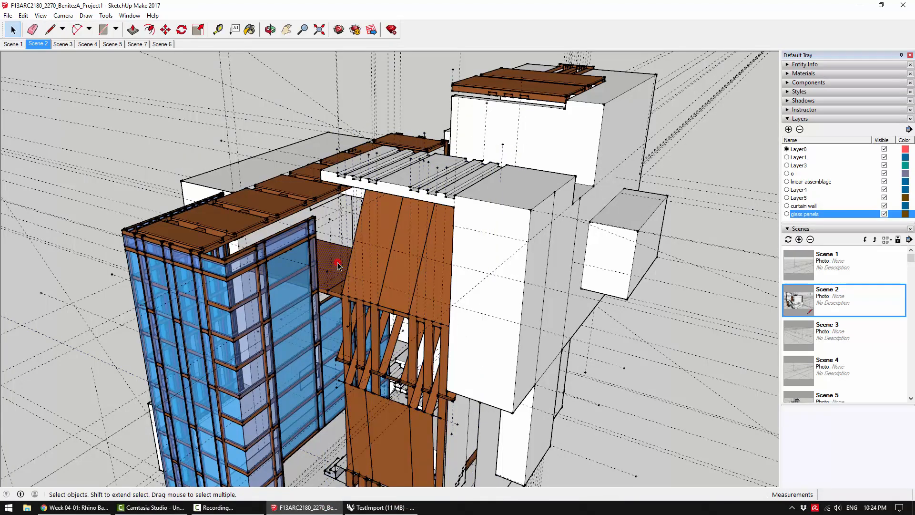
scroll(326, 282, "up", 6)
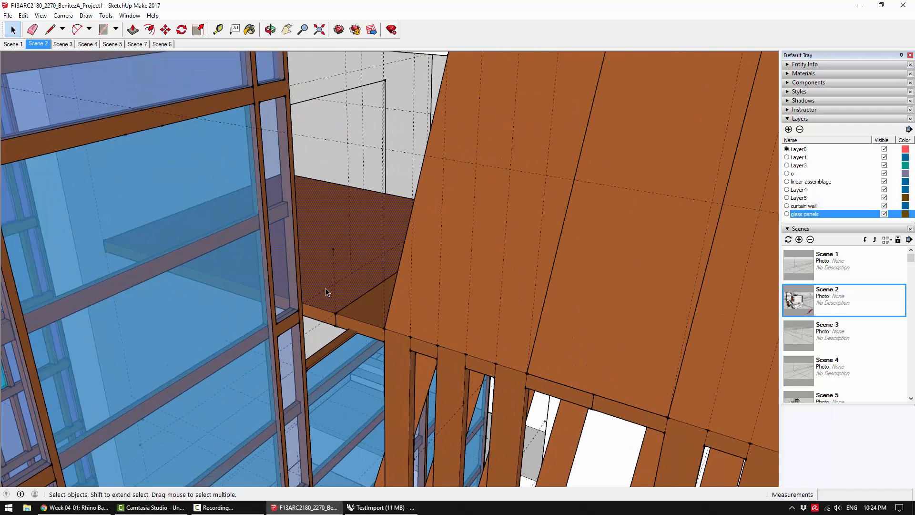
scroll(329, 312, "down", 10)
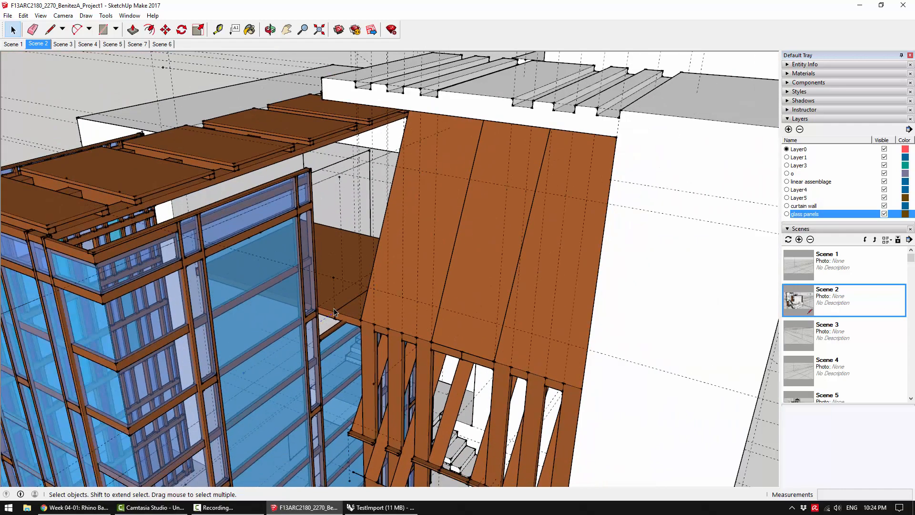
Return to Rhino, zoom to the wooden floor slab, deselect it and examine the surrounding roof and facades.
key("alt+Tab")
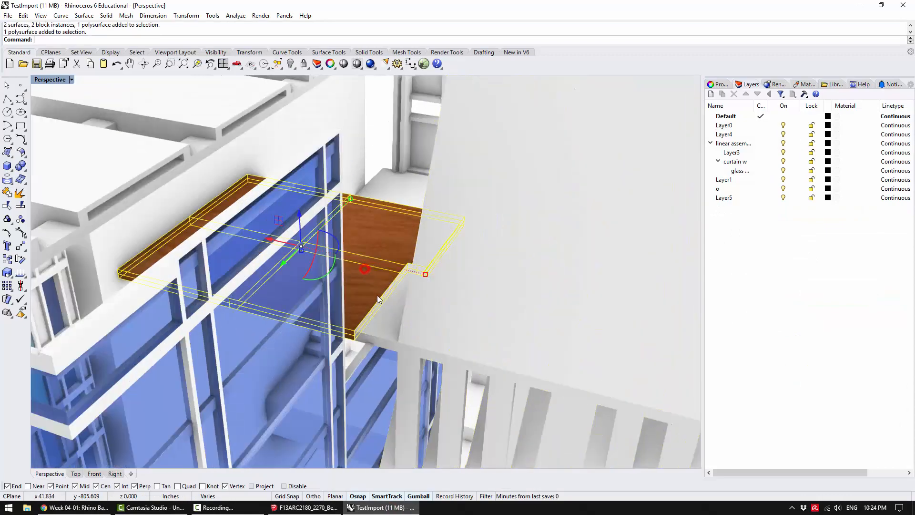
key("ctrl+shift+e")
scroll(376, 297, "down", 10)
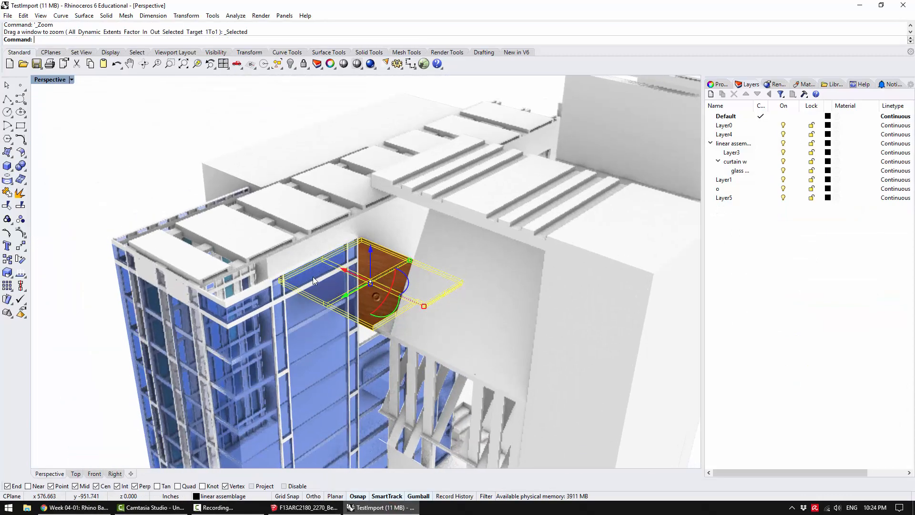
left_click(108, 172)
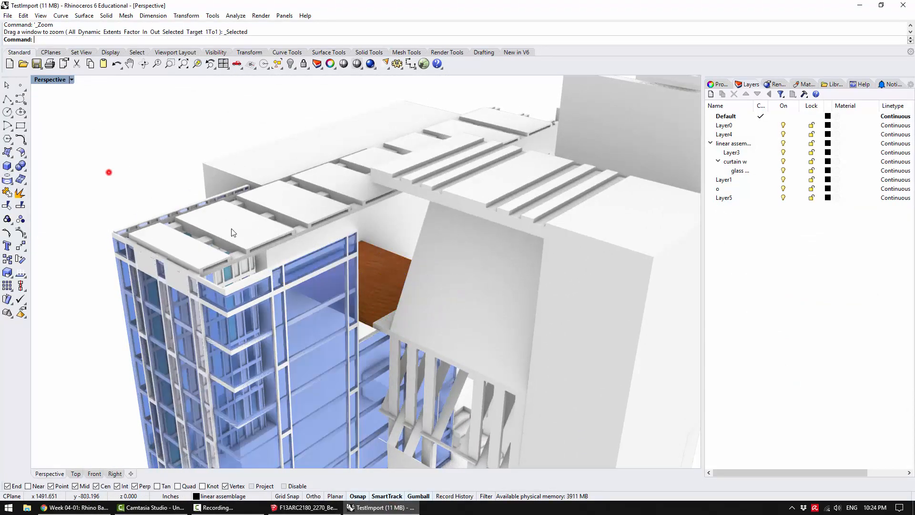
scroll(385, 230, "down", 5)
right_click_drag(386, 230, 401, 201)
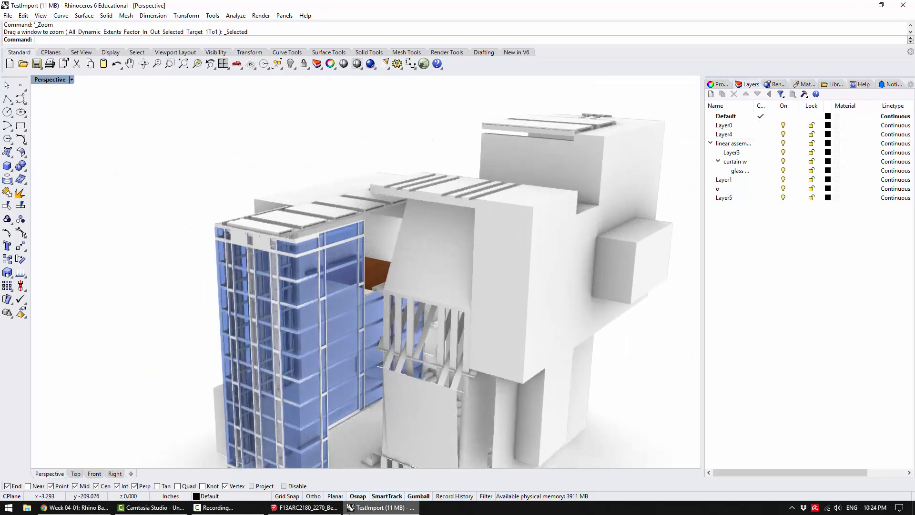
Compare the SketchUp model's wood materials with the whole rendered building in Rhino.
left_click(328, 509)
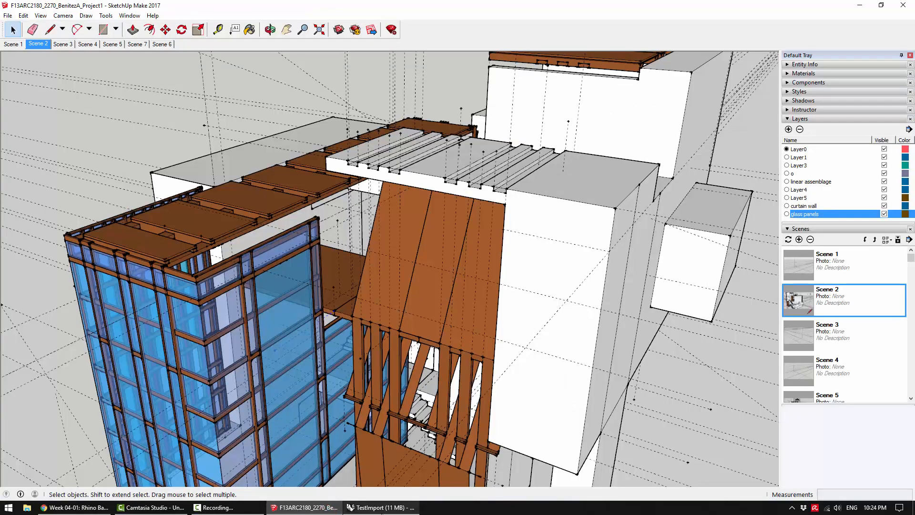
left_click(381, 508)
scroll(392, 270, "down", 5)
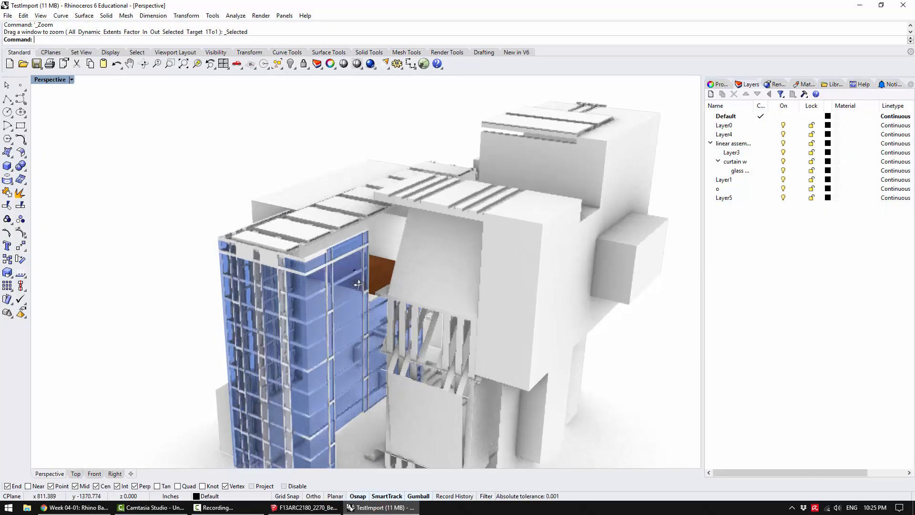
scroll(394, 332, "up", 2)
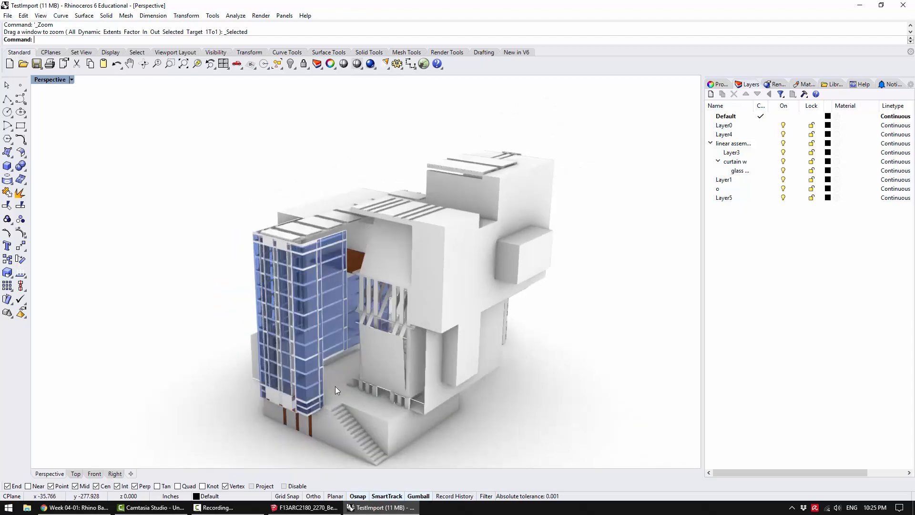
Switch to SketchUp and inspect the white building volume's component and its available commands without applying any.
left_click(312, 506)
right_click(312, 507)
scroll(391, 295, "down", 3)
right_click(405, 313)
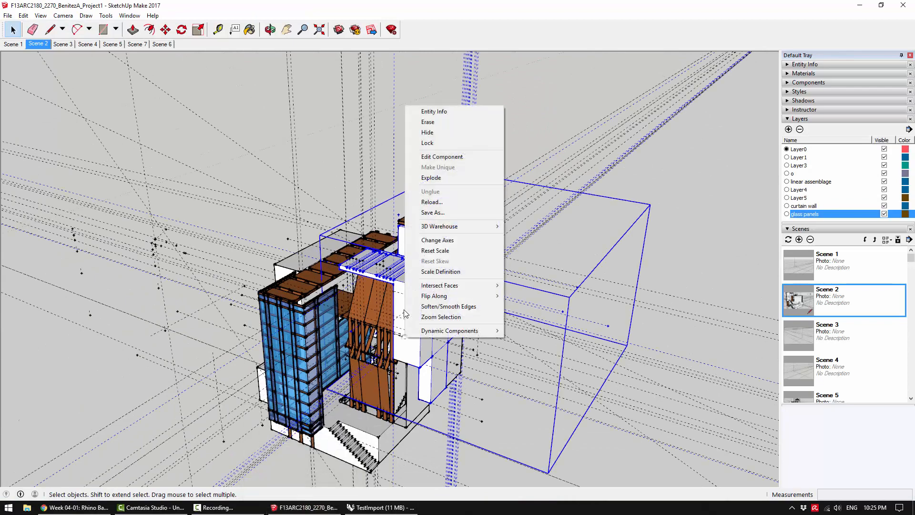
left_click(282, 210)
Switch to Rhino to view the rendered building from above, and return to the Week 04-01 lab page in the browser.
left_click(404, 511)
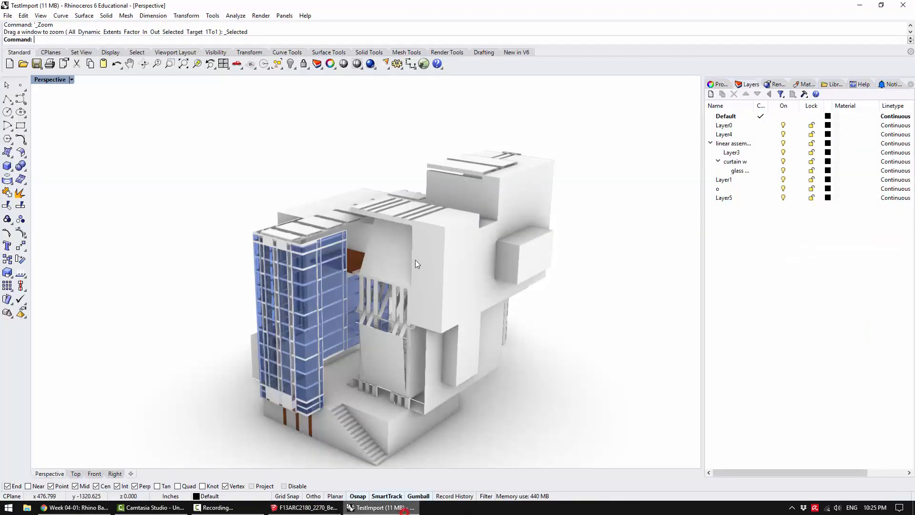
left_click(589, 344)
right_click_drag(412, 330, 343, 352)
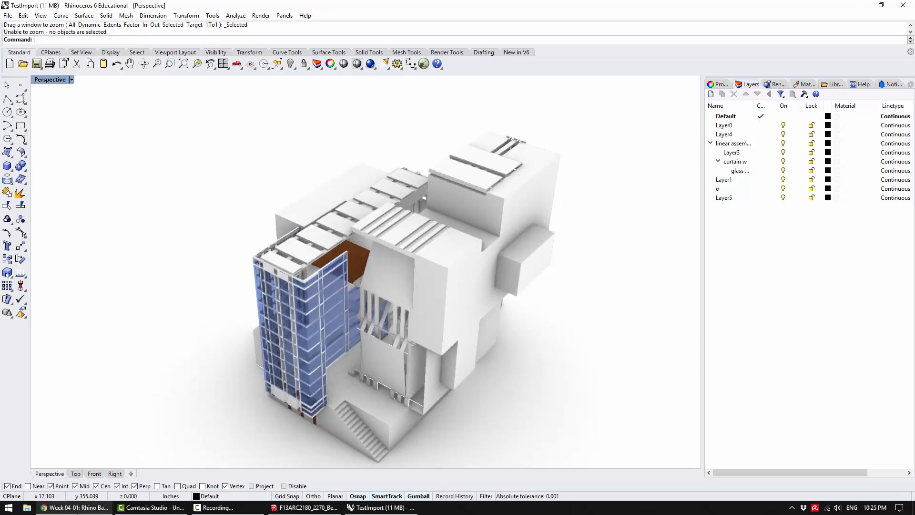
key("alt+Tab")
scroll(331, 261, "up", 3)
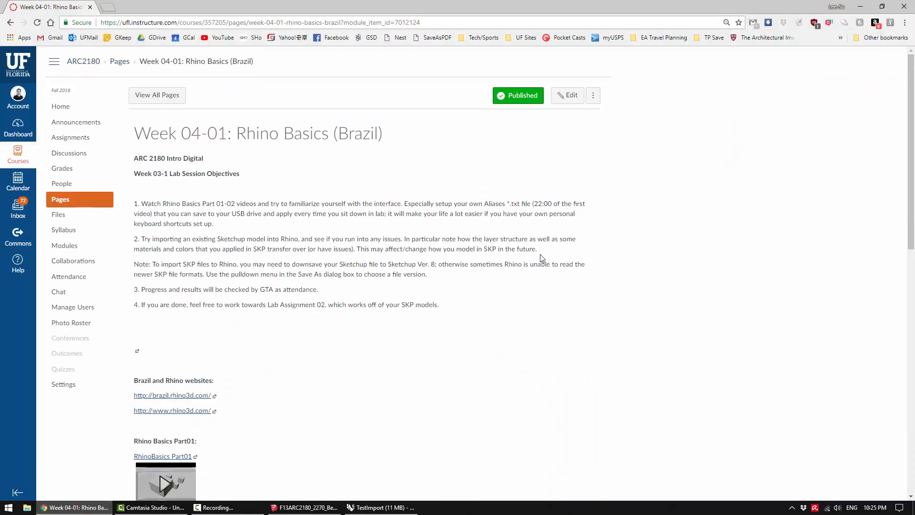
Review the lab page's instruction on importing a SketchUp model, glance at the SketchUp original and switch to Rhino.
left_click_drag(540, 253, 135, 238)
left_click(135, 237)
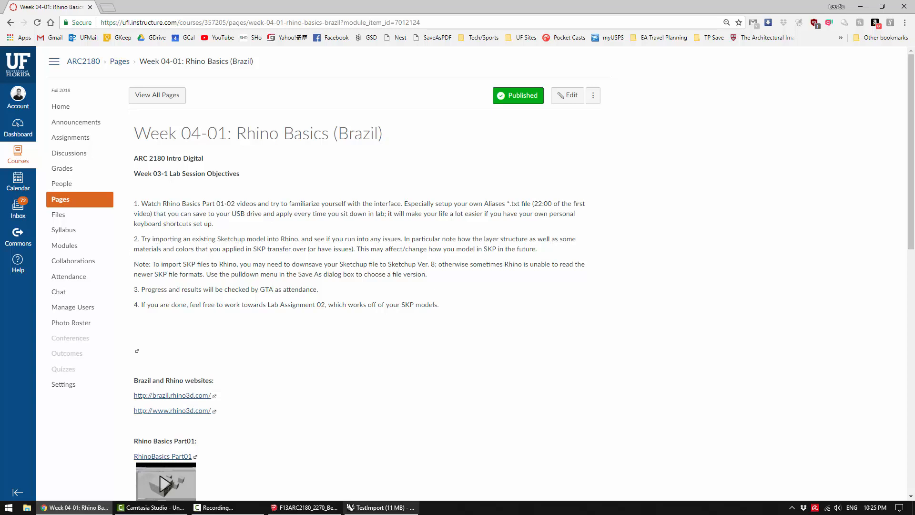
left_click(320, 507)
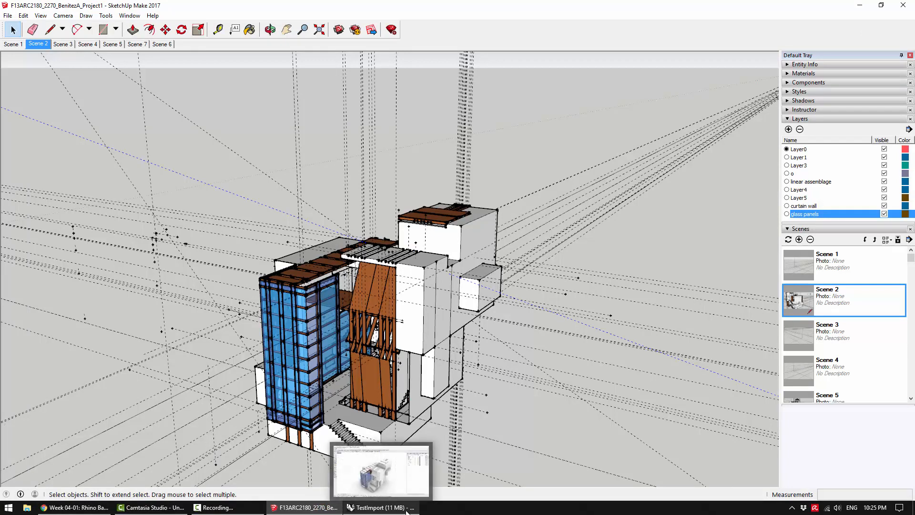
left_click(381, 507)
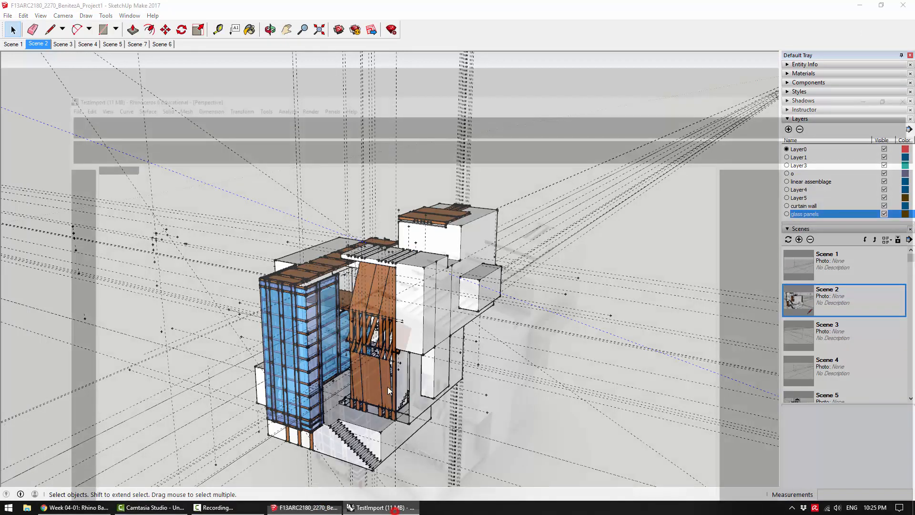
Examine the rendered building in Rhino from several angles and review the available viewport display modes without changing the mode.
mouse_move(415, 277)
right_mouse_down()
mouse_move(374, 198)
mouse_move(393, 253)
right_mouse_up()
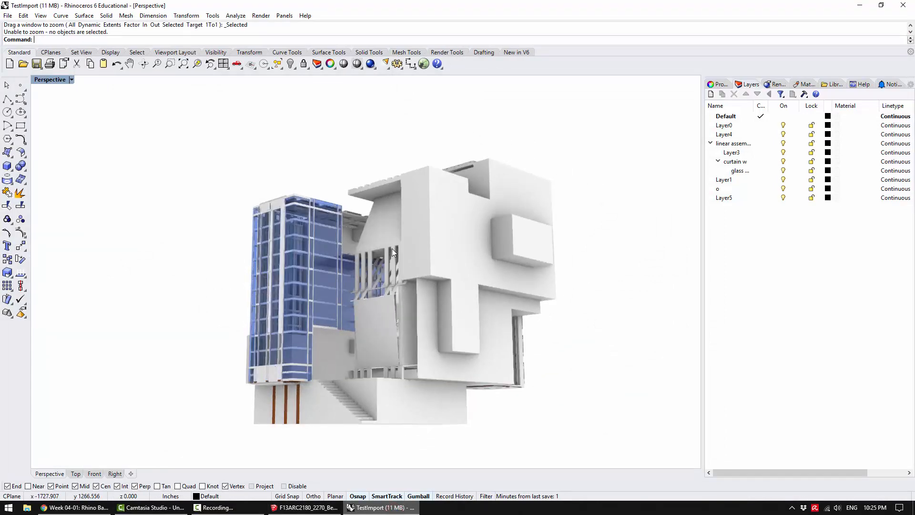
right_click_drag(389, 292, 397, 321)
scroll(438, 365, "up", 5)
scroll(408, 317, "down", 10)
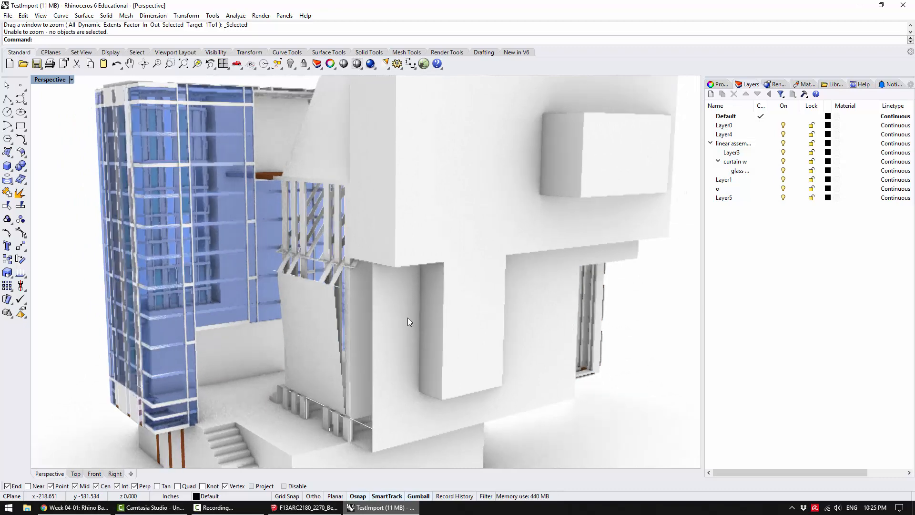
right_click_drag(465, 291, 445, 293, "shift")
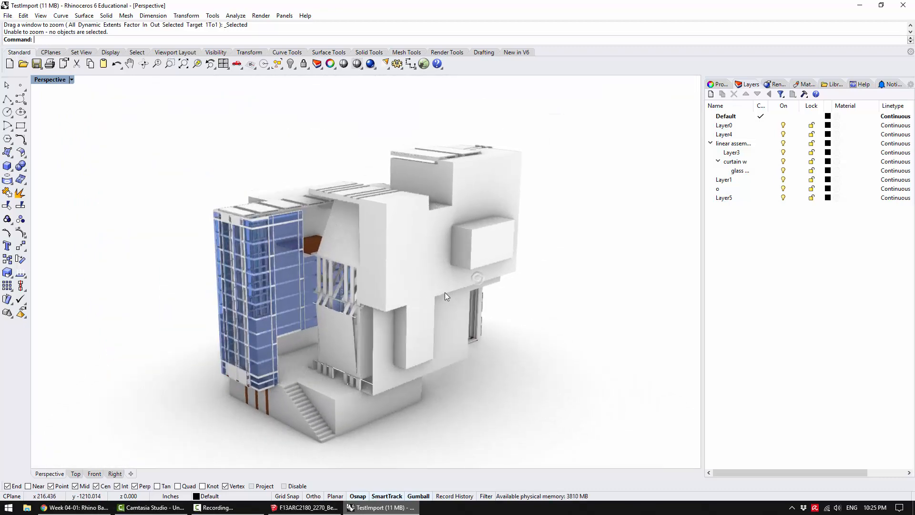
left_click(44, 80)
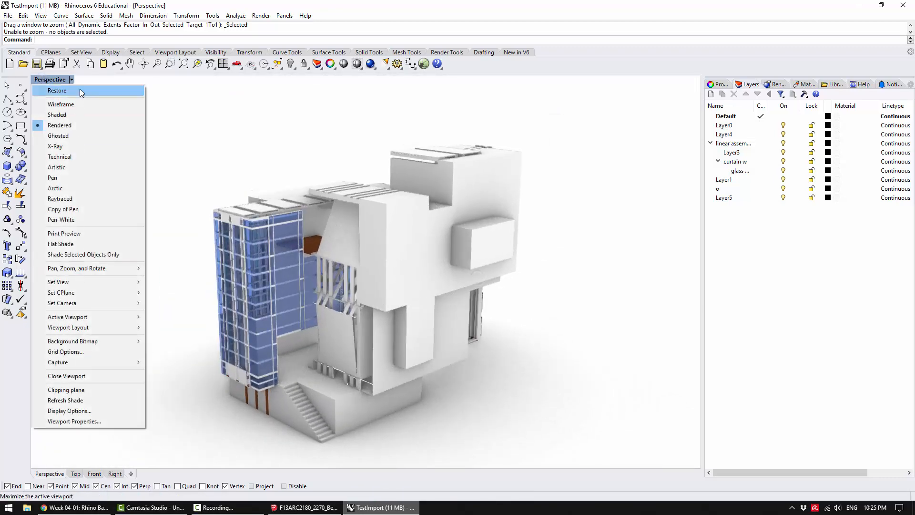
left_click(246, 128)
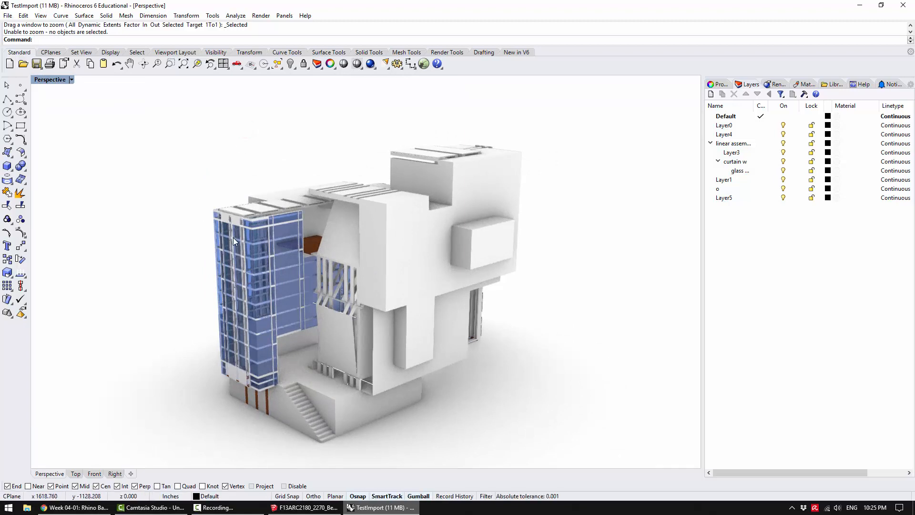
mouse_move(349, 267)
right_mouse_down()
mouse_move(337, 234)
mouse_move(349, 268)
right_mouse_up()
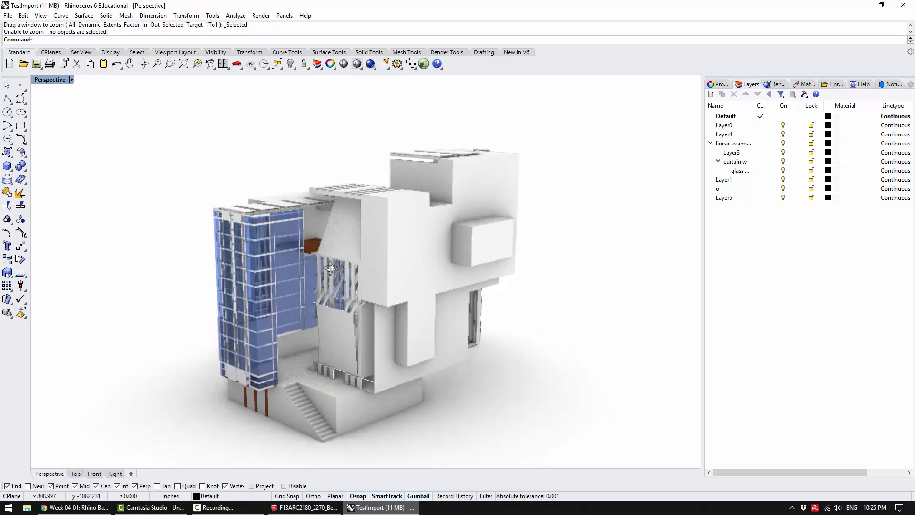
Set the Perspective viewport to Shaded display, inspect the white volumes and slatted facade by selecting them, and clear the selection.
left_click(56, 80)
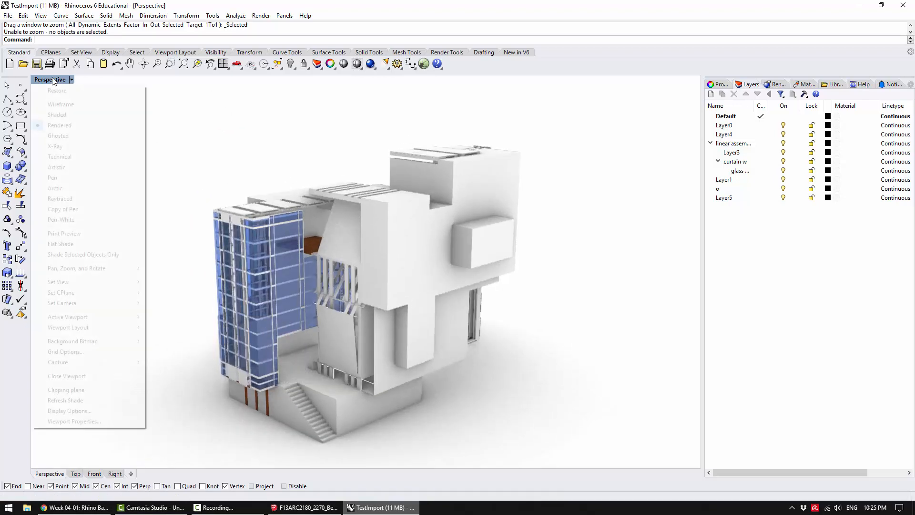
left_click(76, 116)
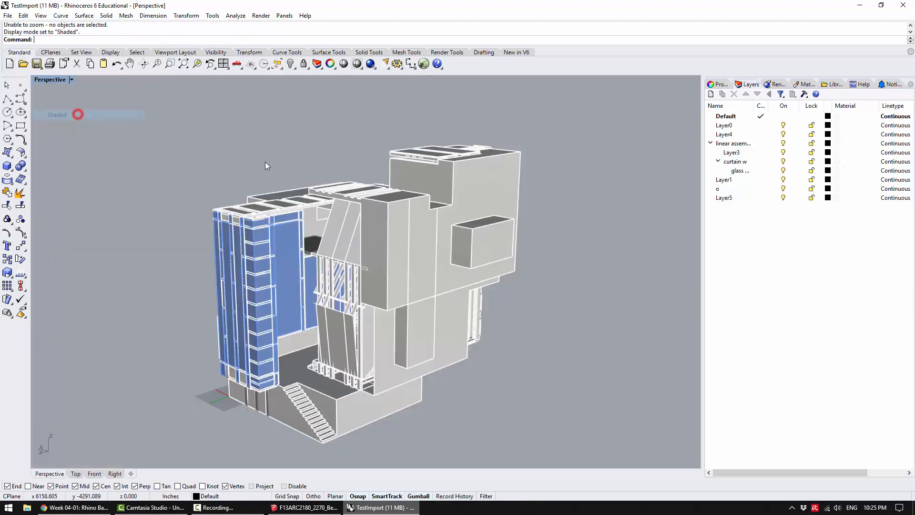
left_click(433, 253)
left_click(543, 155)
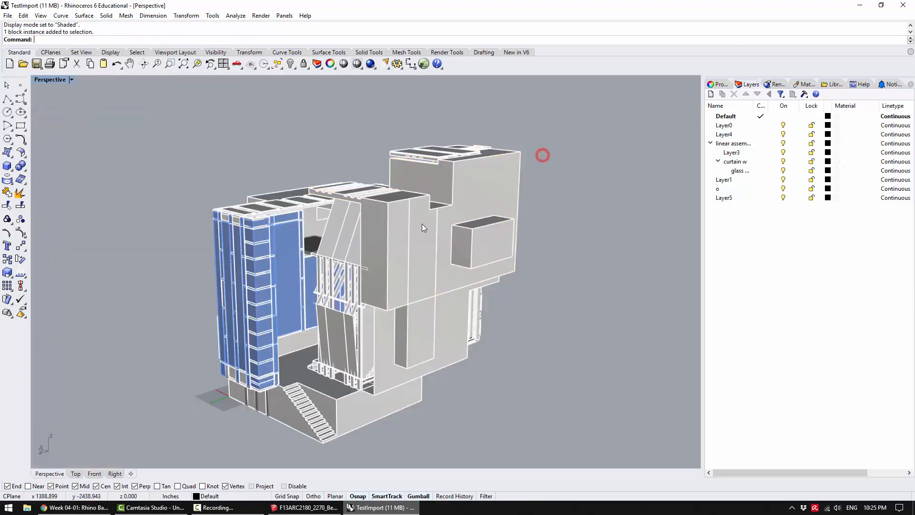
left_click(420, 229)
left_click(342, 324)
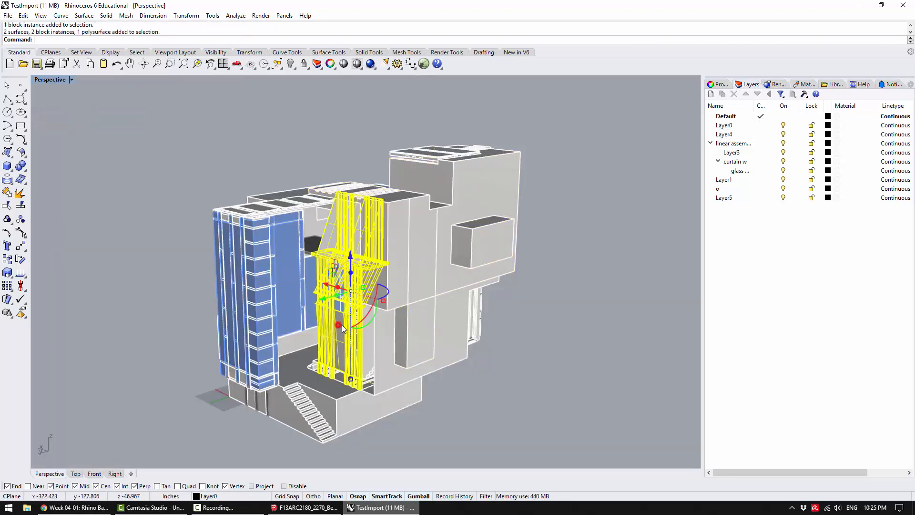
left_click(402, 336)
left_click(530, 385)
scroll(432, 282, "up", 4)
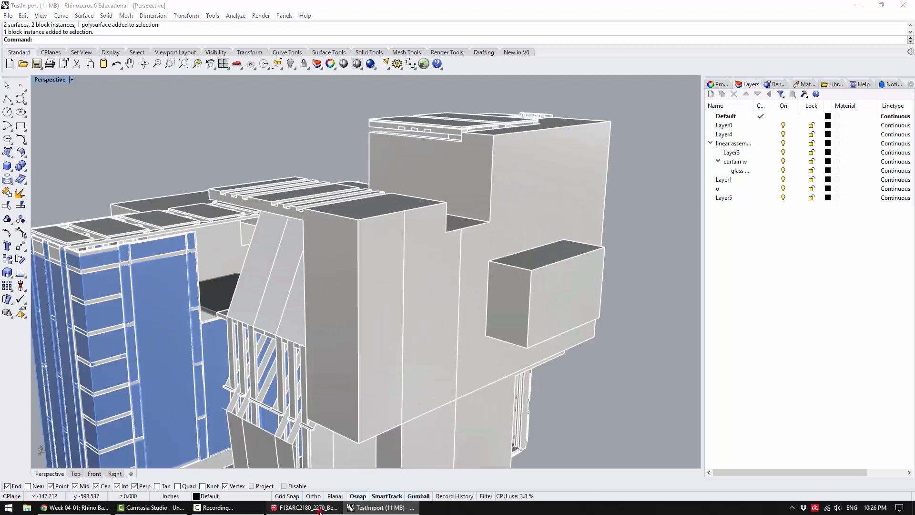
Switch to SketchUp and examine the original building from a similar angle for comparison with Rhino's shaded display.
left_click(305, 508)
right_click(465, 311)
left_click(494, 263)
middle_click_drag(534, 275, 329, 179)
left_click(320, 176)
scroll(372, 208, "up", 4)
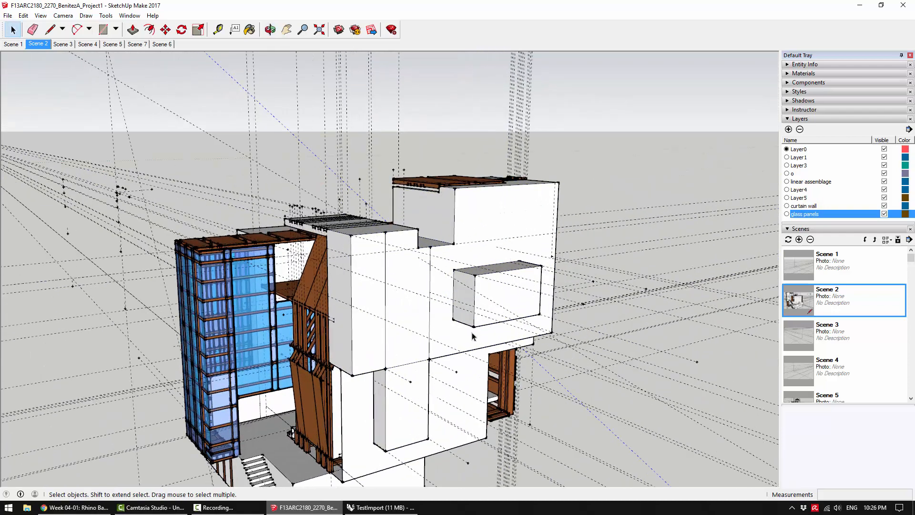
Return to Rhino, set the Perspective viewport to Rendered display and examine the glass tower and white volumes.
left_click(381, 507)
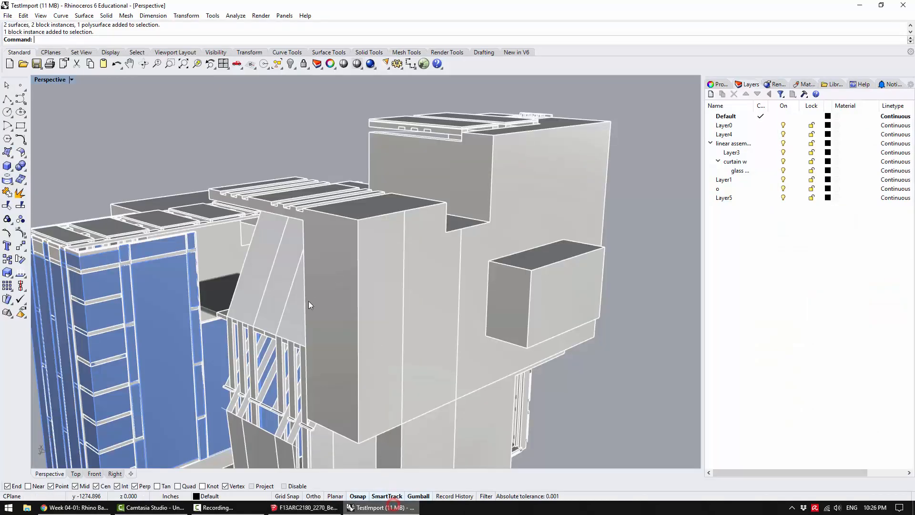
right_click_drag(382, 265, 329, 289)
scroll(364, 268, "down", 7)
scroll(328, 301, "up", 5)
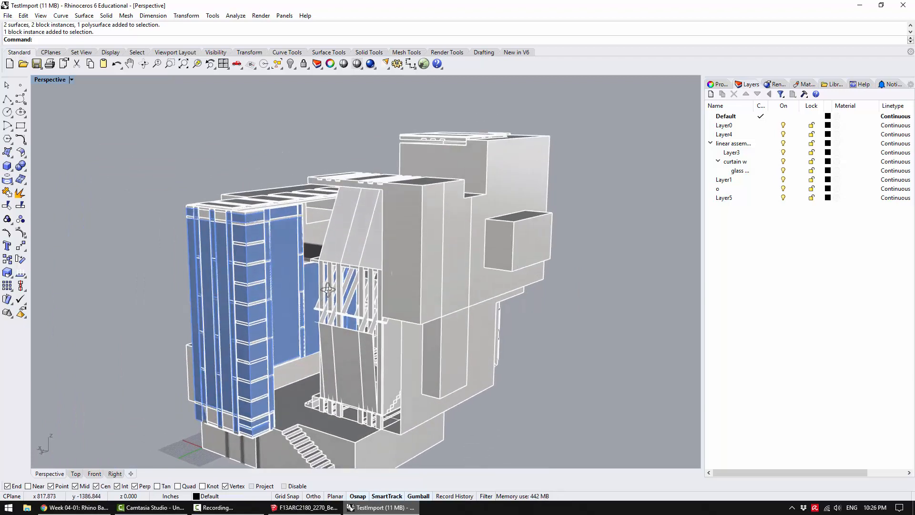
left_click(52, 79)
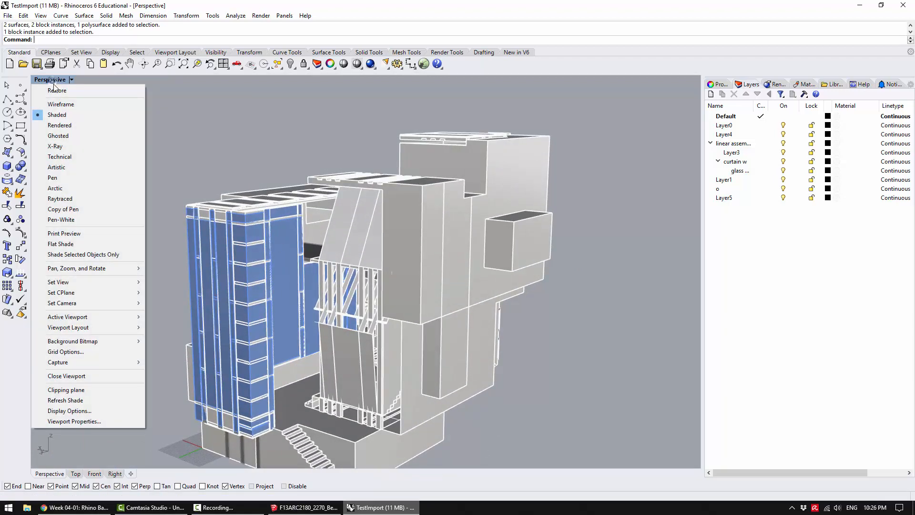
left_click(78, 123)
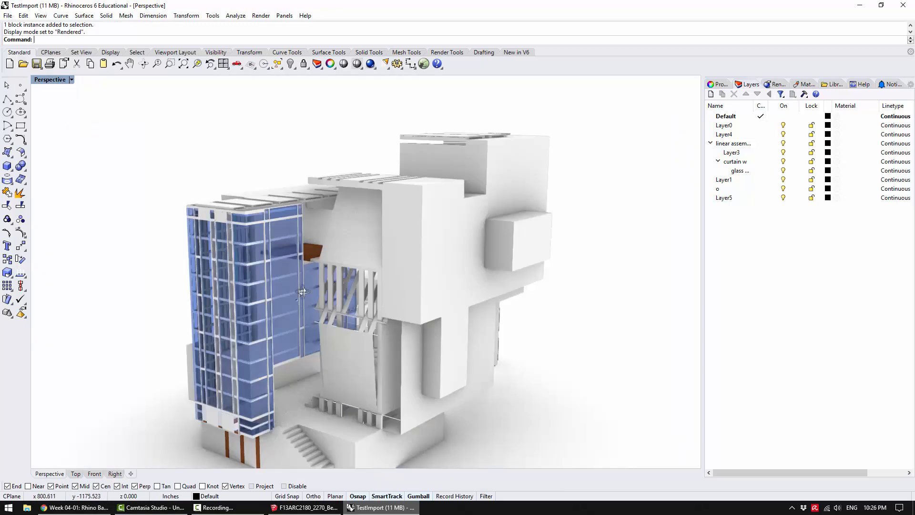
right_click_drag(304, 291, 389, 275)
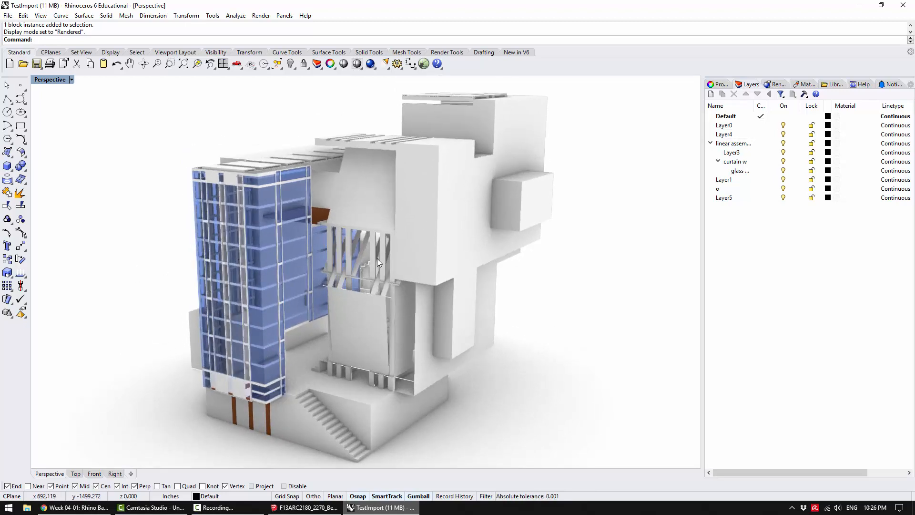
right_click_drag(267, 271, 319, 344)
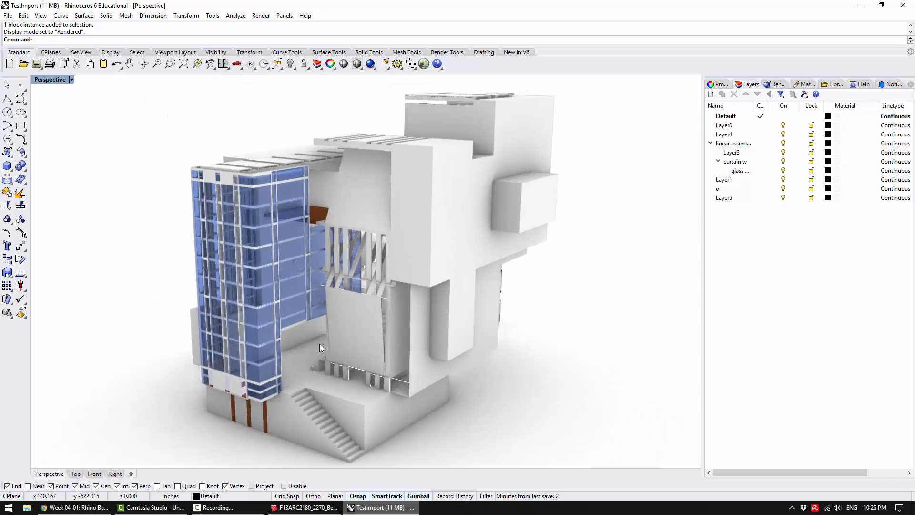
Preview the building in the Perspective viewport with the Ghosted and X-Ray display modes.
left_click(48, 80)
left_click(98, 137)
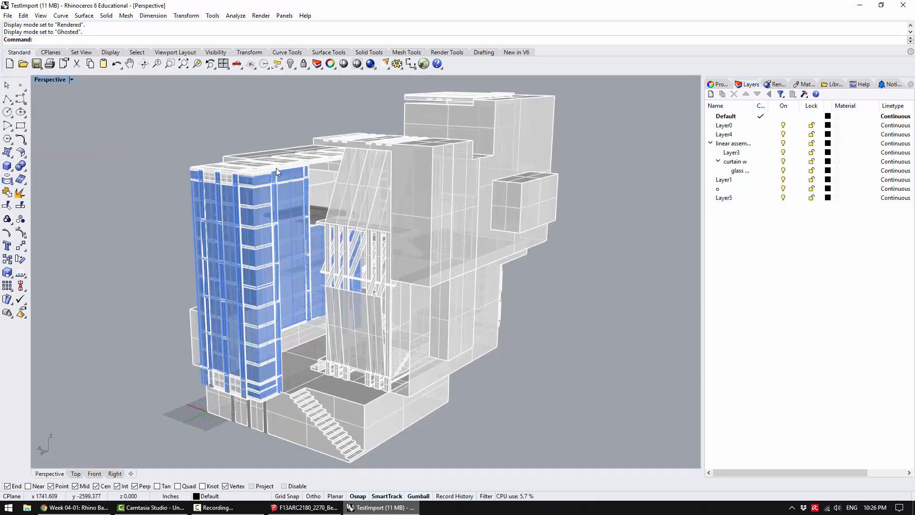
left_click(55, 81)
left_click(72, 146)
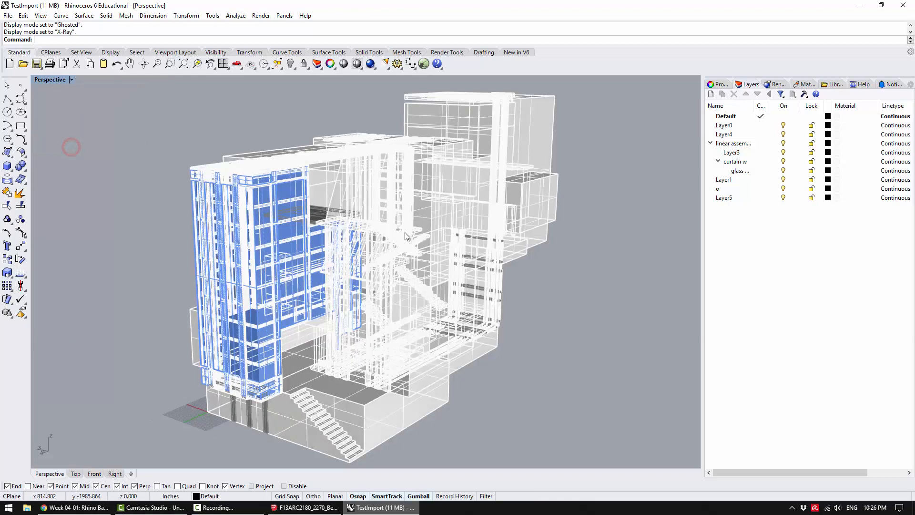
right_click_drag(215, 229, 252, 206)
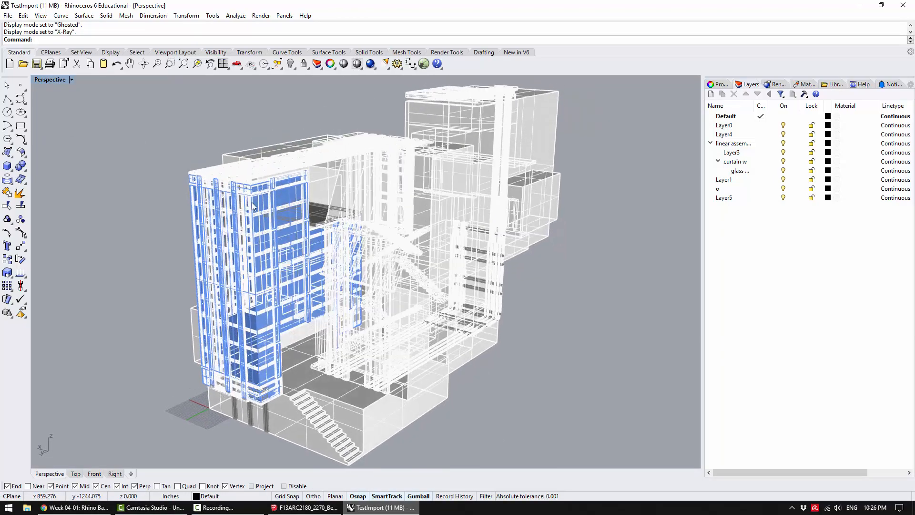
Preview the building in the Perspective viewport with the Technical and Artistic display modes.
left_click(53, 83)
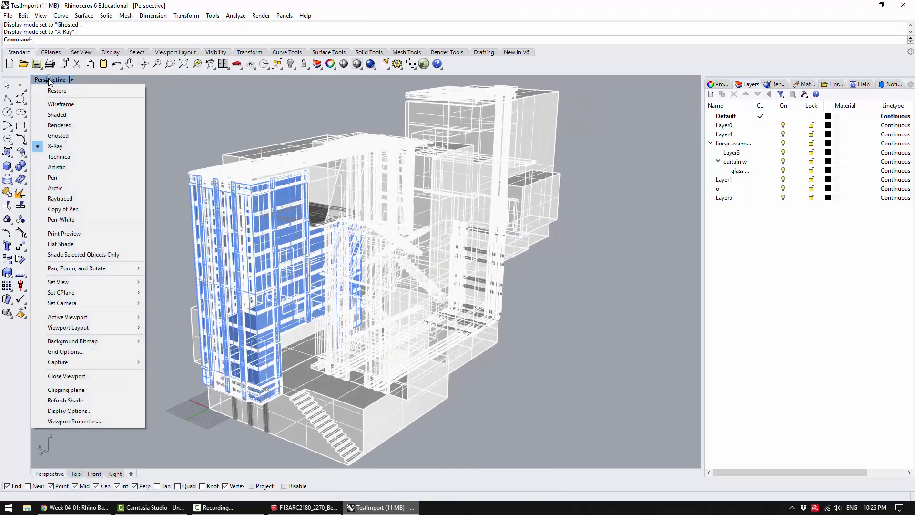
left_click(70, 155)
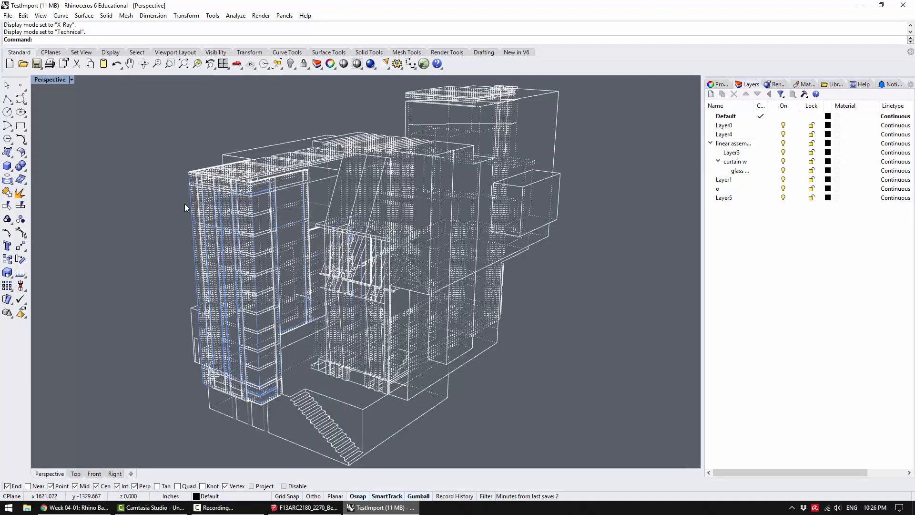
right_click_drag(305, 246, 64, 95)
left_click(47, 81)
left_click(67, 168)
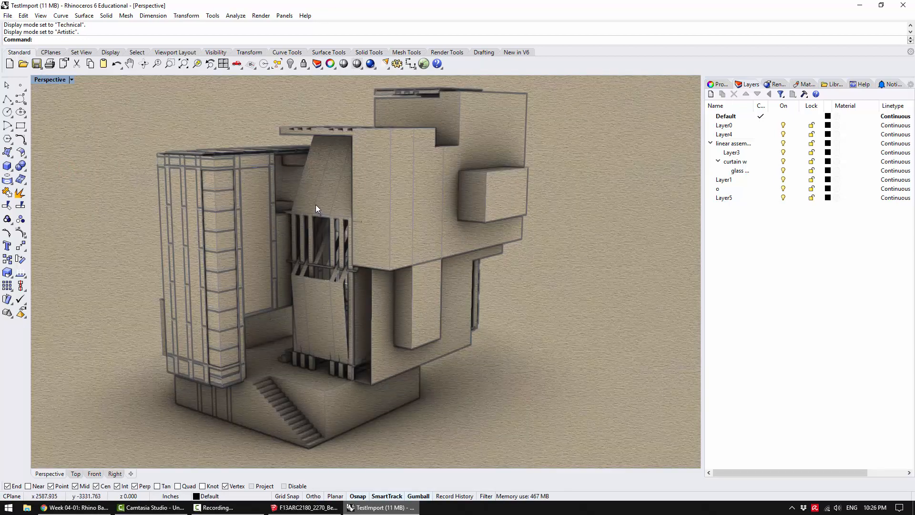
Switch to SketchUp, expand its Styles settings to compare them with Rhino's display modes, and return to Rhino.
key("alt+Tab")
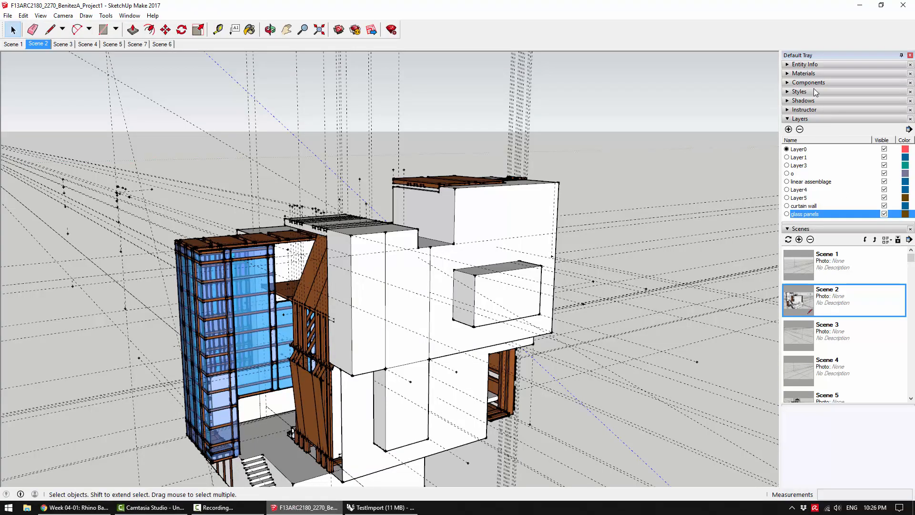
left_click(792, 92)
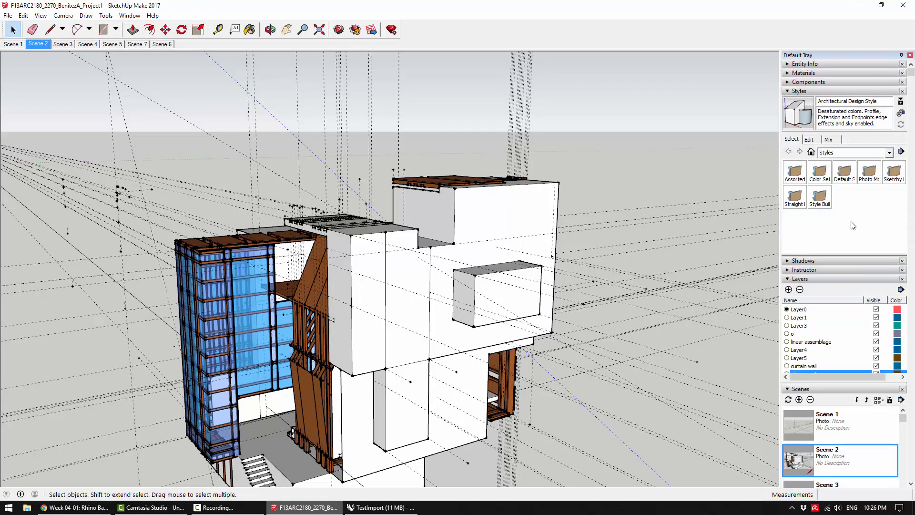
key("alt+Tab")
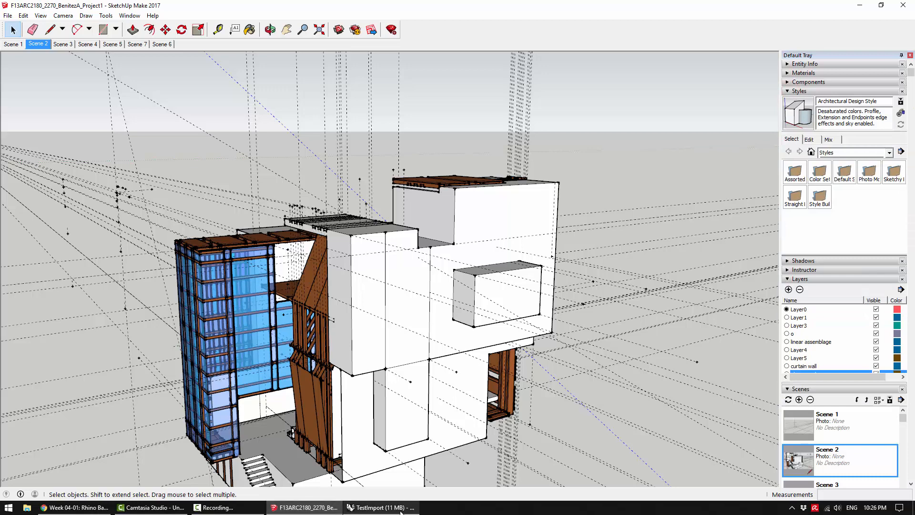
Preview the building in Pen display, and set the Perspective viewport to the Copy of Pen display mode.
left_click(42, 79)
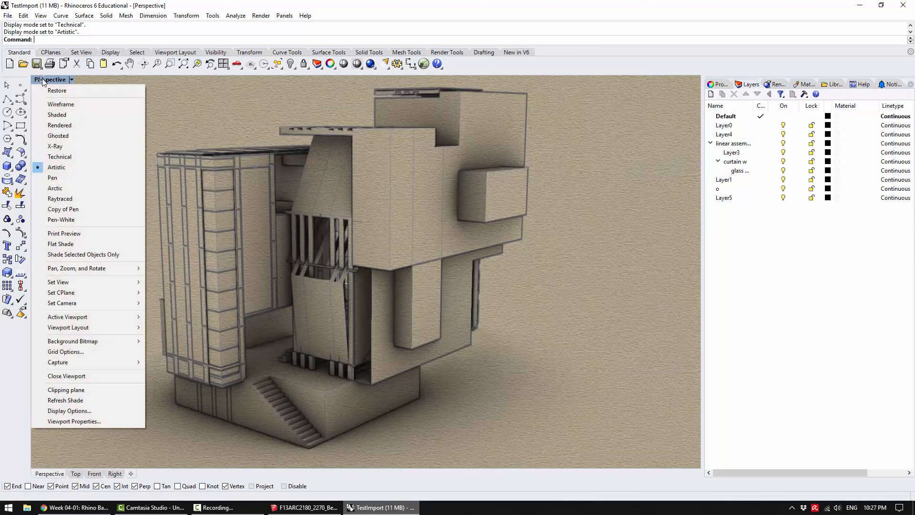
left_click(69, 176)
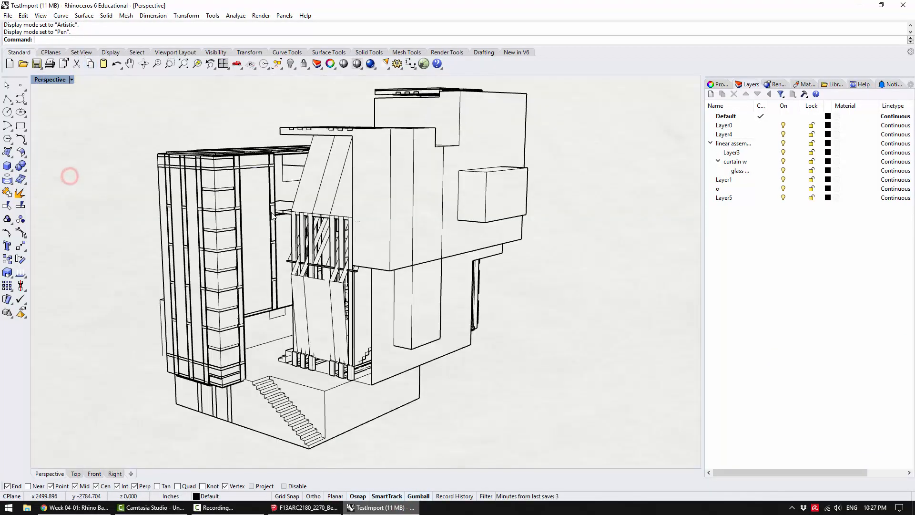
right_click_drag(273, 207, 290, 210, "shift")
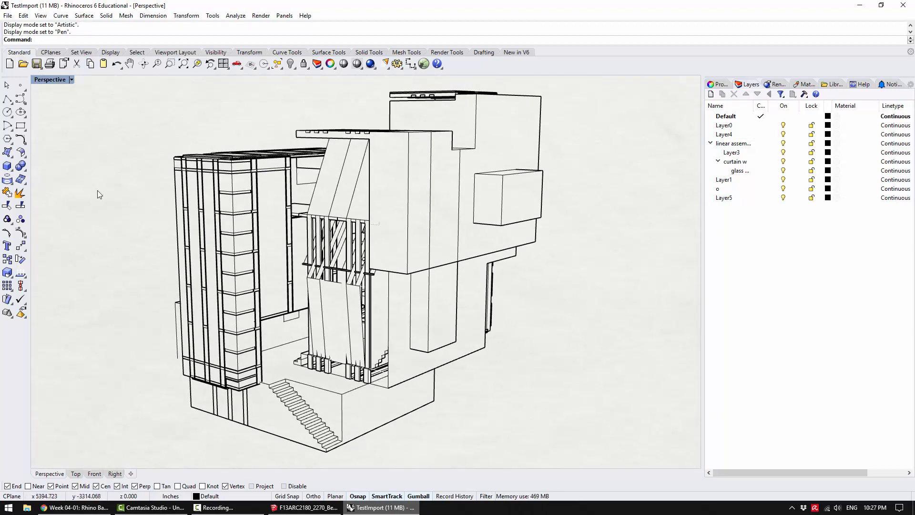
left_click(42, 79)
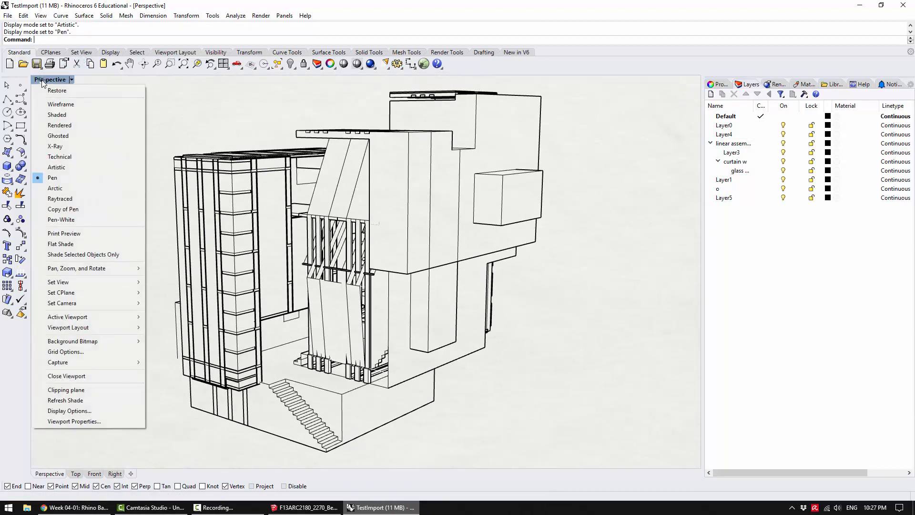
left_click(87, 210)
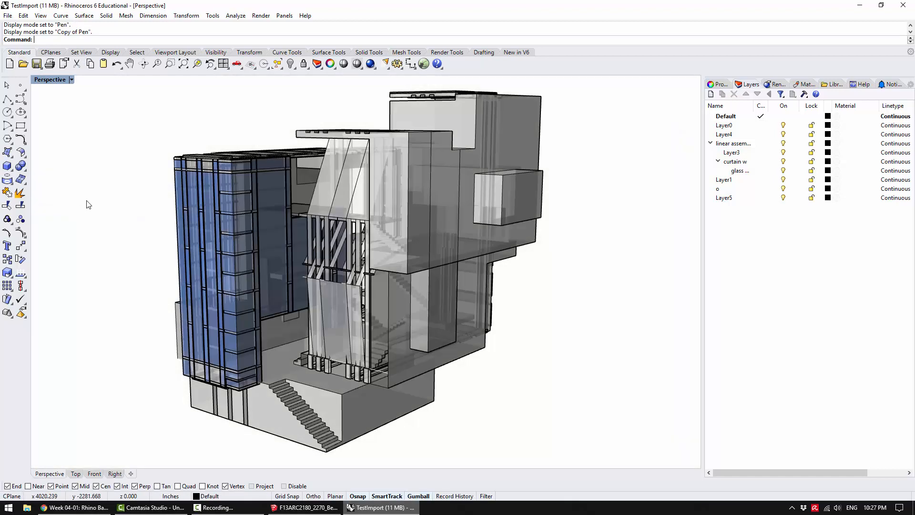
Preview the building in the Perspective viewport with the Pen-White and Pen display modes.
left_click(43, 80)
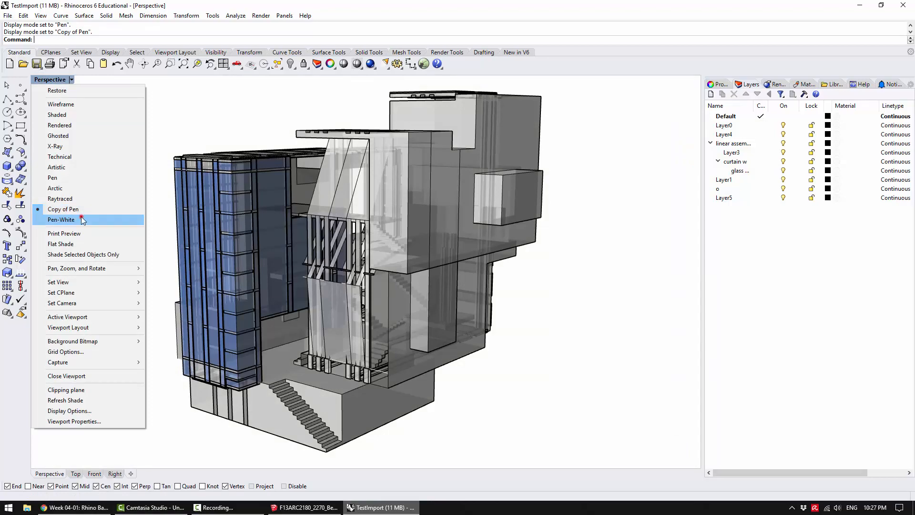
left_click(81, 217)
right_click_drag(133, 208, 167, 191)
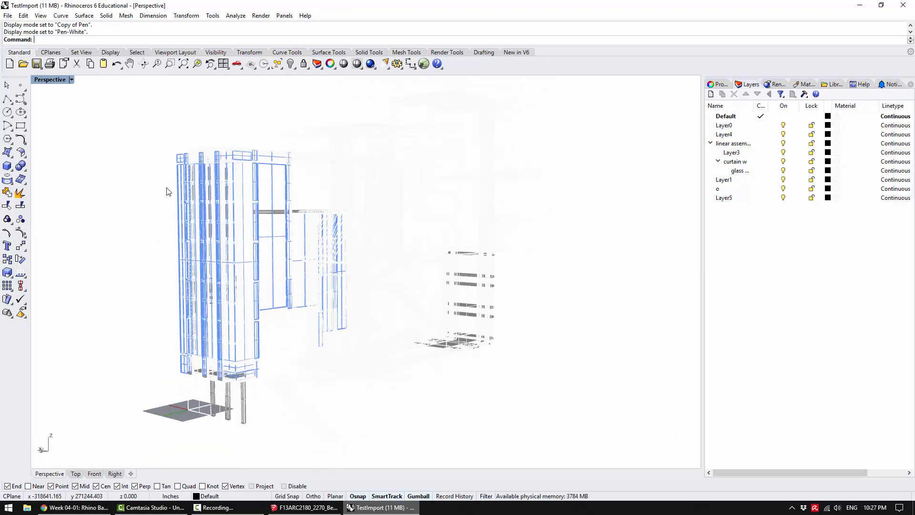
left_click(54, 84)
left_click(73, 180)
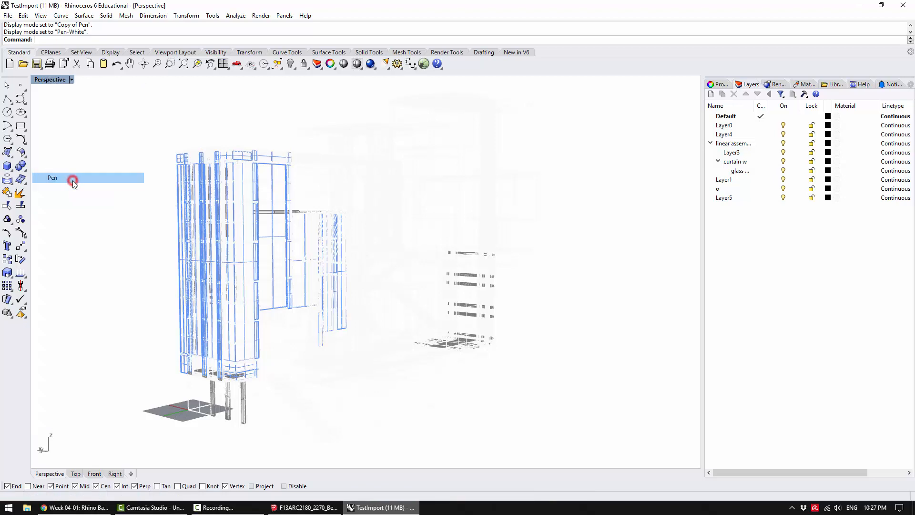
right_click_drag(116, 131, 265, 264)
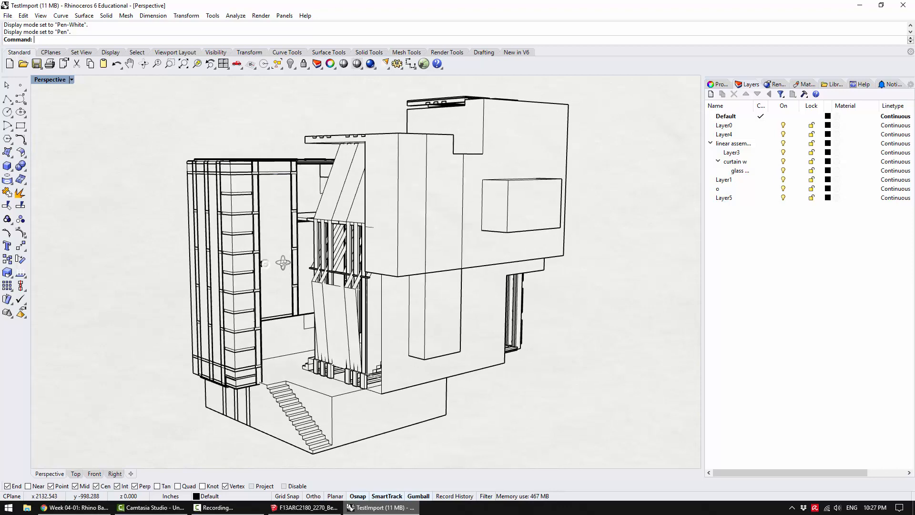
right_click_drag(301, 236, 338, 223)
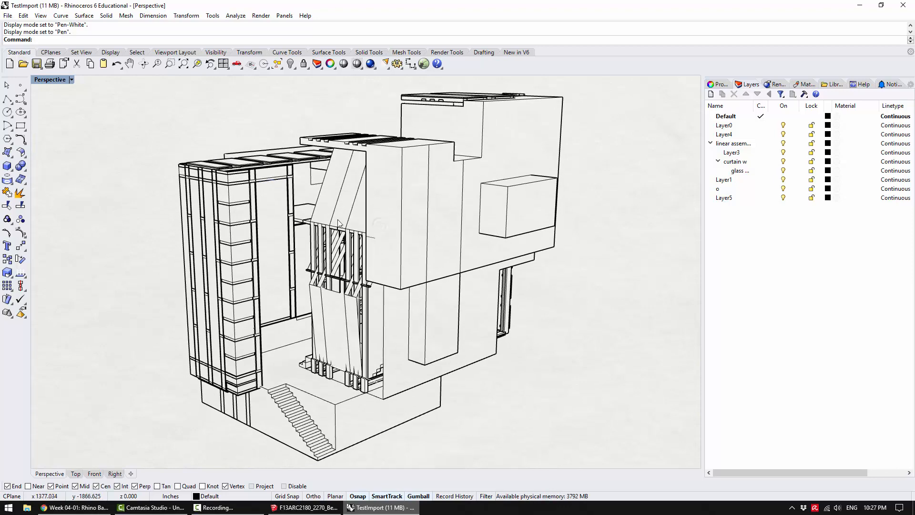
Open the display options, duplicate the Pen display mode, and name the copy Pen White.
left_click(51, 80)
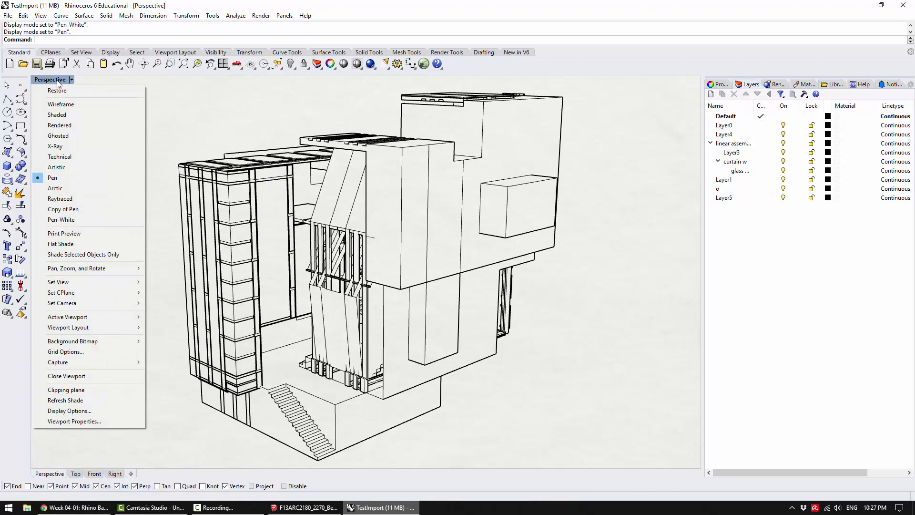
left_click(92, 412)
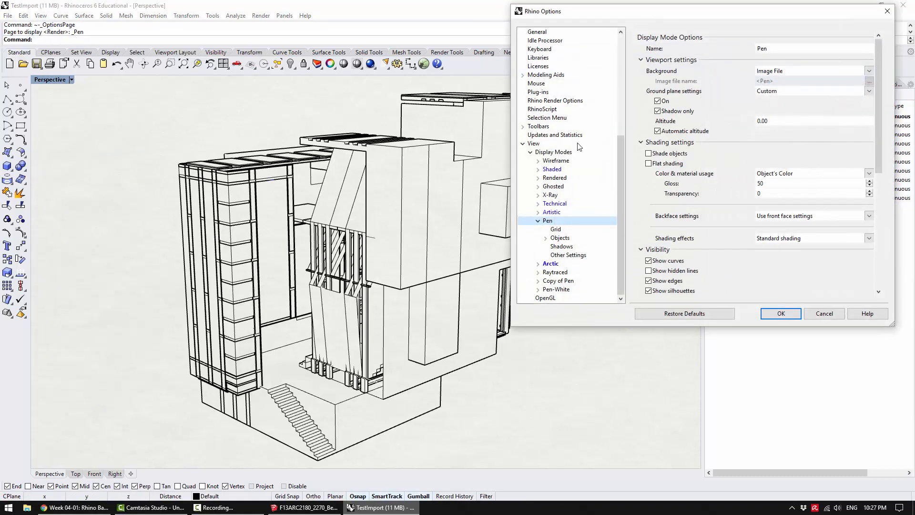
left_click(538, 220)
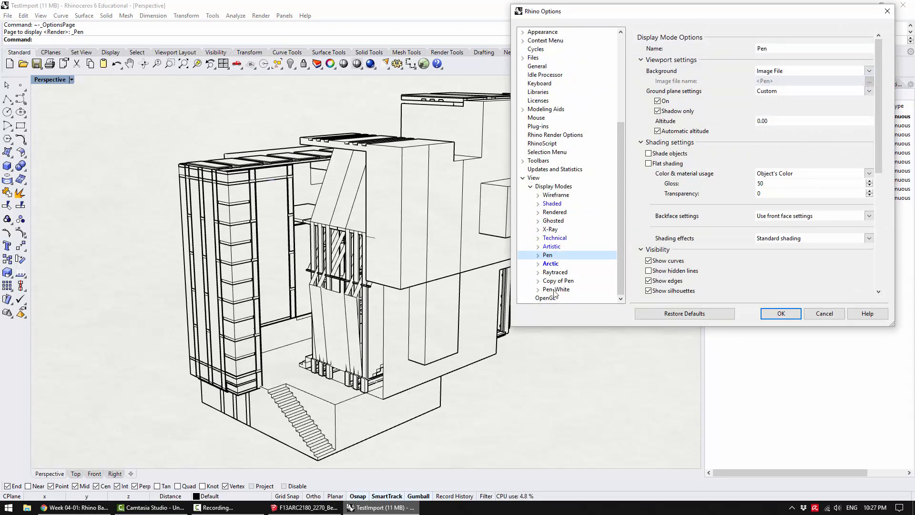
left_click_drag(620, 12, 401, 93)
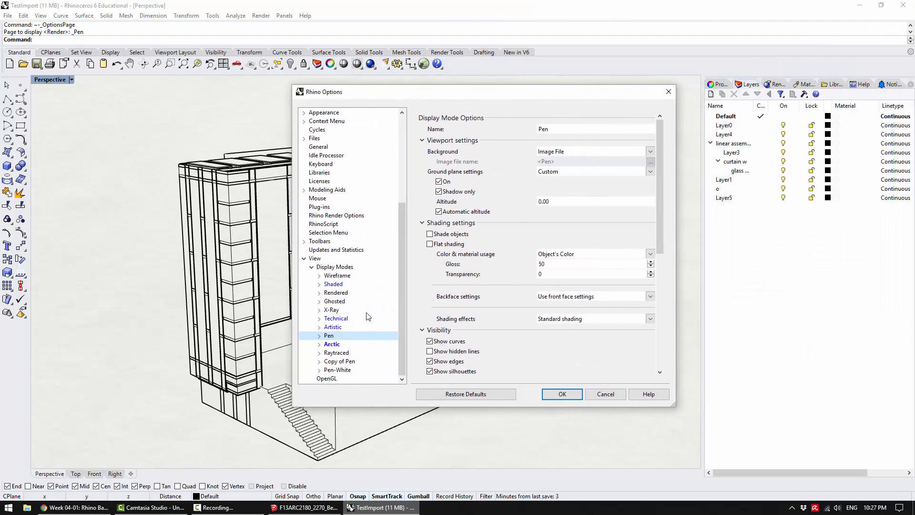
left_click(339, 267)
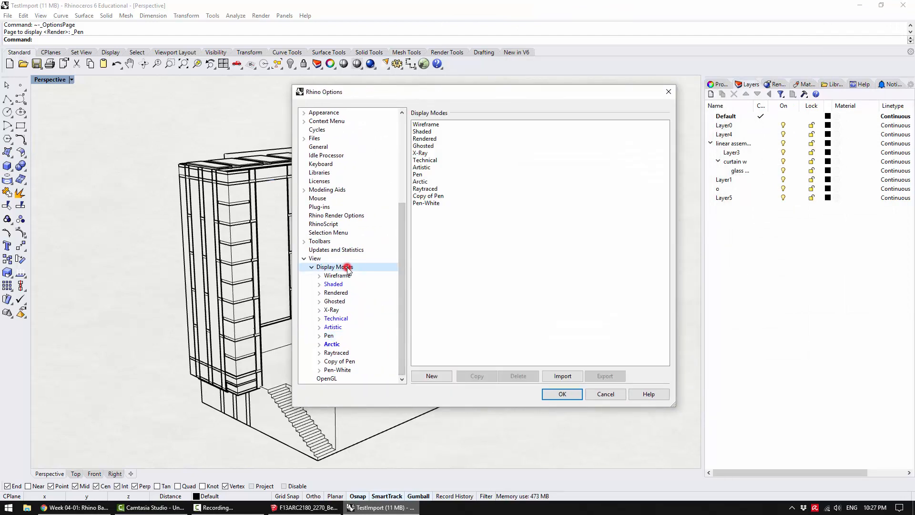
left_click(423, 175)
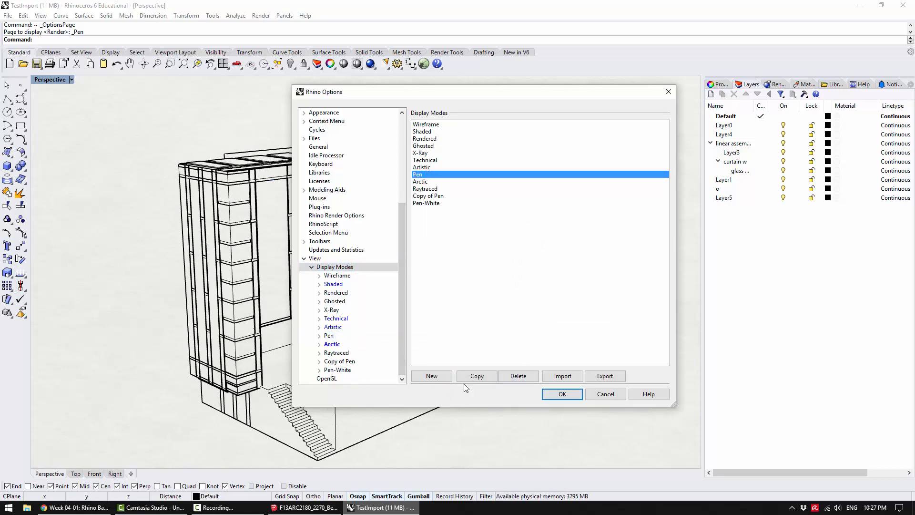
left_click(474, 376)
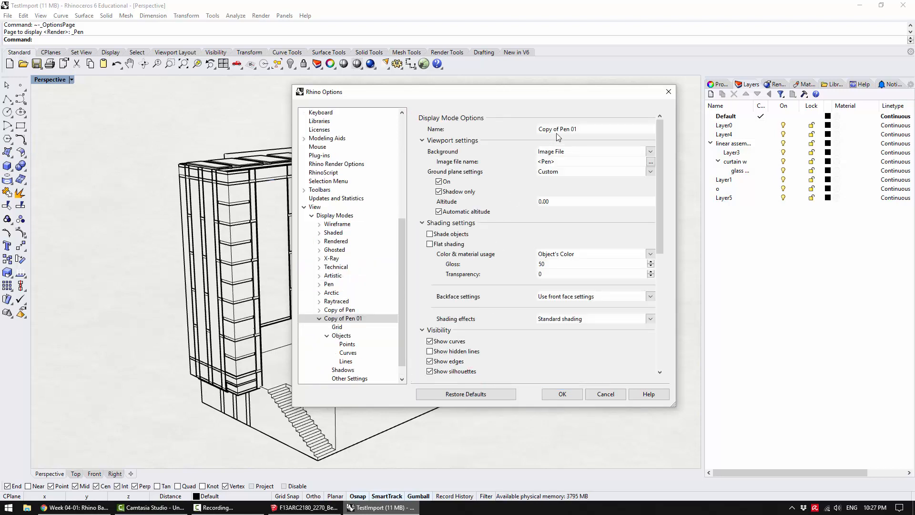
left_click_drag(539, 129, 600, 125)
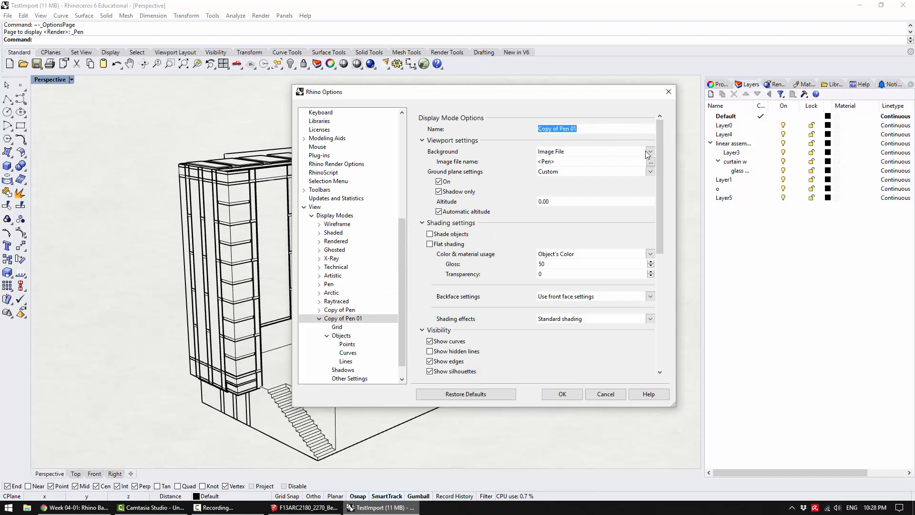
type("Pen White")
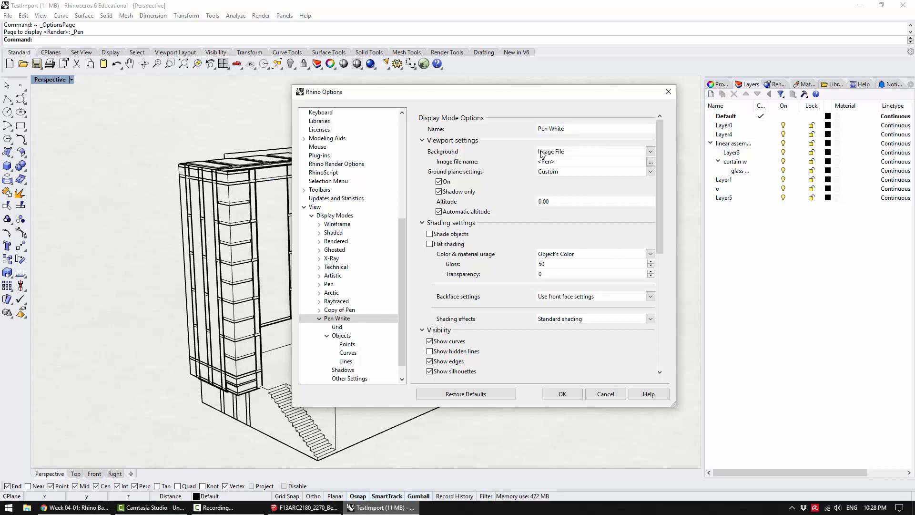
Set the Pen White display mode's background to a solid white color and apply the options.
left_click(585, 152)
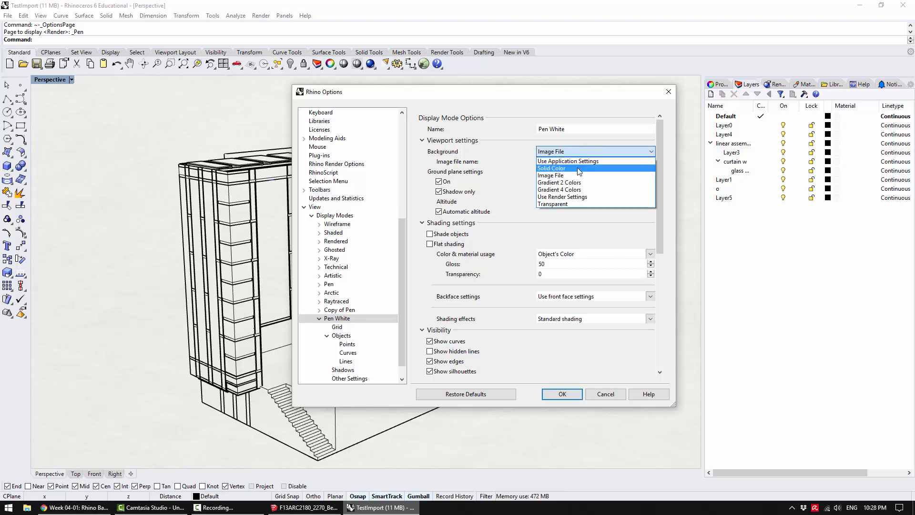
left_click(574, 177)
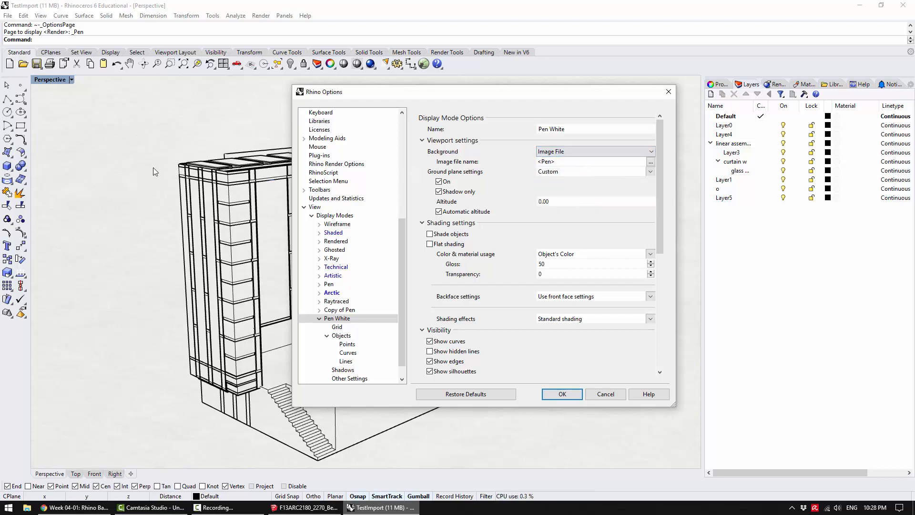
left_click(580, 152)
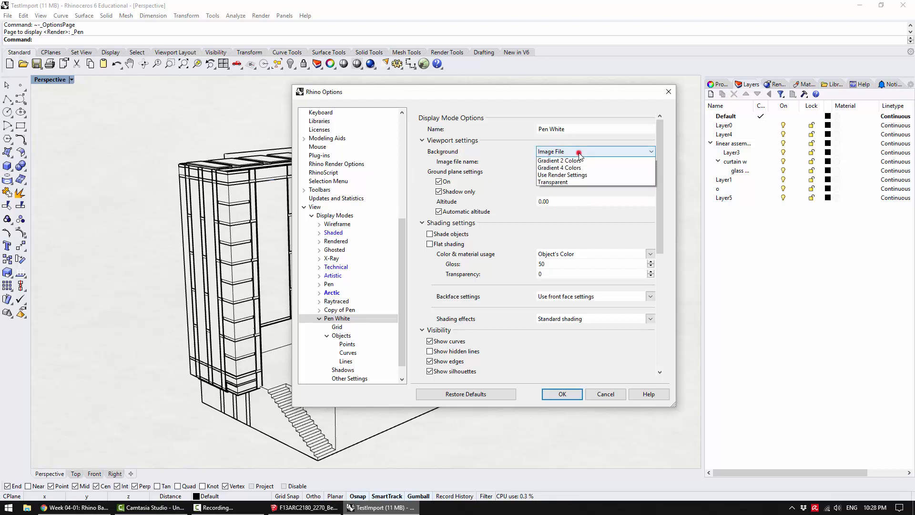
left_click(579, 167)
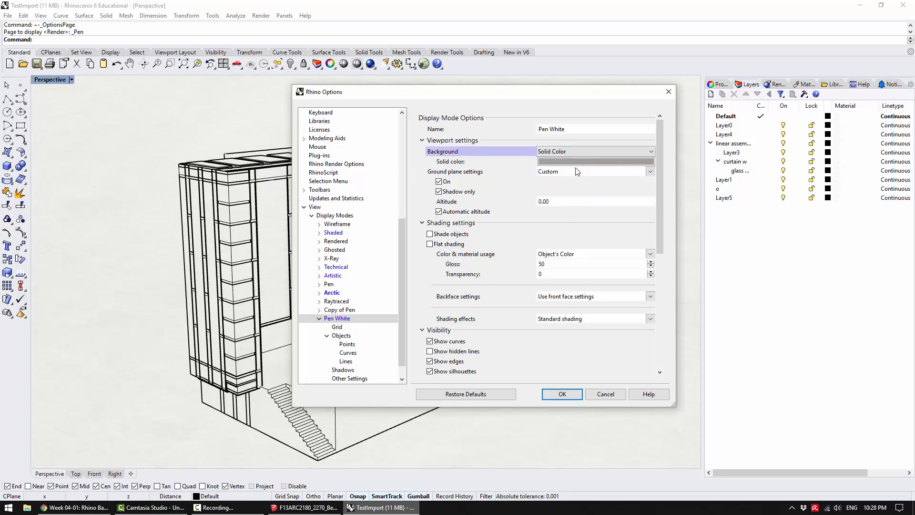
left_click(578, 161)
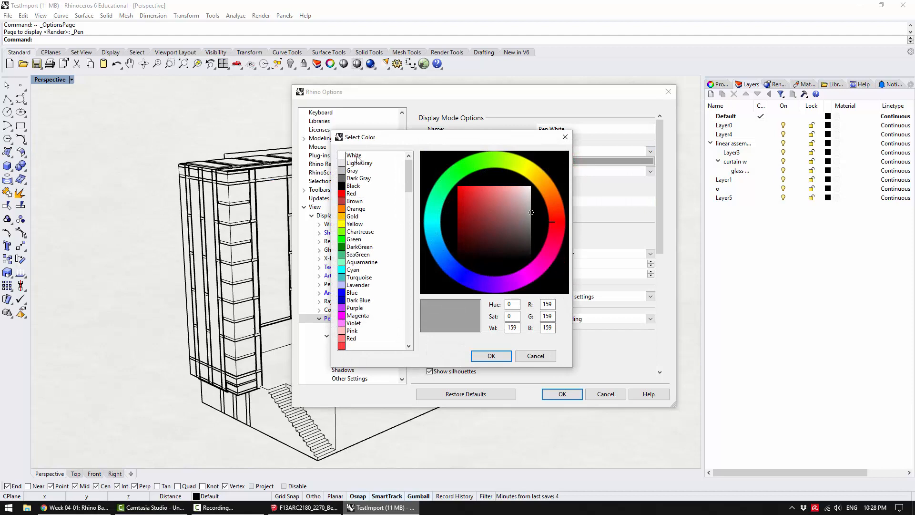
left_click(356, 156)
left_click(502, 356)
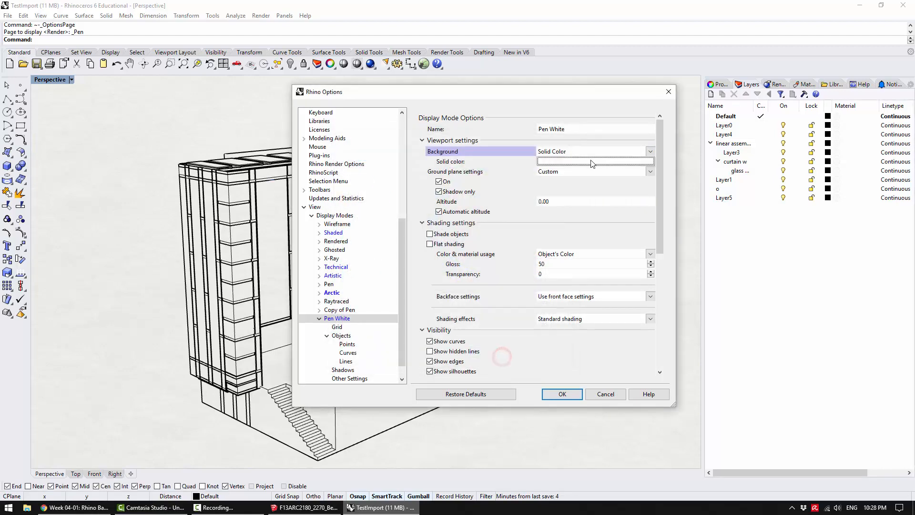
left_click(591, 162)
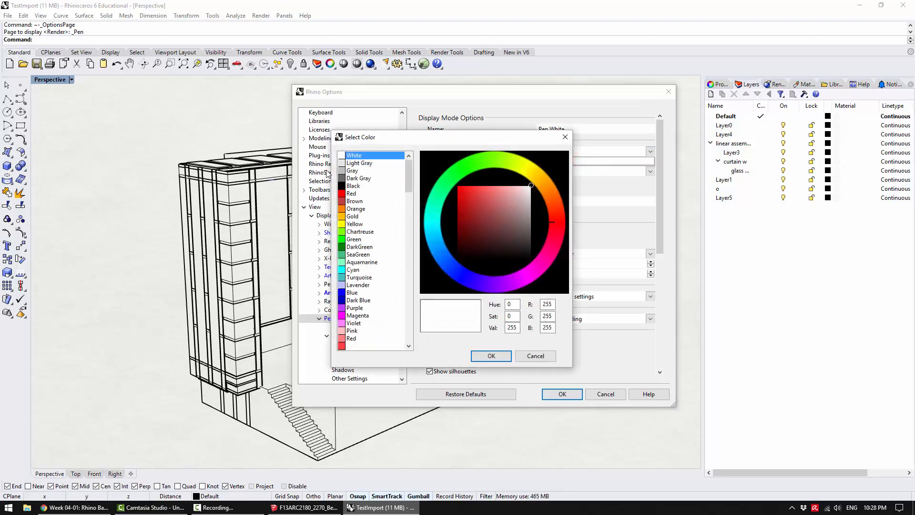
left_click(491, 356)
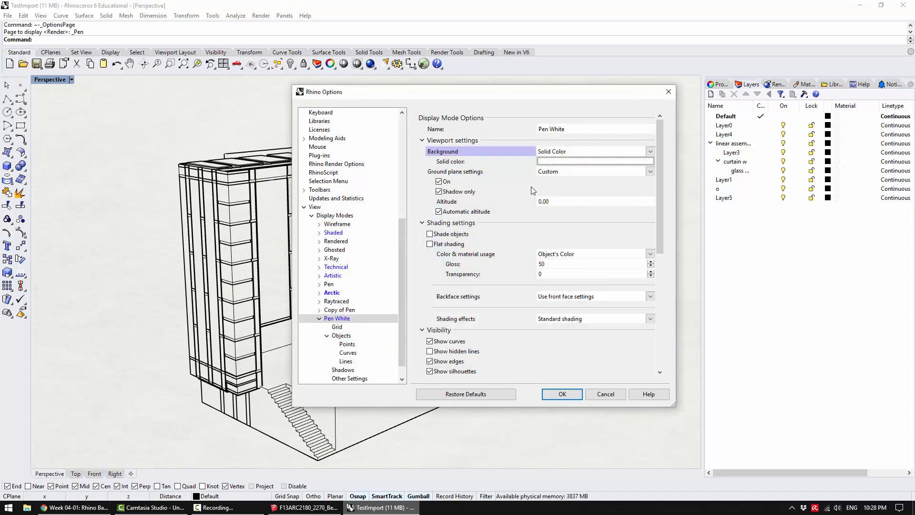
left_click(563, 395)
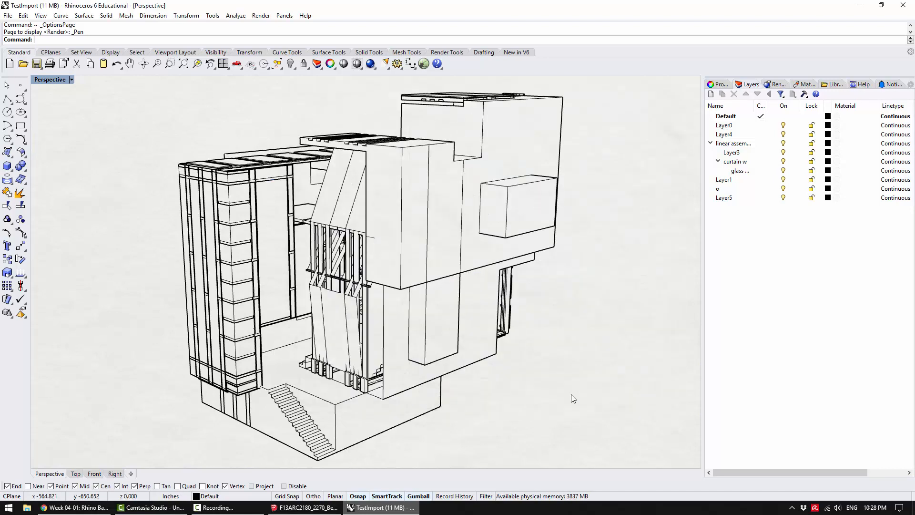
Preview the building in the Perspective viewport with the custom Pen White display mode.
left_click(46, 80)
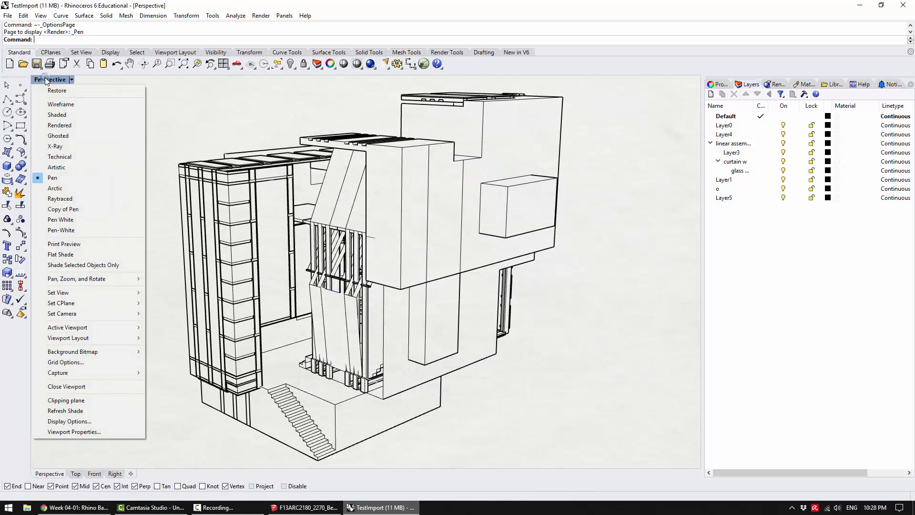
left_click(80, 230)
left_click(105, 190)
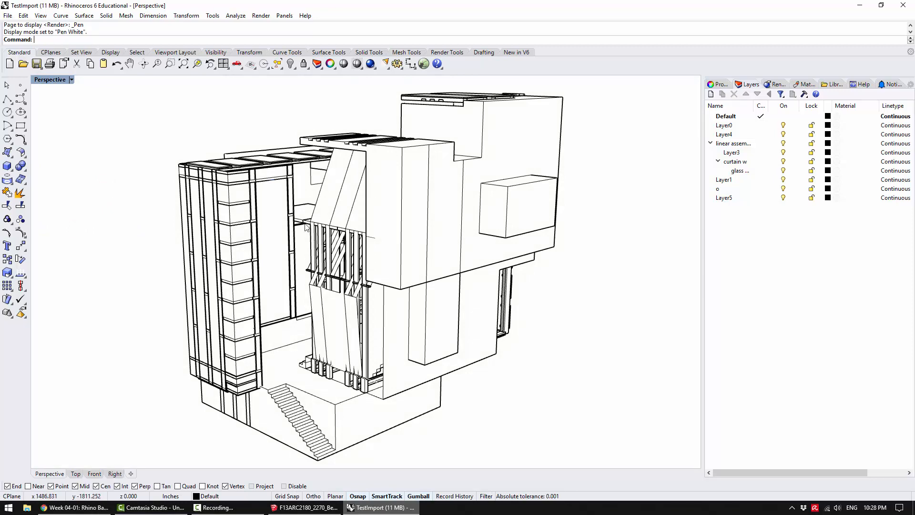
mouse_move(274, 255)
right_mouse_down()
mouse_move(267, 244)
mouse_move(282, 264)
mouse_move(282, 249)
right_mouse_up()
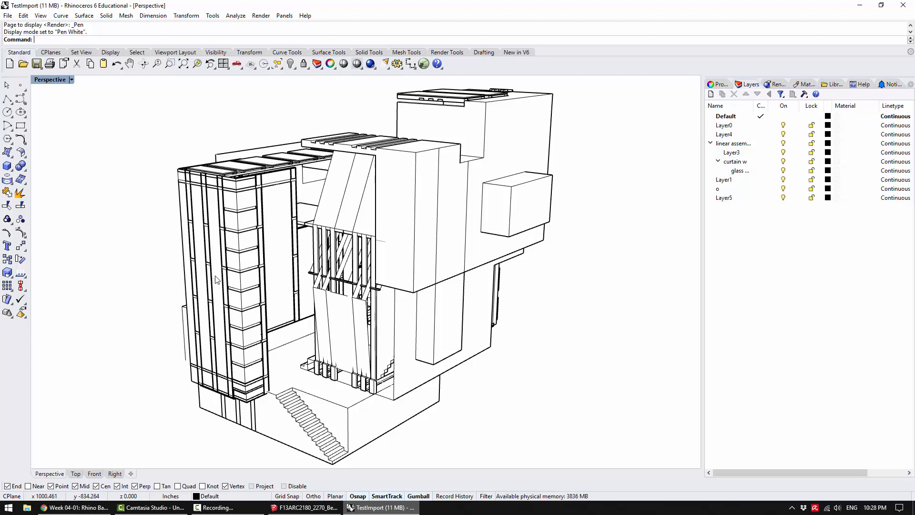
Delete the custom Pen White and Copy of Pen display modes in the display options.
left_click(50, 79)
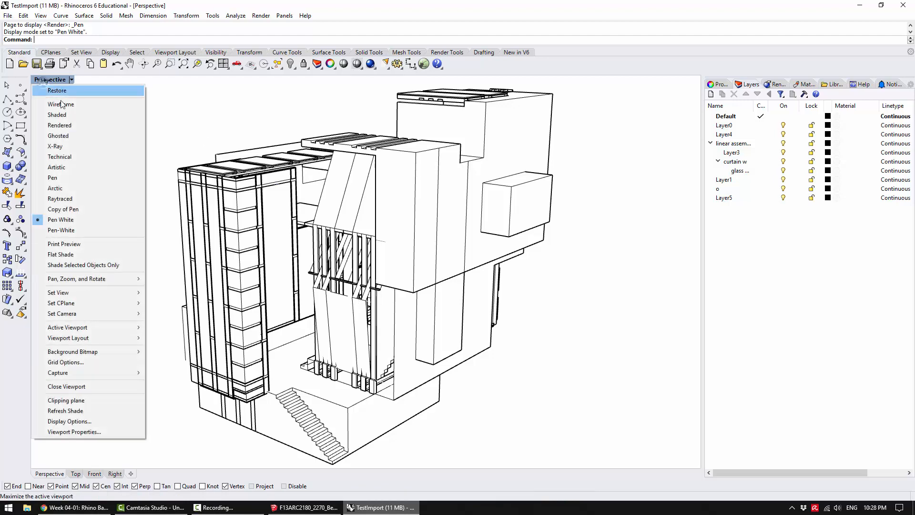
left_click(66, 421)
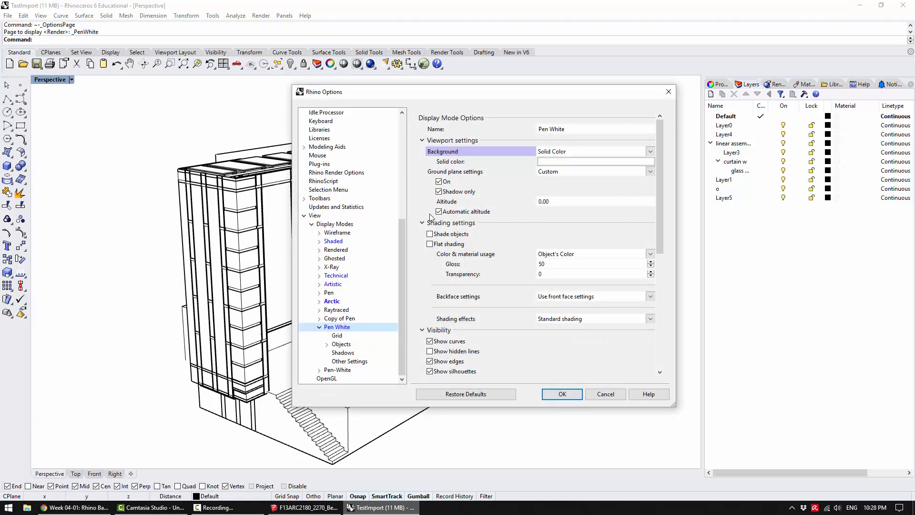
left_click(333, 224)
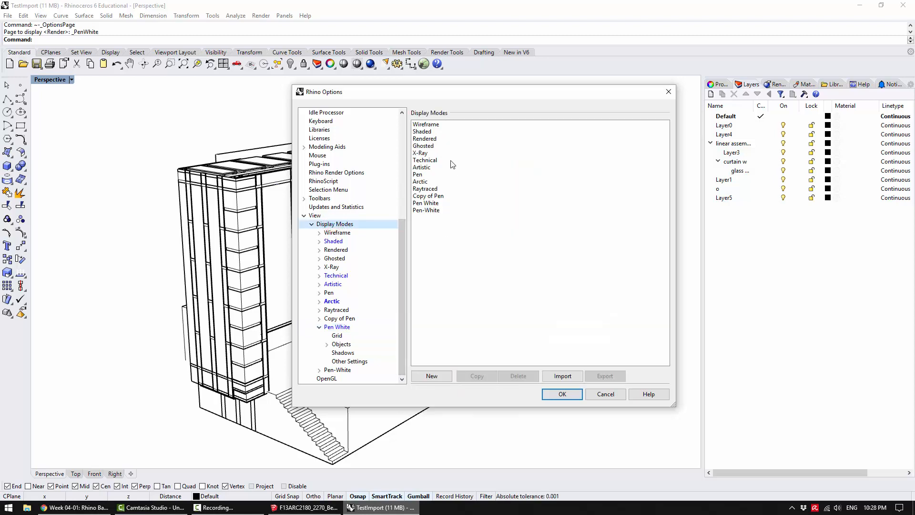
left_click(449, 210)
left_click(454, 201)
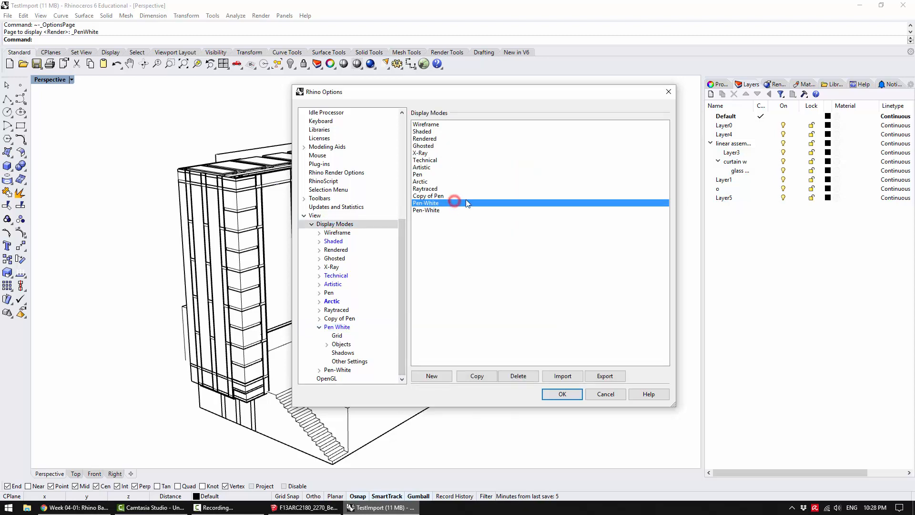
left_click(518, 375)
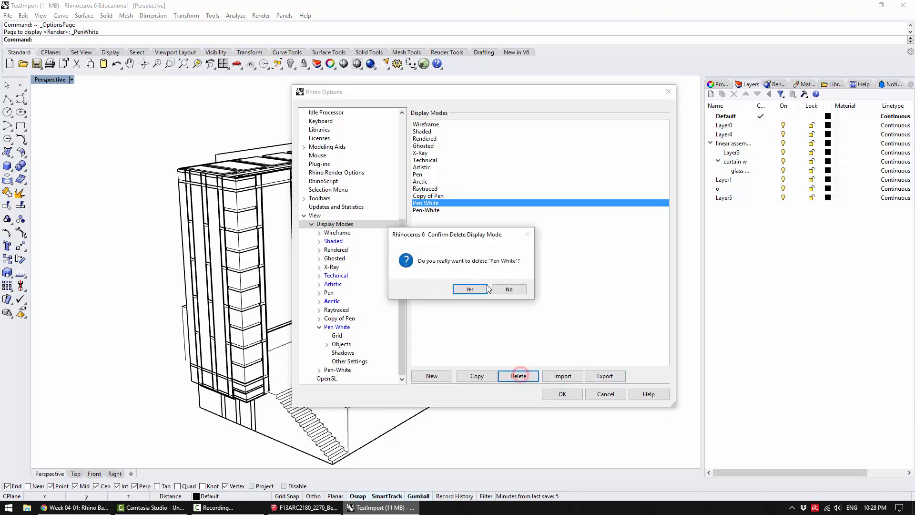
left_click(478, 289)
left_click(470, 196)
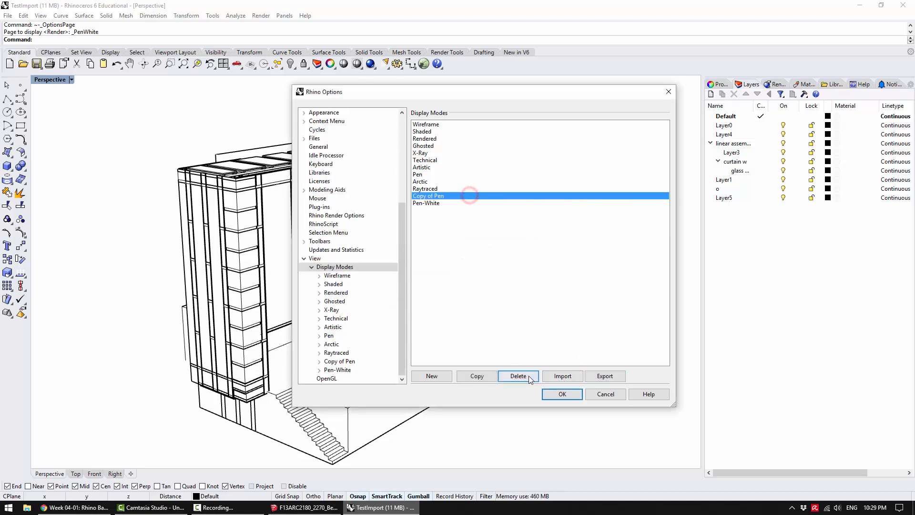
left_click(518, 376)
left_click(476, 288)
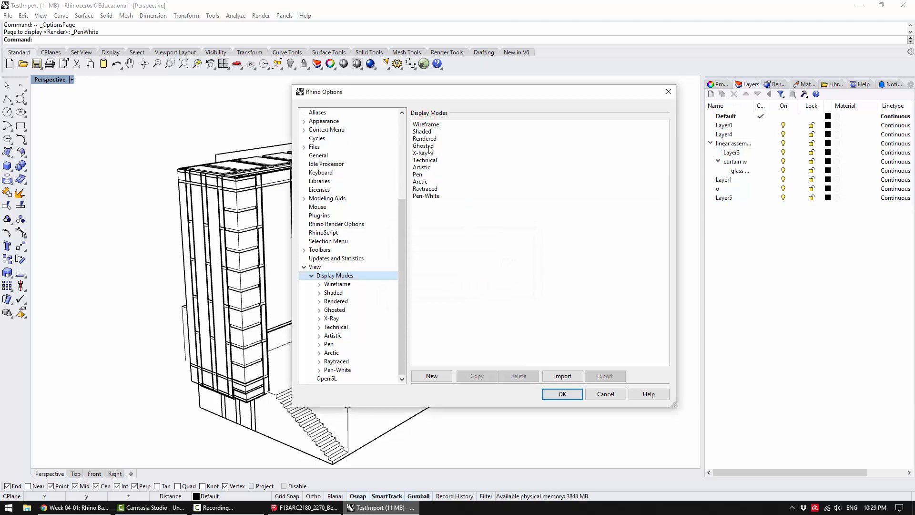
Open the Pen-White display mode's settings, expand its subcategories, and move the options dialog so the building stays in view.
left_click(429, 196)
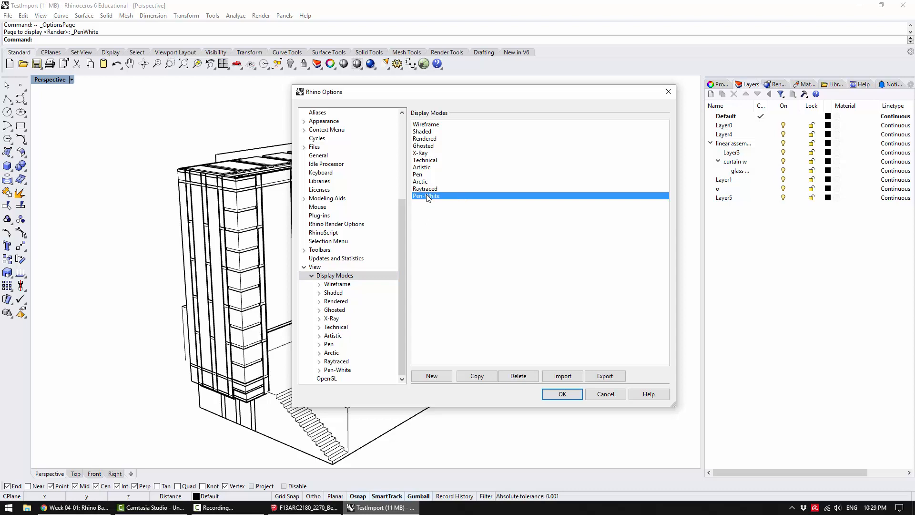
left_click(459, 139)
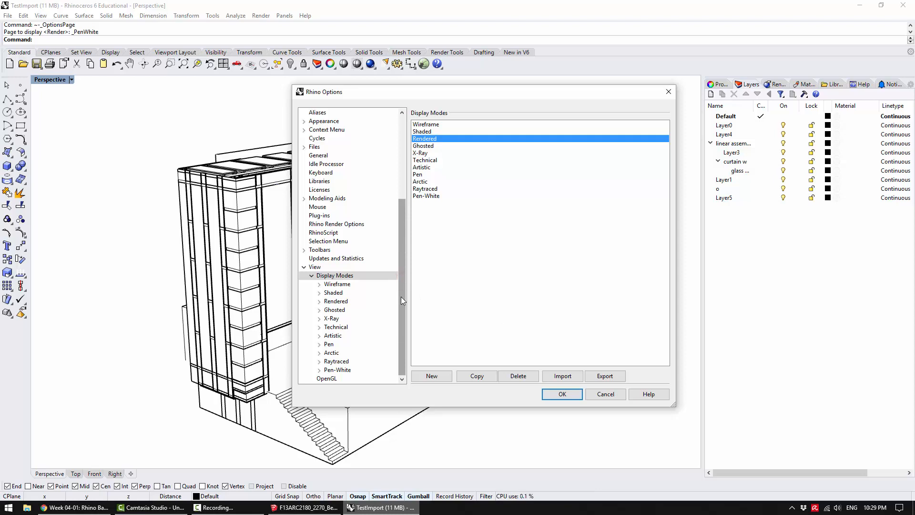
left_click(439, 196)
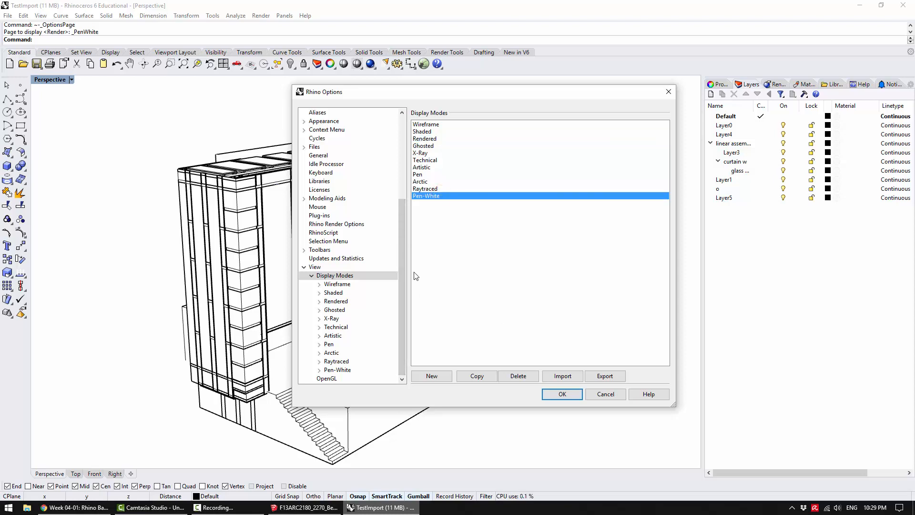
left_click(346, 371)
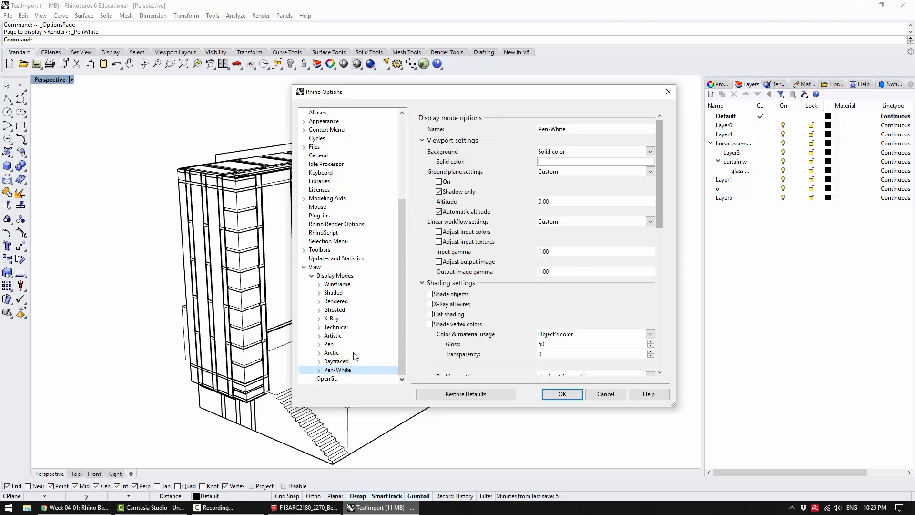
left_click(319, 370)
left_click_drag(439, 93, 590, 61)
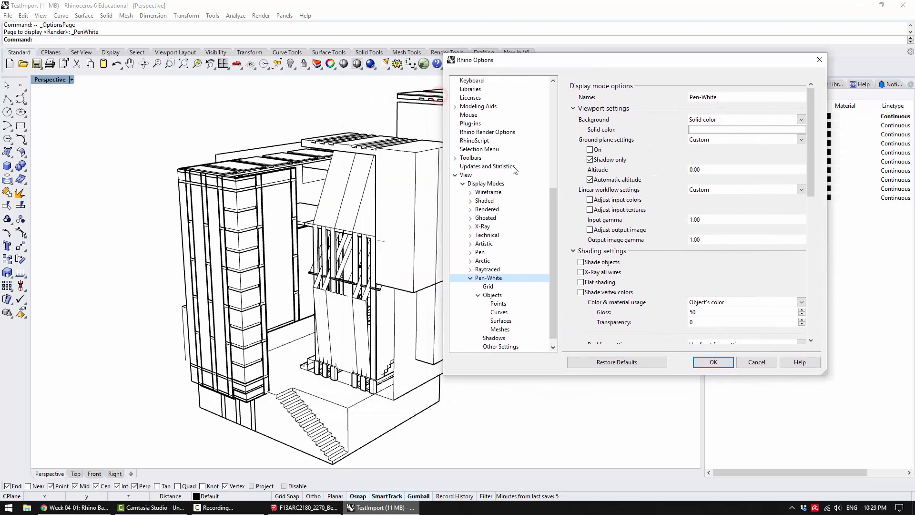
left_click_drag(555, 305, 555, 309)
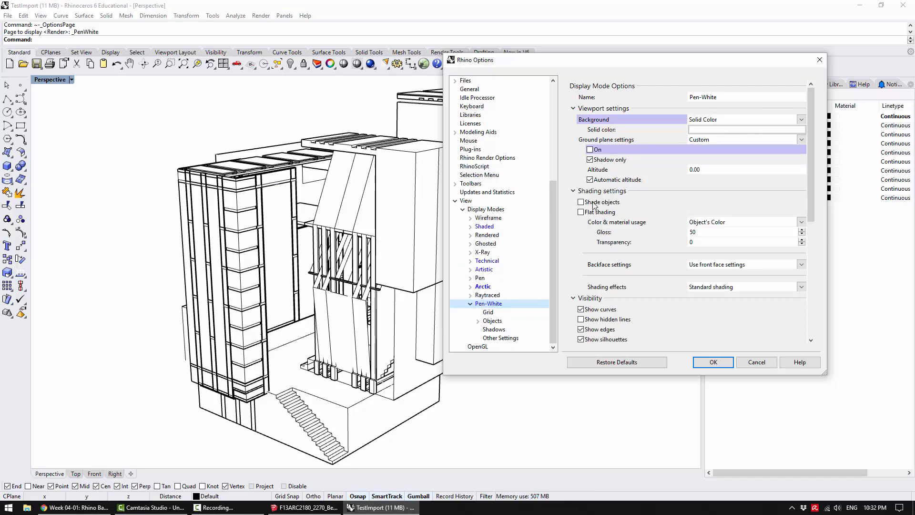
Toggle object shading for the Pen-White display mode, leaving Shade objects enabled.
left_click(593, 203)
left_click(593, 204)
left_click(593, 203)
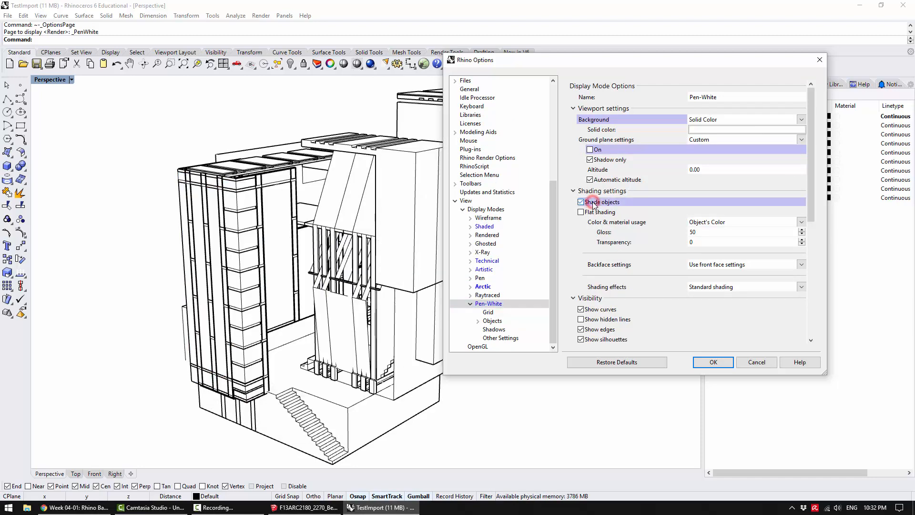
left_click(593, 203)
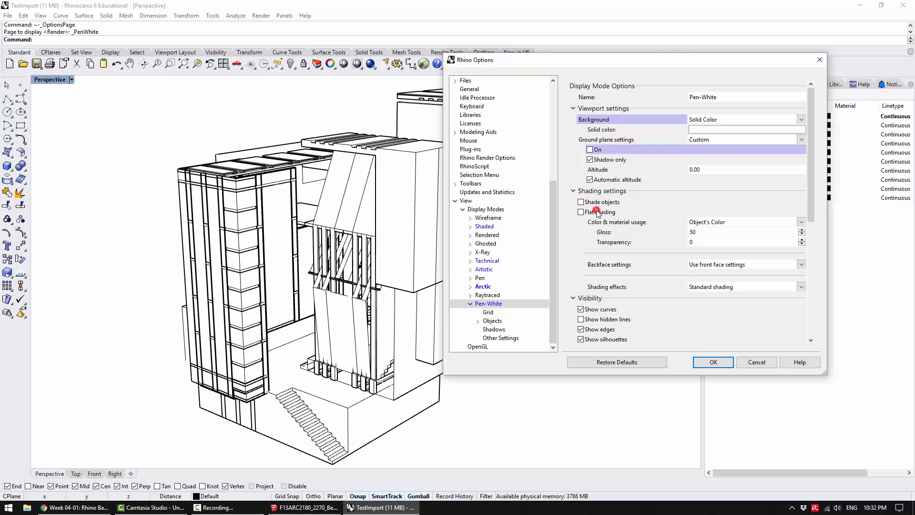
left_click(598, 203)
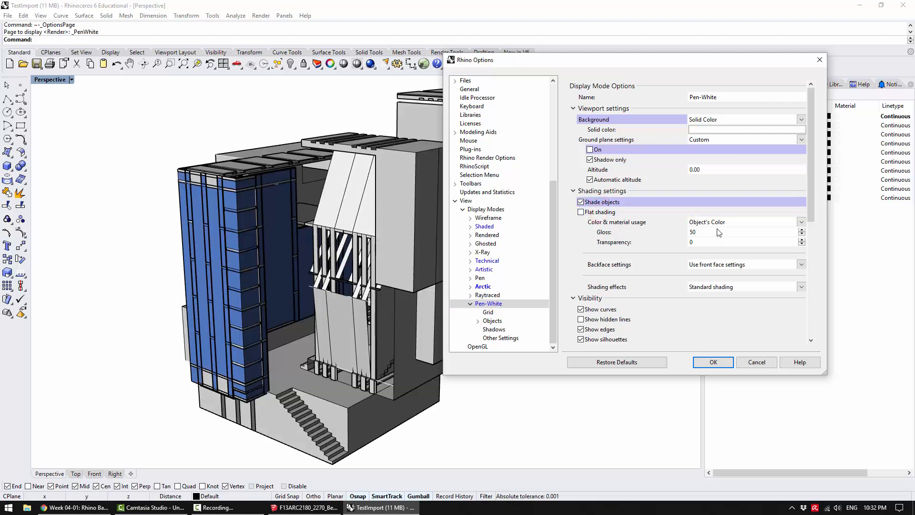
Set the color and material usage to Single Color for all objects, with white as the object color.
left_click(728, 223)
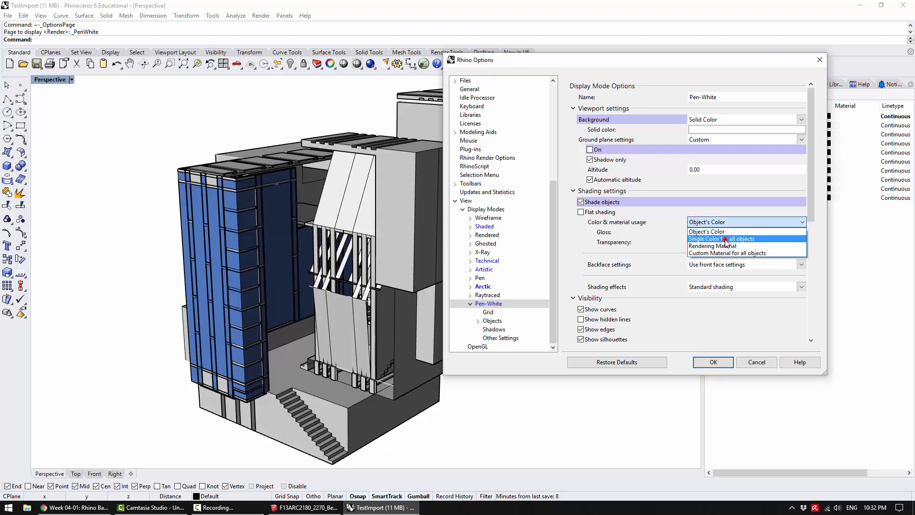
left_click(727, 242)
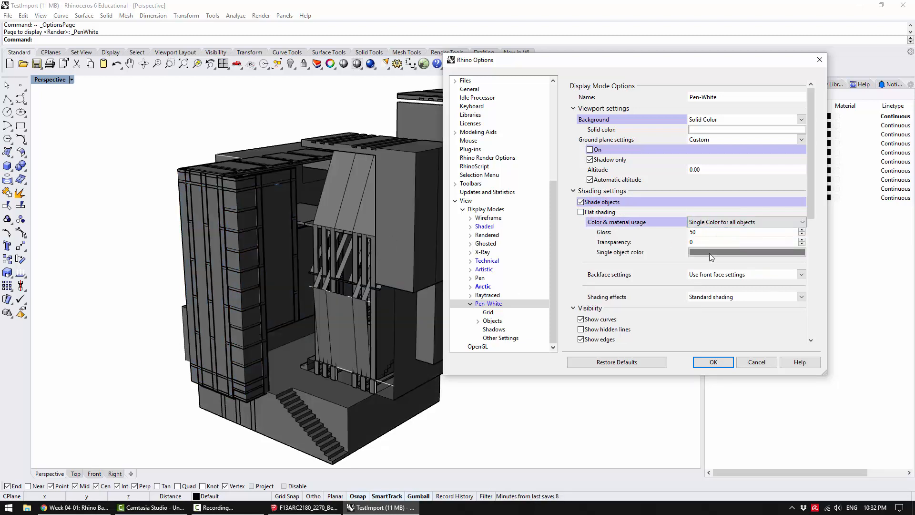
left_click(709, 252)
left_click(359, 163)
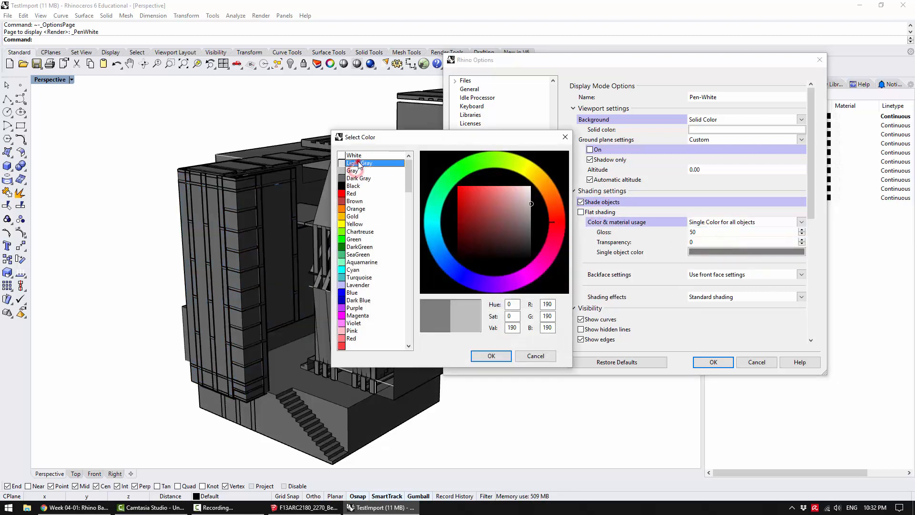
left_click(355, 155)
left_click(492, 356)
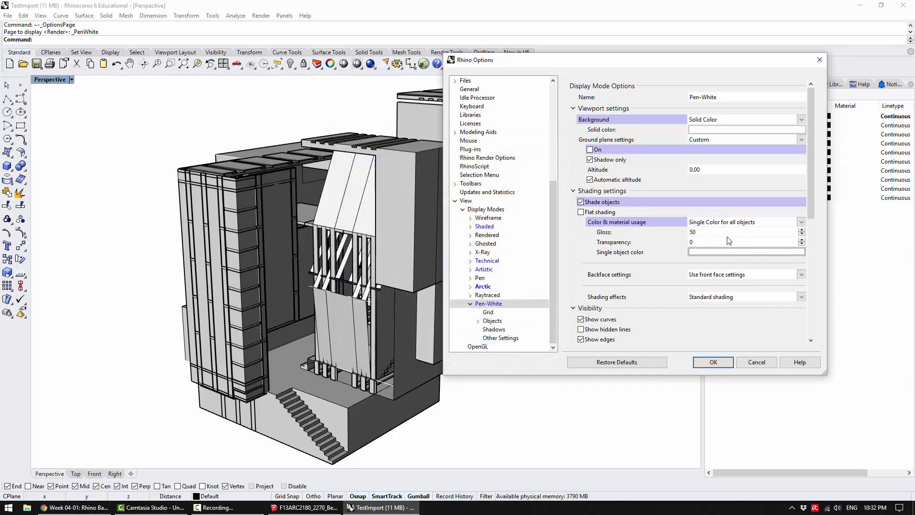
Try Rendering Material as the color and material usage, returning to Object's Color with object shading off.
left_click(754, 224)
left_click(754, 232)
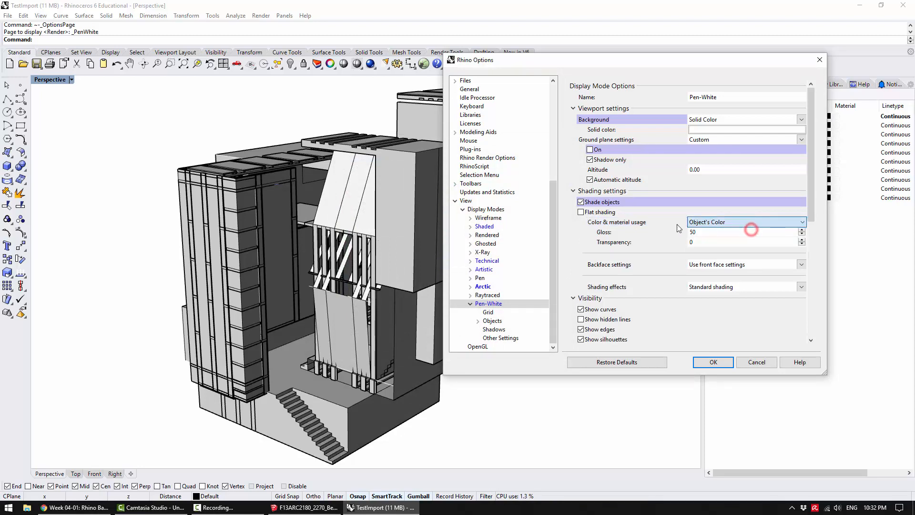
left_click(733, 223)
left_click(733, 246)
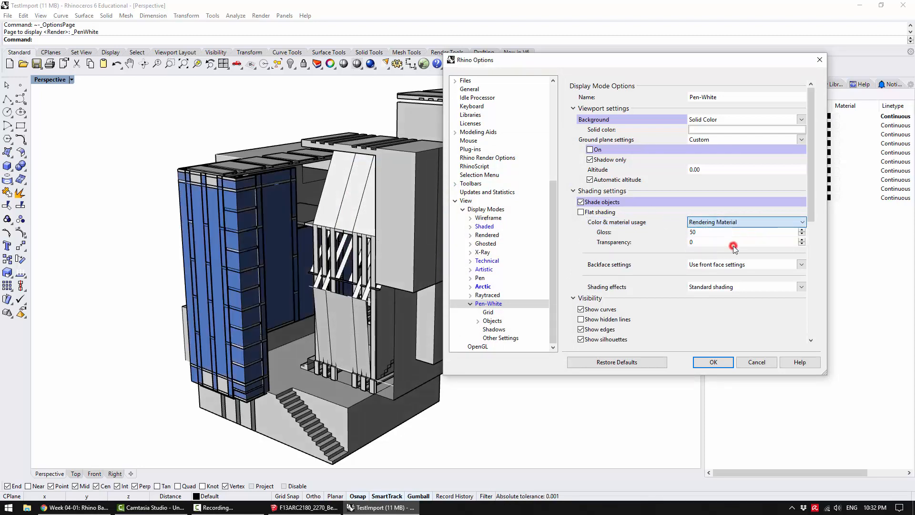
left_click(772, 224)
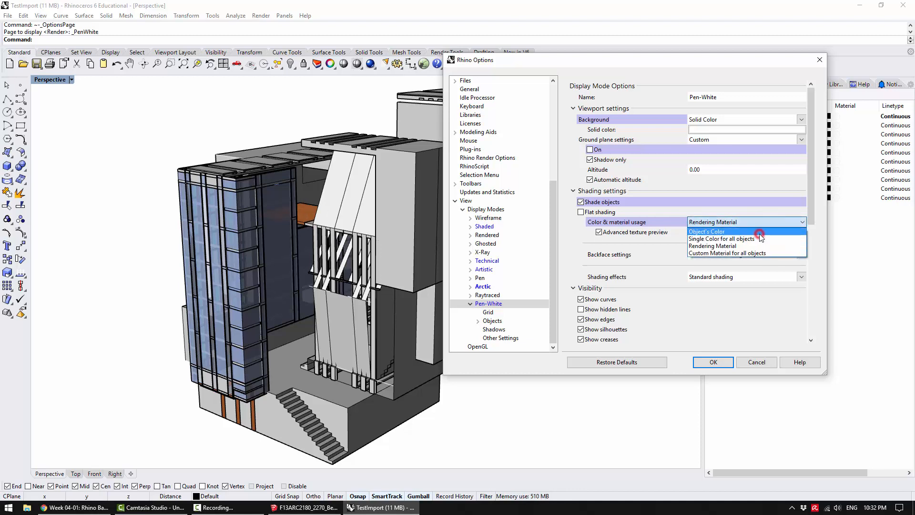
left_click(759, 233)
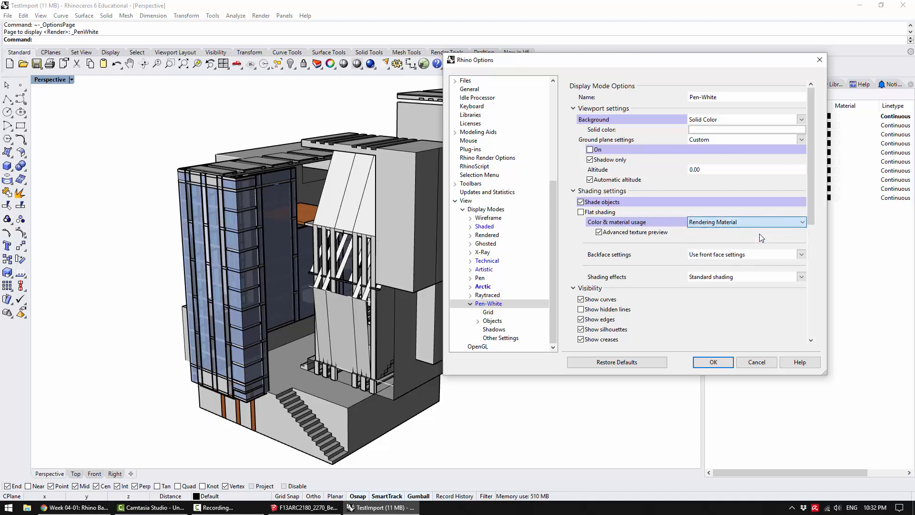
left_click(581, 202)
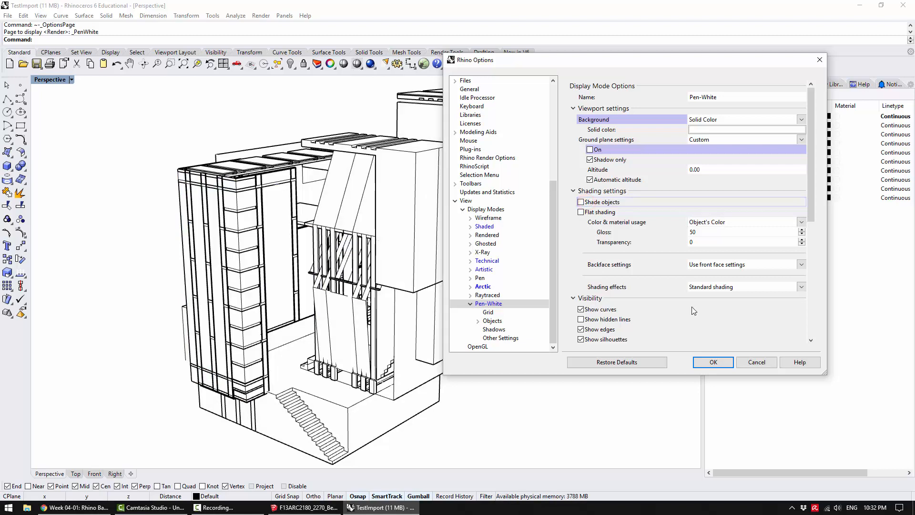
Preview the Pen-White display mode with edges hidden, leaving Show edges enabled.
left_click_drag(813, 196, 809, 268)
scroll(806, 285, "down", 1)
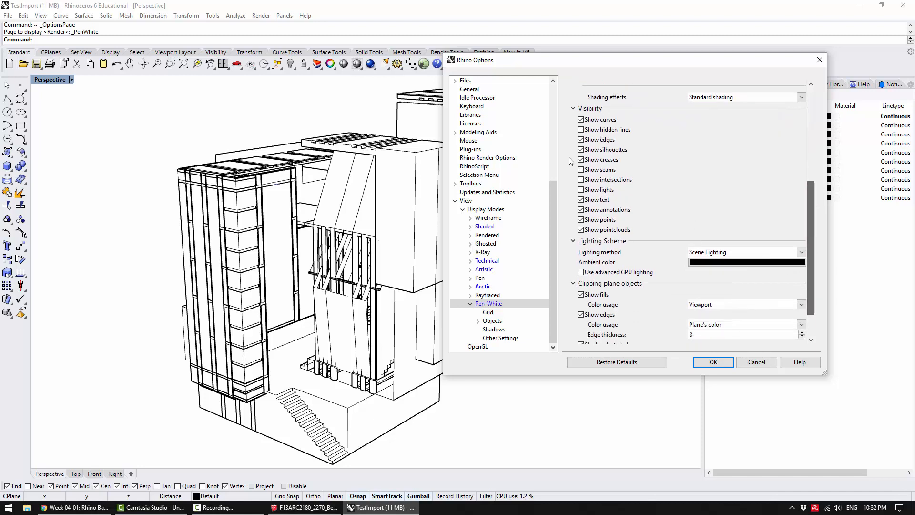
left_click(591, 140)
left_click(591, 140)
left_click(592, 141)
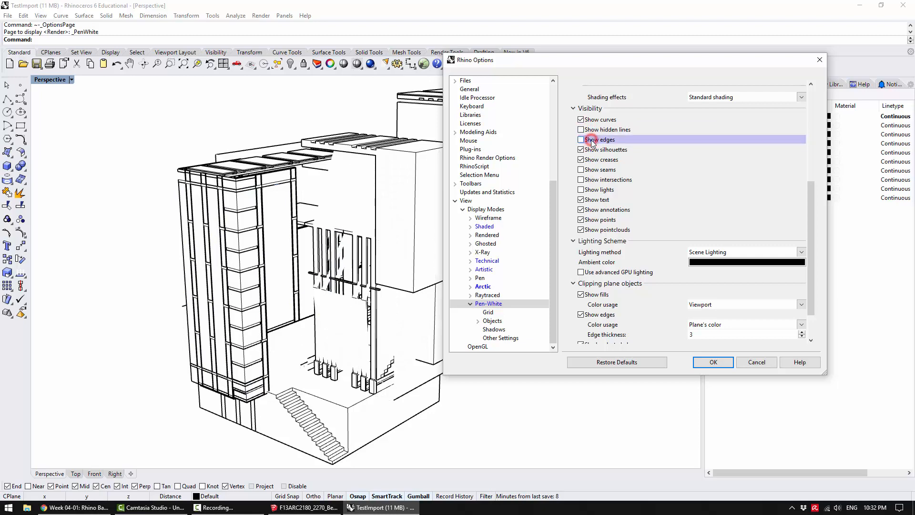
left_click(591, 140)
Compare the building with and without silhouettes, leaving Show silhouettes disabled for the Pen-White display mode.
left_click(590, 150)
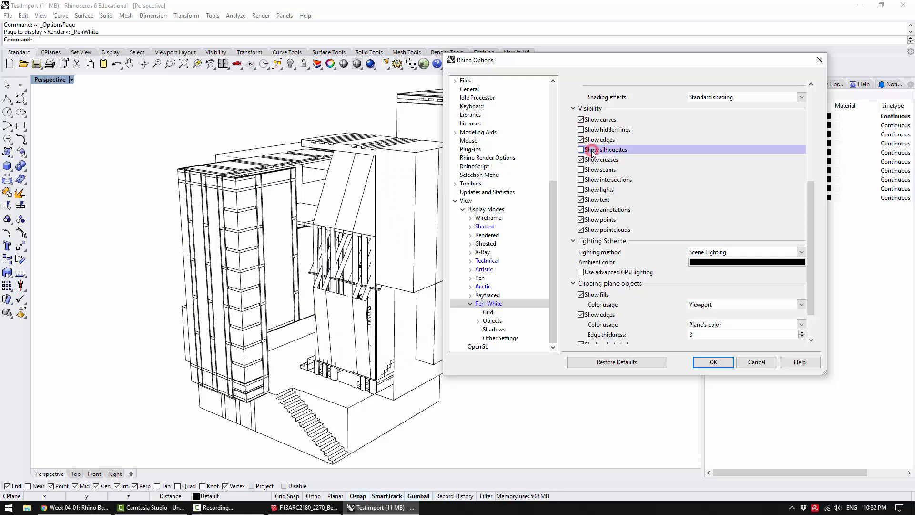
left_click(590, 151)
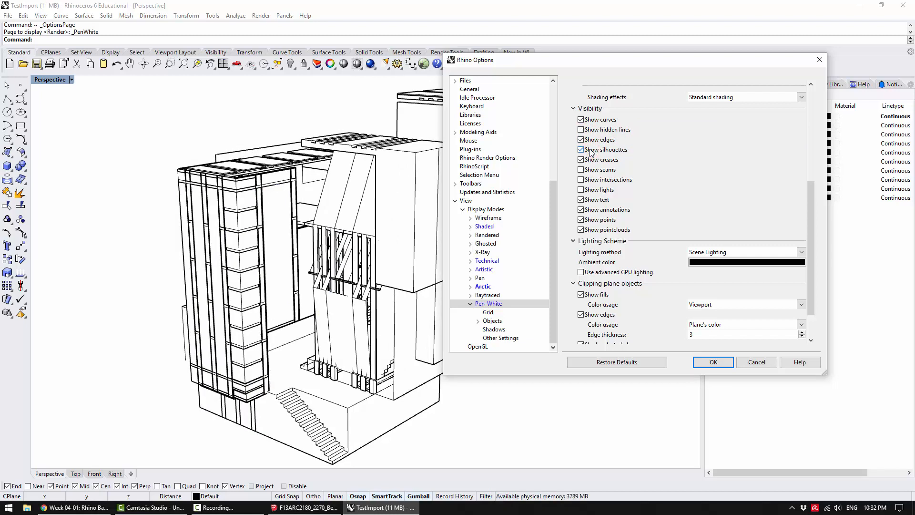
left_click(590, 150)
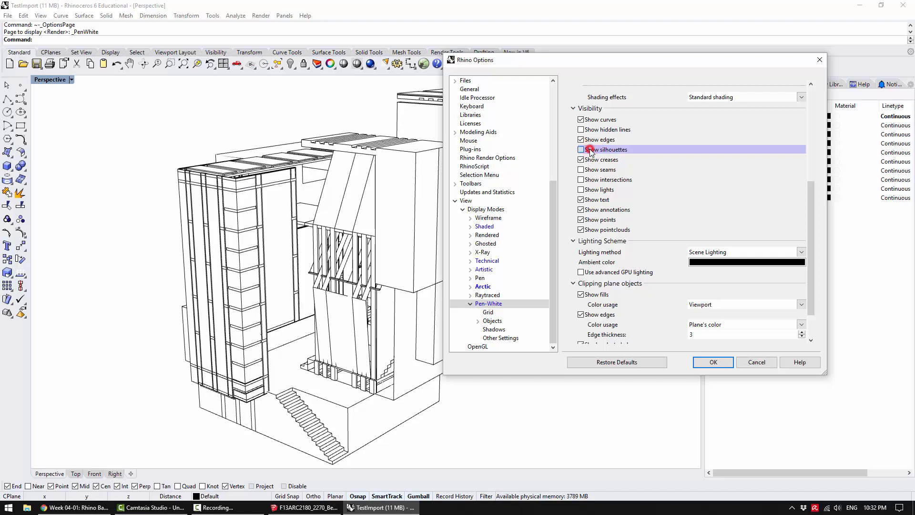
left_click(590, 151)
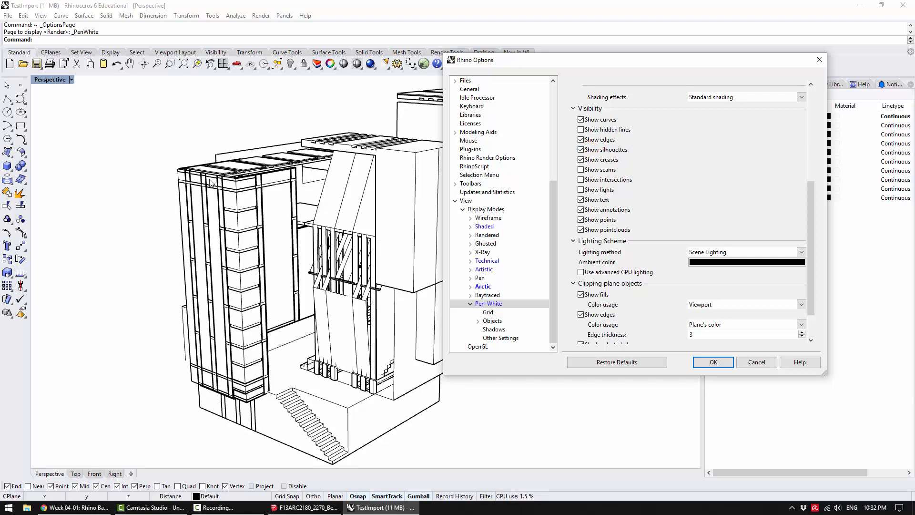
left_click(605, 150)
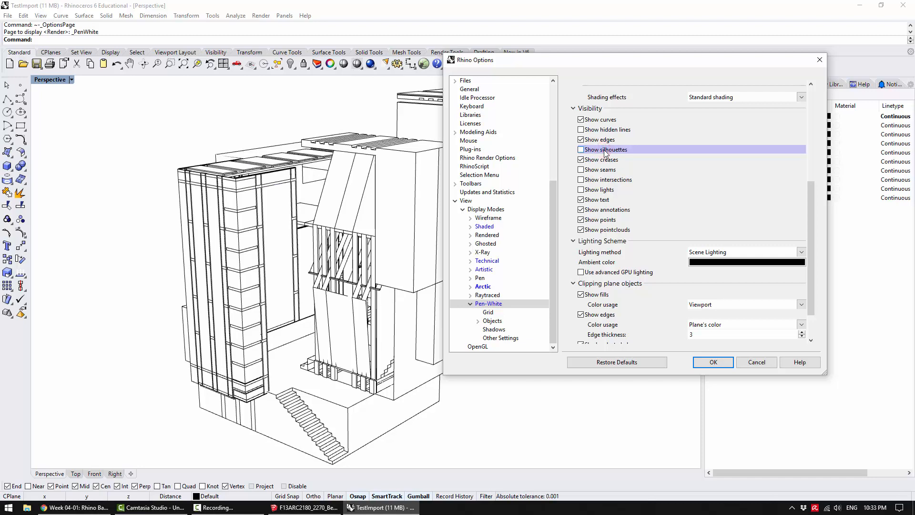
Preview the building with curves off and with hidden lines on, restoring both visibility settings.
left_click(602, 130)
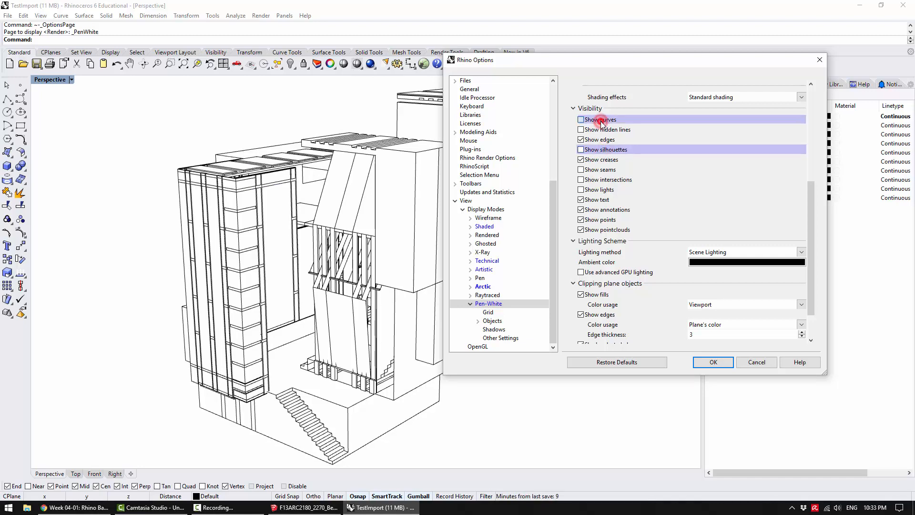
left_click(602, 130)
left_click(602, 131)
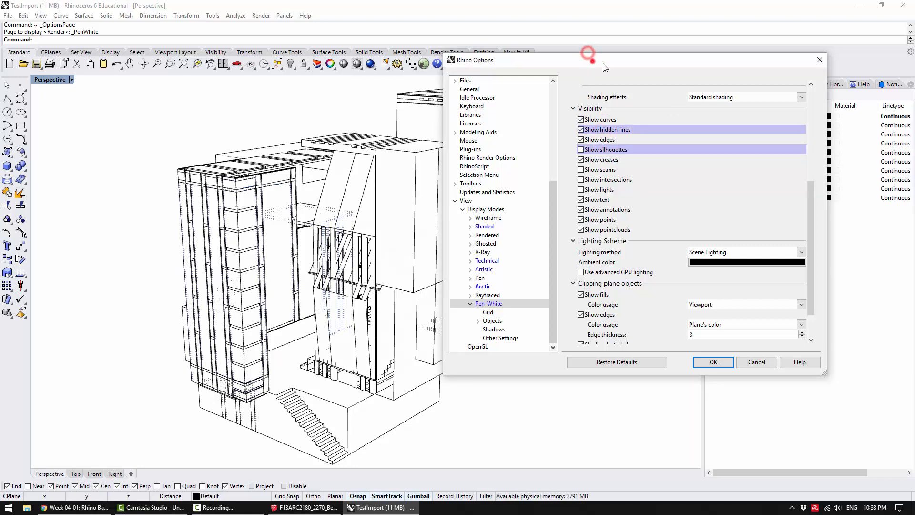
left_click_drag(591, 59, 667, 106)
left_click(665, 176)
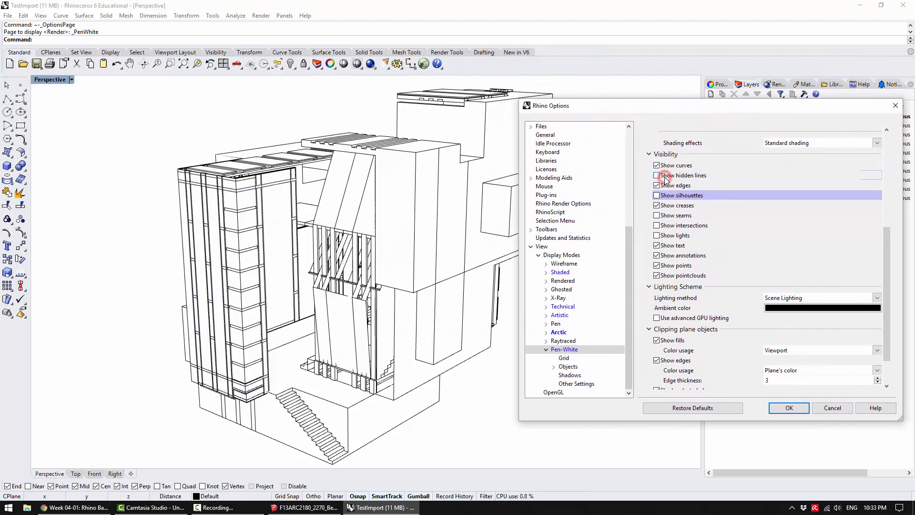
Toggle the visibility of intersections and lights in the Pen-White display mode, leaving both disabled.
left_click(682, 226)
left_click(681, 226)
left_click(680, 235)
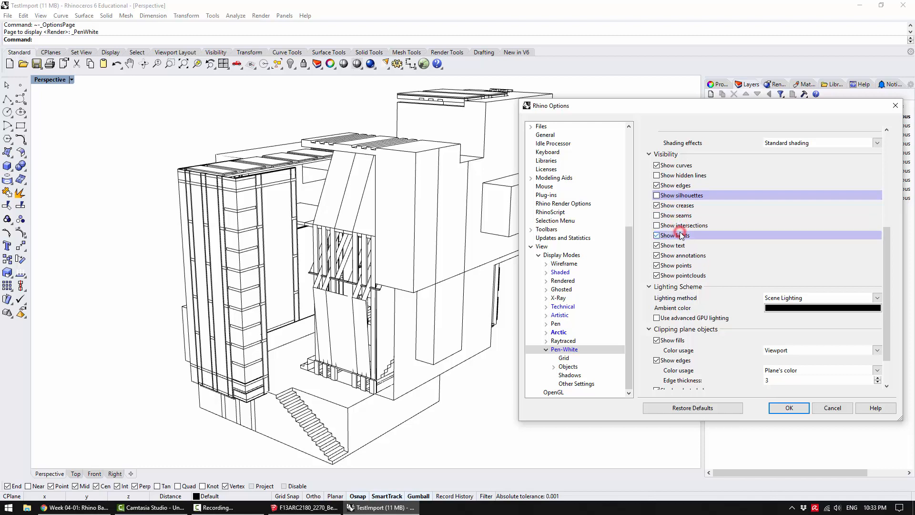
left_click(680, 235)
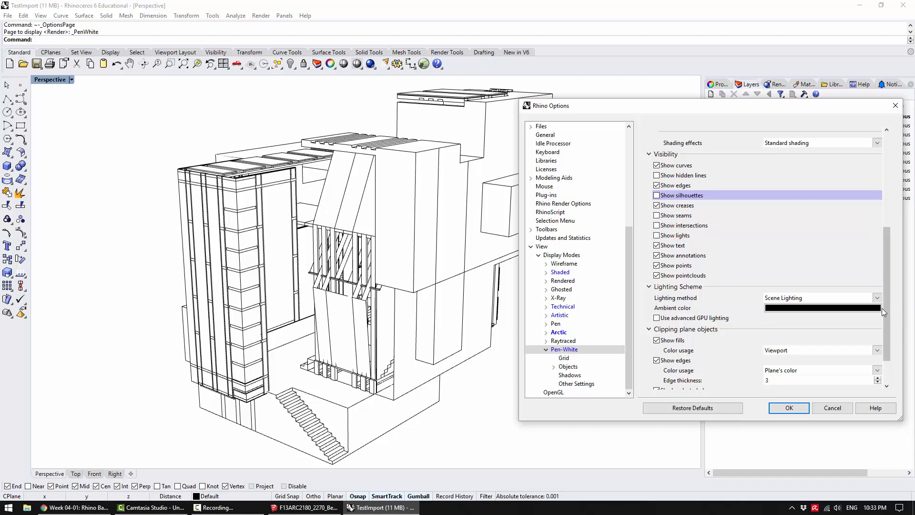
Review the Pen-White display mode's clipping plane, grid, object and point settings, and open its curve settings.
left_click_drag(885, 320, 885, 345)
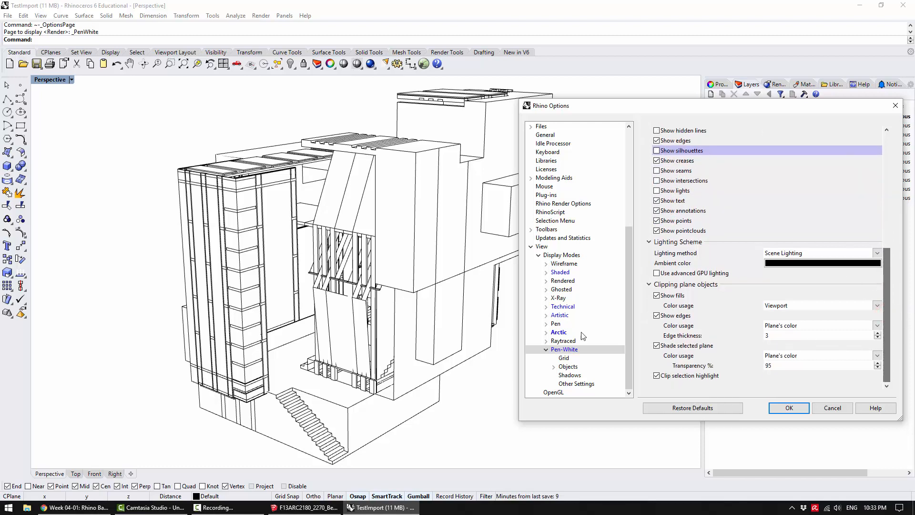
left_click(564, 359)
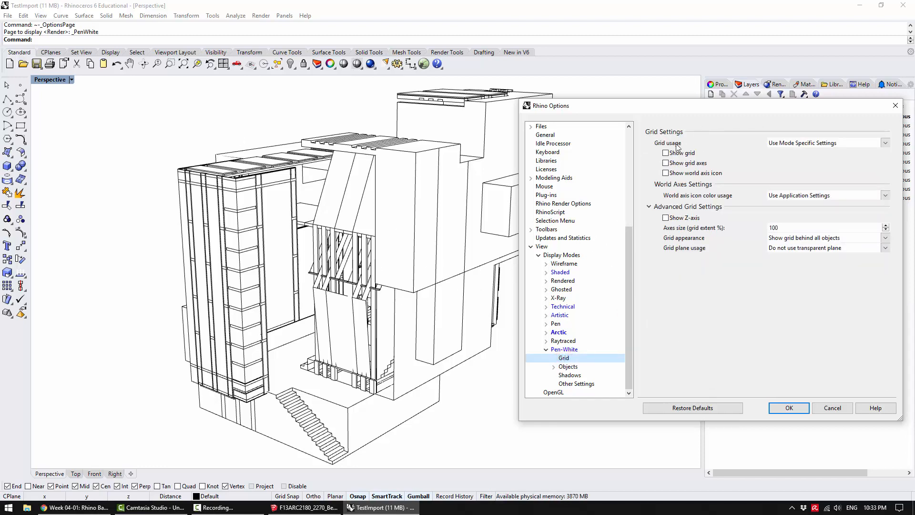
left_click(570, 366)
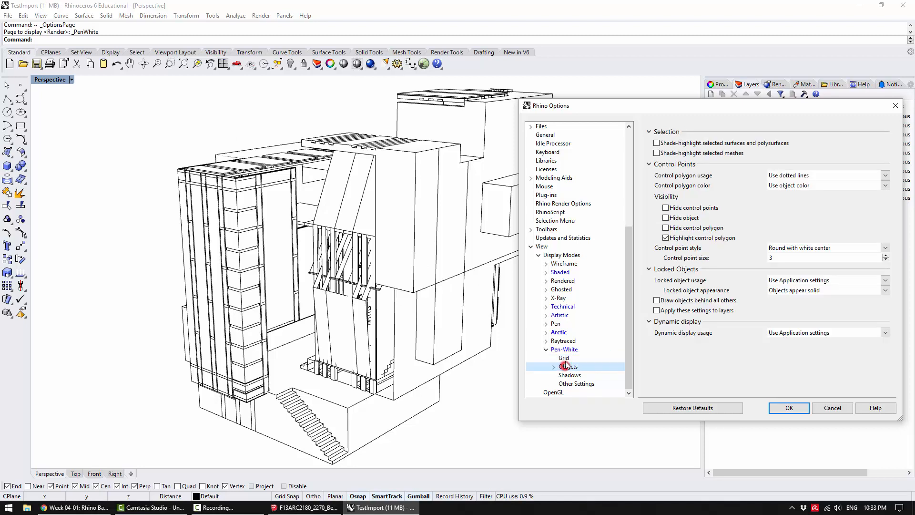
left_click(553, 367)
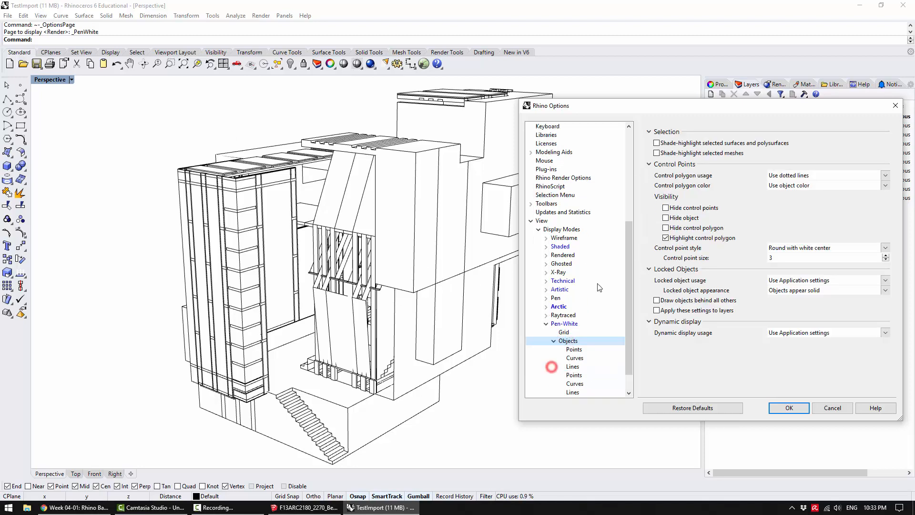
left_click(575, 350)
left_click(575, 358)
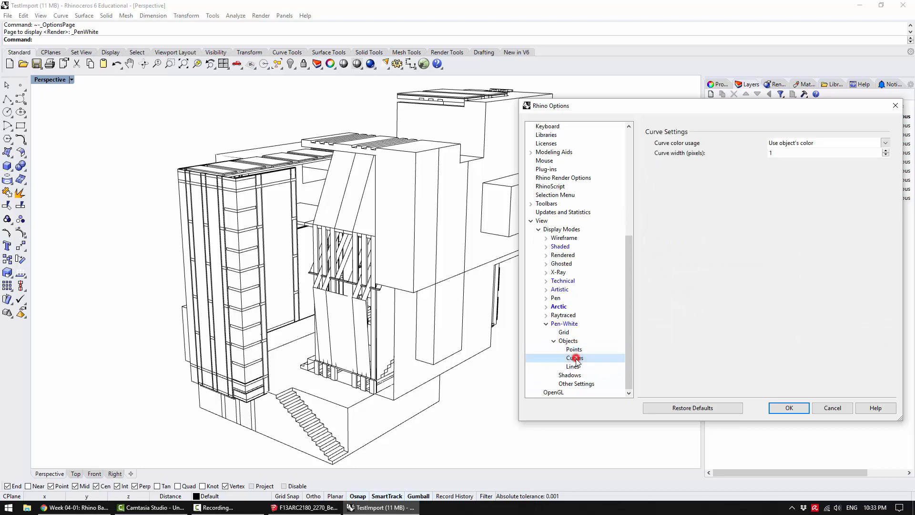
Try larger curve widths for the Pen-White display mode, returning the curve width to 1 pixel.
left_click(887, 151)
left_click(887, 151)
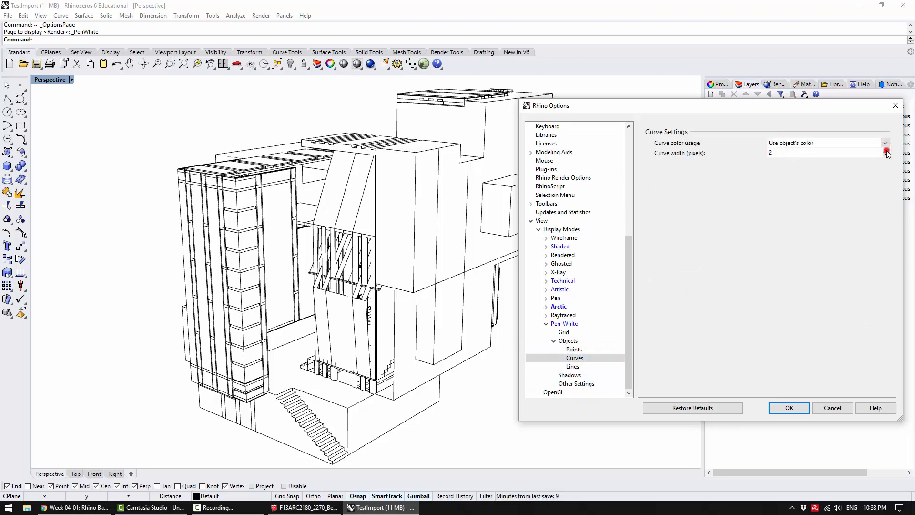
left_click(887, 151)
left_click(887, 150)
left_click(887, 151)
left_click(887, 150)
left_click(886, 150)
left_click(887, 150)
left_click(887, 151)
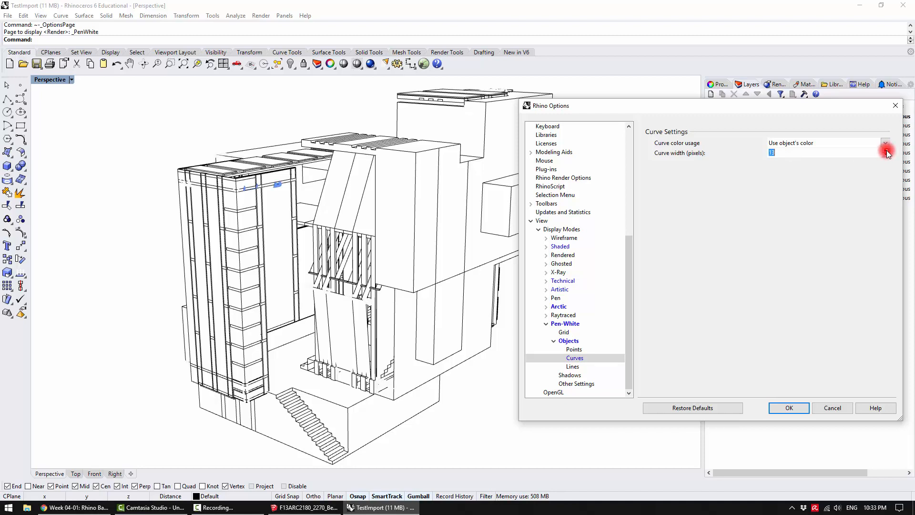
type("2")
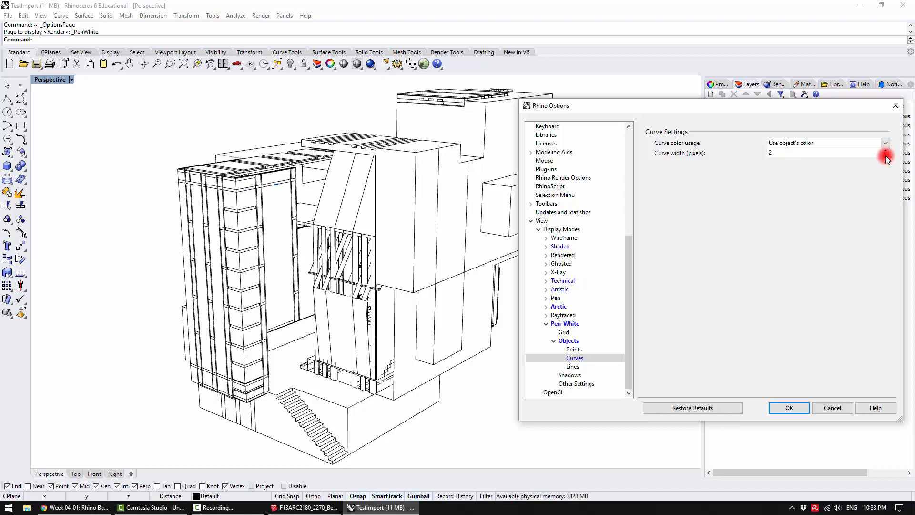
left_click(886, 155)
Try different hidden line widths in the Pen-White line settings, leaving the hidden line width at 1 pixel.
left_click(573, 366)
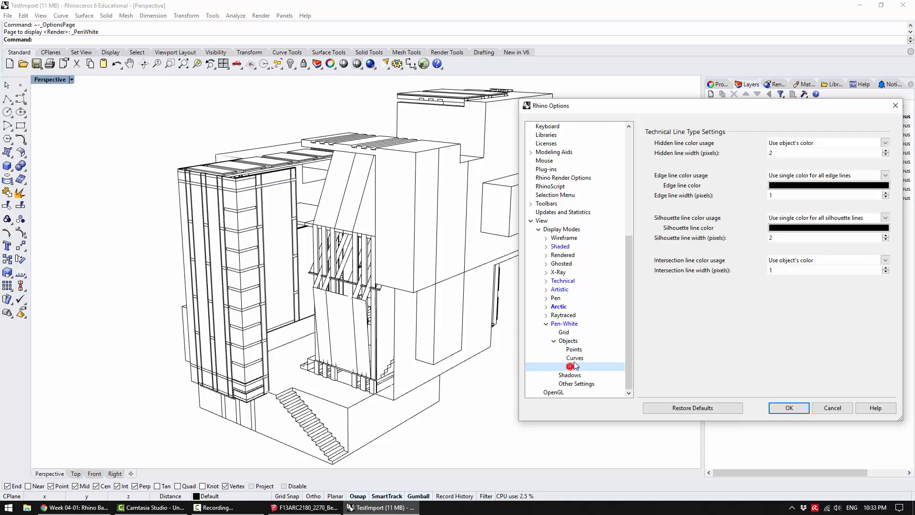
left_click(886, 150)
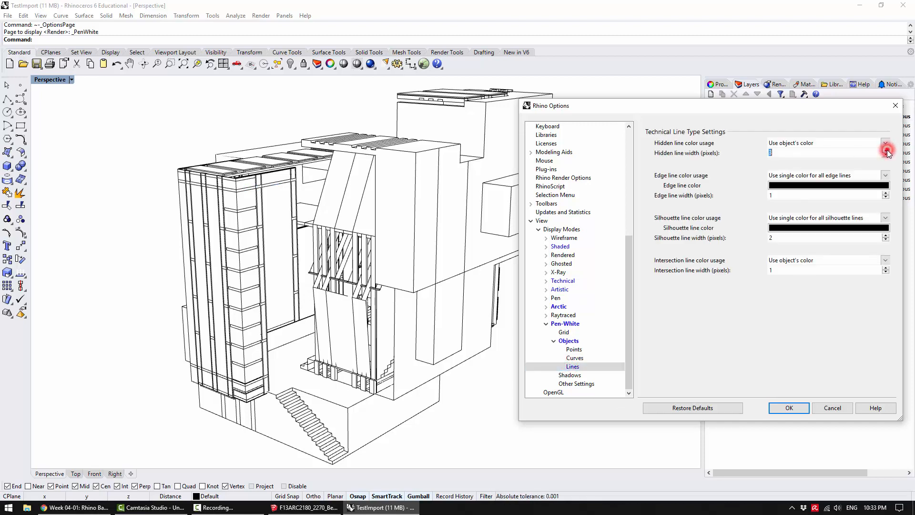
left_click(886, 155)
left_click(886, 155)
left_click(885, 150)
left_click(885, 150)
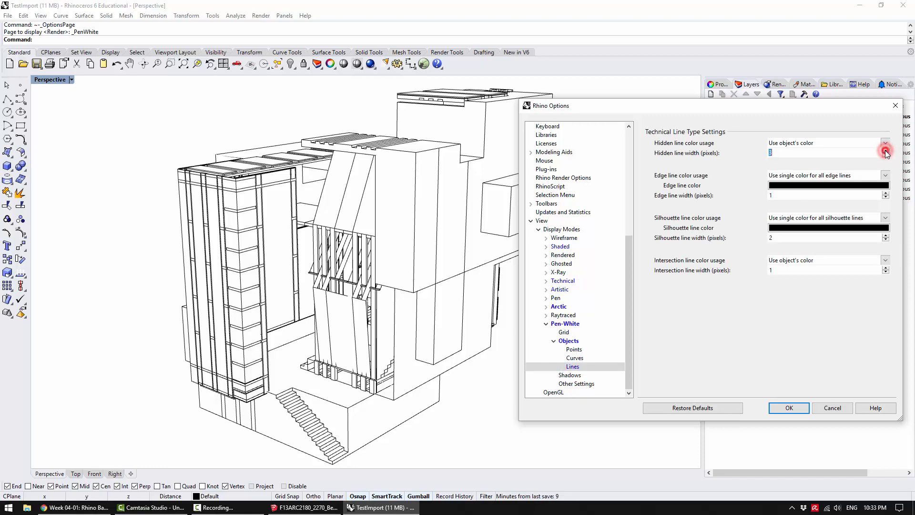
left_click(886, 156)
left_click(886, 155)
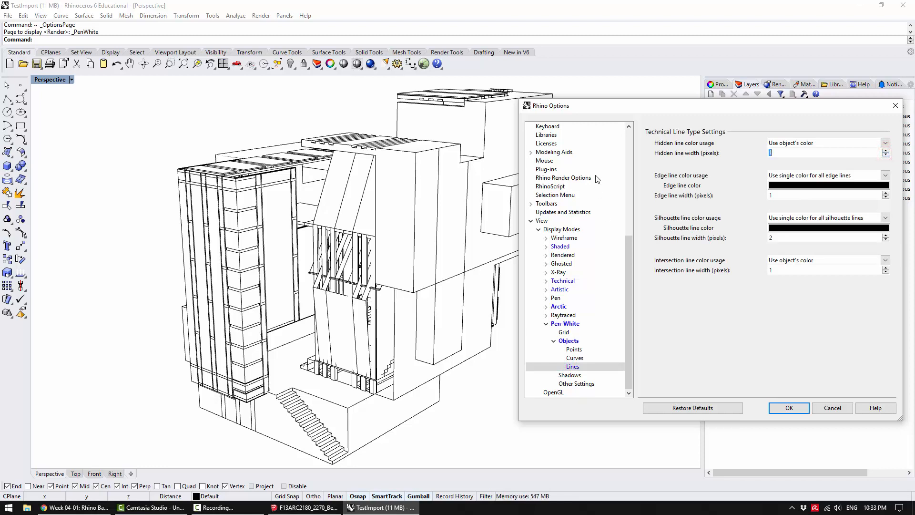
Preview the building with much thicker edge lines and test the silhouette line width, restoring the widths to 1 and 2 pixels respectively.
left_click(885, 193)
left_click(886, 193)
left_click(886, 193)
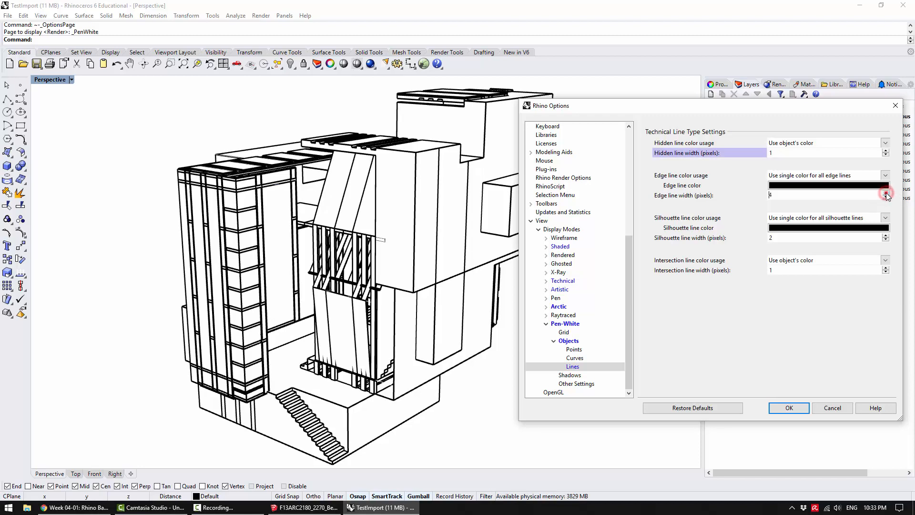
left_click(886, 194)
left_click(885, 193)
left_click(886, 193)
left_click(886, 193)
left_click(886, 193)
left_click(886, 193)
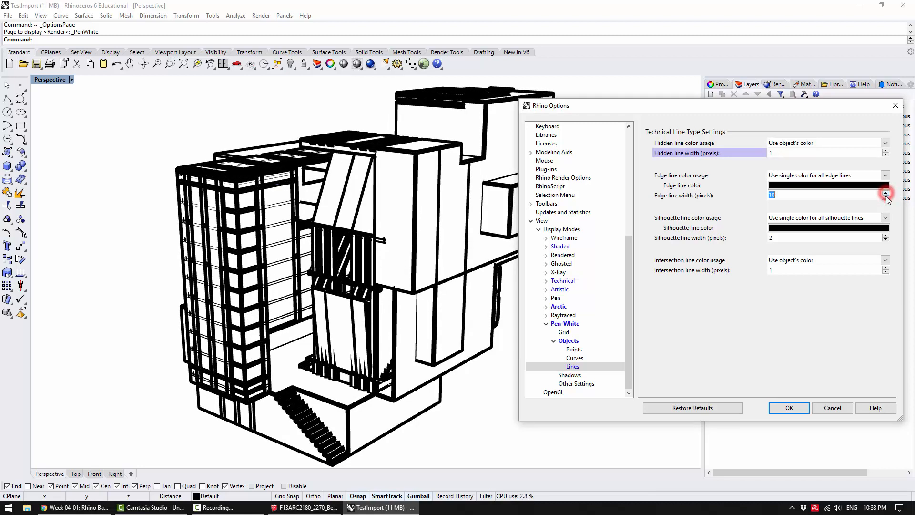
left_click(885, 197)
left_click(886, 197)
left_click(886, 197)
left_click(886, 197)
left_click(886, 197)
left_click(886, 198)
left_click(886, 197)
left_click(886, 197)
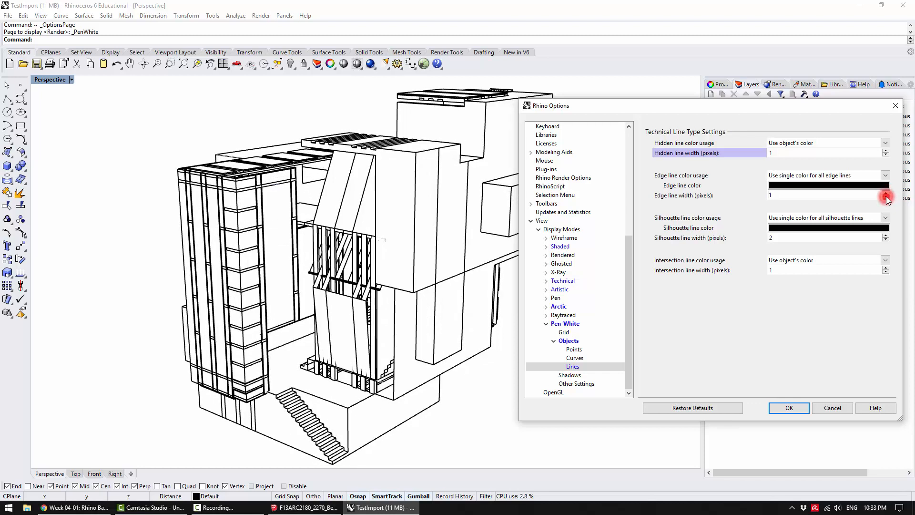
left_click(886, 241)
left_click(885, 235)
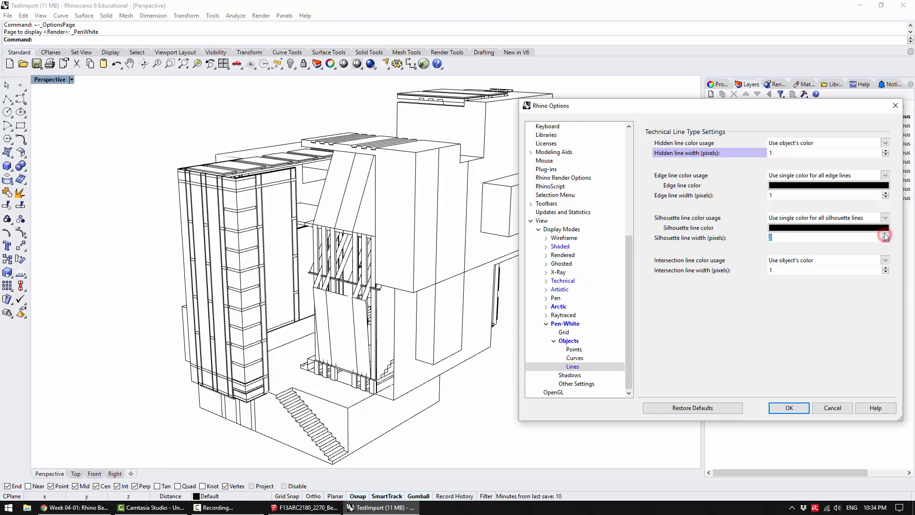
Compare the building with and without shadows, leaving shadows enabled for the Pen-White display mode.
left_click(571, 376)
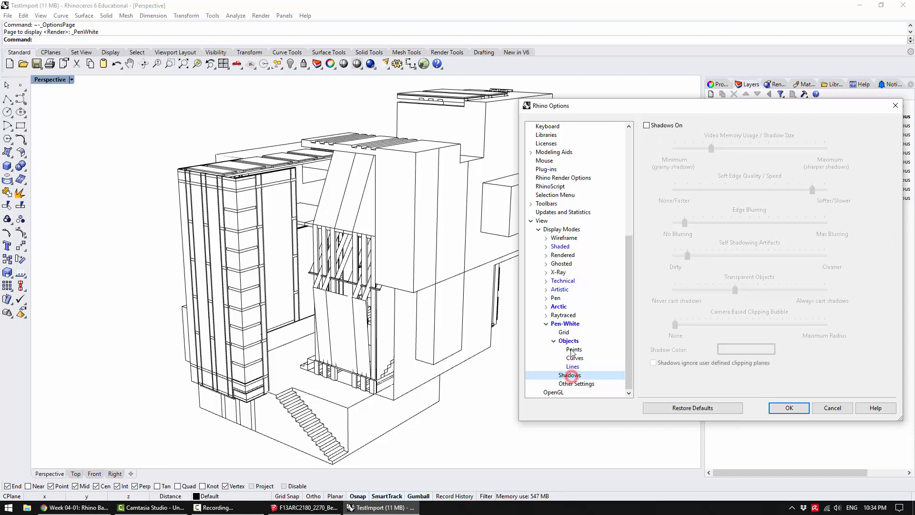
left_click(669, 126)
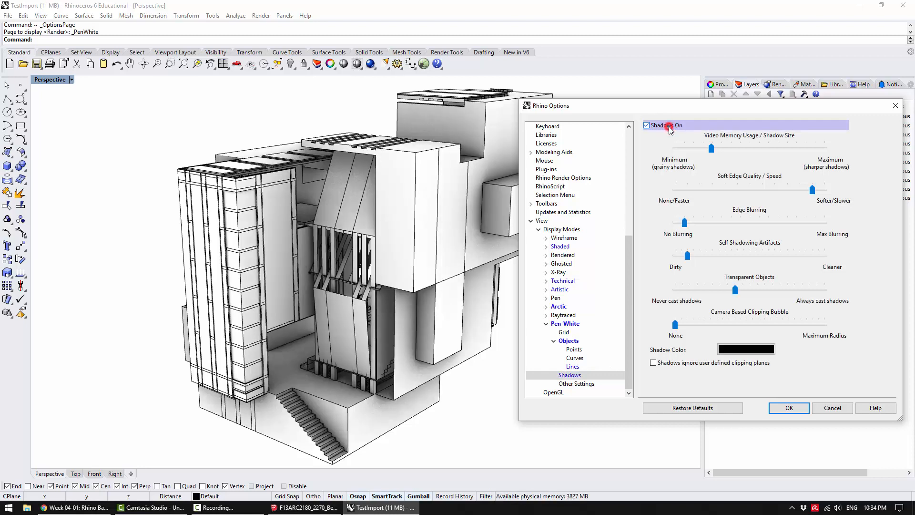
left_click(668, 127)
left_click(669, 127)
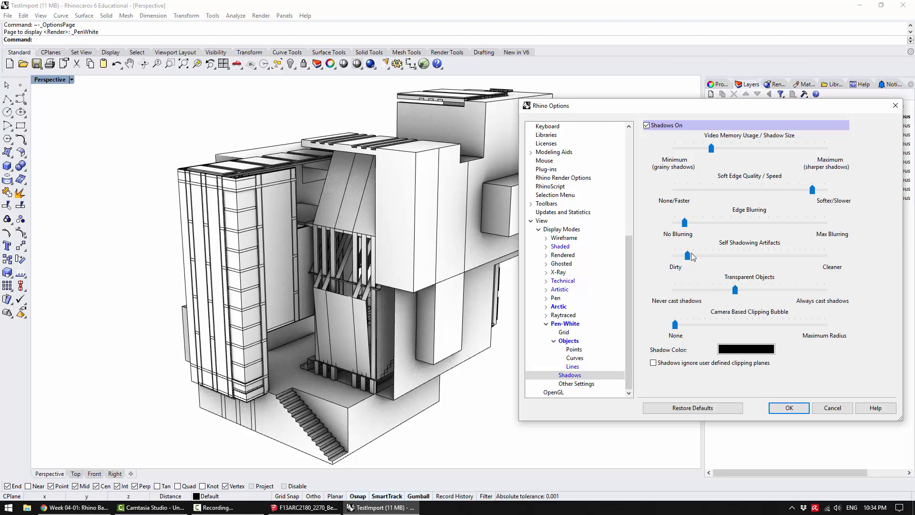
Slightly increase the Pen-White shadow edge blurring, lower the shadow video memory usage to 6 Mb, and accept the display options.
left_click(740, 223)
left_click(815, 220)
left_click(703, 223)
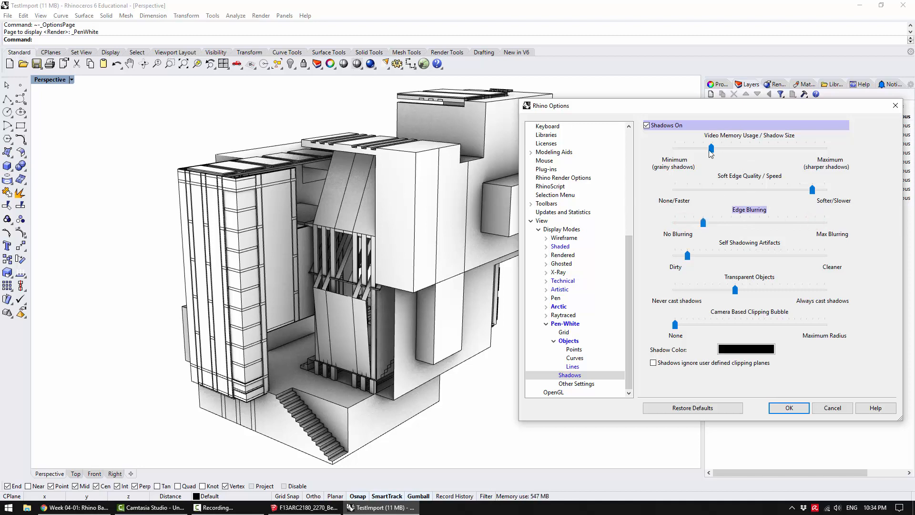
mouse_move(716, 147)
left_mouse_down()
mouse_move(754, 145)
mouse_move(698, 148)
left_mouse_up()
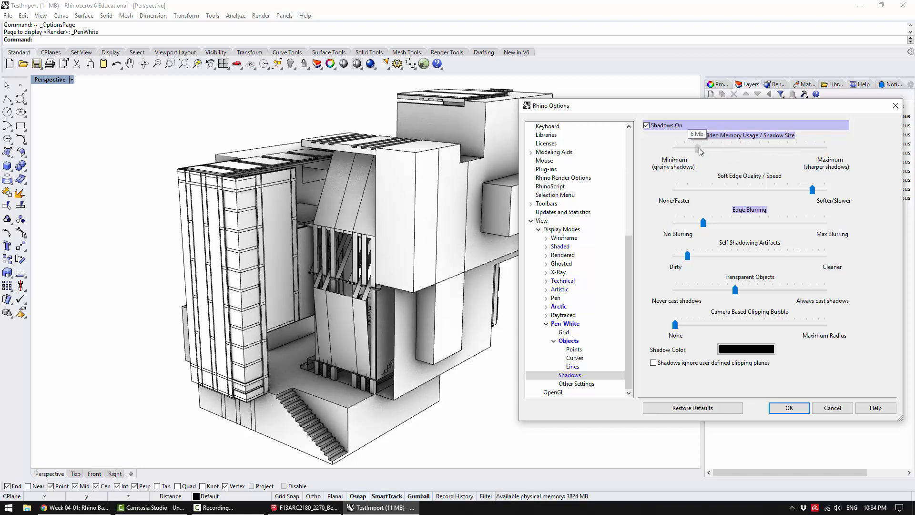
left_click(580, 384)
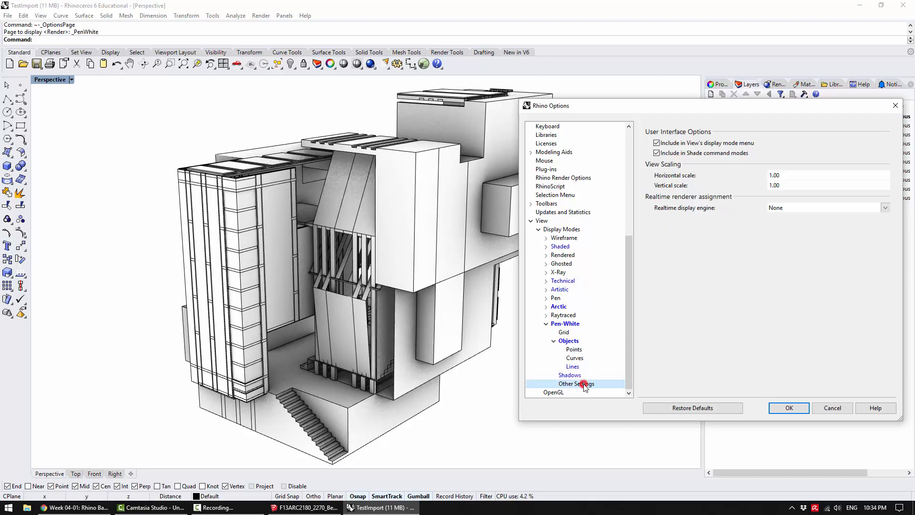
left_click(789, 407)
Switch the Perspective viewport to the Arctic display mode.
left_click(591, 342)
left_click(57, 80)
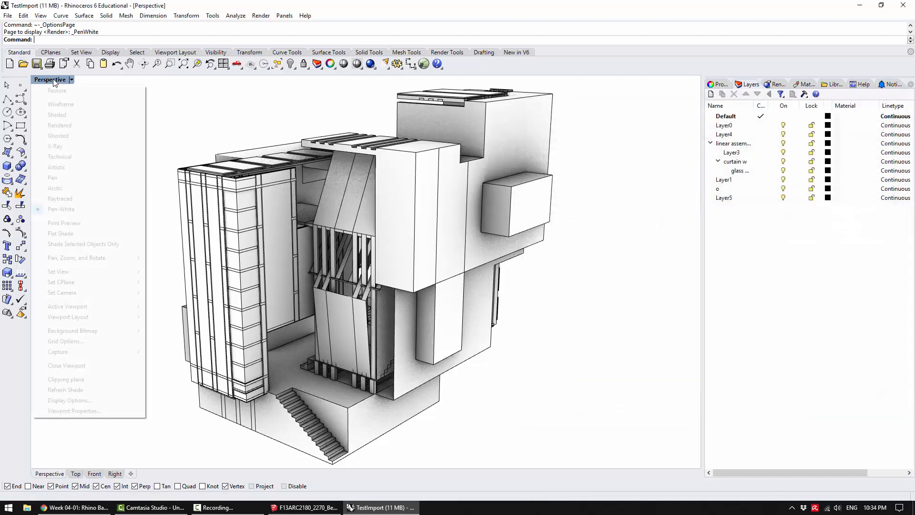
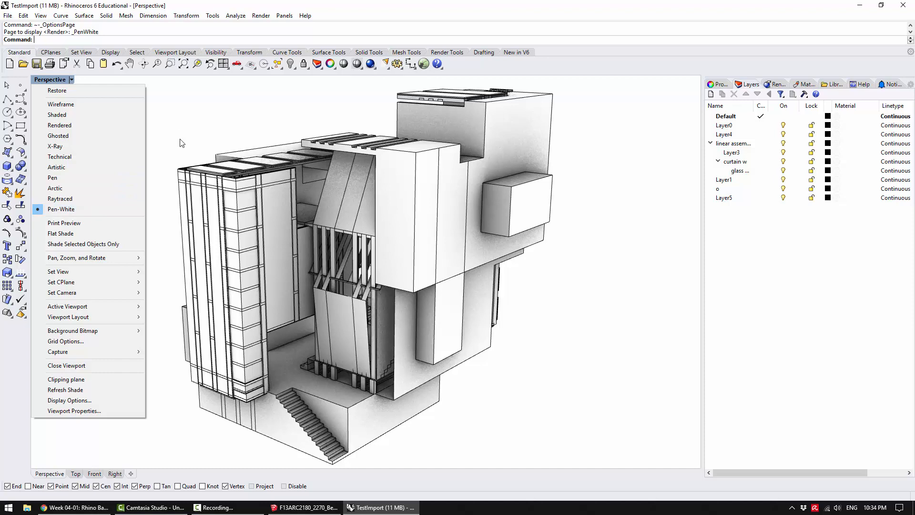
left_click(77, 189)
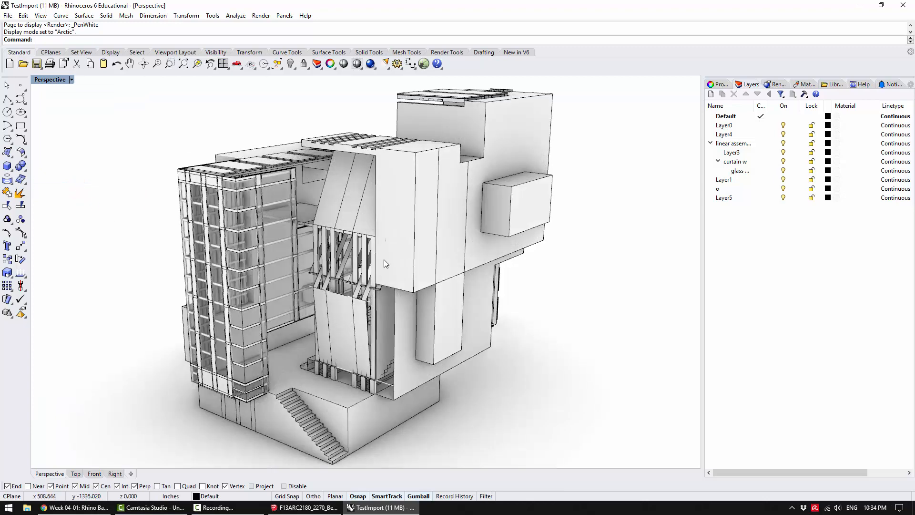
Open the display options for the Arctic display mode of the Perspective viewport.
right_click_drag(296, 222, 407, 308)
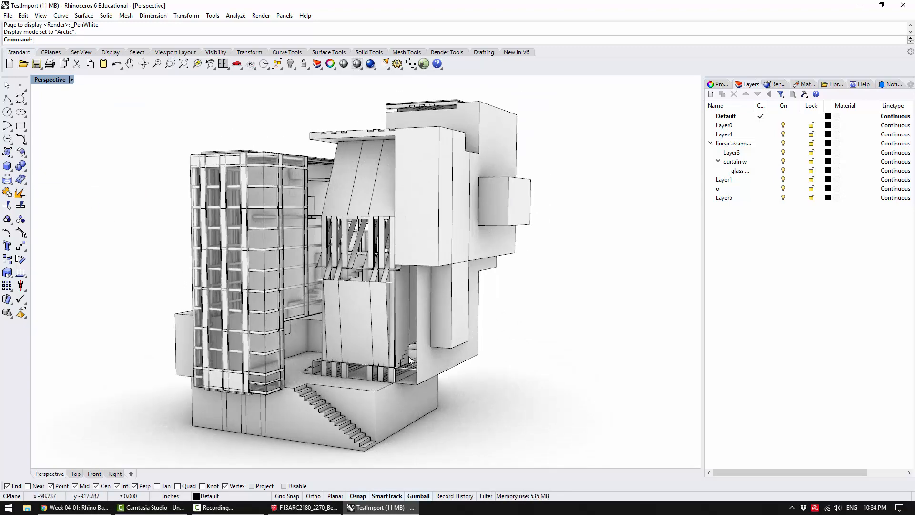
right_click_drag(405, 348, 345, 317)
right_click_drag(366, 368, 367, 334)
scroll(367, 256, "up", 3)
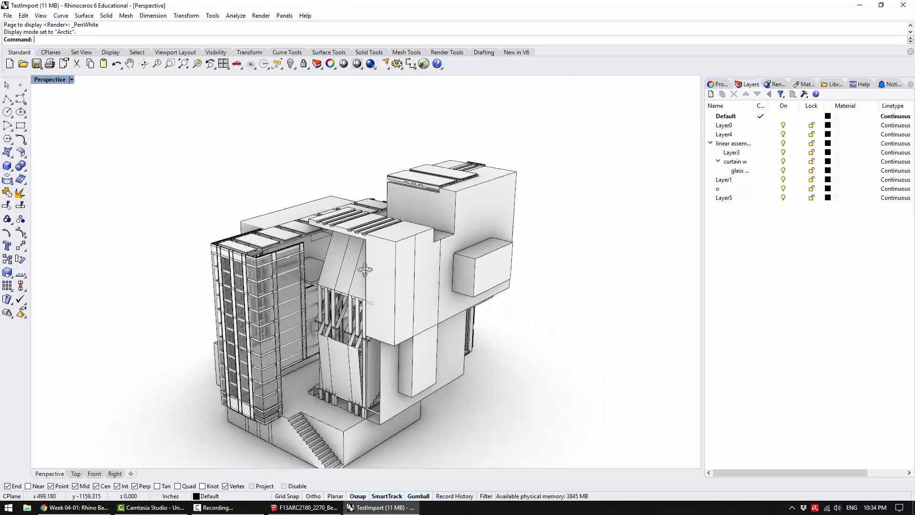
mouse_move(367, 256)
right_mouse_down()
mouse_move(386, 262)
mouse_move(342, 212)
right_mouse_up()
left_click(50, 79)
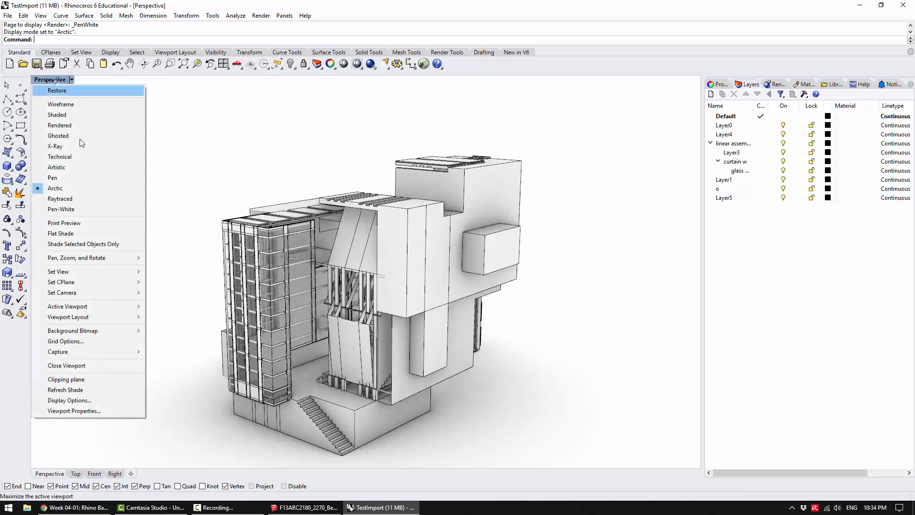
left_click(71, 401)
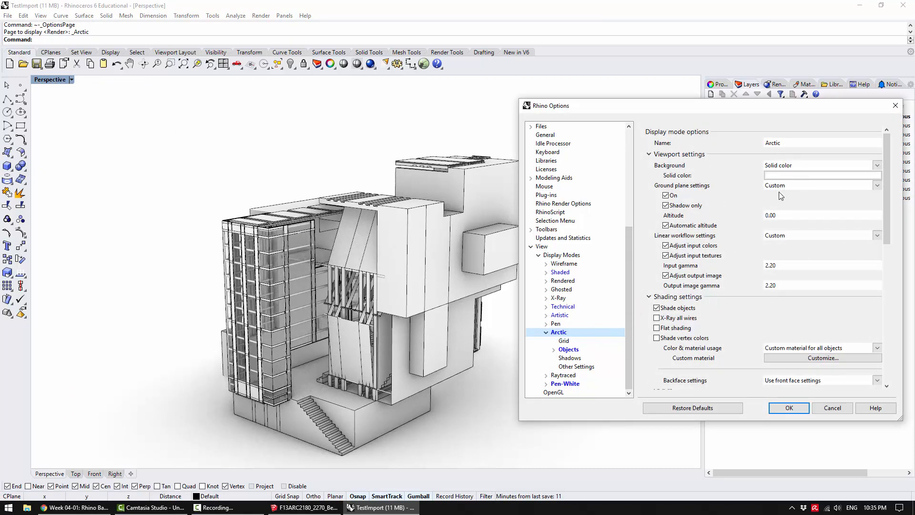
Examine the curve and surface display settings under the Arctic mode's objects, ending on the surface edge settings.
left_click(554, 350)
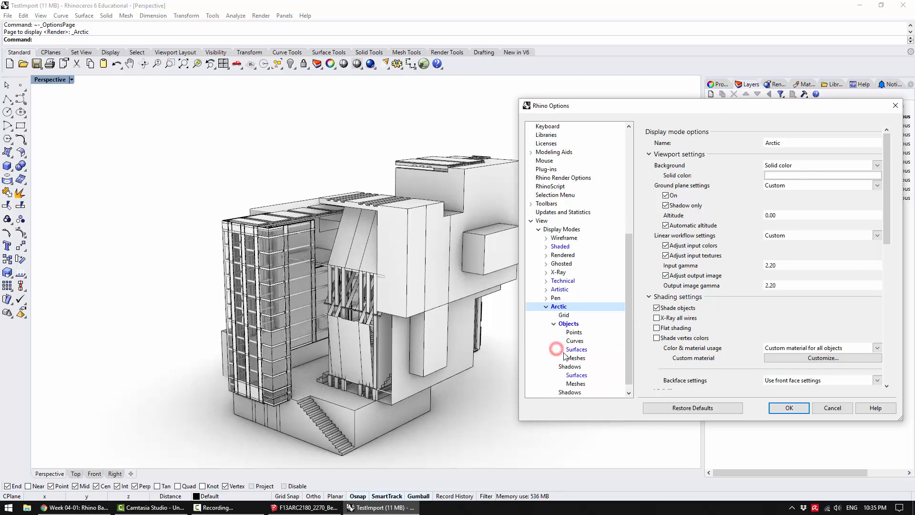
left_click(574, 340)
left_click(577, 351)
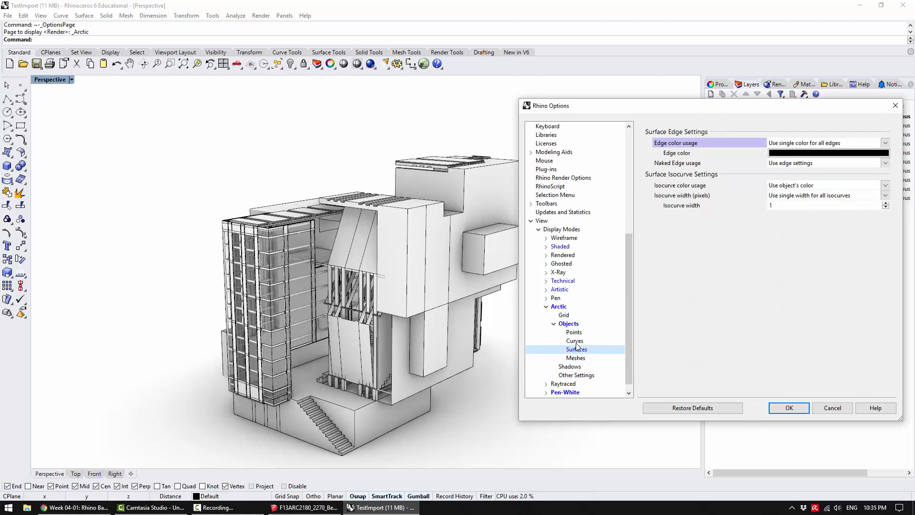
left_click(575, 342)
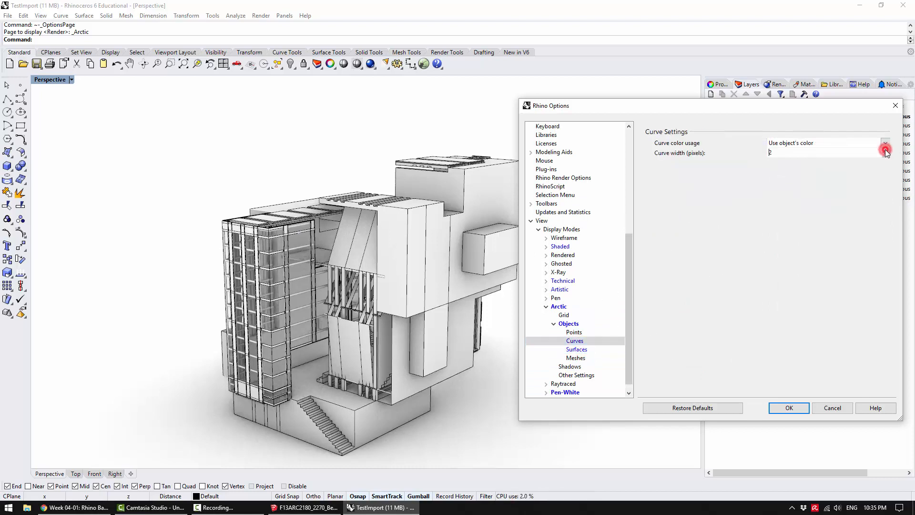
left_click(577, 350)
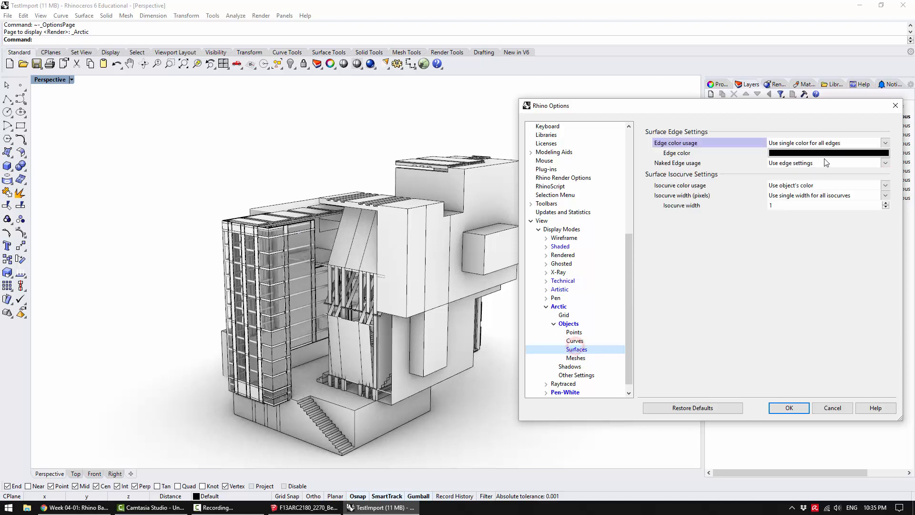
Set the Arctic mode's surface edge color to red.
left_click(843, 153)
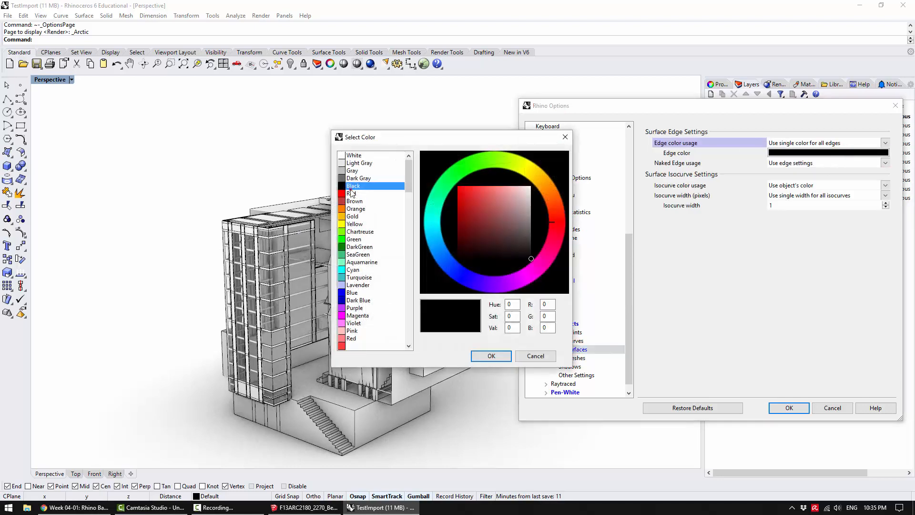
left_click(351, 193)
left_click(491, 356)
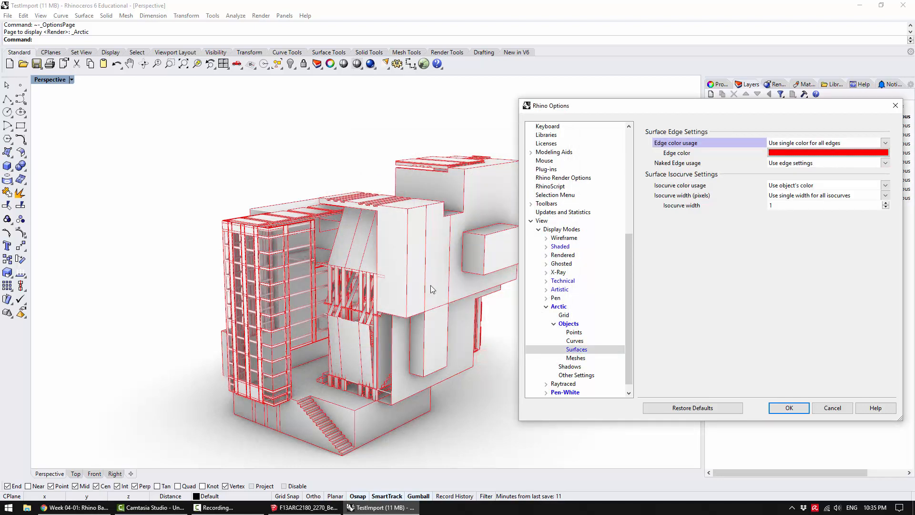
Try white as the surface edge color, and set it back to black.
left_click(828, 153)
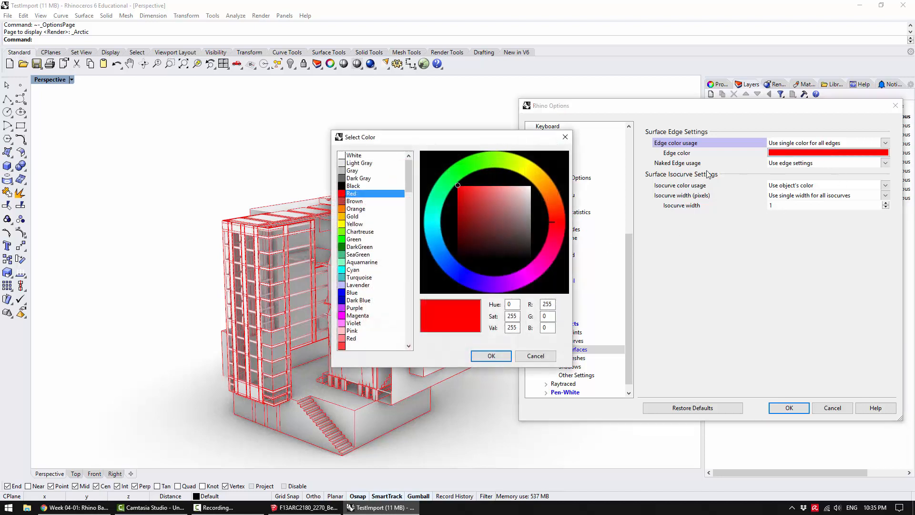
left_click(354, 156)
left_click(483, 355)
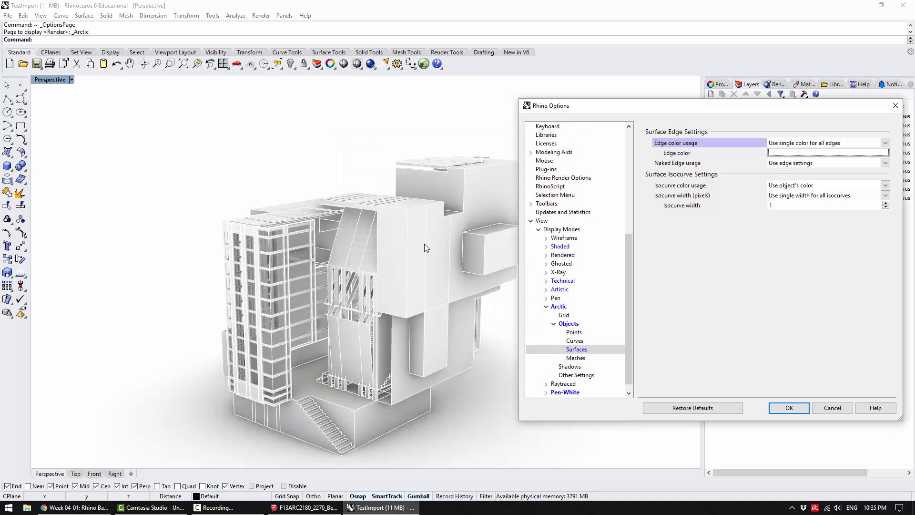
left_click(805, 153)
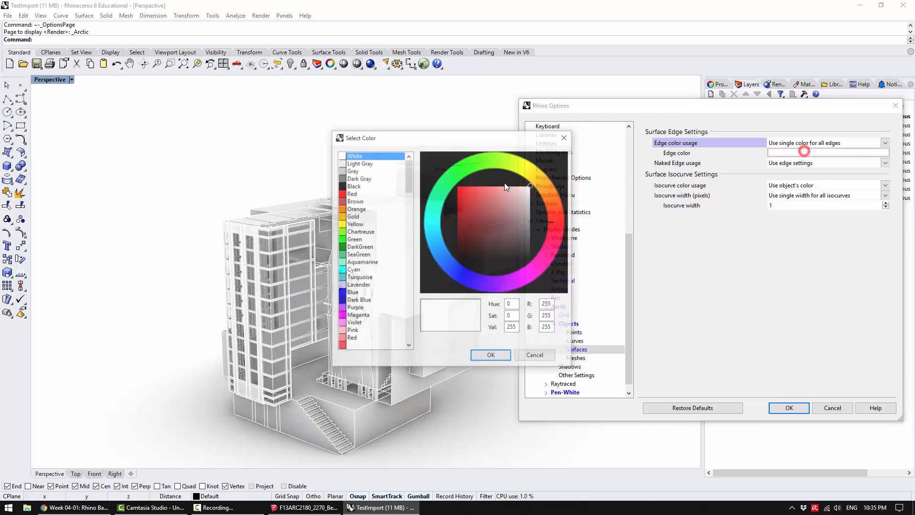
double_click(353, 187)
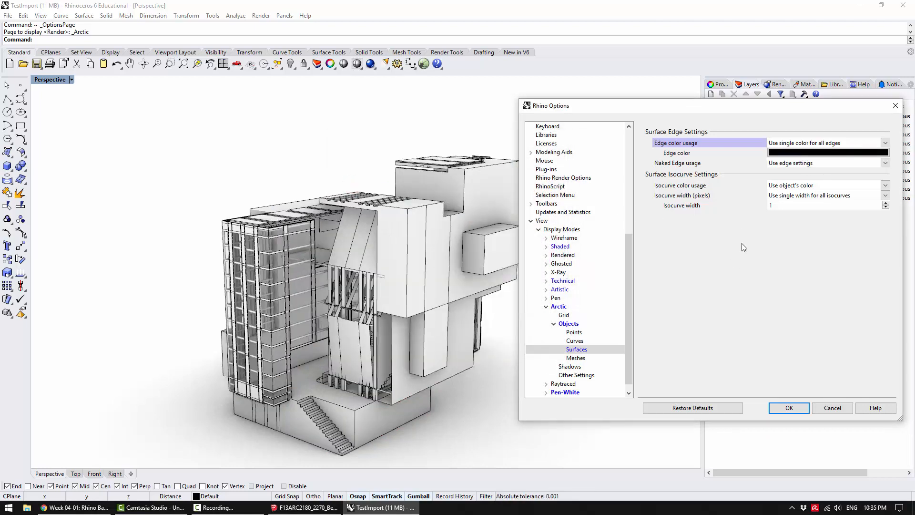
Set the surface edge color usage to the object's color, moving the options window aside to check the layer colors.
left_click(821, 143)
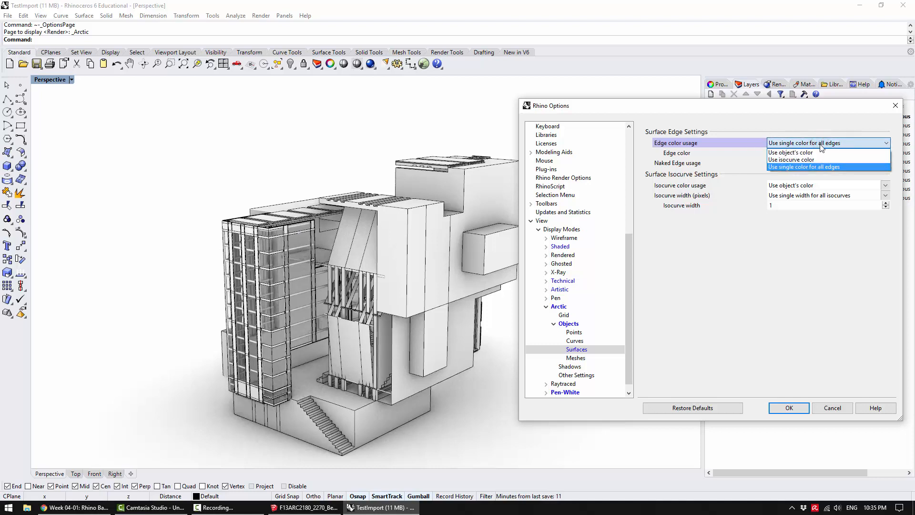
left_click(811, 152)
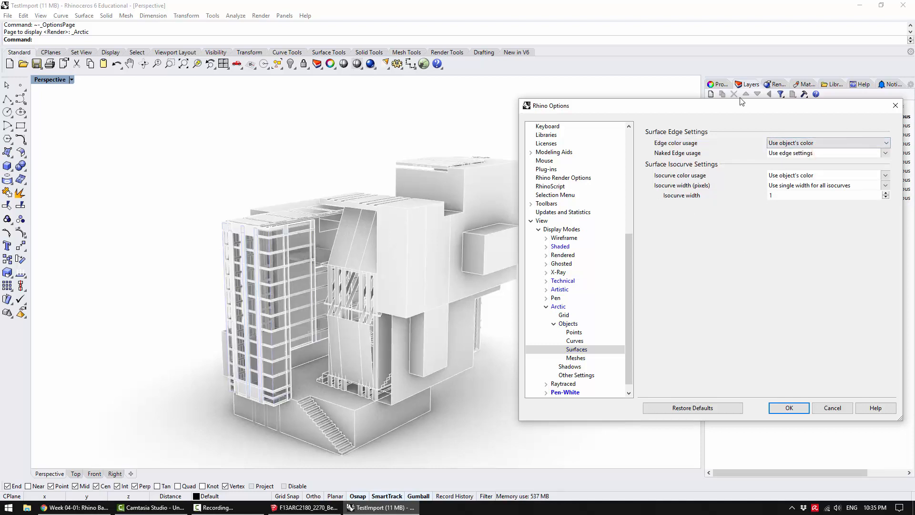
left_click_drag(700, 111, 349, 129)
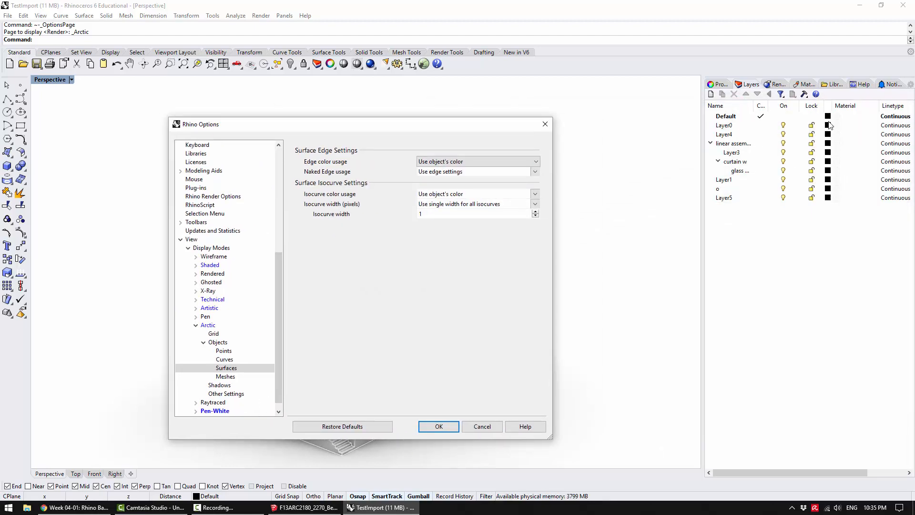
left_click_drag(465, 127, 798, 107)
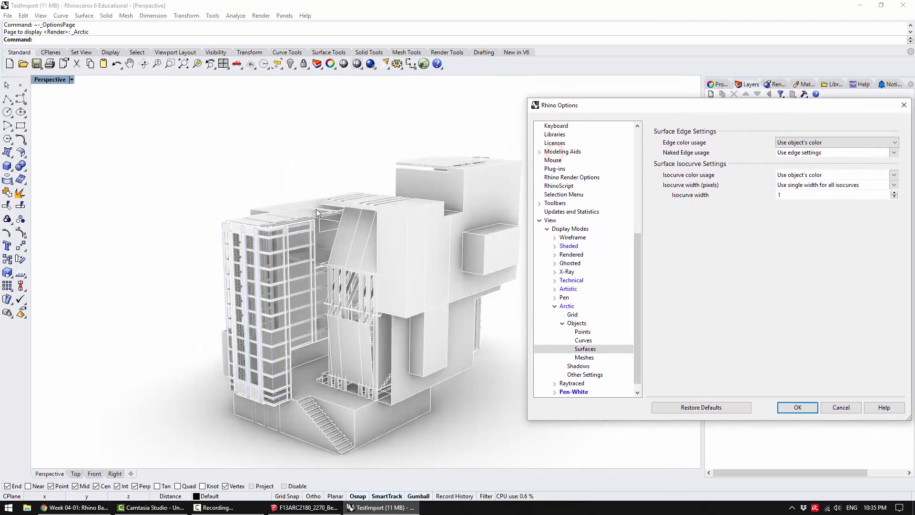
Set the surface edge color usage back to a single color for all edges.
left_click(833, 143)
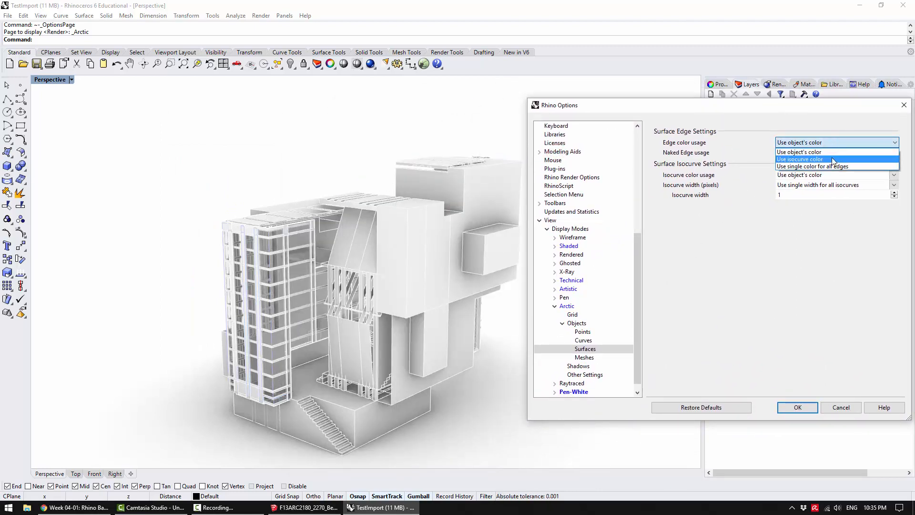
left_click(833, 142)
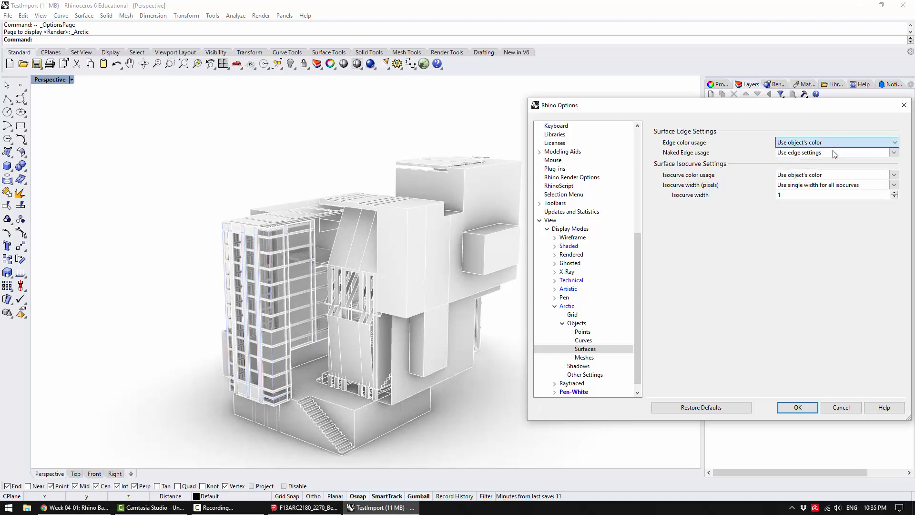
left_click(834, 142)
left_click(833, 167)
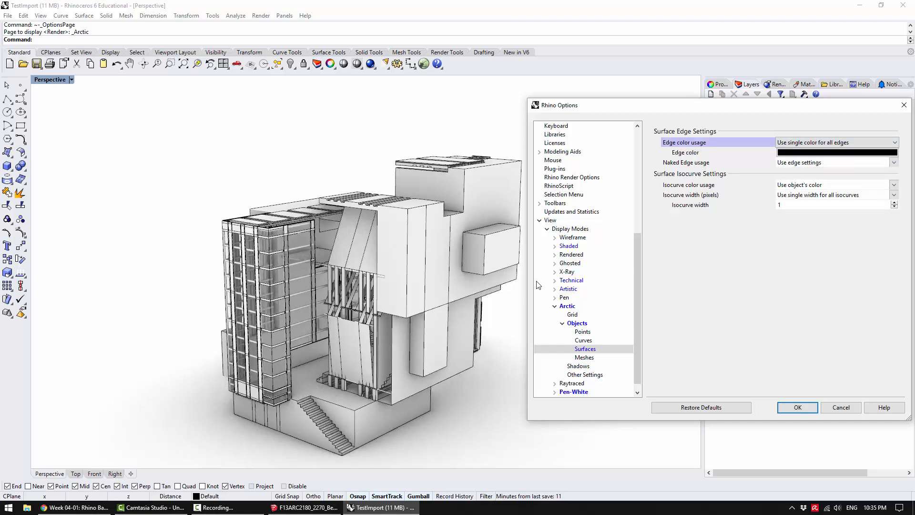
Try a thicker surface edge of 4 pixels in the Arctic mode's main settings, and return the thickness to 1 pixel.
left_click(575, 325)
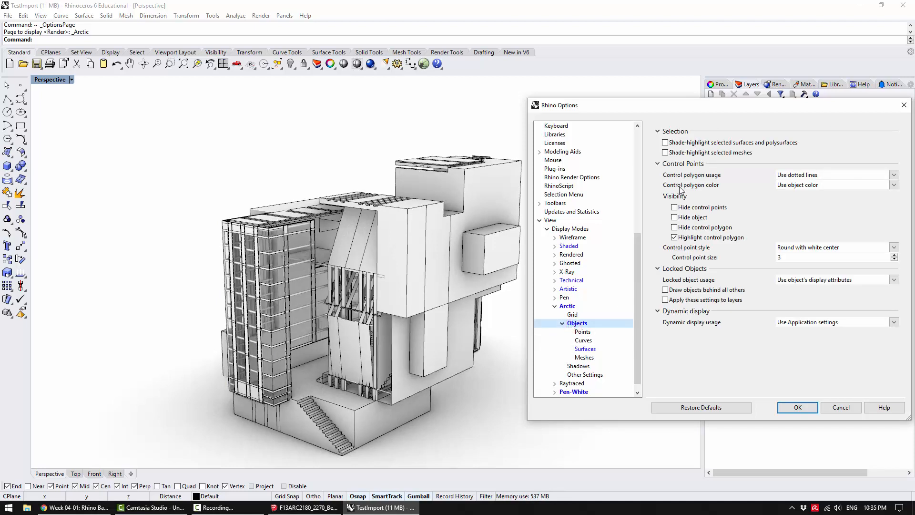
left_click(569, 307)
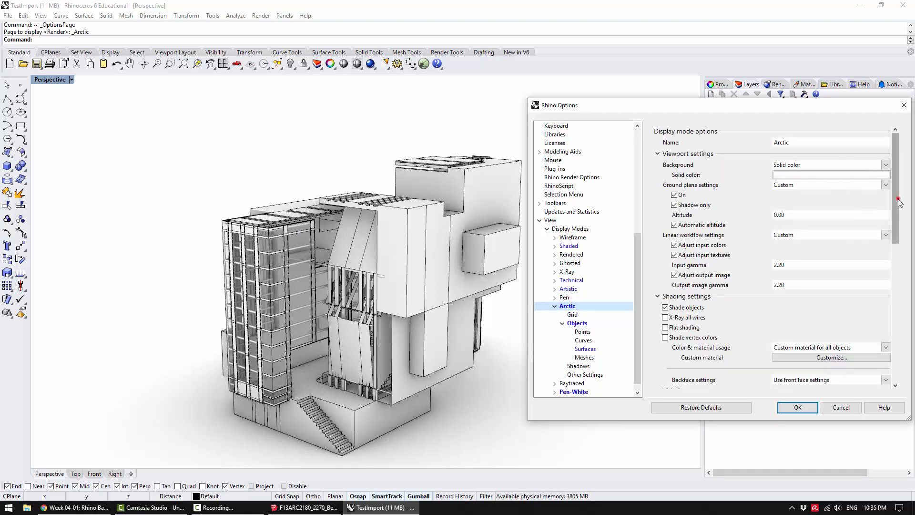
left_click_drag(898, 198, 901, 286)
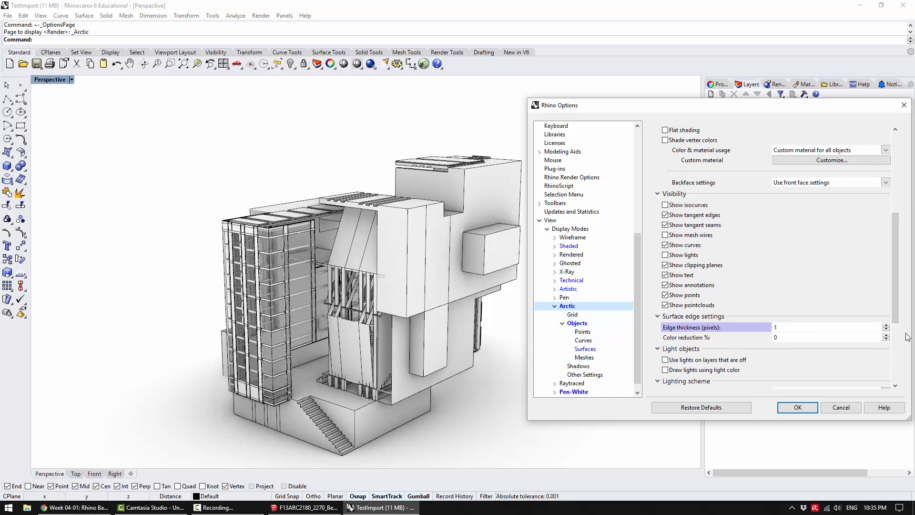
left_click(886, 326)
left_click(886, 326)
left_click(886, 326)
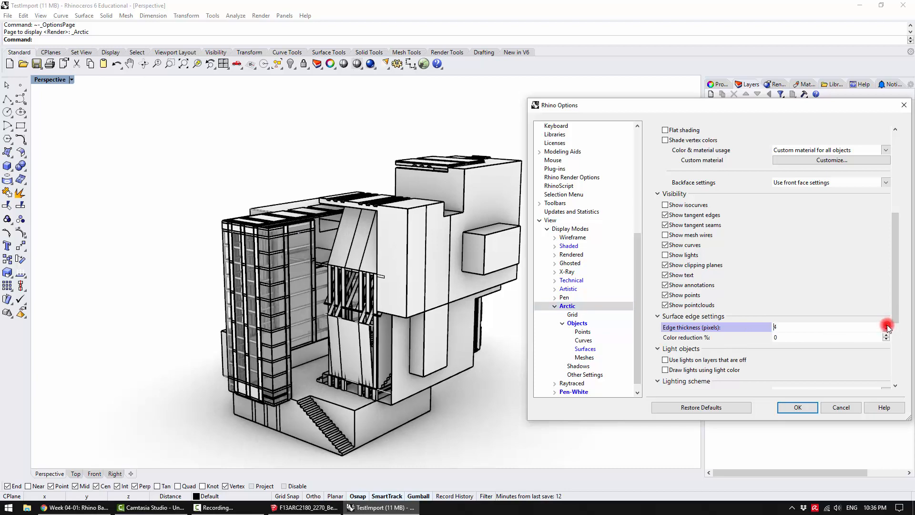
left_click(886, 326)
left_click(886, 332)
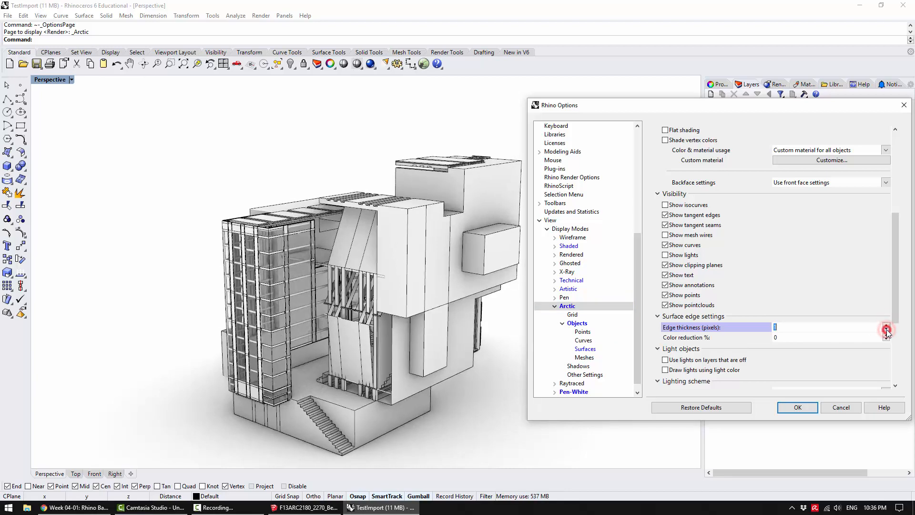
Set the Arctic mode's lighting method to No lighting.
scroll(865, 259, "down", 3)
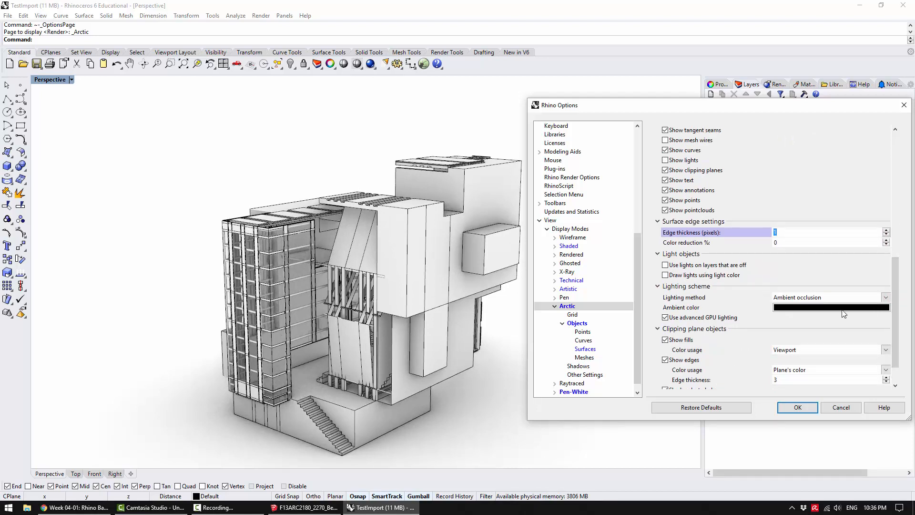
left_click_drag(897, 295, 898, 309)
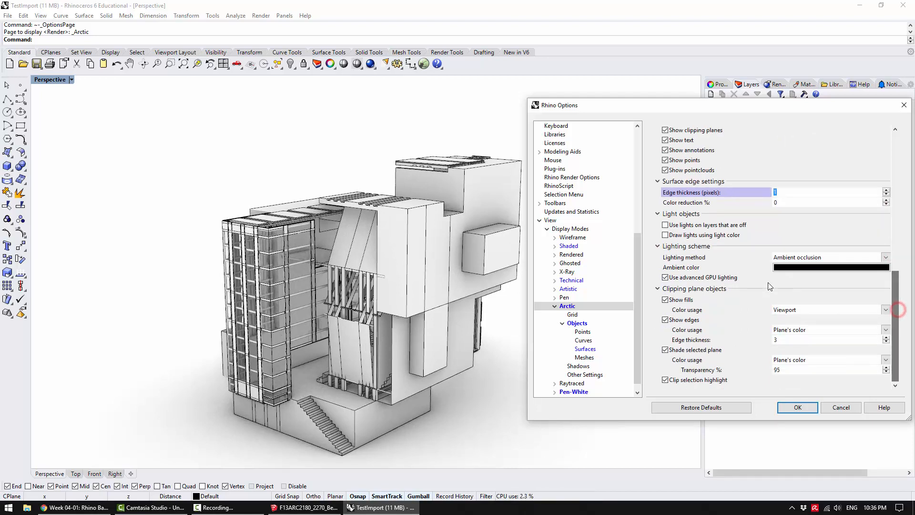
left_click(804, 257)
left_click(804, 257)
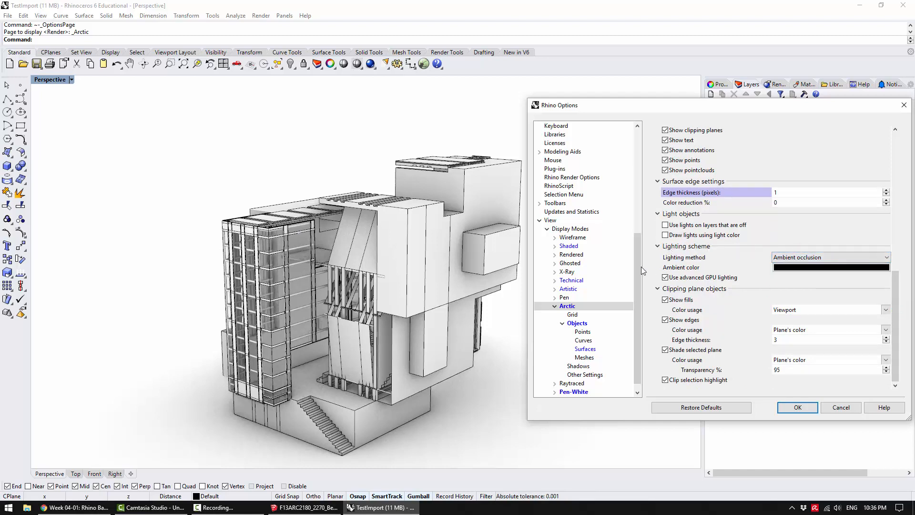
left_click(811, 258)
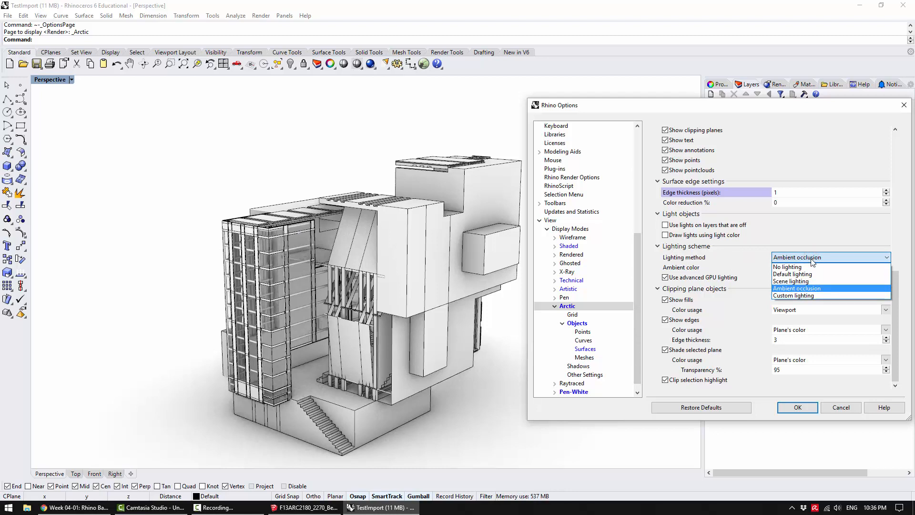
left_click(812, 267)
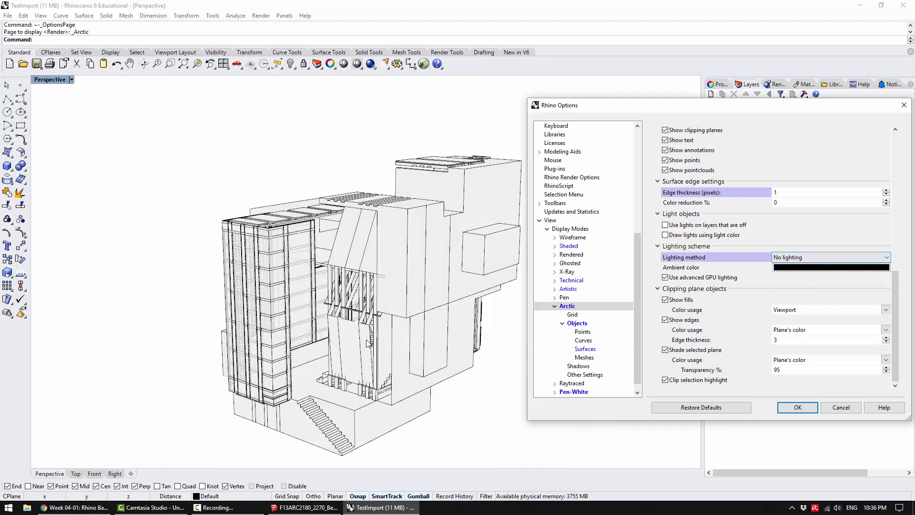
Try Default lighting as the Arctic mode's lighting method, and switch it to Scene lighting.
left_click(841, 257)
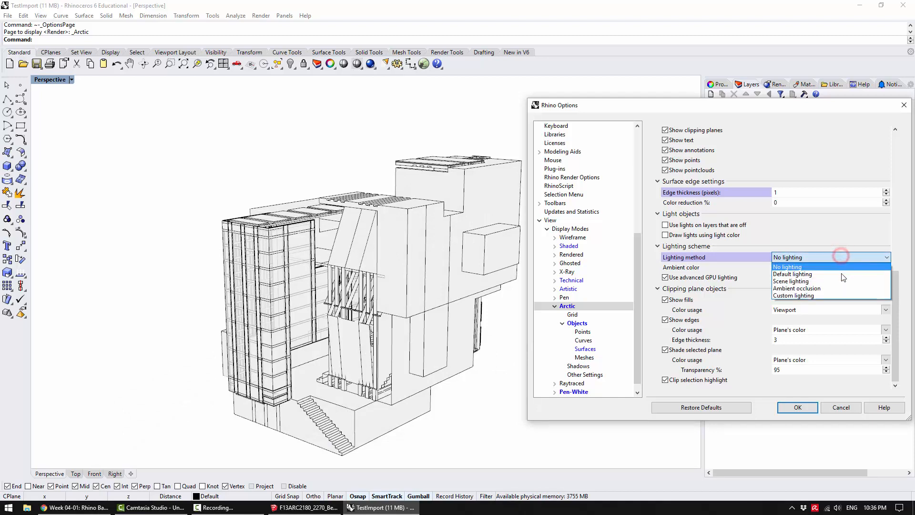
left_click(840, 273)
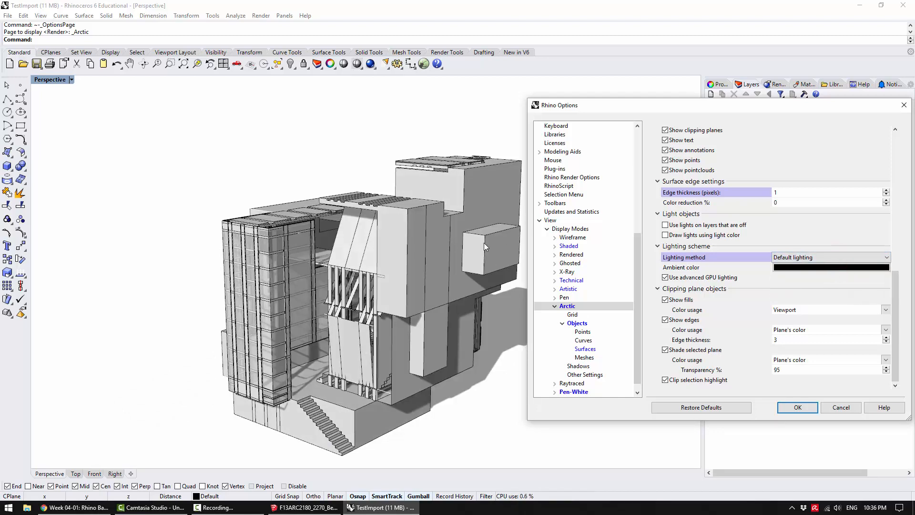
left_click_drag(624, 102, 606, 91)
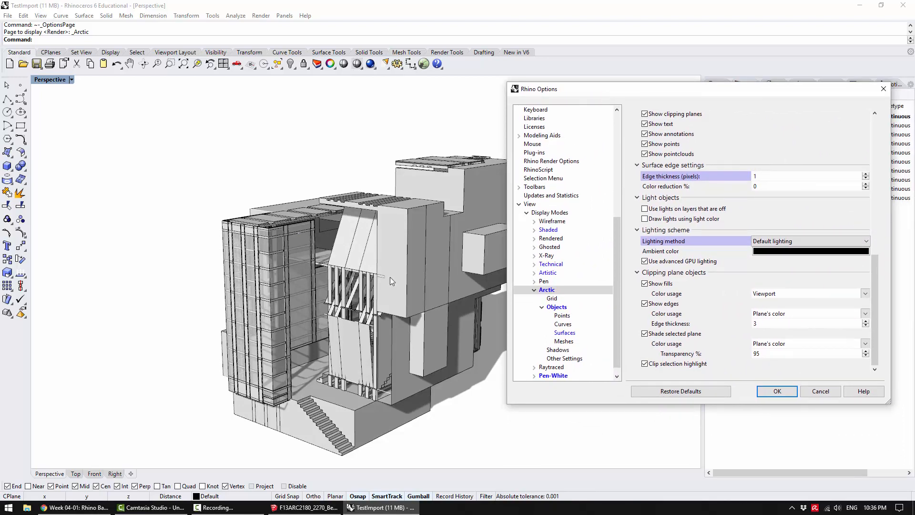
left_click(829, 239)
left_click(818, 264)
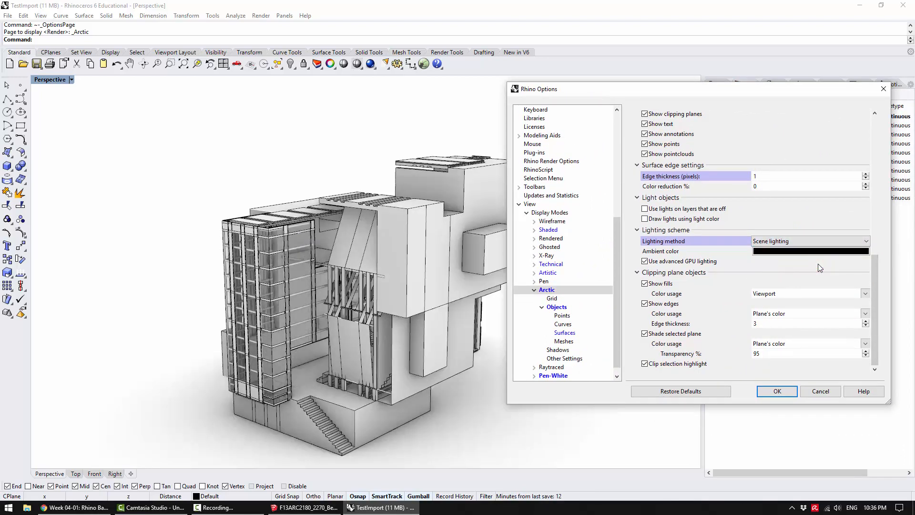
Try Ambient occlusion as the Arctic mode's lighting method, and switch it back to Scene lighting.
left_click(819, 241)
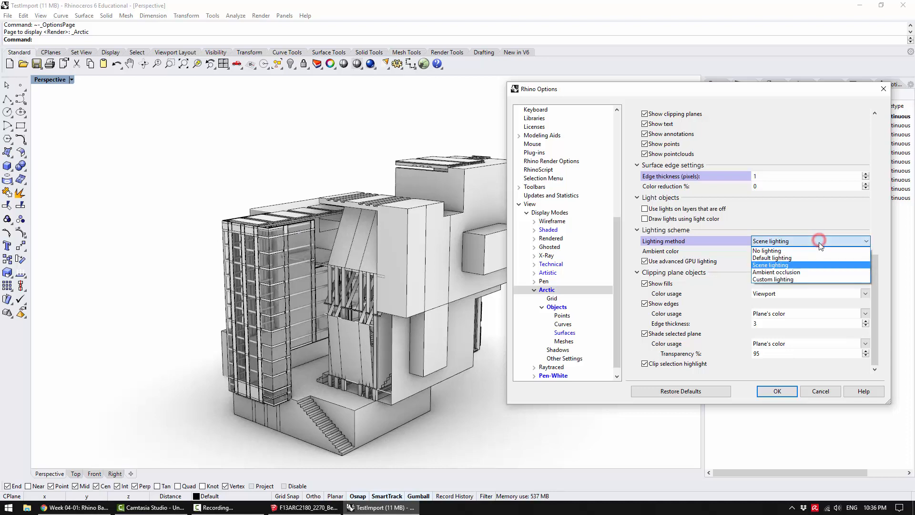
left_click(808, 271)
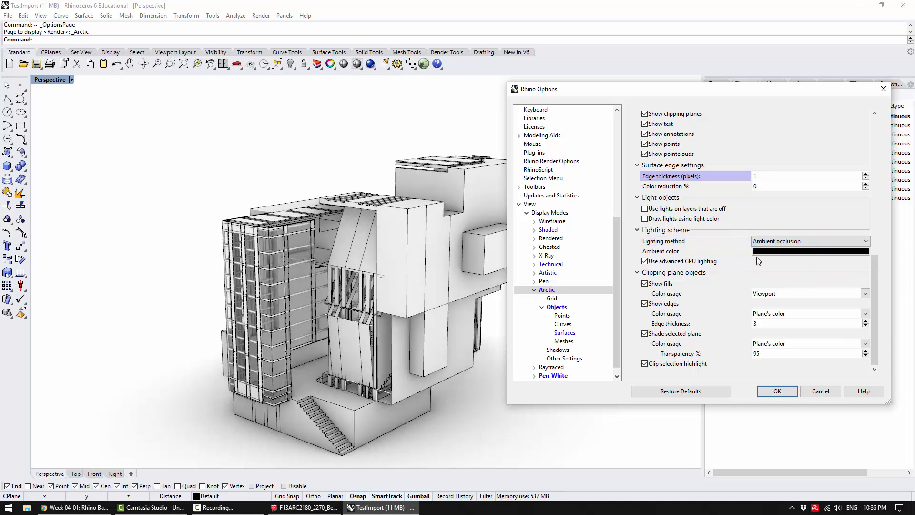
left_click(802, 240)
left_click(798, 266)
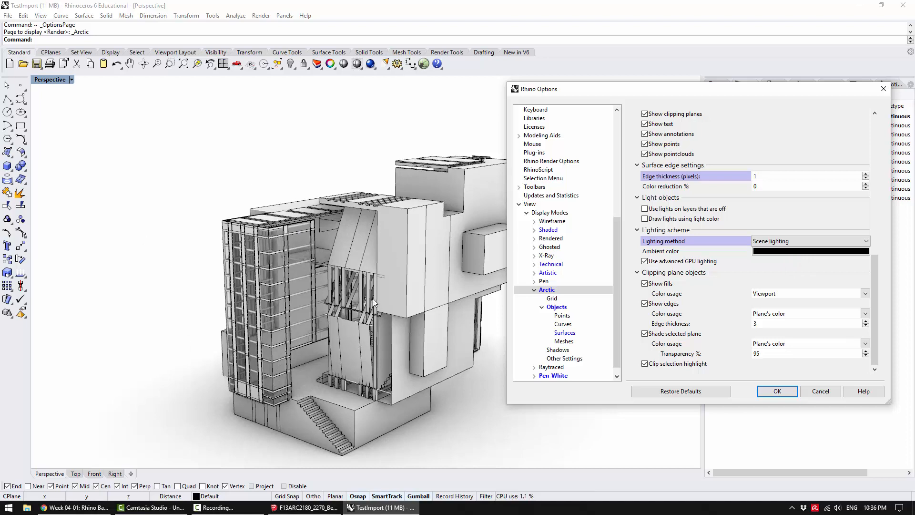
Set the Arctic mode's lighting method to Default lighting.
left_click(789, 243)
left_click(797, 257)
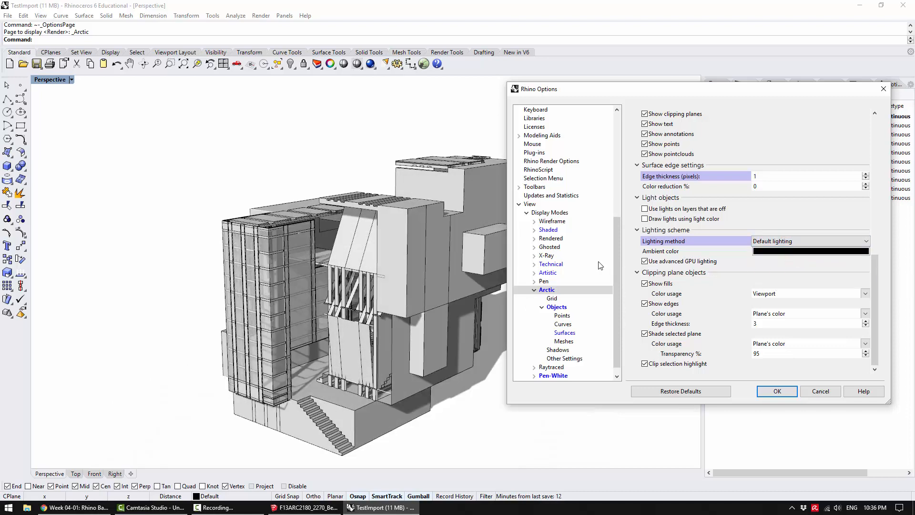
left_click_drag(679, 92, 651, 70)
left_click(876, 257)
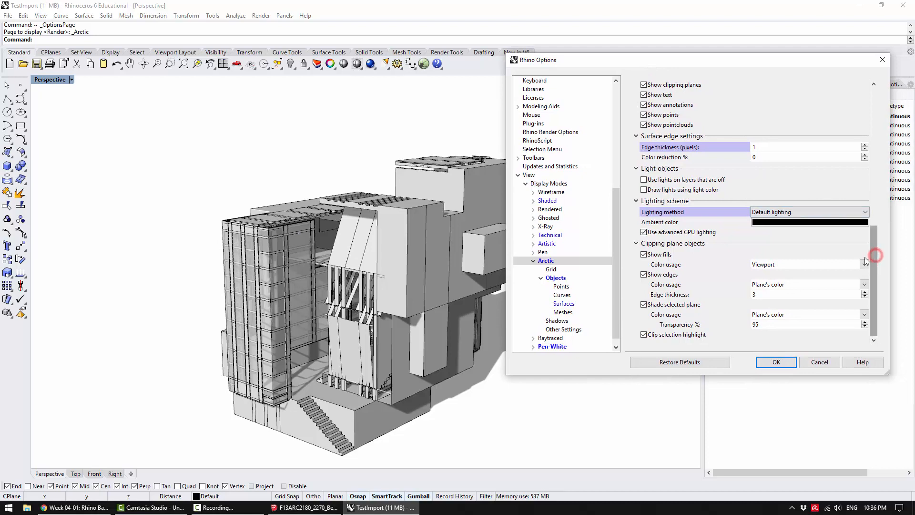
In the Arctic mode's shadow settings, set video memory usage to 14 Mb, and try no soft edge quality before restoring it to about a third.
left_click(558, 321)
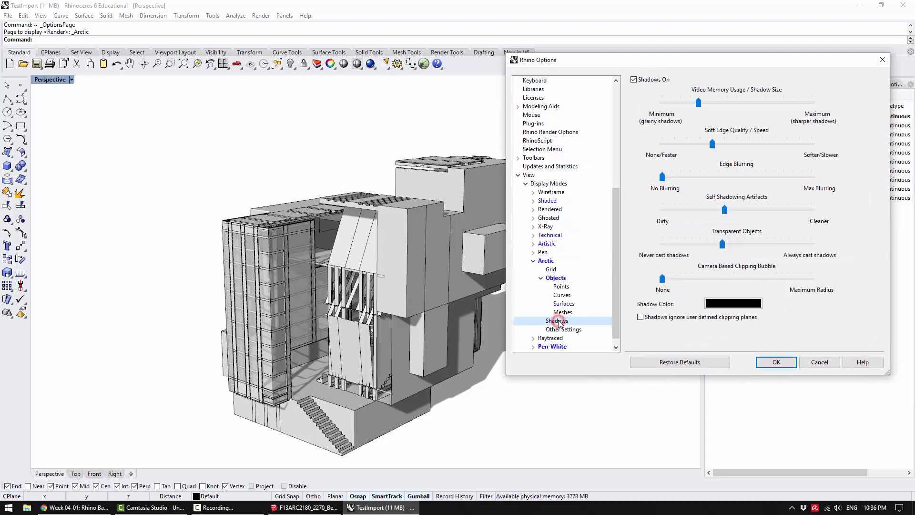
left_click_drag(666, 60, 707, 60)
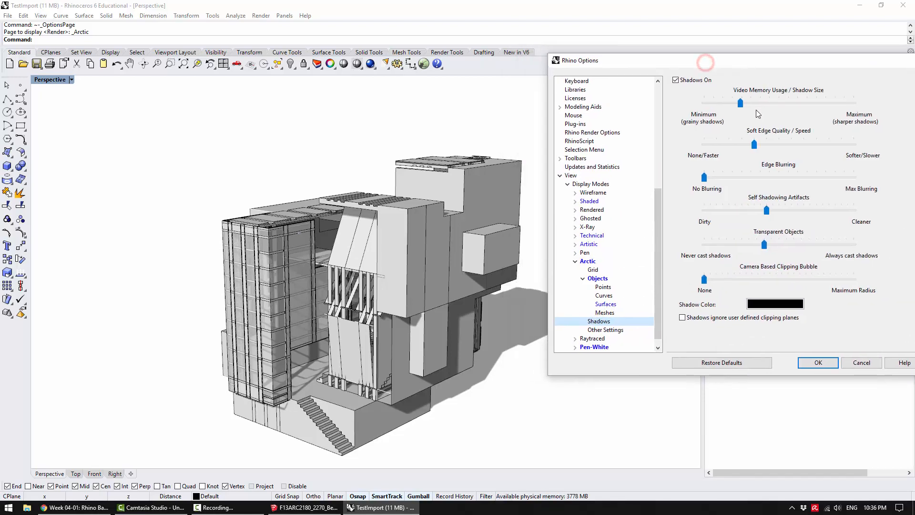
mouse_move(740, 103)
left_mouse_down()
mouse_move(705, 103)
mouse_move(856, 105)
mouse_move(730, 103)
mouse_move(738, 103)
left_mouse_up()
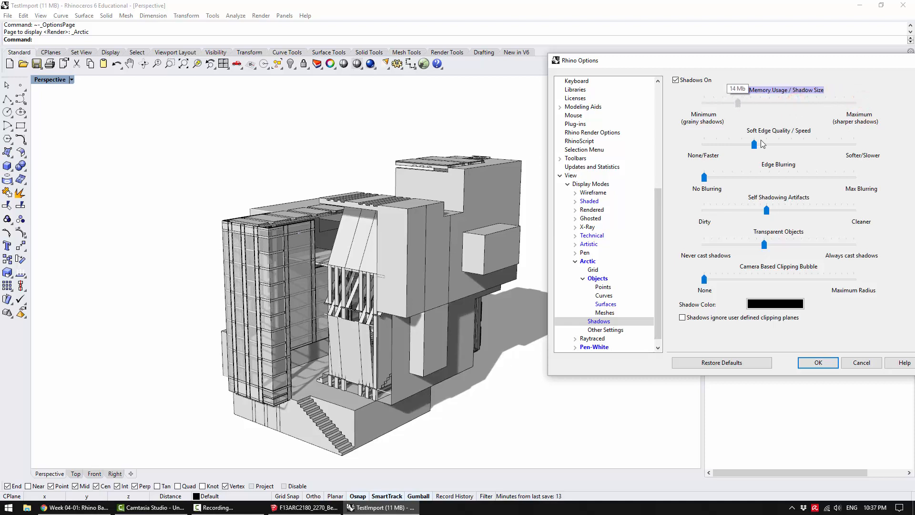
left_click_drag(754, 145, 693, 150)
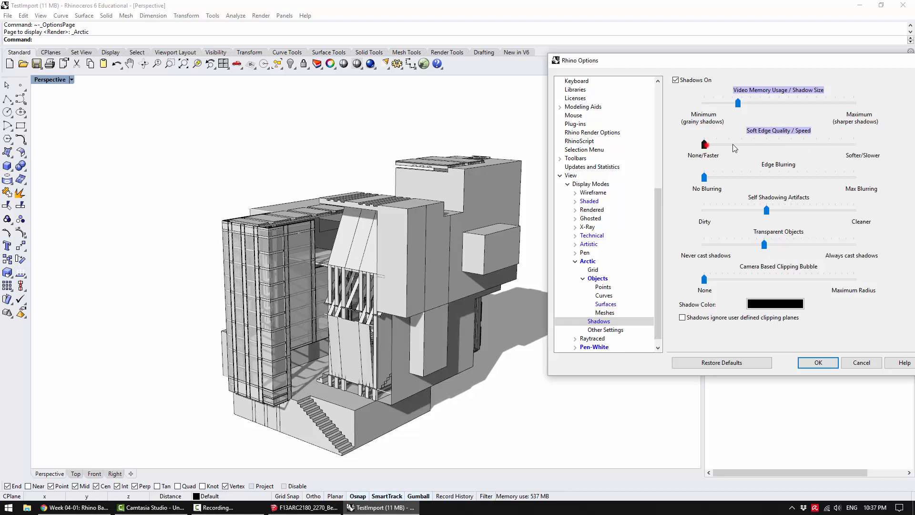
left_click(757, 143)
Try stronger edge blurring on the Arctic mode's shadows, and reduce it to a slight blur near No Blurring.
left_click_drag(704, 176, 733, 178)
left_click_drag(660, 65, 717, 72)
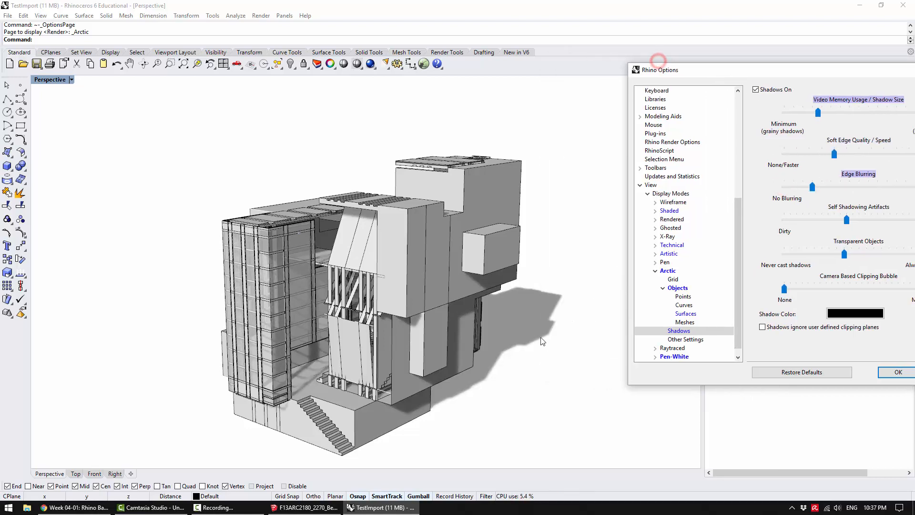
mouse_move(823, 189)
left_mouse_down()
mouse_move(897, 187)
mouse_move(831, 189)
left_mouse_up()
left_click_drag(853, 75, 753, 68)
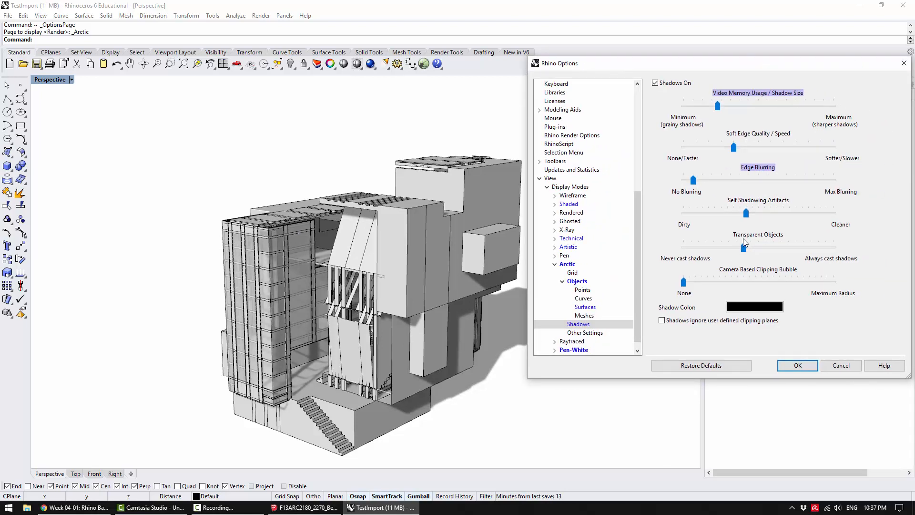
Try a higher transparent-object shadow setting, and lower it to about a fifth of the range, towards Never cast shadows.
mouse_move(743, 247)
left_mouse_down()
mouse_move(776, 248)
mouse_move(744, 251)
left_mouse_up()
left_click_drag(743, 248, 770, 244)
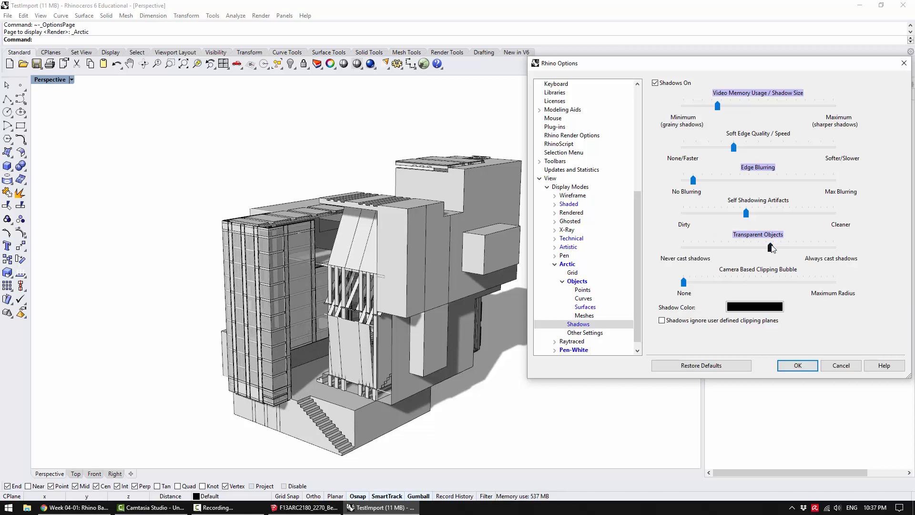
left_click_drag(770, 245, 713, 247)
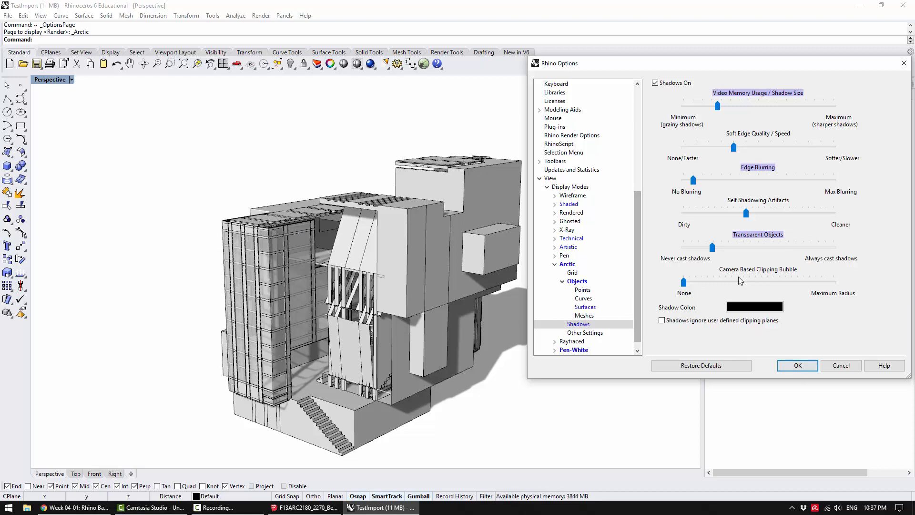
Try Gray and Dark Gray as the Arctic mode's shadow color, and return it to Black.
left_click(751, 307)
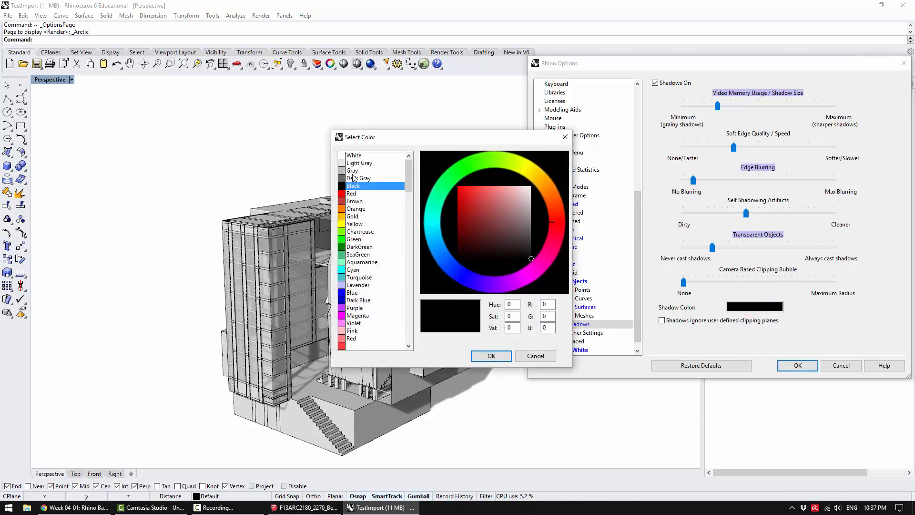
left_click(353, 172)
left_click(481, 354)
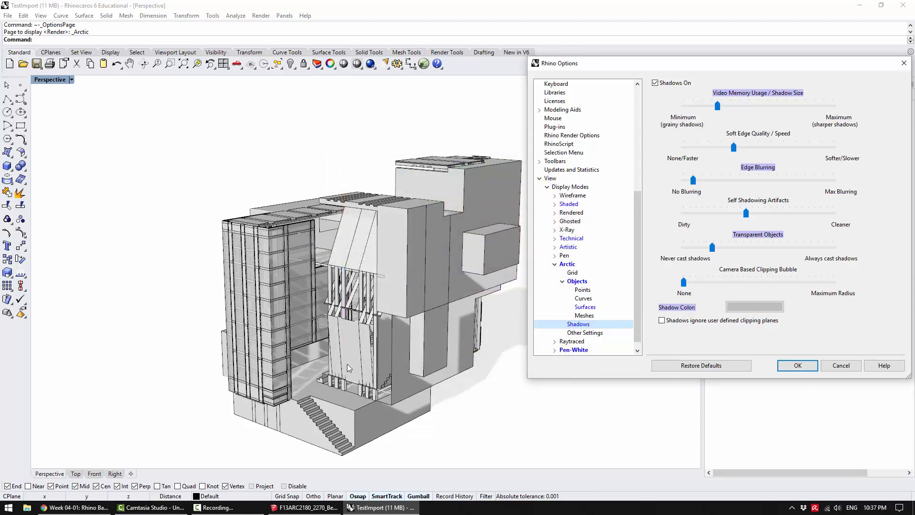
left_click(781, 308)
left_click(353, 181)
left_click(481, 353)
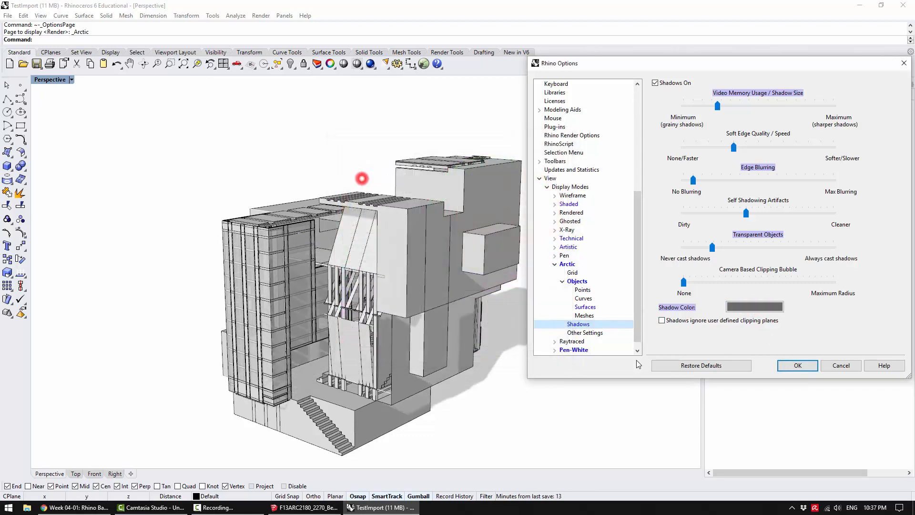
left_click(753, 305)
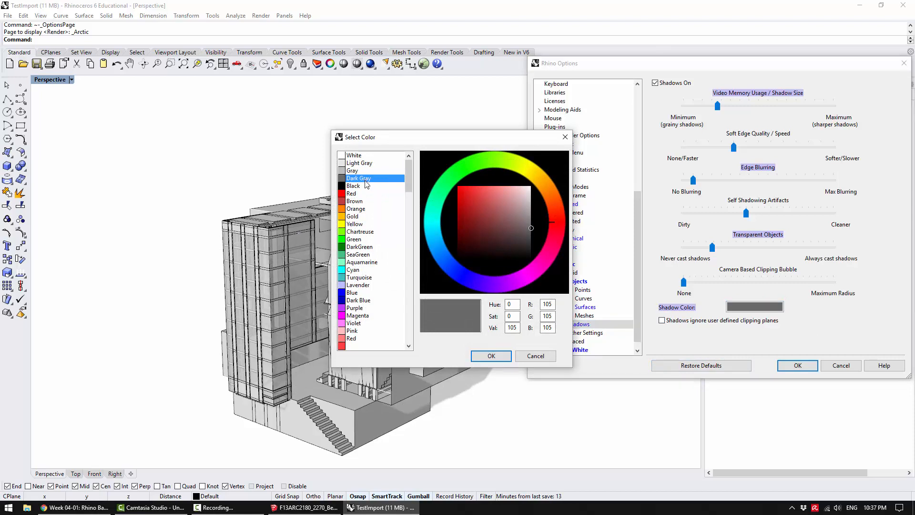
double_click(365, 185)
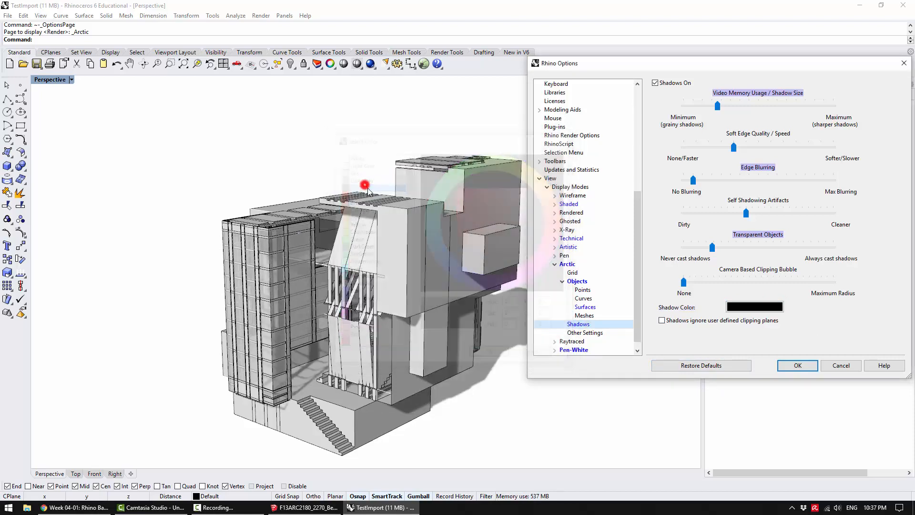
Check the Arctic mode's other settings, apply the display options, and view the building's shadows from a closer, higher angle.
left_click(602, 334)
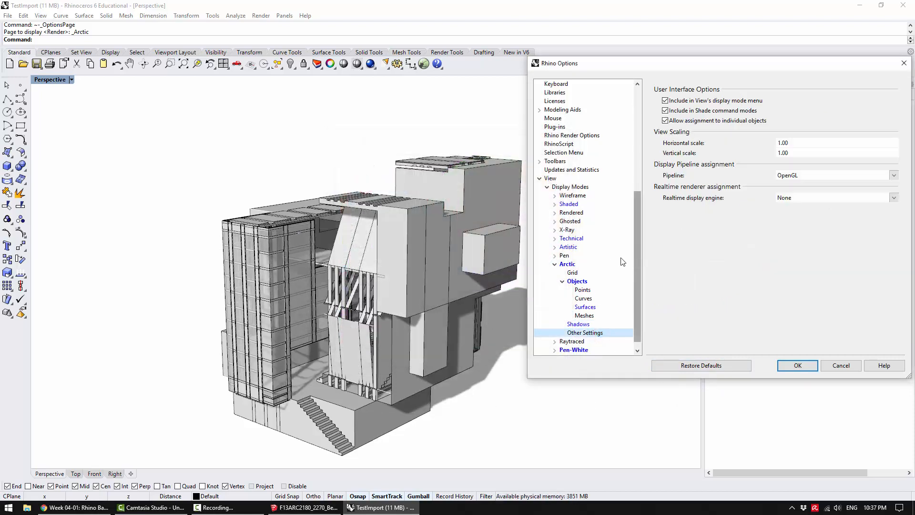
double_click(567, 263)
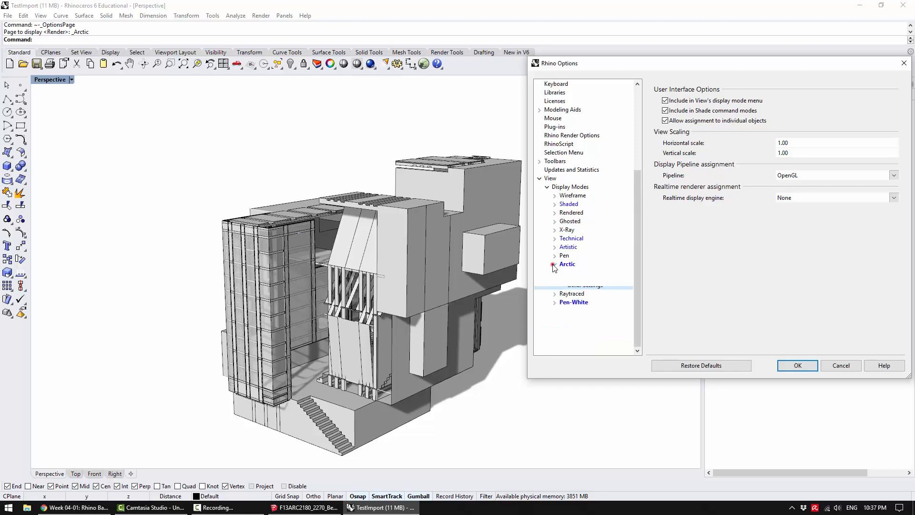
left_click(799, 366)
right_click_drag(438, 238, 371, 281)
scroll(371, 281, "up", 4)
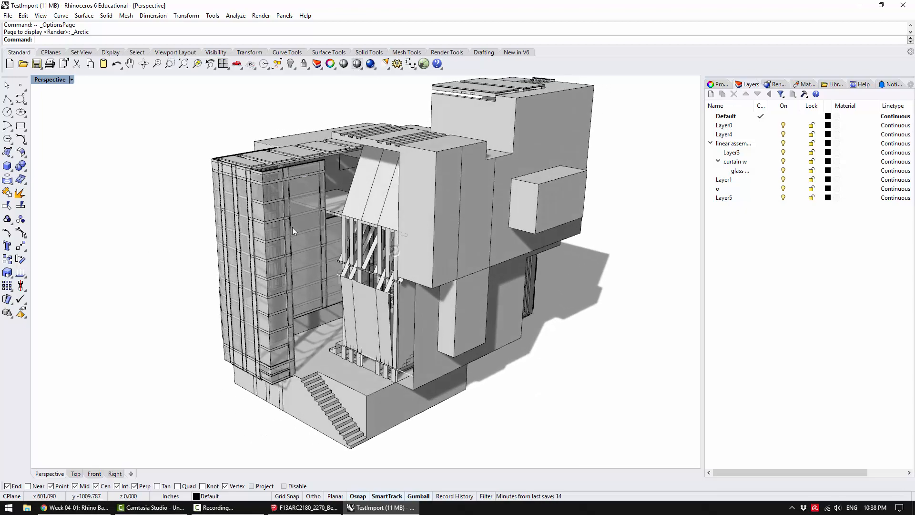
Set the Arctic mode's lighting method to Ambient occlusion, apply it, and review the whole building in the Perspective viewport.
left_click(50, 79)
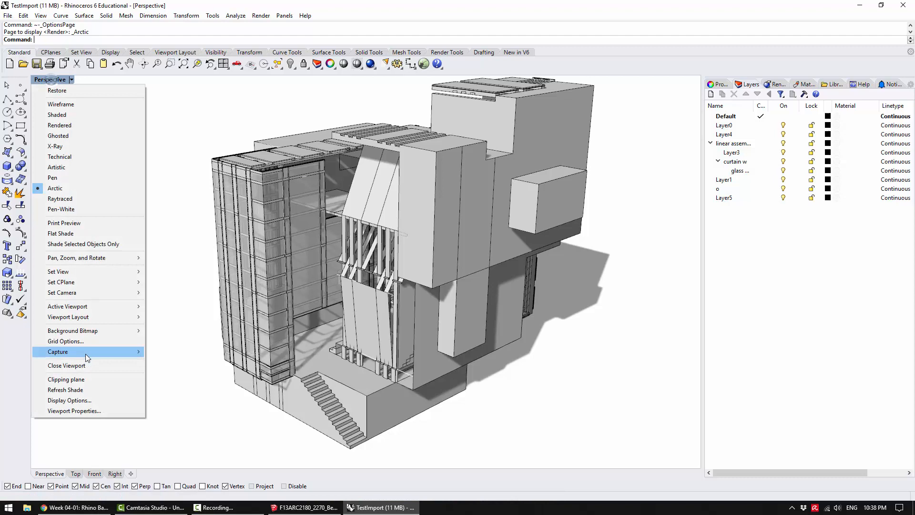
left_click(78, 400)
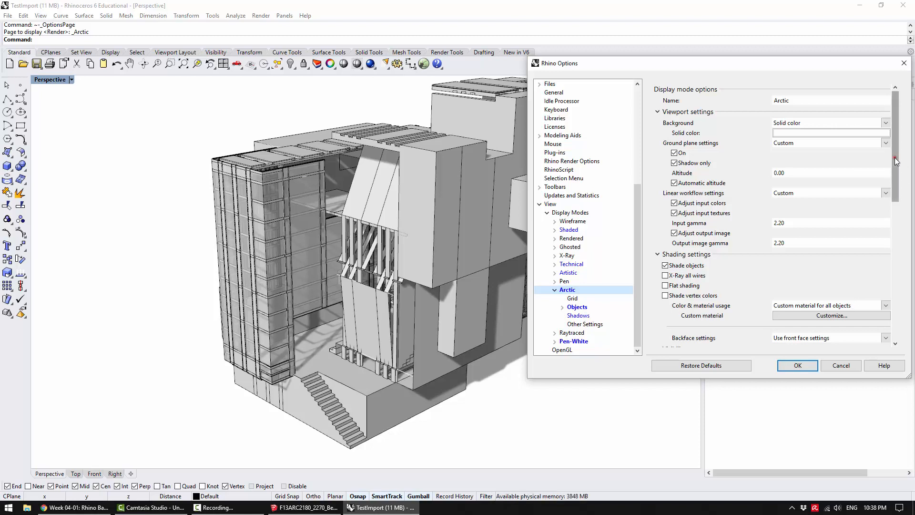
left_click_drag(902, 160, 901, 265)
scroll(901, 269, "down", 2)
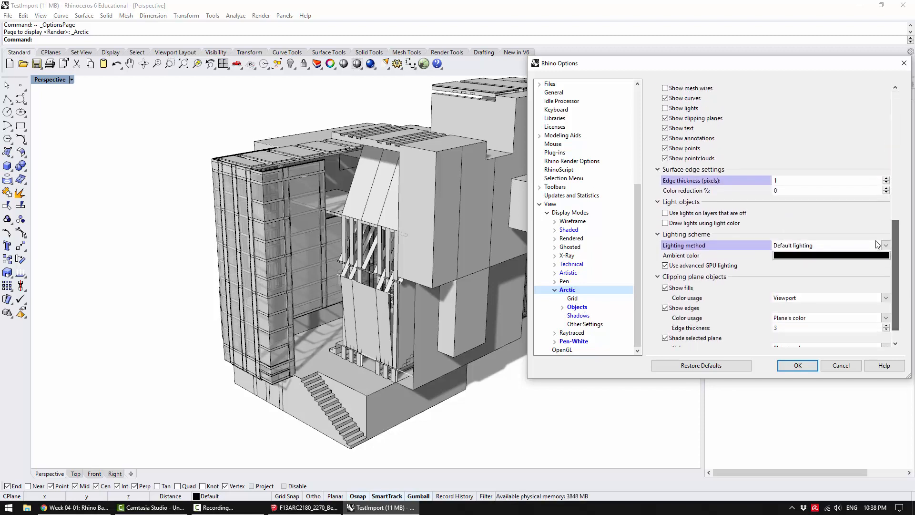
left_click(887, 246)
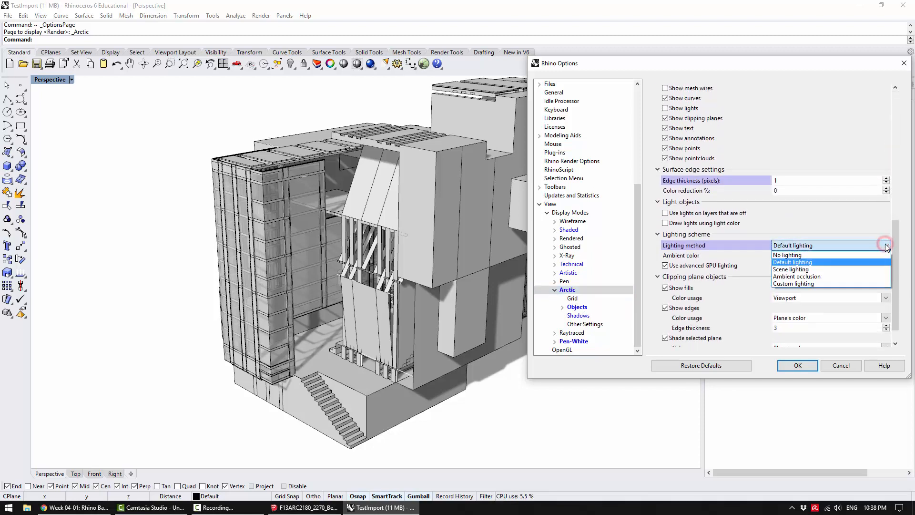
left_click(847, 277)
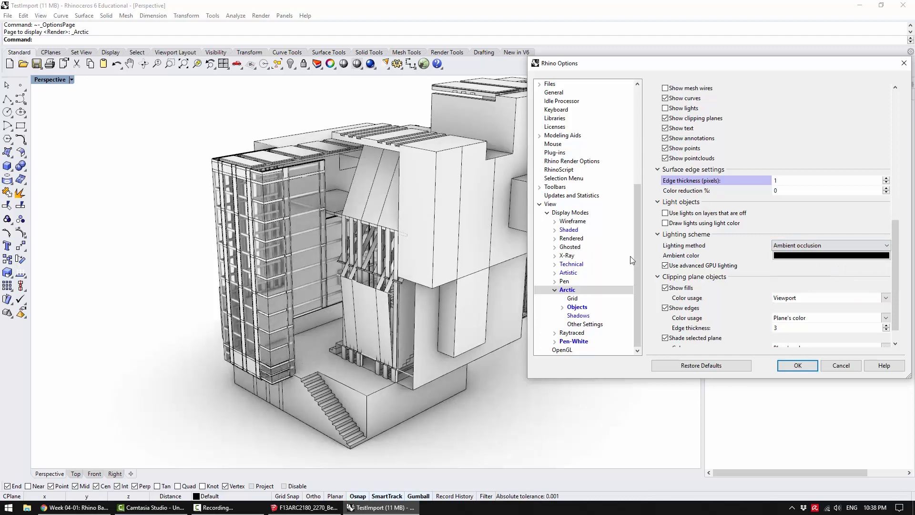
left_click(797, 365)
scroll(409, 305, "up", 3)
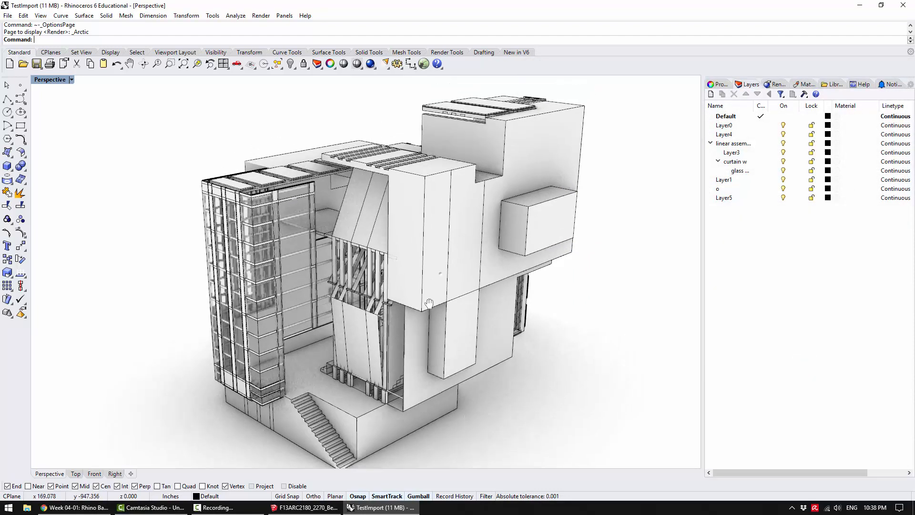
scroll(333, 331, "down", 3)
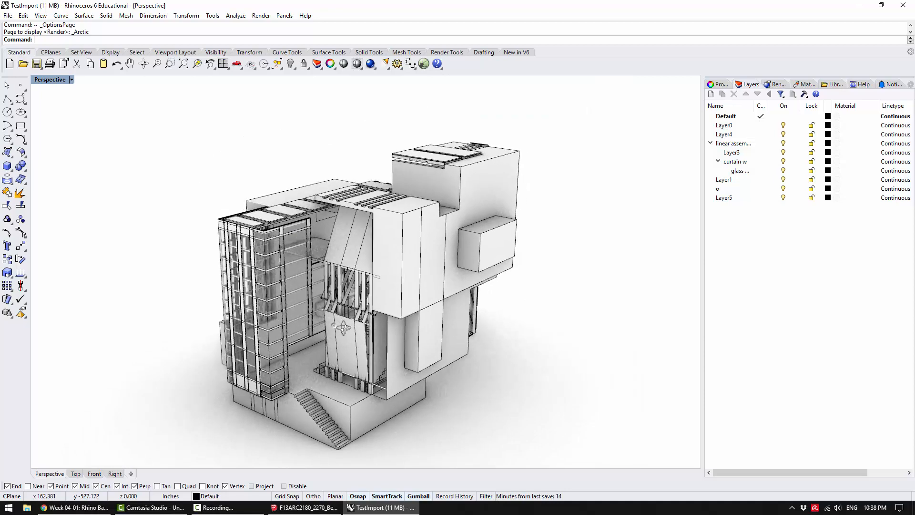
right_click_drag(358, 303, 360, 285)
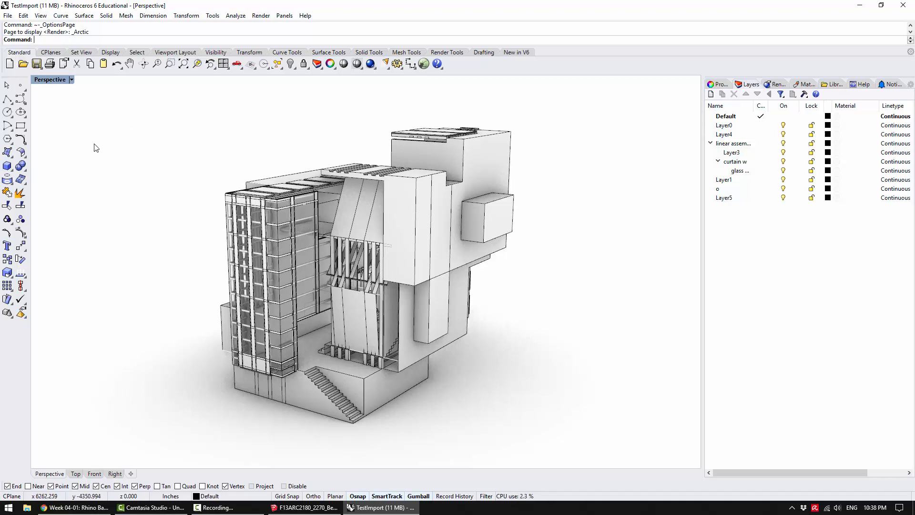
Switch to the SketchUp model, collapse the styles settings, and orbit around the building to compare its appearance.
left_click(305, 507)
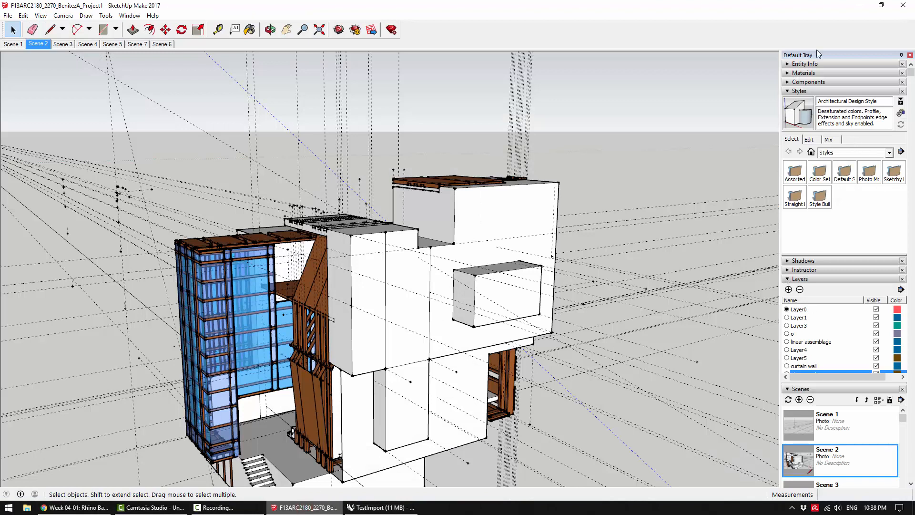
left_click(799, 91)
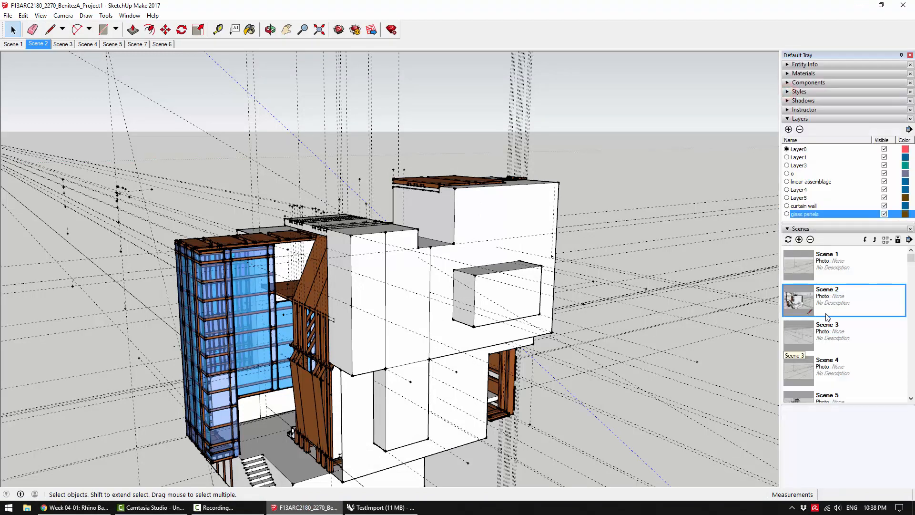
right_click(355, 323)
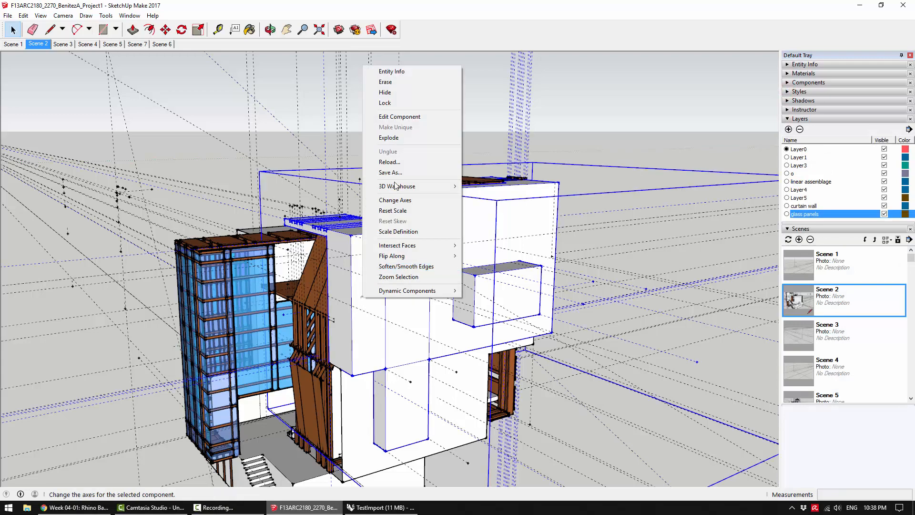
middle_click_drag(372, 203, 390, 200)
left_click(229, 228)
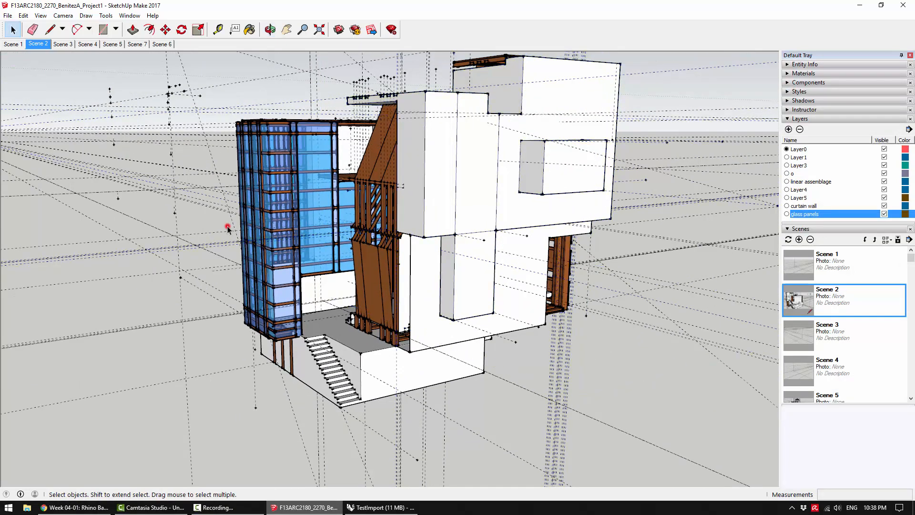
Switch to Rhino, open the Named Views window, and enlarge it to show the thumbnails of all imported scenes.
key("alt+Tab")
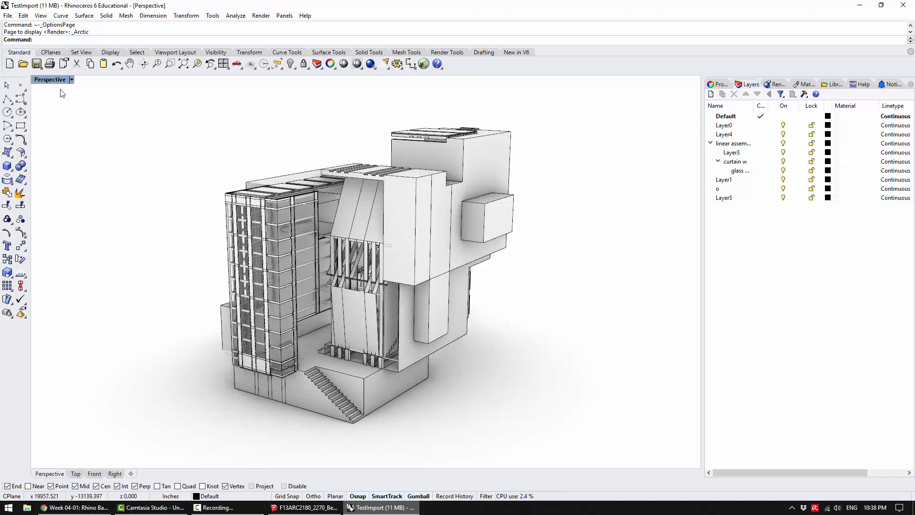
left_click(52, 80)
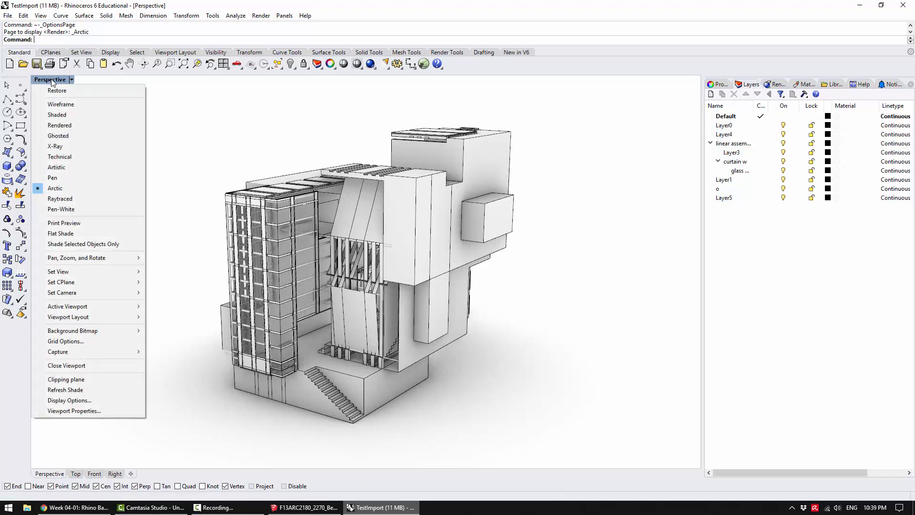
mouse_move(115, 271)
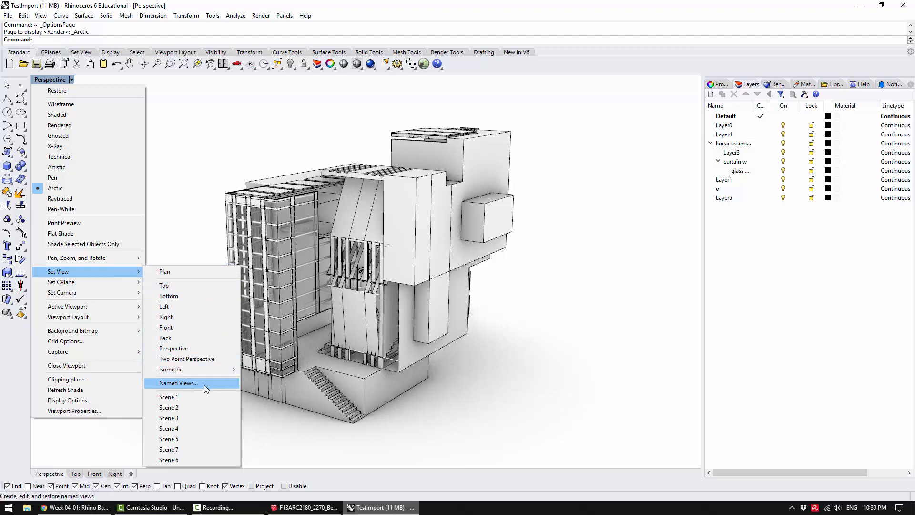
left_click(184, 382)
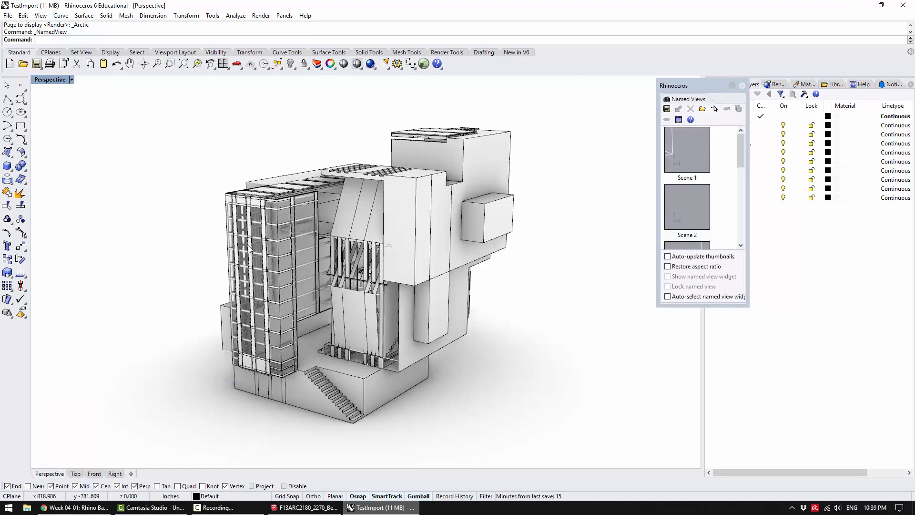
left_click_drag(752, 313, 890, 478)
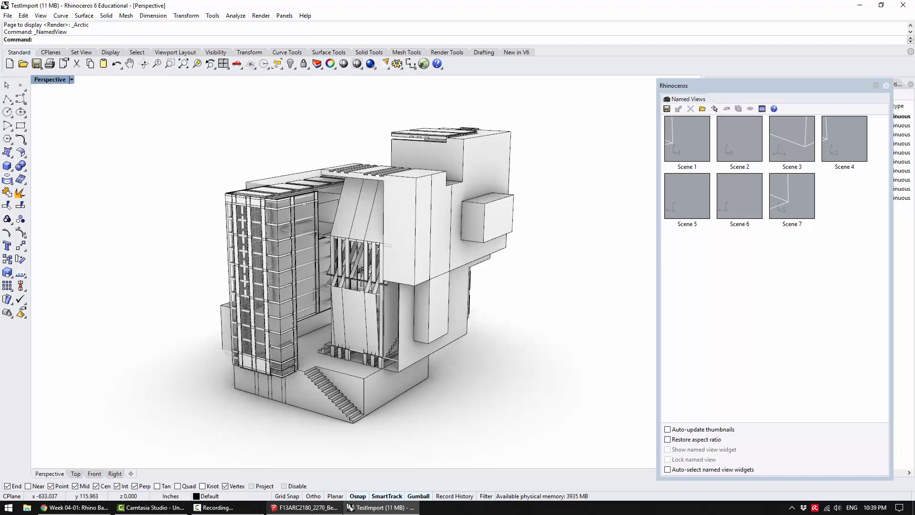
Check the scenes in SketchUp, return to Rhino, and delete the Scene 1 to Scene 7 named views.
left_click(305, 507)
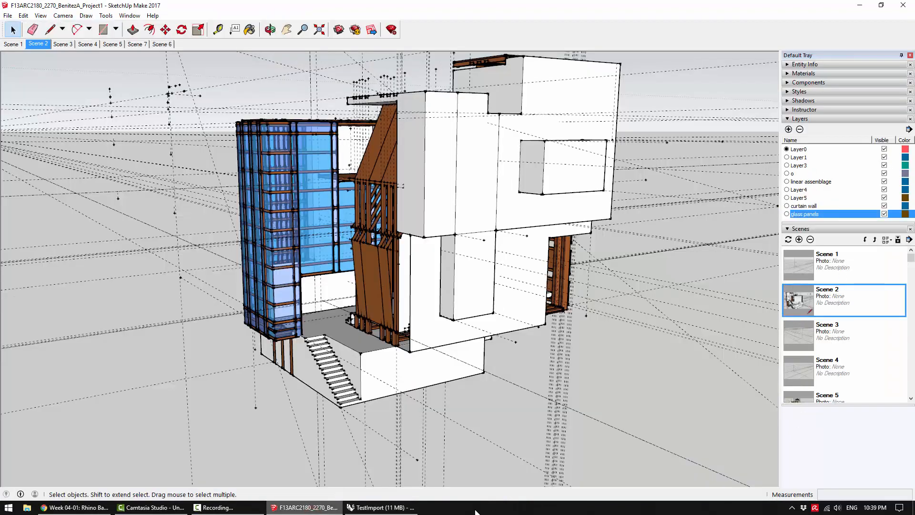
left_click(381, 507)
left_click(805, 209)
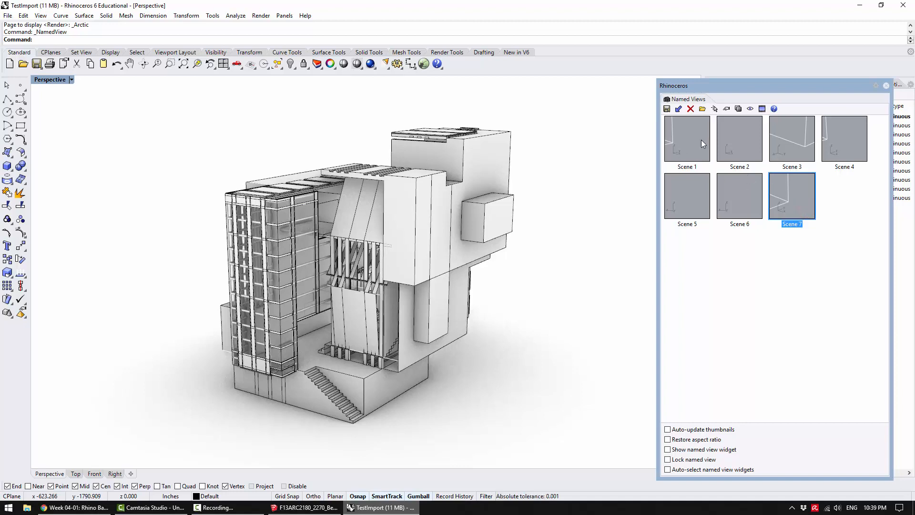
left_click_drag(848, 206, 706, 139)
left_click(691, 111)
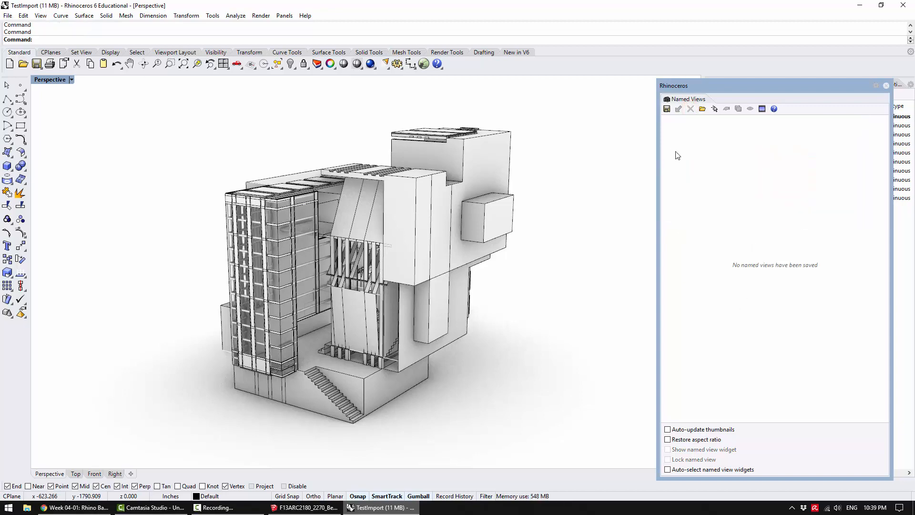
Frame the whole building from a raised corner angle facing the glazed tower and save it as the named view Overall01.
scroll(346, 247, "up", 5)
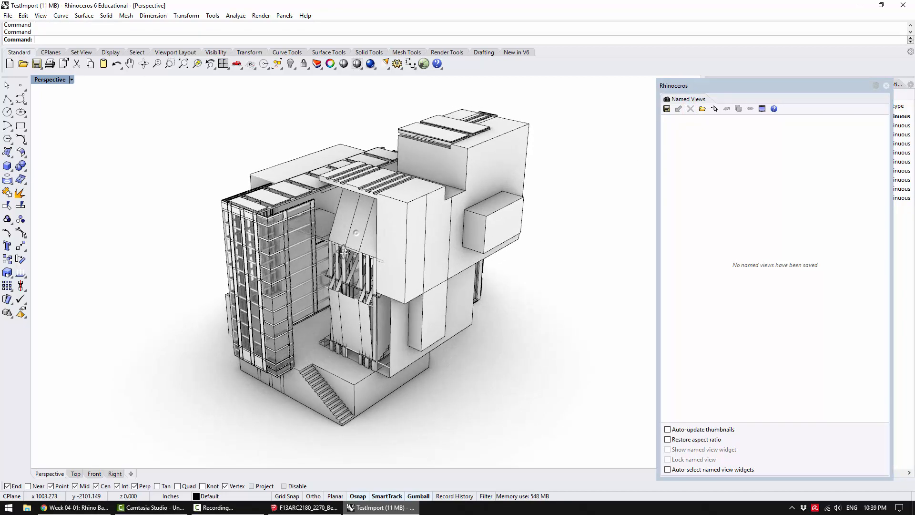
scroll(346, 246, "down", 4)
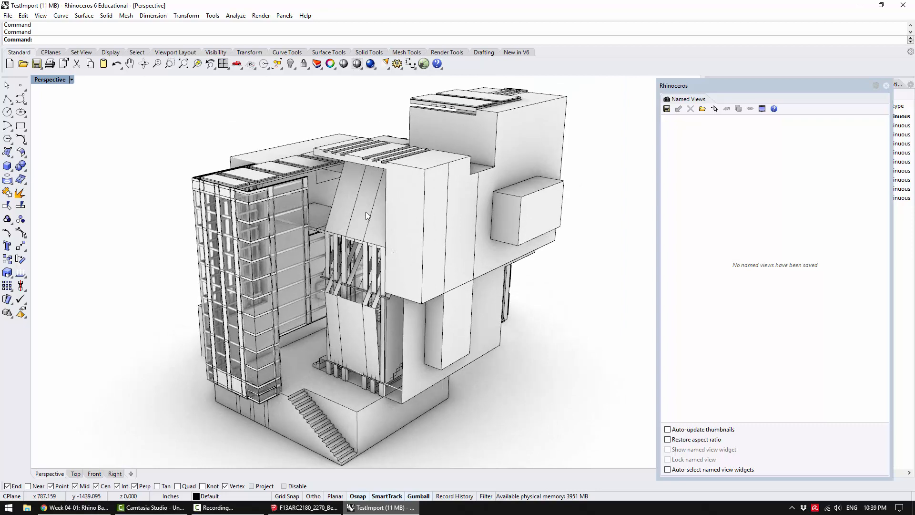
right_click_drag(369, 216, 357, 242, "shift")
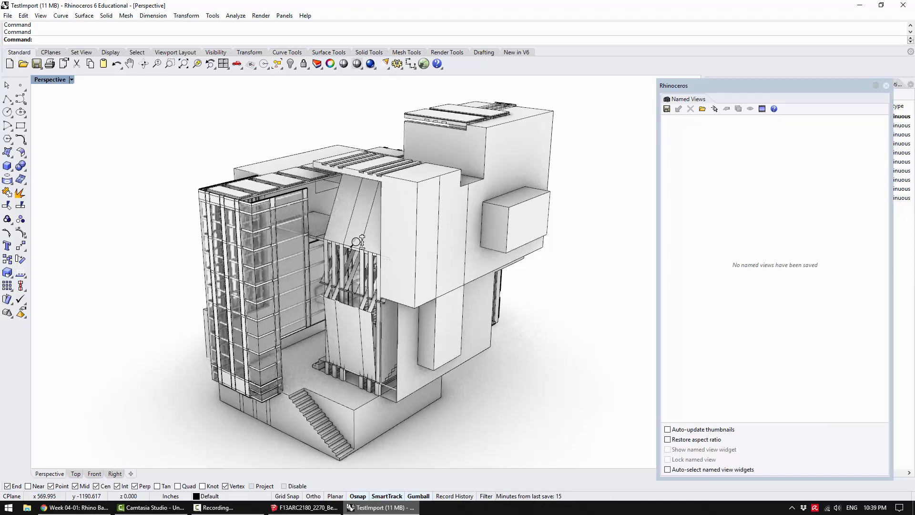
scroll(359, 255, "up", 5)
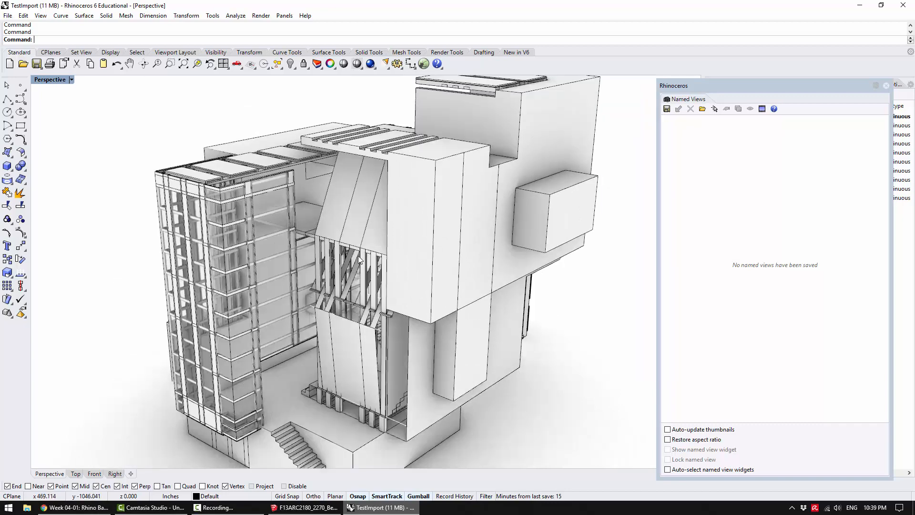
scroll(358, 255, "down", 3)
scroll(358, 256, "up", 3)
scroll(359, 255, "down", 3)
scroll(358, 255, "up", 2)
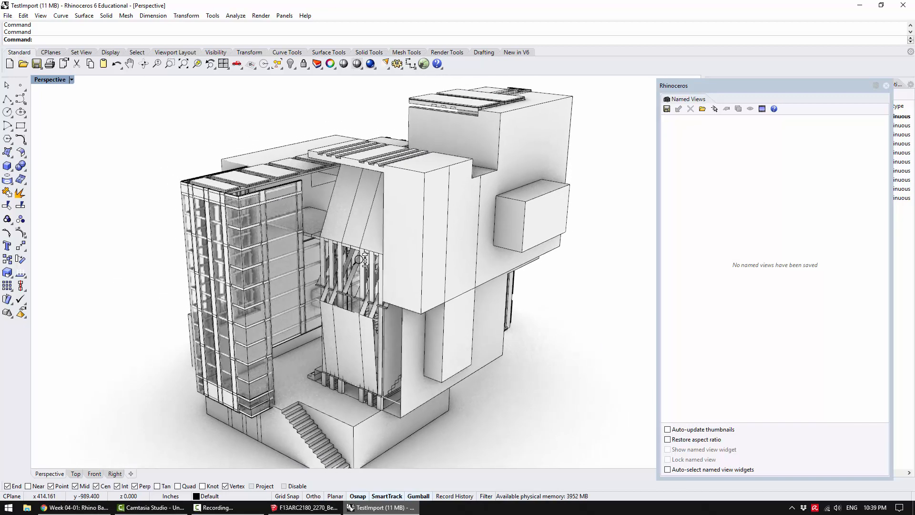
scroll(361, 257, "down", 3)
mouse_move(381, 261)
right_mouse_down("shift")
mouse_move(396, 247)
mouse_move(388, 250)
right_mouse_up("shift")
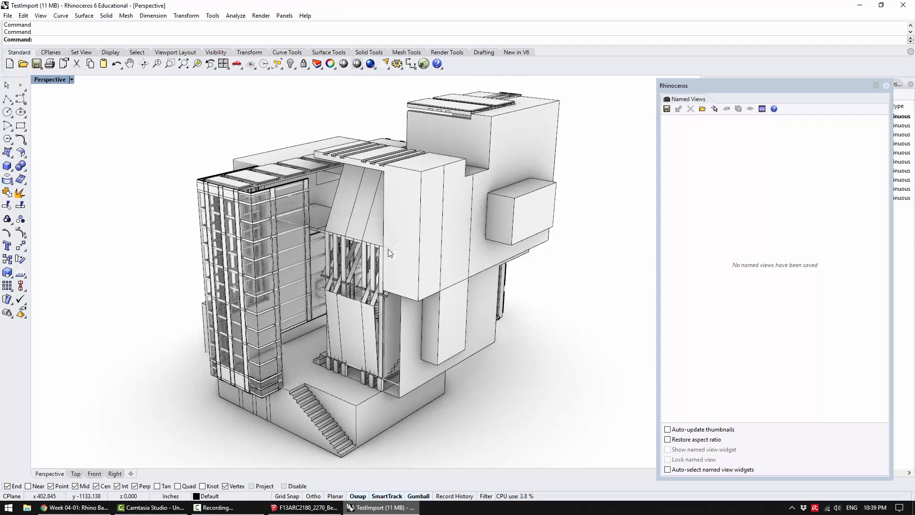
left_click(667, 108)
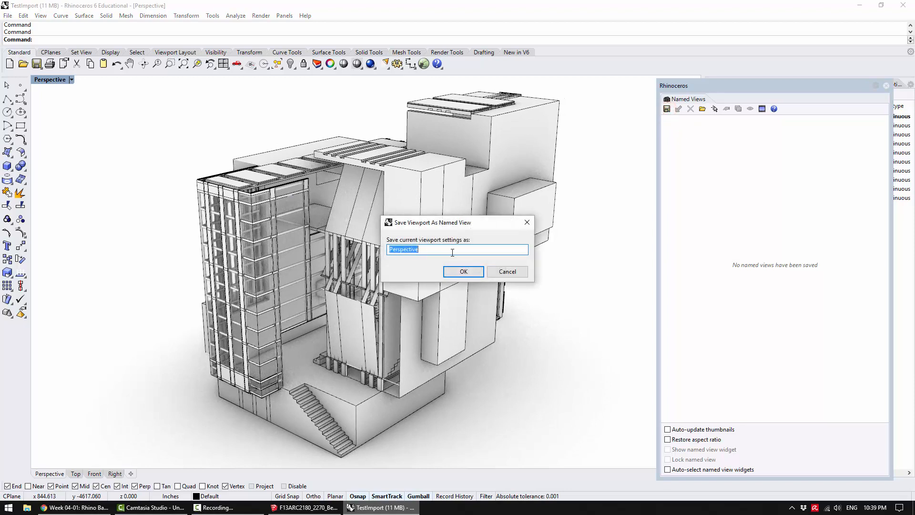
type("Ob")
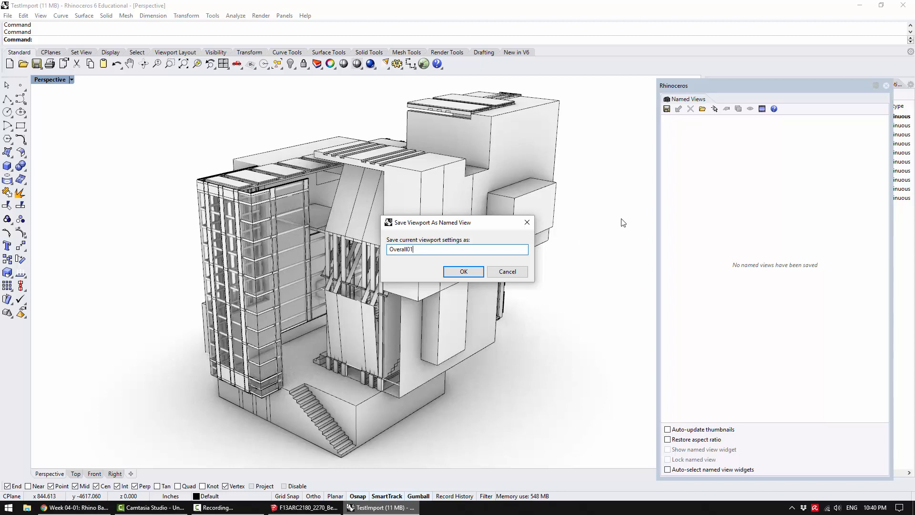
key("Return")
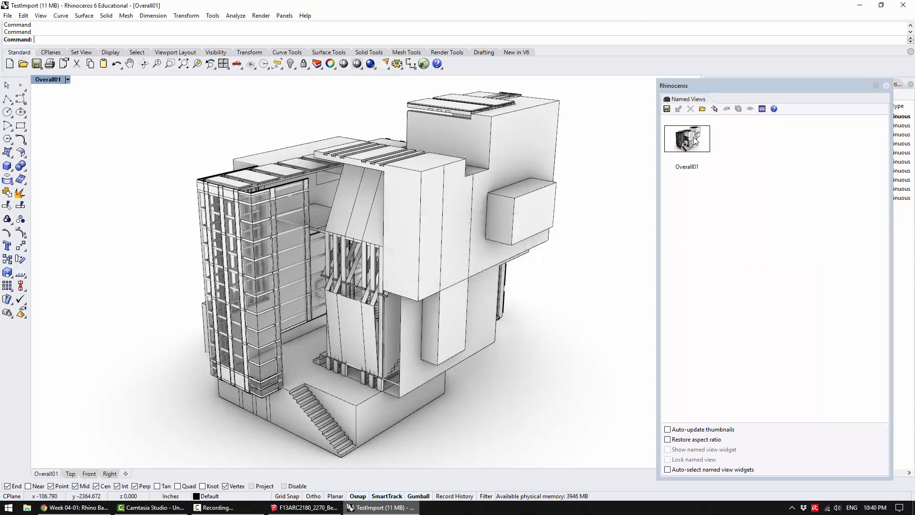
Orbit to the building's opposite side with the exterior stairs and save it as the named view Overall02.
right_click_drag(596, 253, 287, 204)
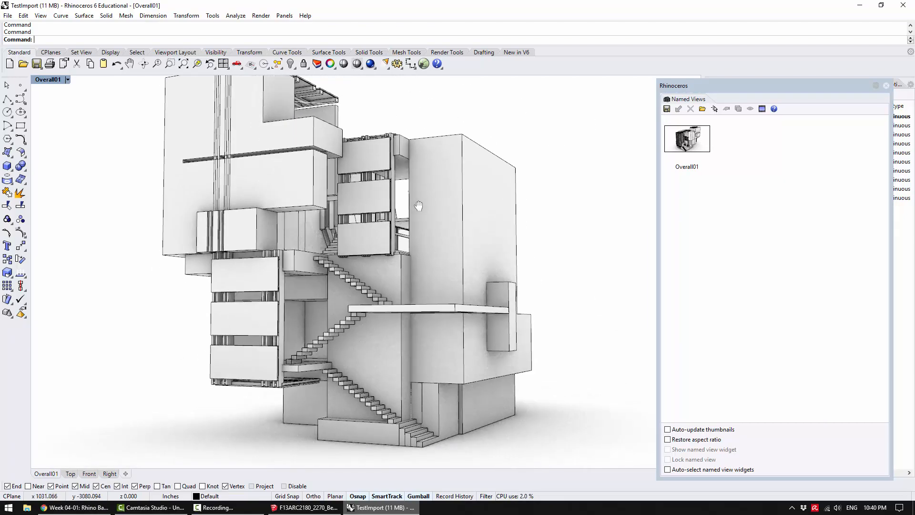
mouse_move(419, 206)
right_mouse_down()
mouse_move(377, 191)
mouse_move(428, 204)
right_mouse_up()
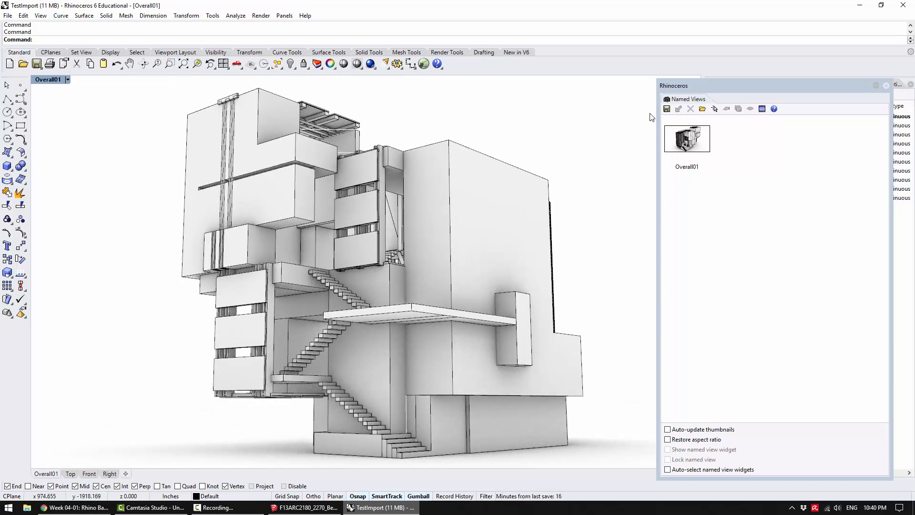
left_click(667, 108)
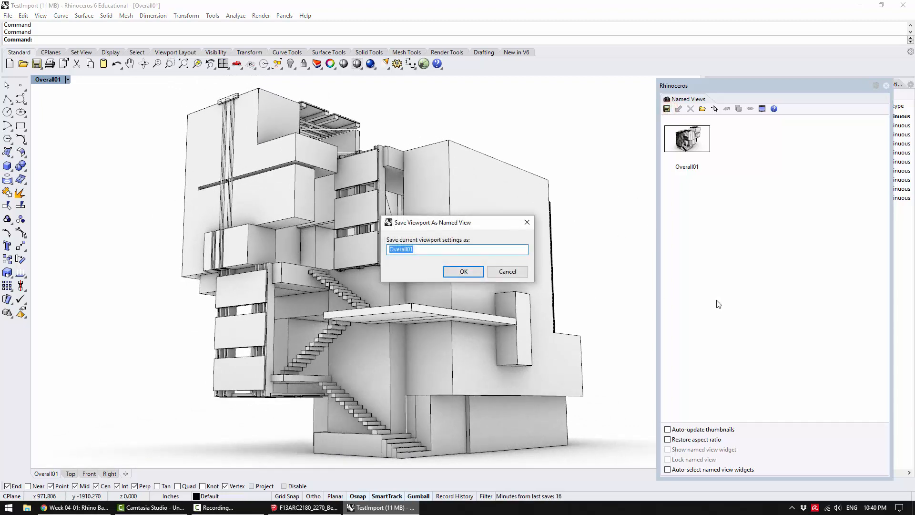
key("End")
key("BackSpace")
left_click(456, 273)
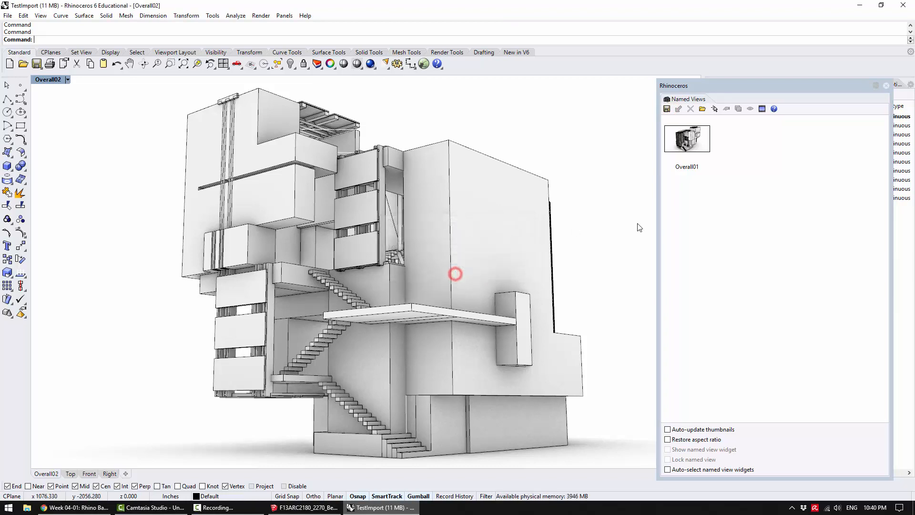
Restore the Overall01 and Overall02 named views alternately to compare them, ending on Overall02.
double_click(701, 151)
left_click(747, 150)
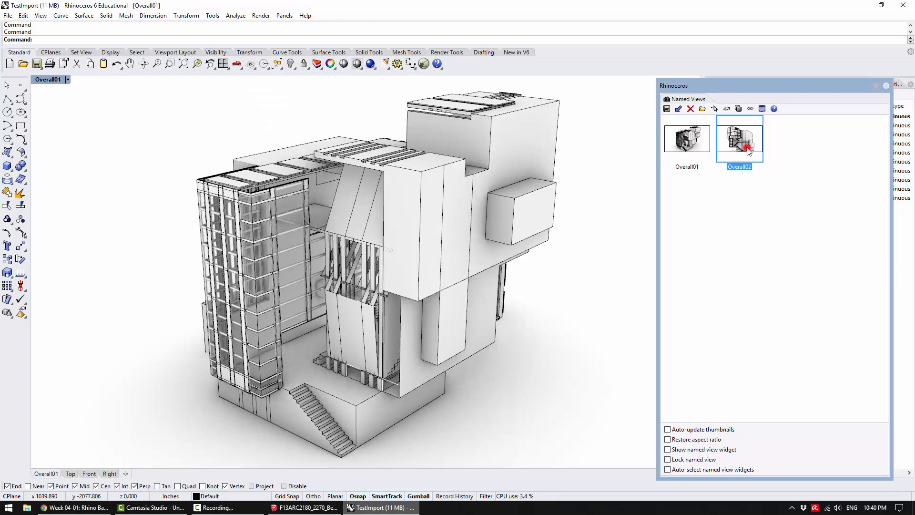
double_click(748, 149)
double_click(708, 140)
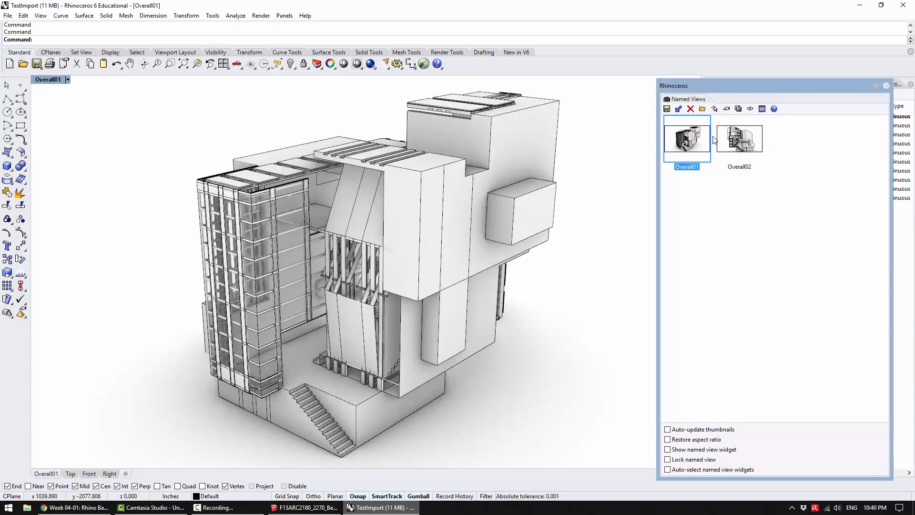
double_click(729, 141)
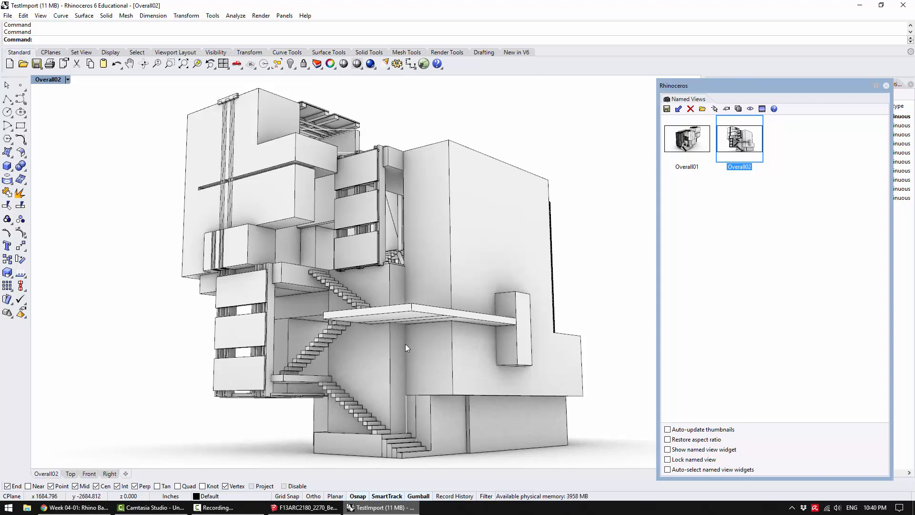
Try the Wireframe and Technical display modes in the Overall02 viewport, and return it to Arctic.
left_click(49, 80)
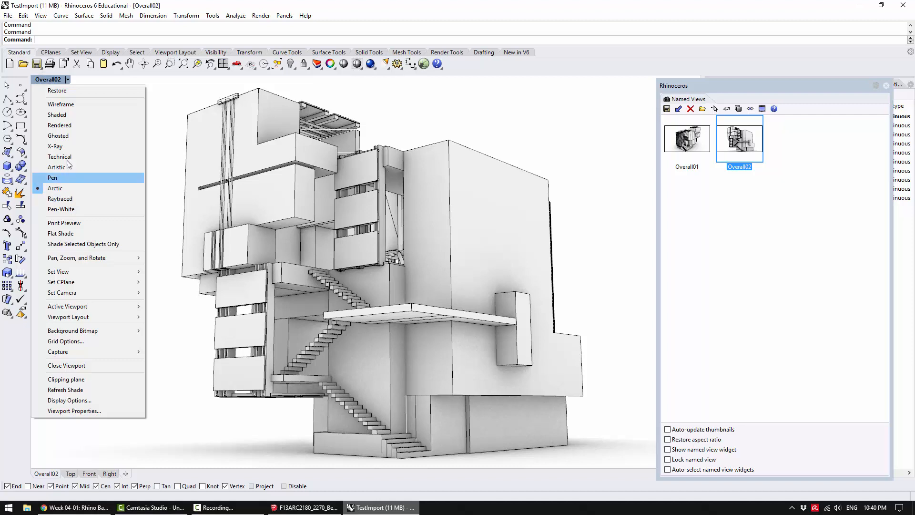
left_click(74, 105)
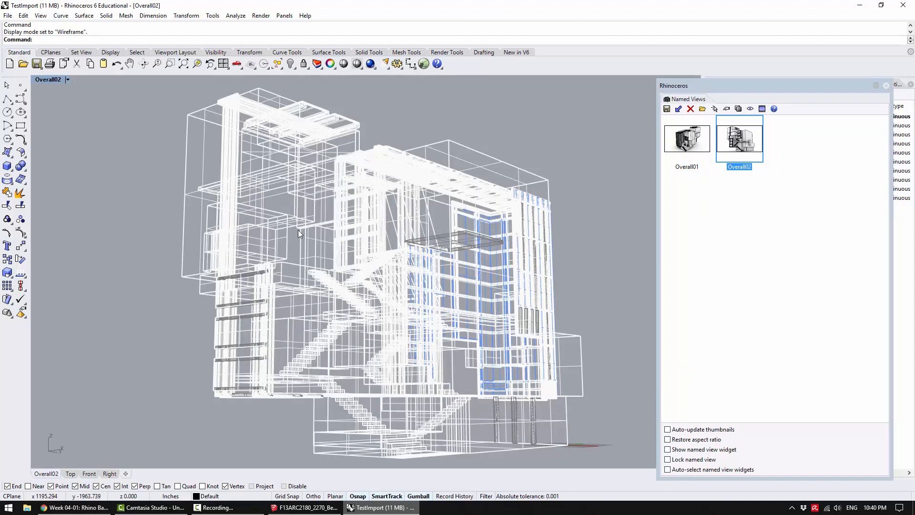
left_click(46, 83)
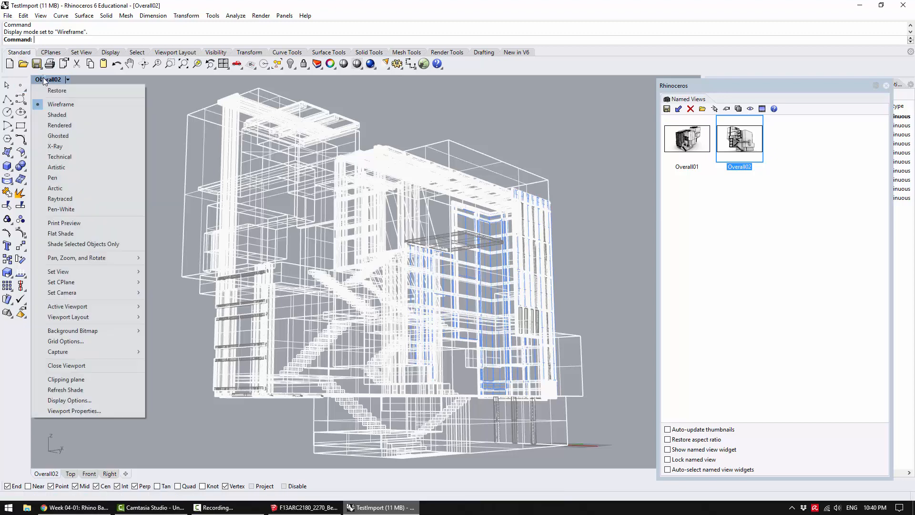
left_click(86, 156)
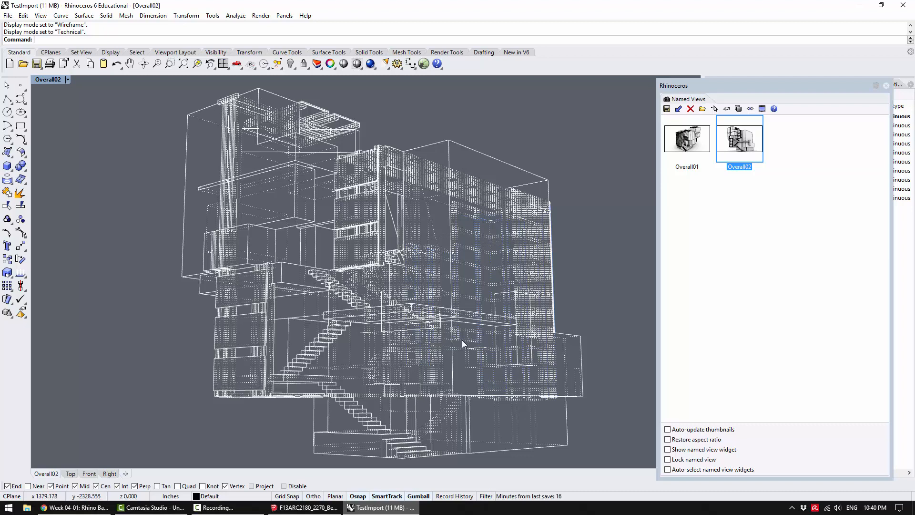
left_click(50, 79)
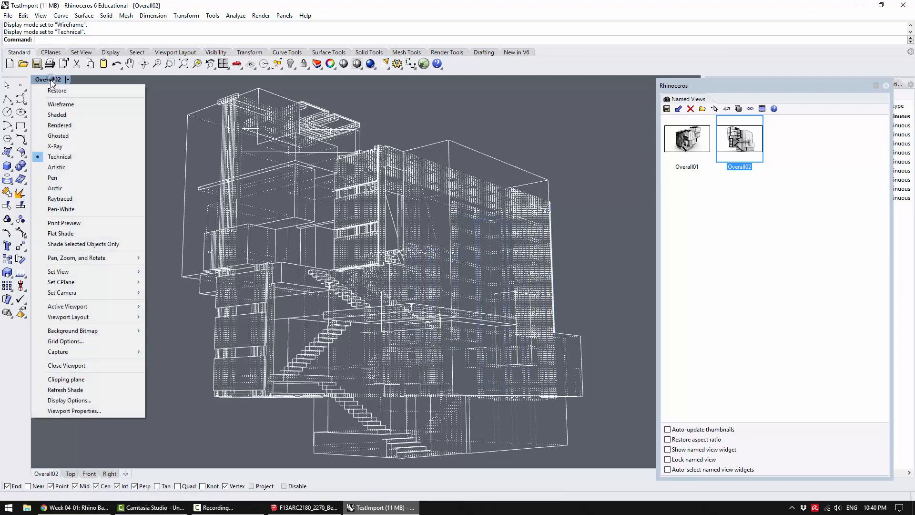
left_click(66, 189)
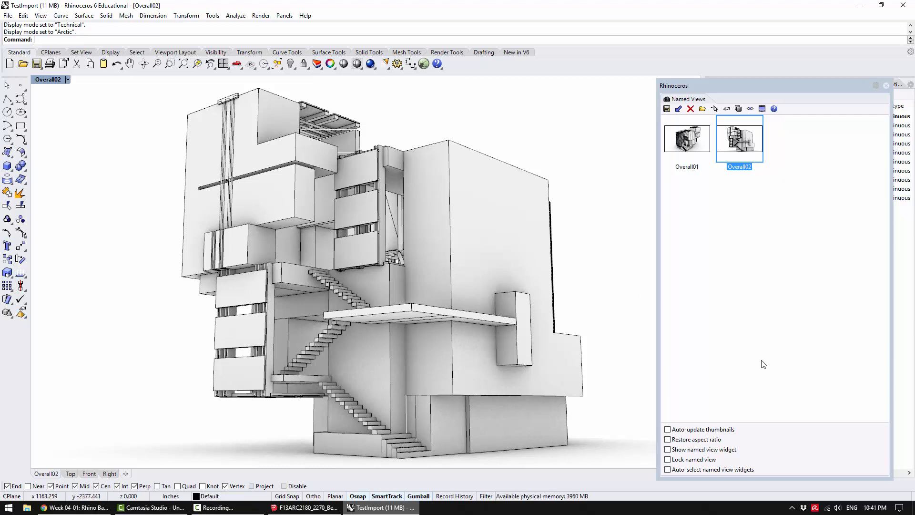
Move the camera inside the building to face the interior stairs and shrink the Named Views window to uncover the model.
left_click(52, 79)
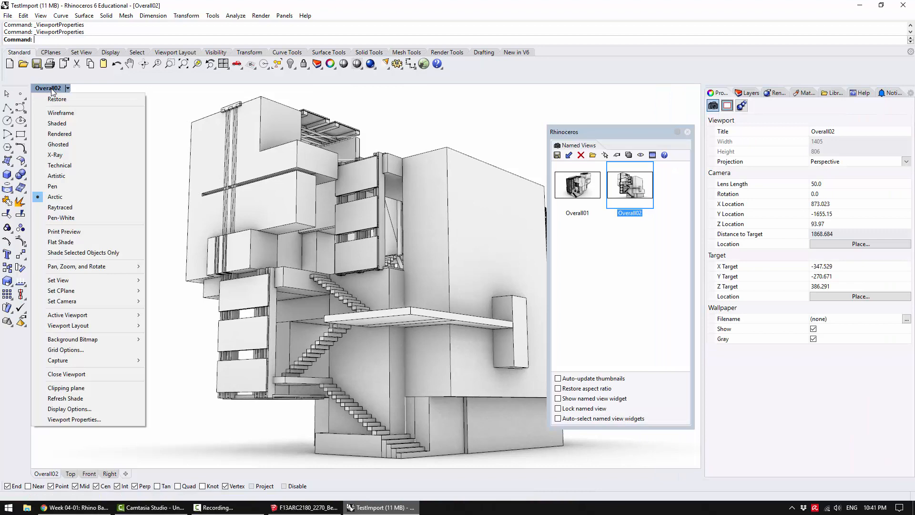
key("Escape")
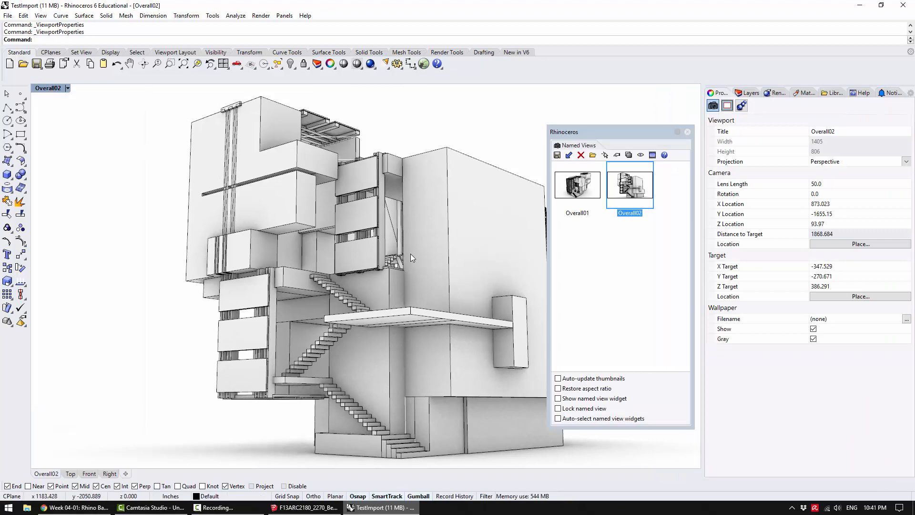
right_click_drag(410, 254, 287, 370)
scroll(287, 370, "up", 7)
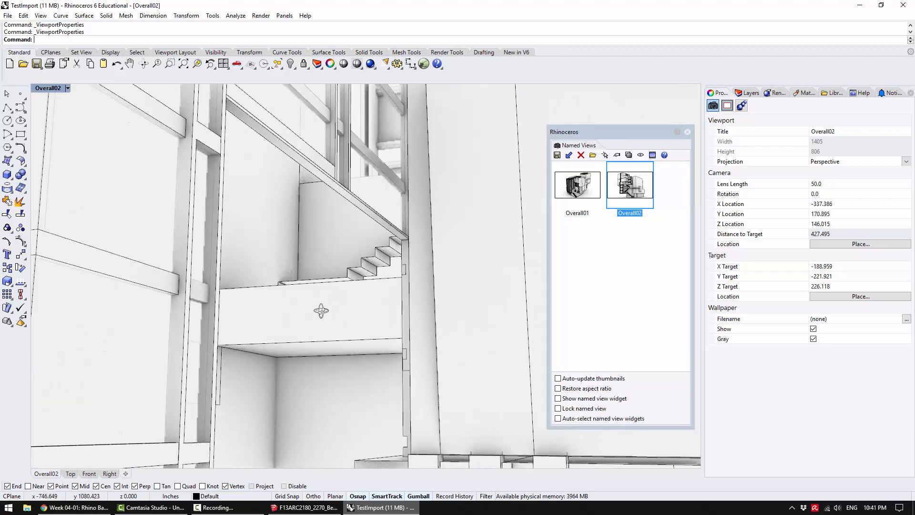
scroll(323, 305, "up", 4)
right_click_drag(324, 304, 435, 259)
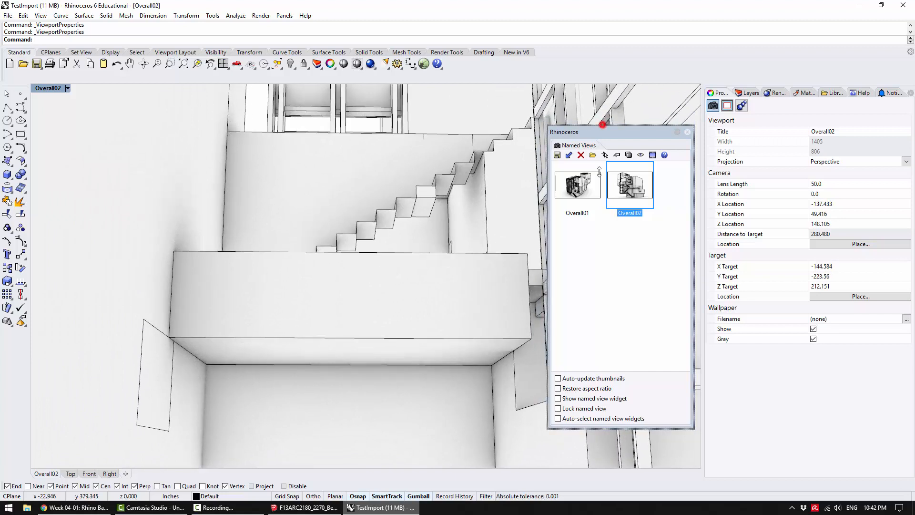
left_click_drag(603, 124, 616, 326)
right_click_drag(448, 284, 457, 288)
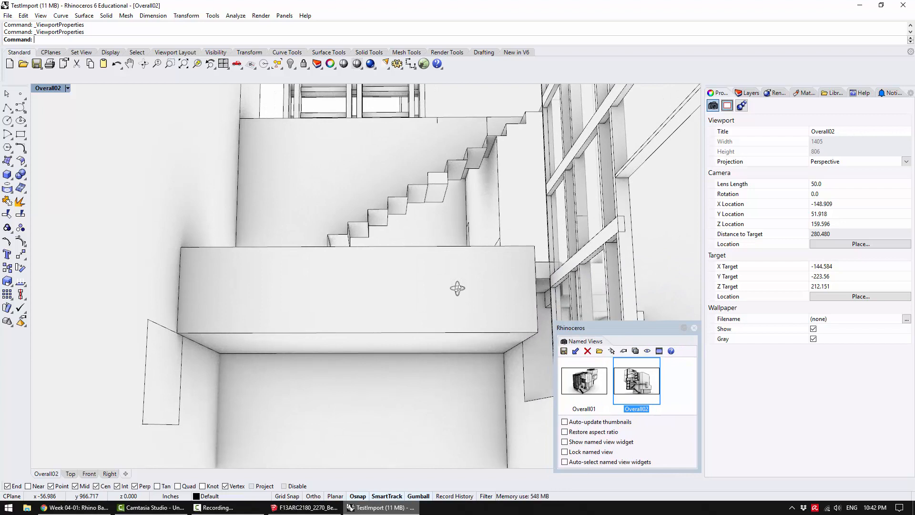
Set the perspective field of view angle to 30 and reframe the interior with the stairs and the curtain wall framing.
type("PerspectiveAngle")
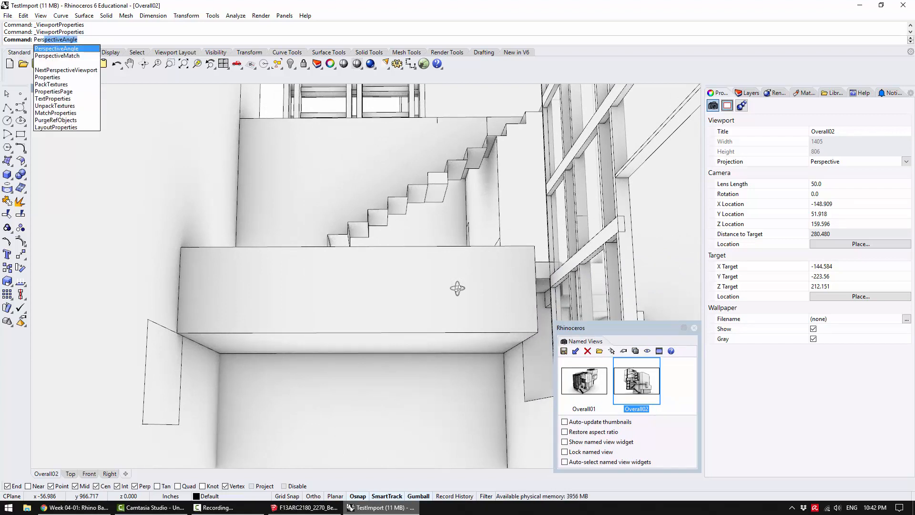
left_click(93, 49)
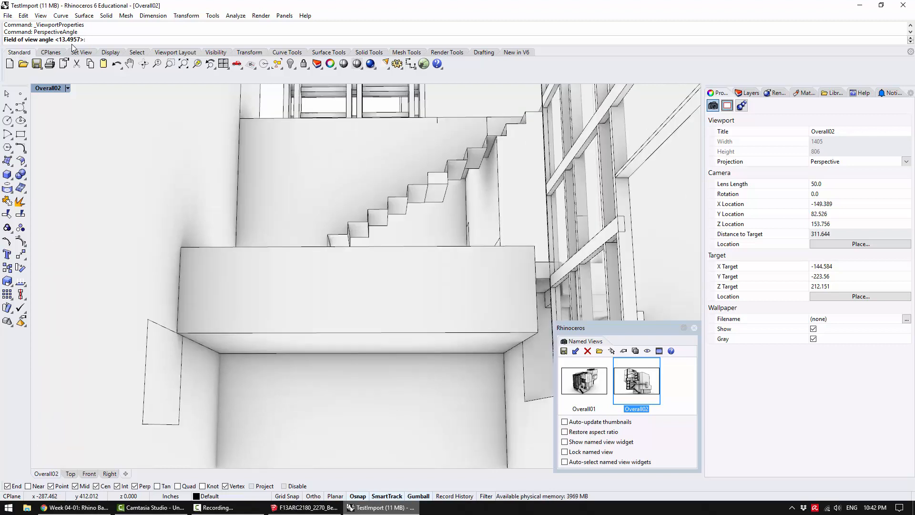
key("Return")
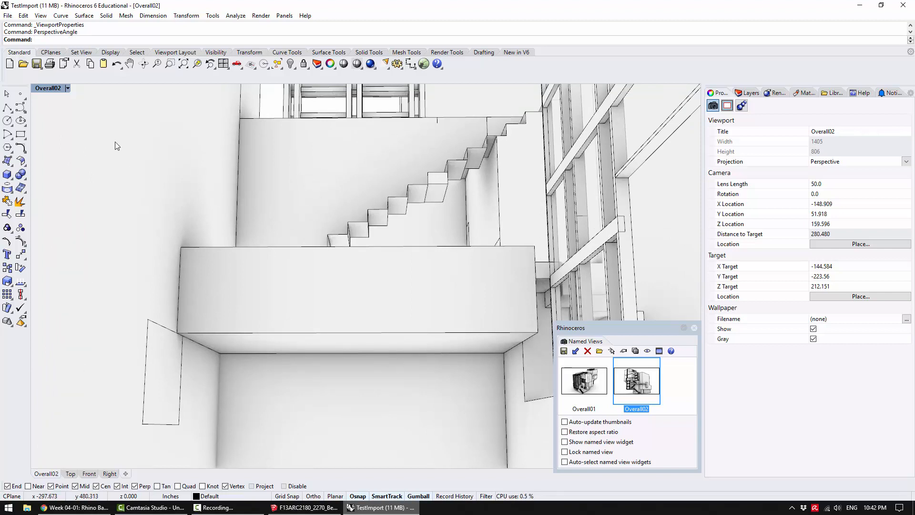
key("Return")
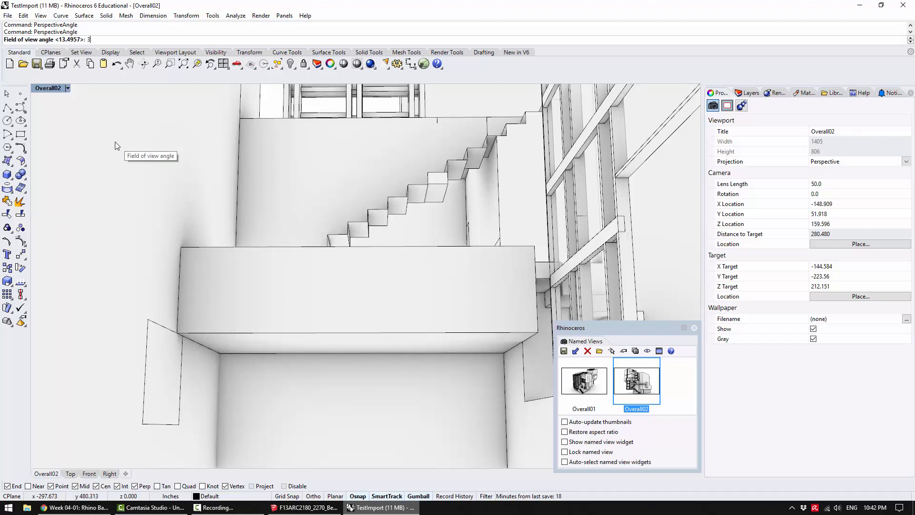
key("Return")
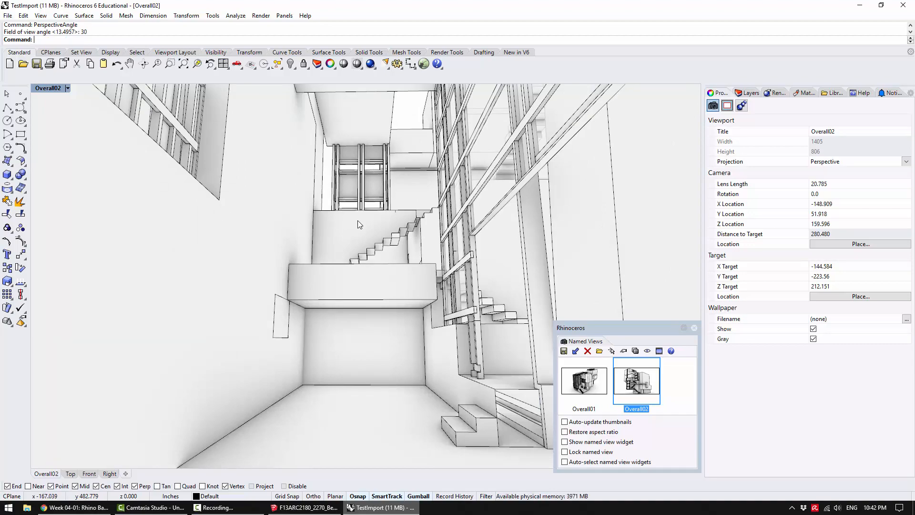
right_click_drag(362, 222, 380, 254, "shift")
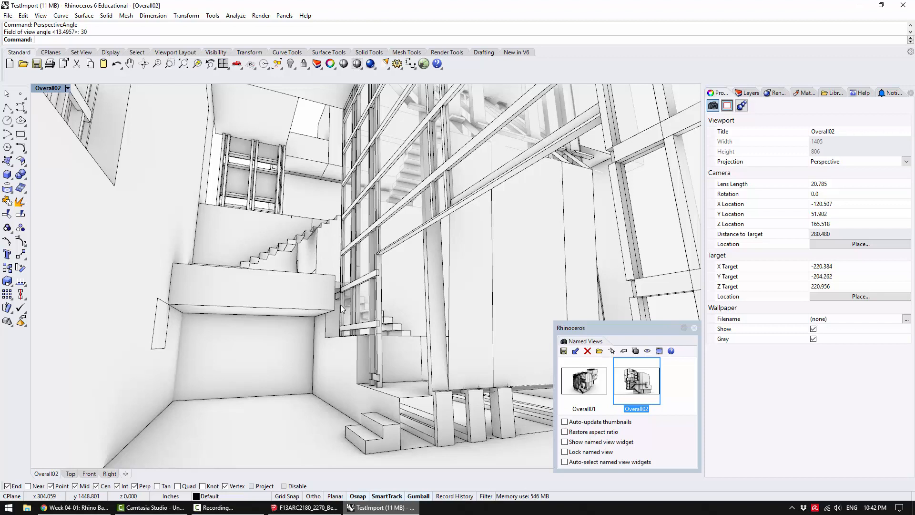
scroll(341, 308, "down", 2)
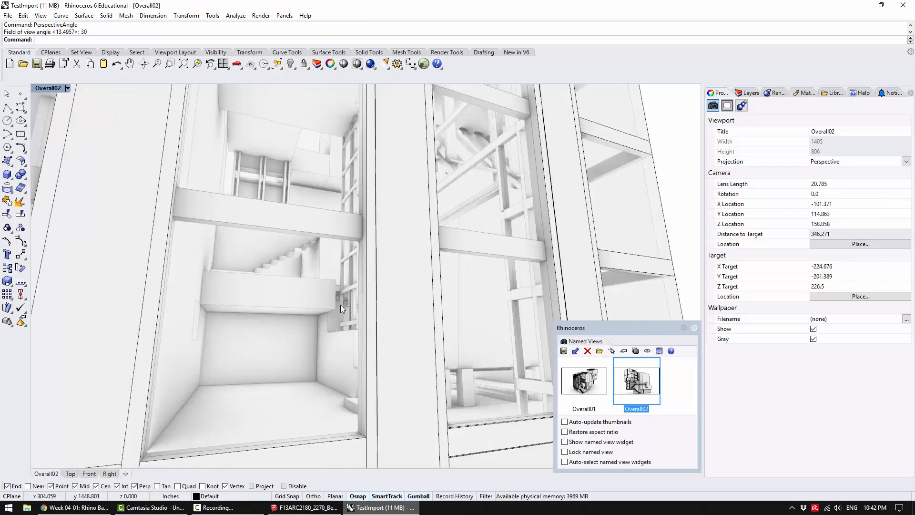
scroll(340, 305, "up", 2)
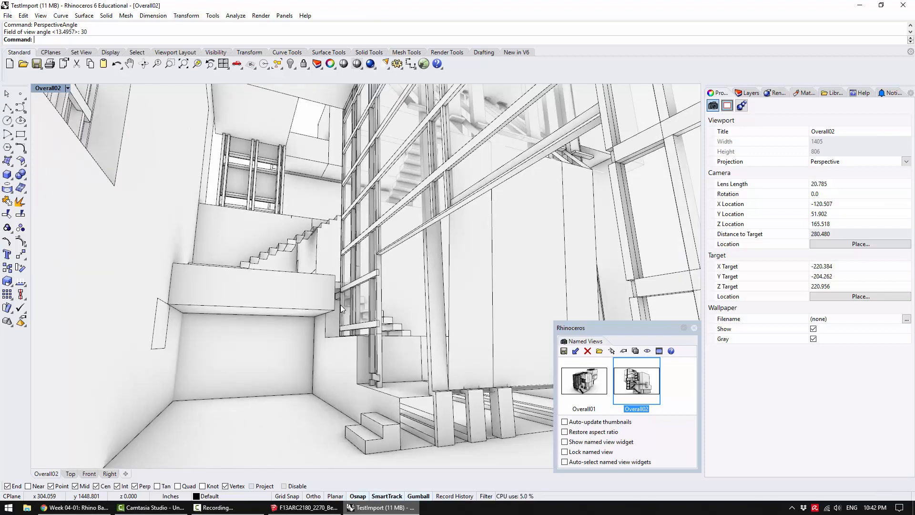
Back the camera outside the glazed tower and hide the grouped curtain wall framing and glass.
scroll(341, 305, "down", 4)
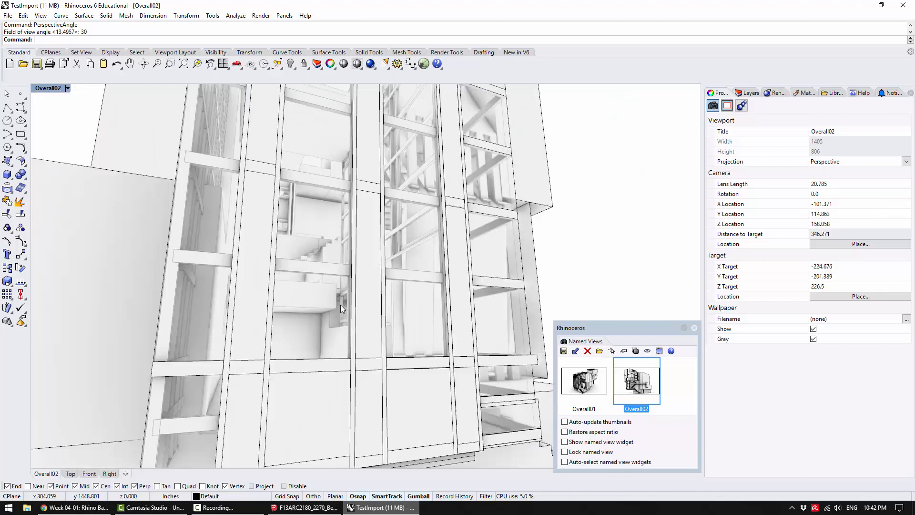
left_click(373, 280)
left_click(582, 271)
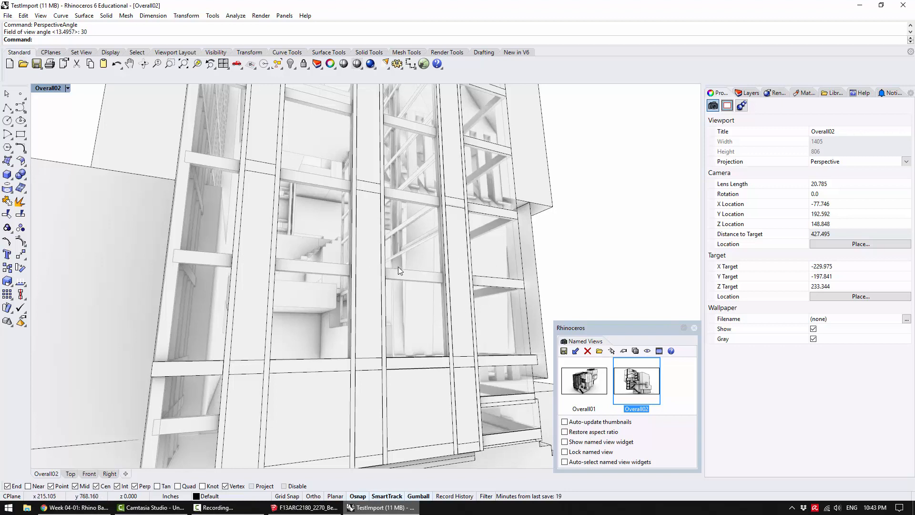
left_click(436, 272)
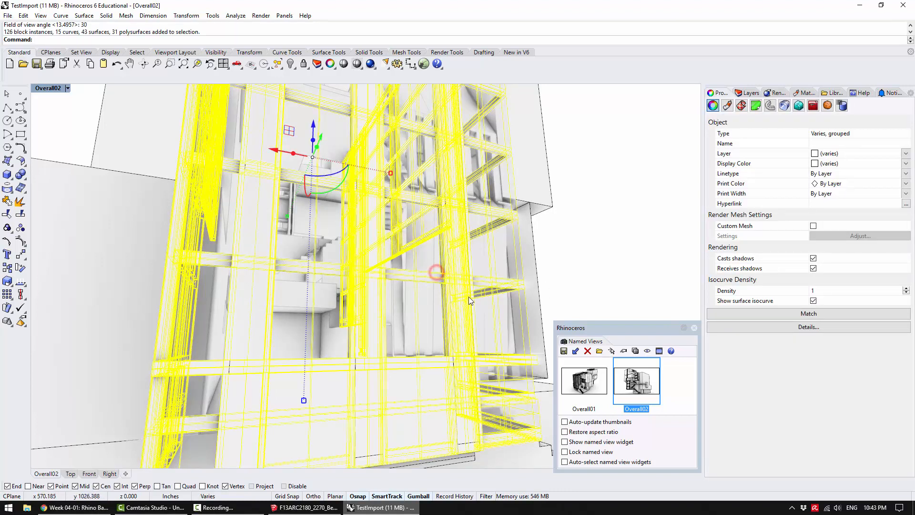
left_click(748, 93)
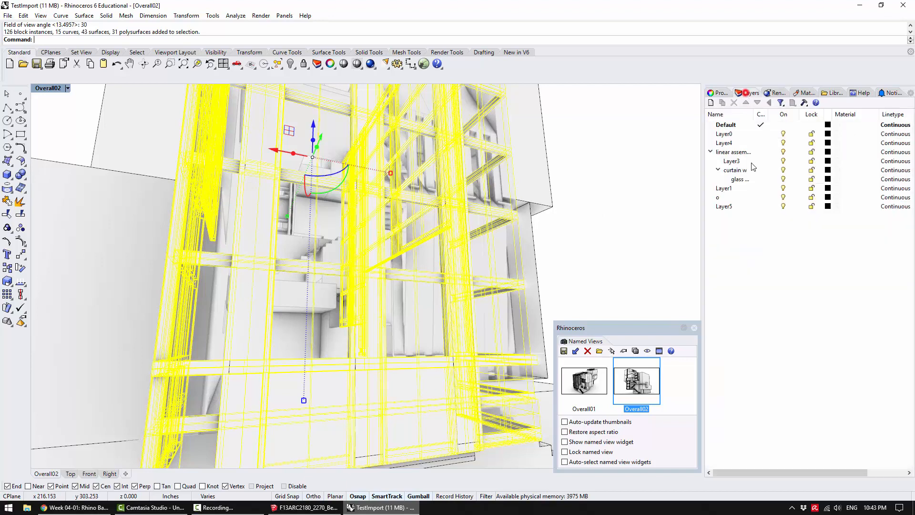
type("Hide")
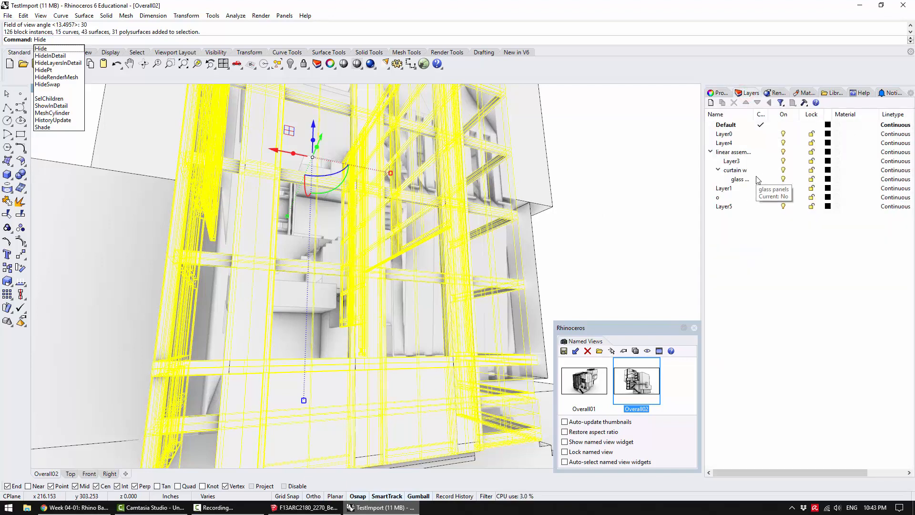
key("Return")
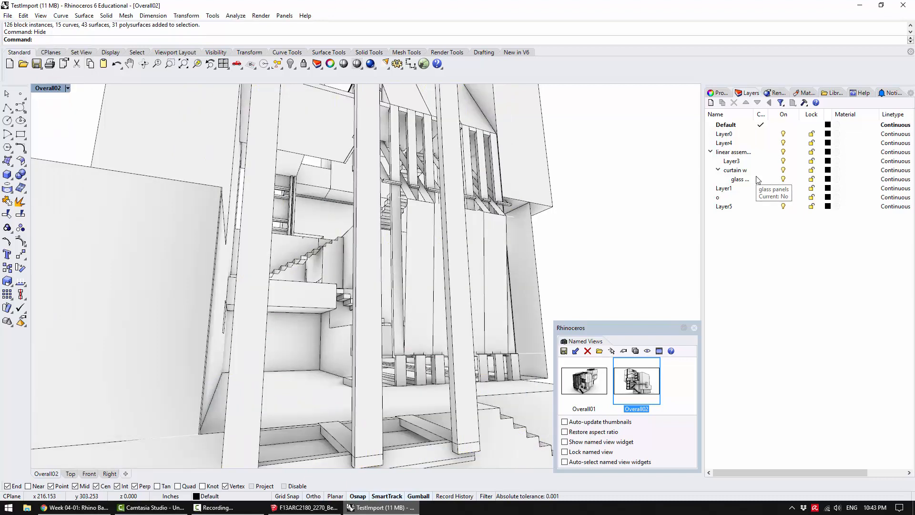
Hide the three vertical mullions still standing in front of the interior.
left_click(374, 241)
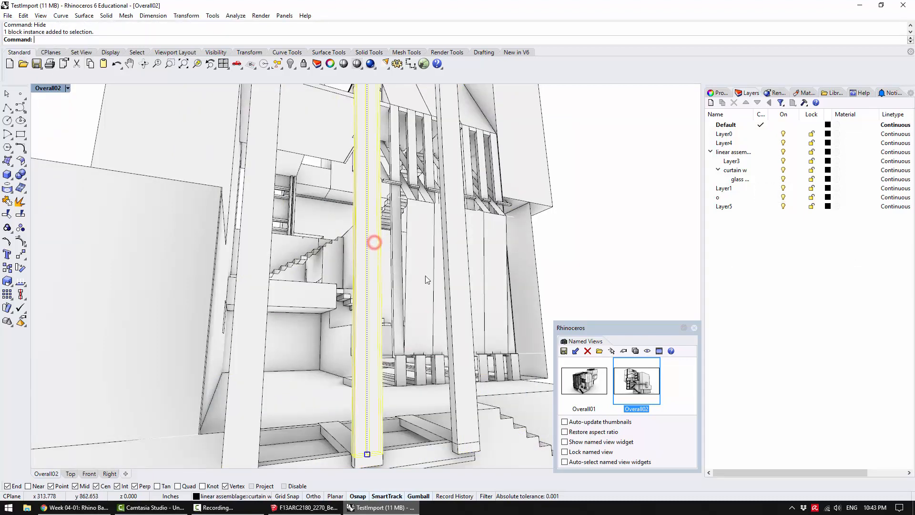
left_click(463, 273, "shift")
left_click(256, 289, "shift")
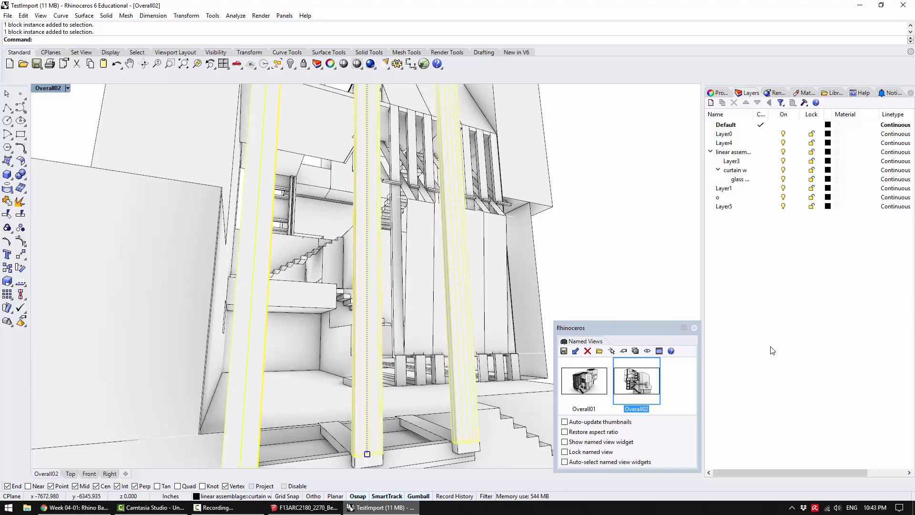
type("Hide")
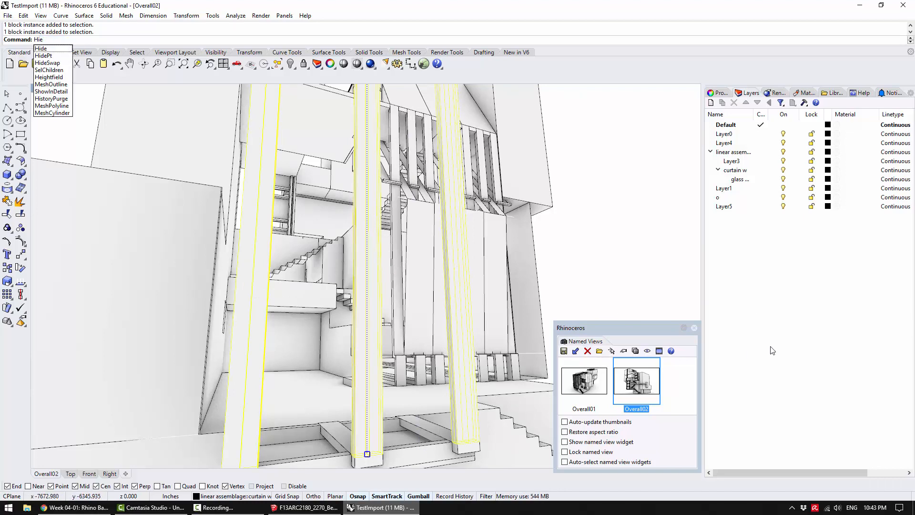
key("Return")
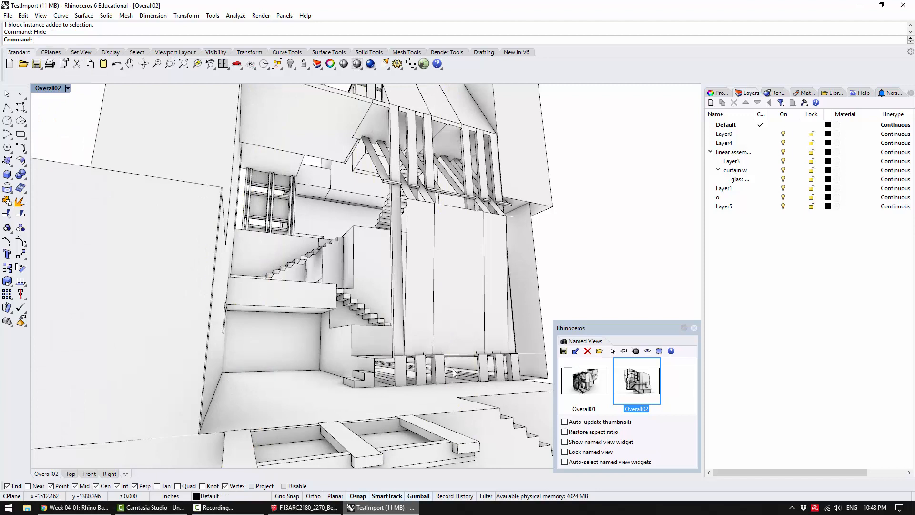
Check the unobstructed interior view and show all hidden objects again.
left_click(374, 269)
scroll(346, 279, "up", 3)
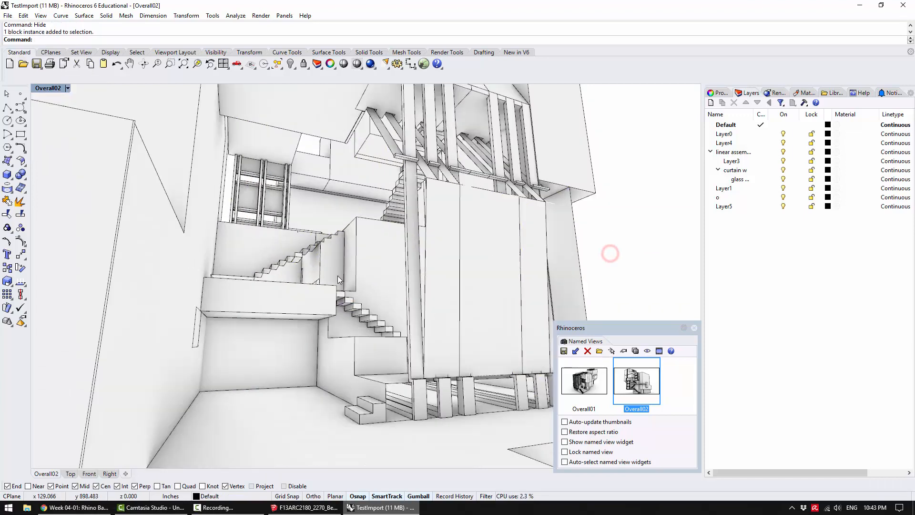
scroll(340, 280, "down", 1)
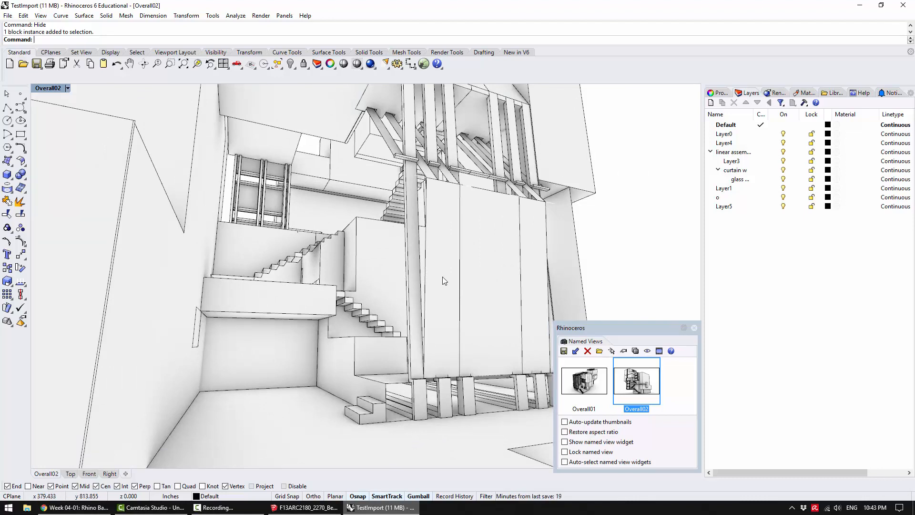
type("Show")
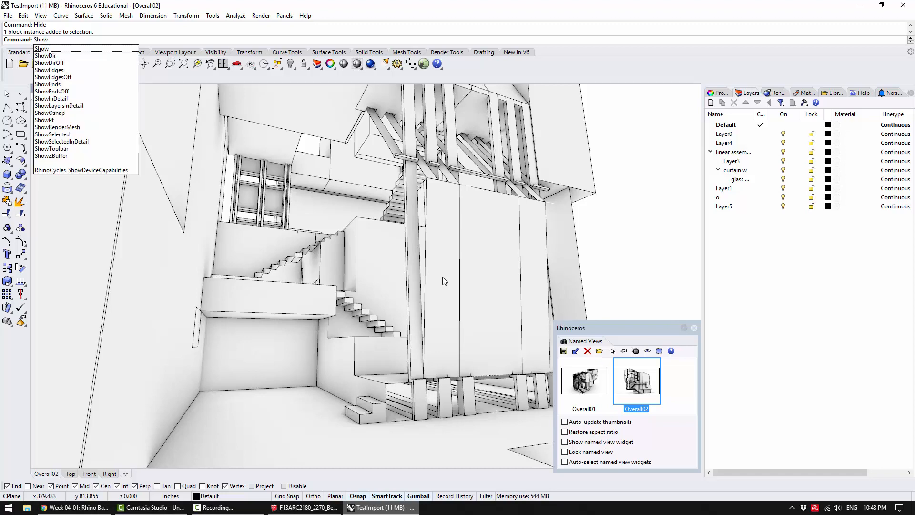
key("Return")
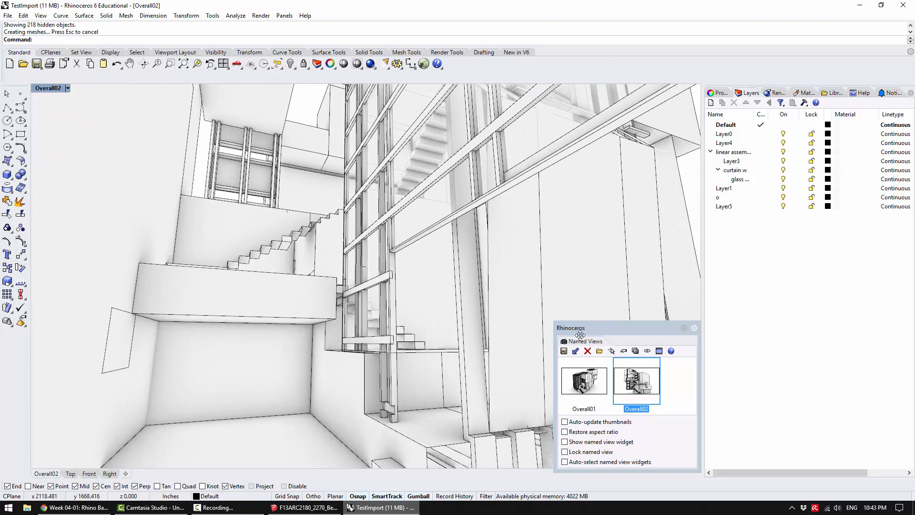
Save the interior stair view as the named view Interior01 and enlarge the Named Views window to fit all thumbnails.
left_click(564, 351)
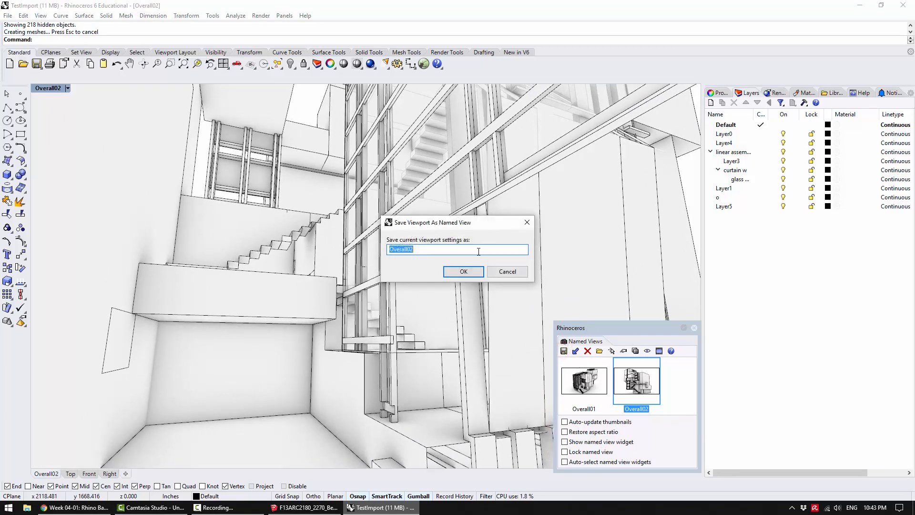
type("Interior01")
key("Return")
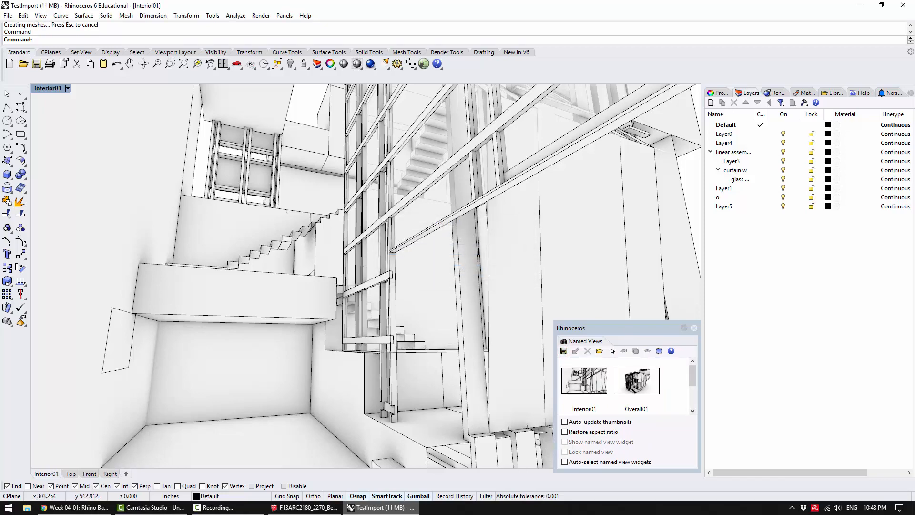
left_click_drag(644, 323, 644, 263)
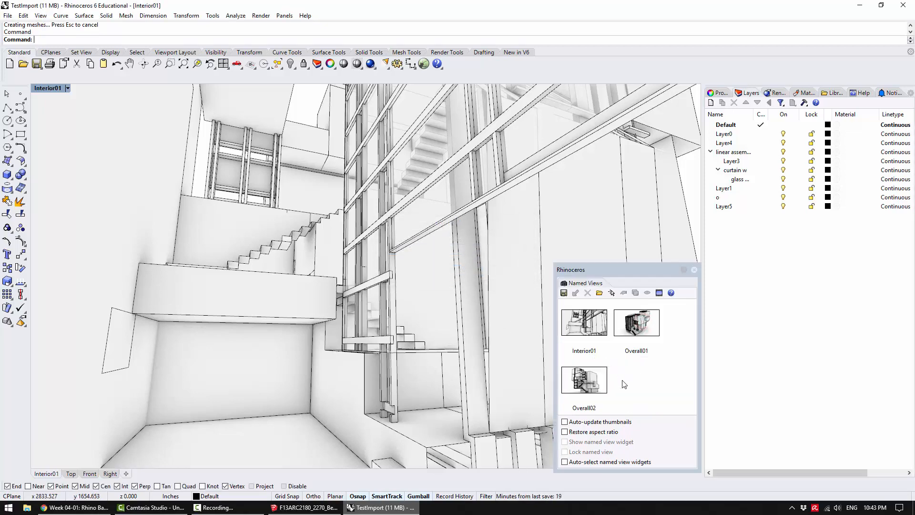
Examine the building's exterior from several sides and return to the interior stair space to explore further camera angles.
scroll(395, 316, "down", 10)
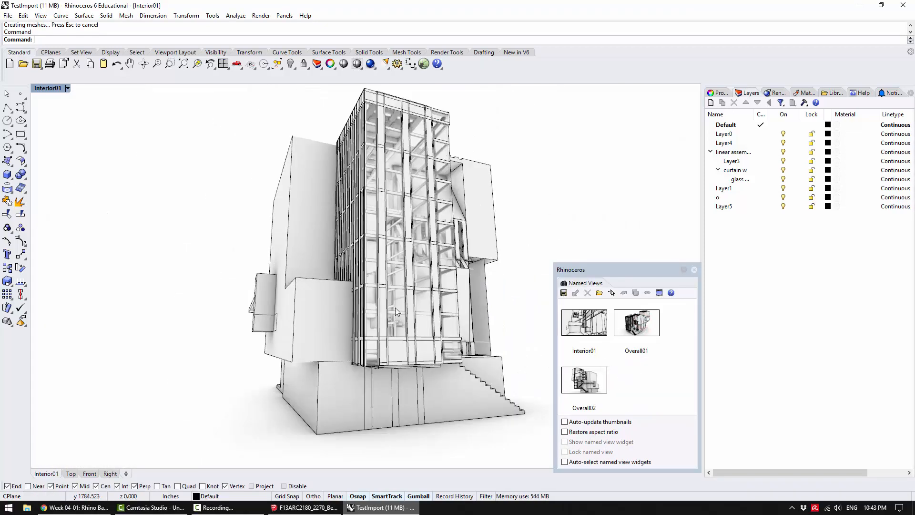
right_click_drag(365, 299, 300, 313)
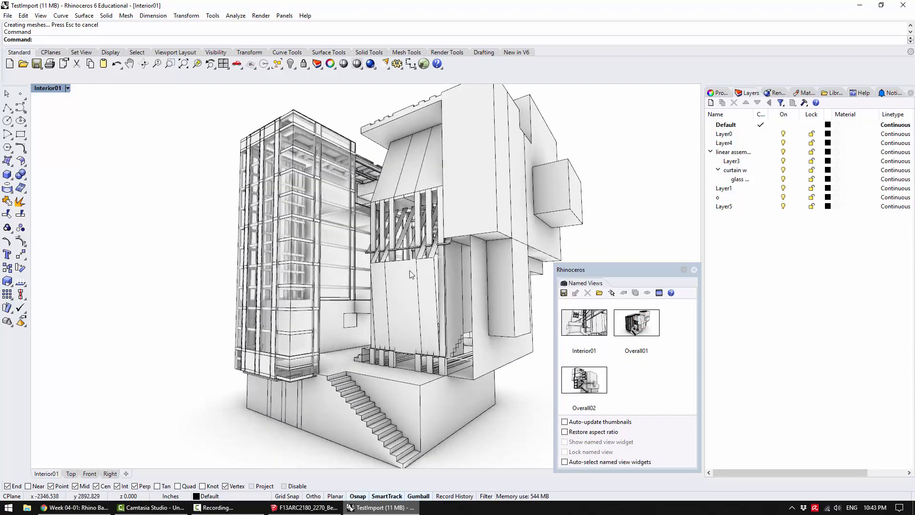
right_click_drag(413, 270, 367, 226, "shift")
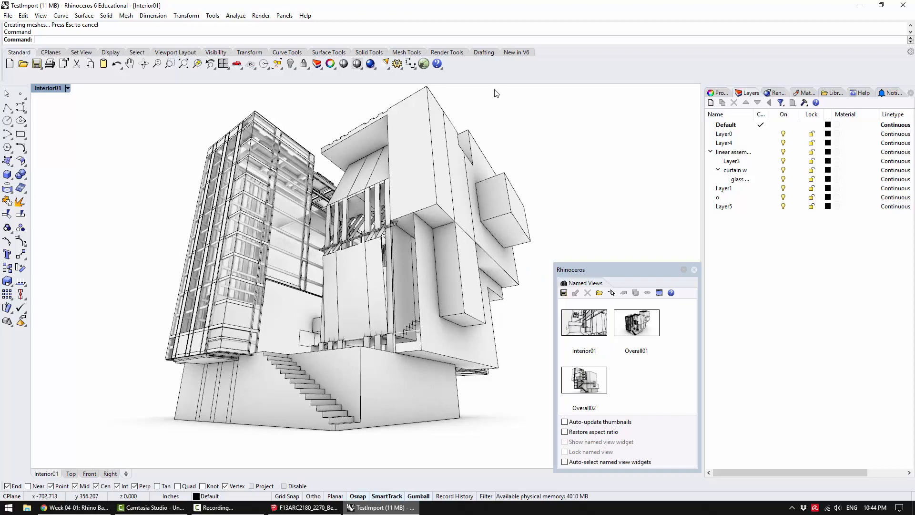
right_click_drag(401, 196, 358, 193)
scroll(212, 257, "down", 5)
scroll(358, 192, "up", 8)
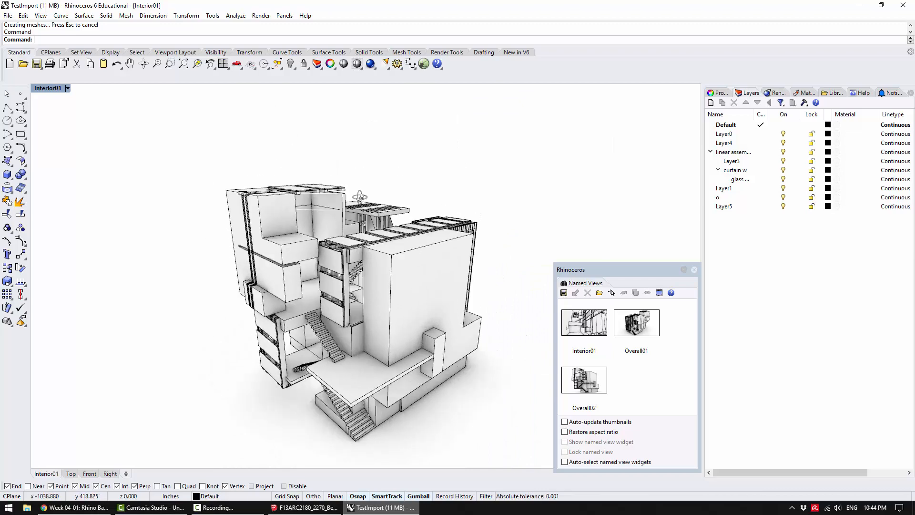
right_click_drag(369, 237, 358, 268)
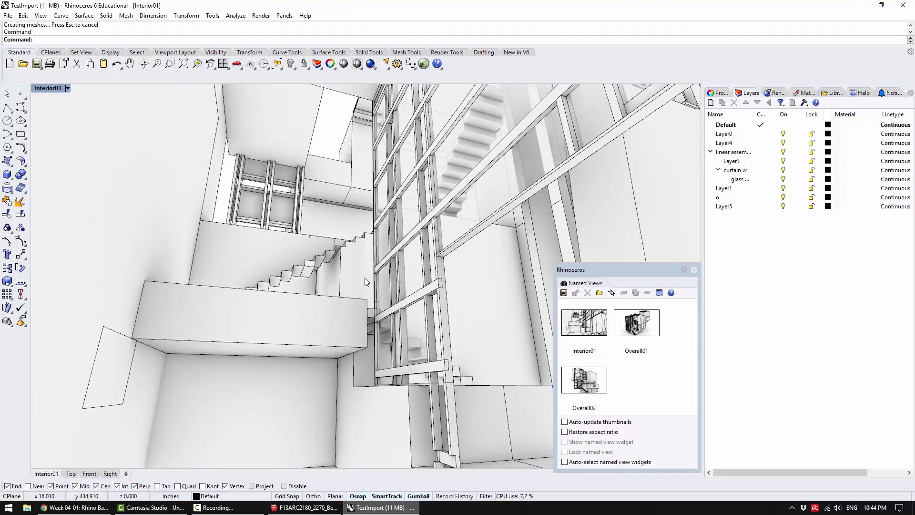
Set the Arctic display mode's realtime display engine to Cycles and apply it to the interior view.
right_click_drag(389, 288, 387, 273)
right_click_drag(449, 258, 438, 260)
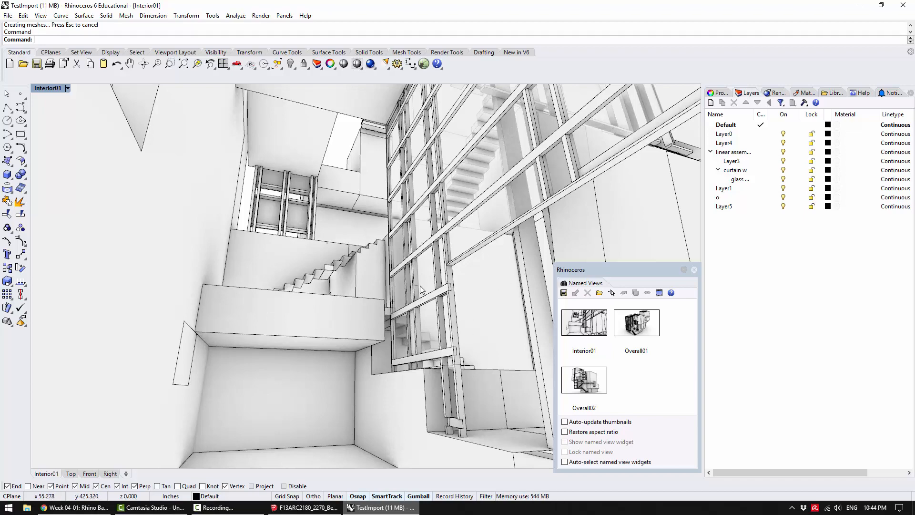
right_click_drag(472, 327, 388, 268)
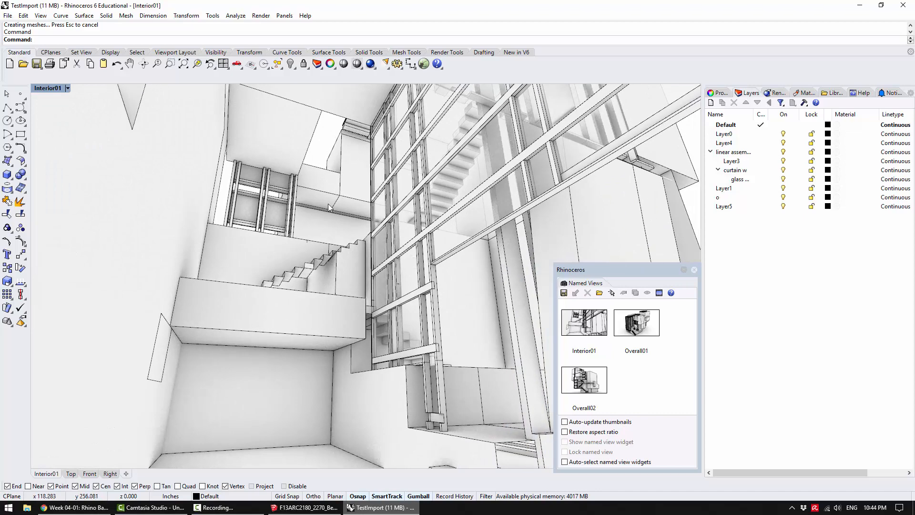
left_click(53, 89)
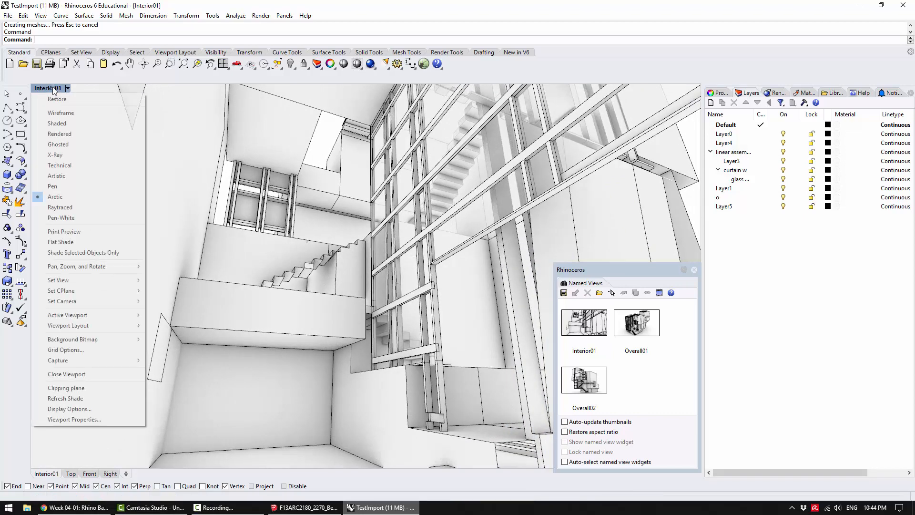
left_click(99, 409)
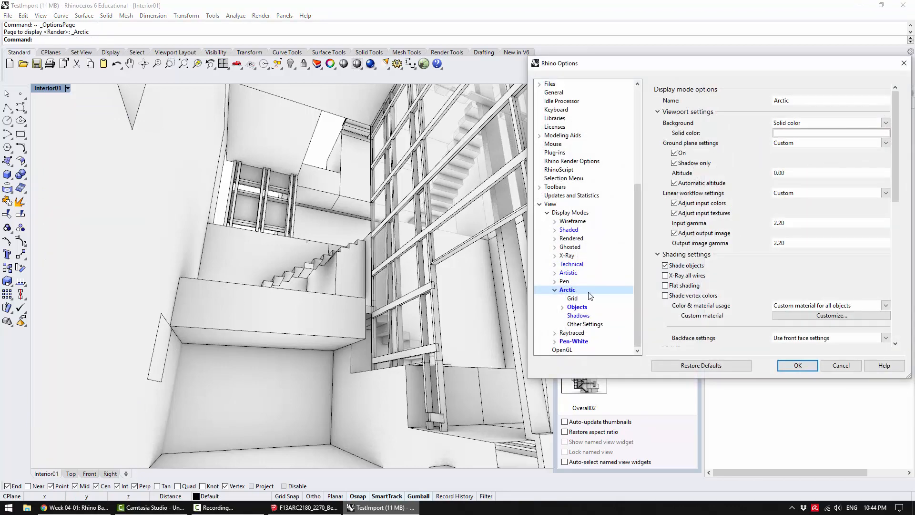
left_click_drag(896, 172, 907, 300)
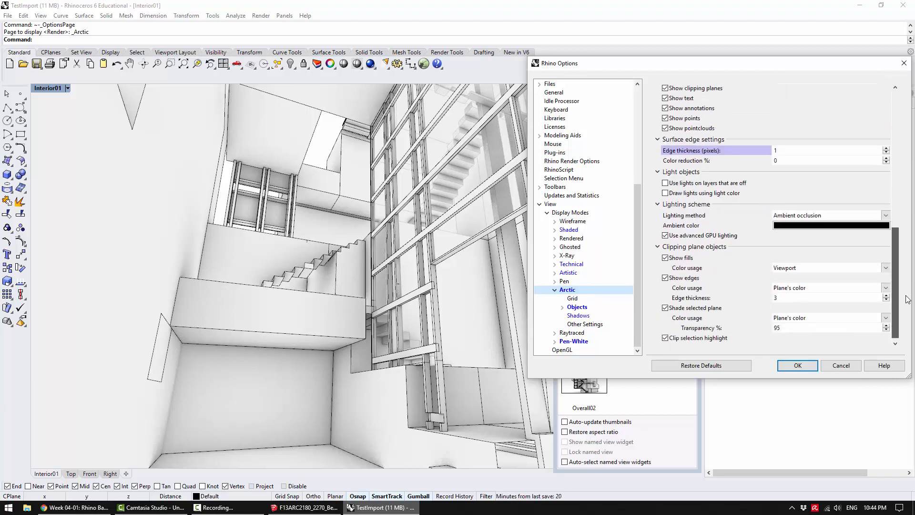
left_click(585, 325)
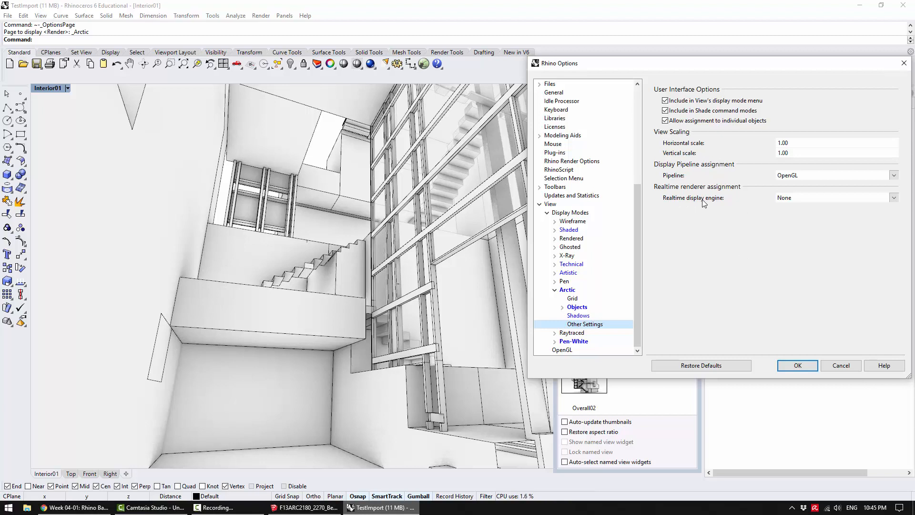
left_click(814, 196)
left_click(814, 196)
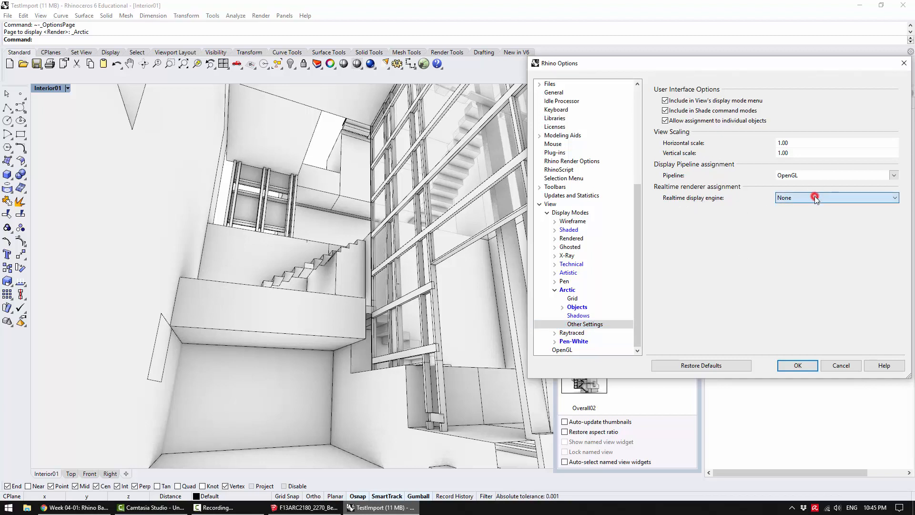
left_click(814, 195)
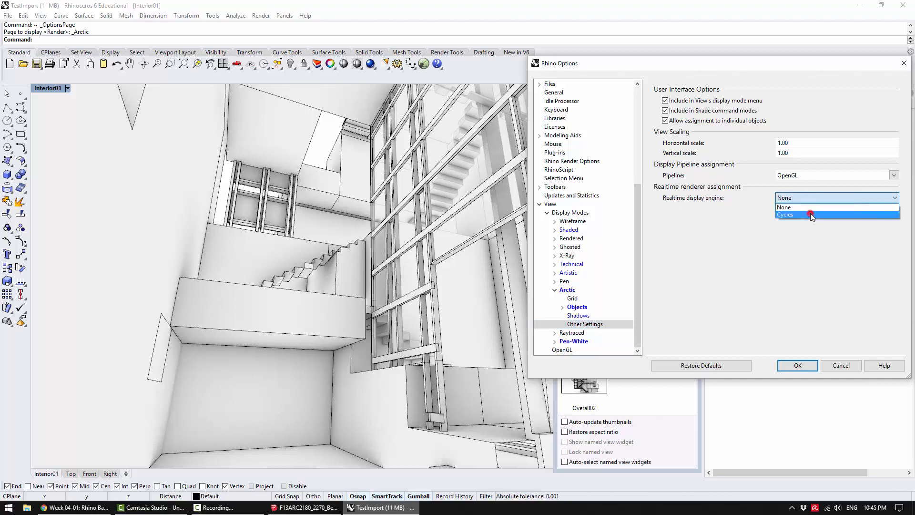
left_click(811, 213)
left_click(791, 365)
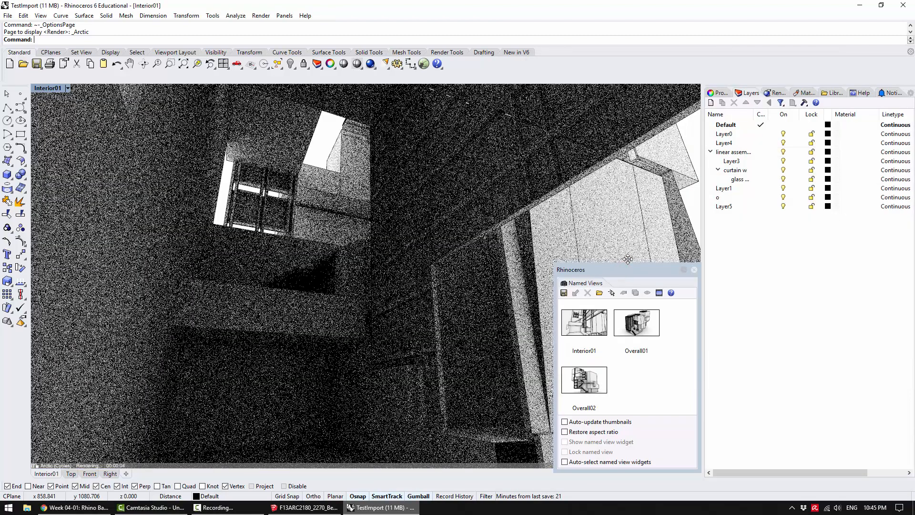
Check the Cycles display of the interior and exterior, and restore the named view Overall01.
left_click_drag(622, 272, 623, 266)
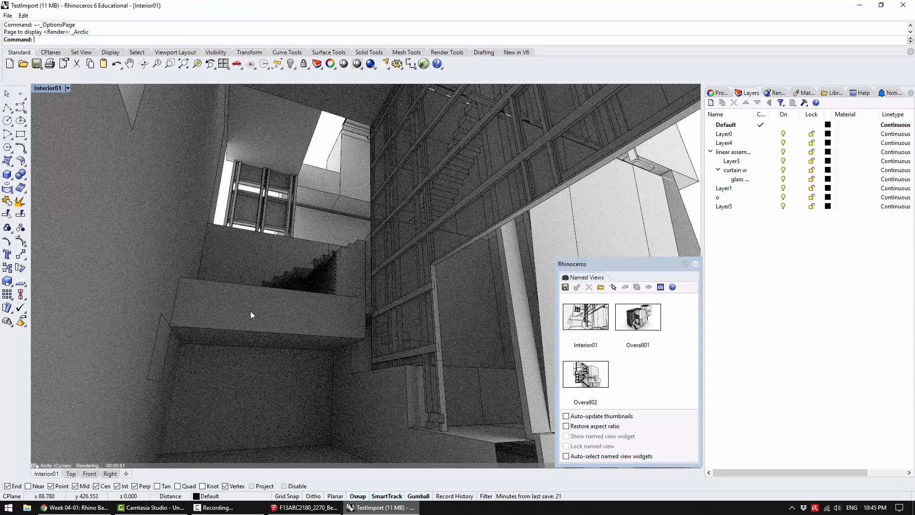
right_click_drag(305, 301, 380, 315)
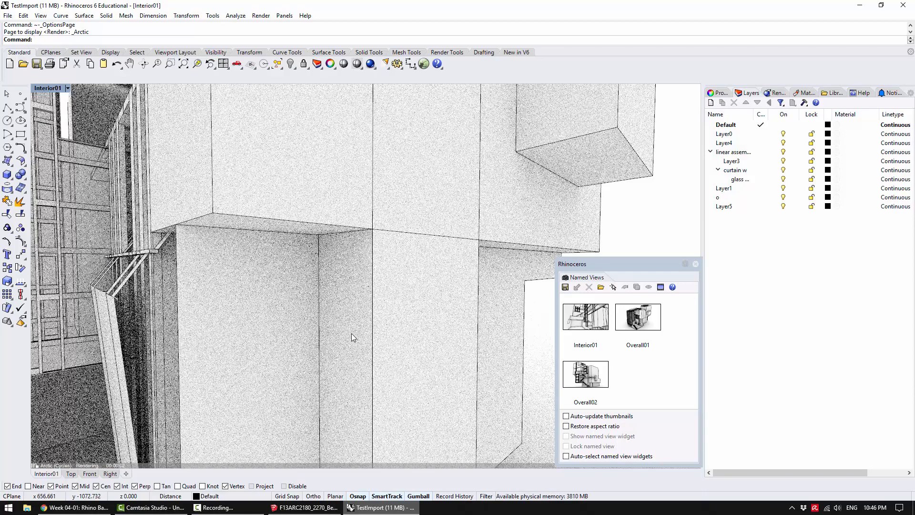
scroll(387, 351, "down", 3)
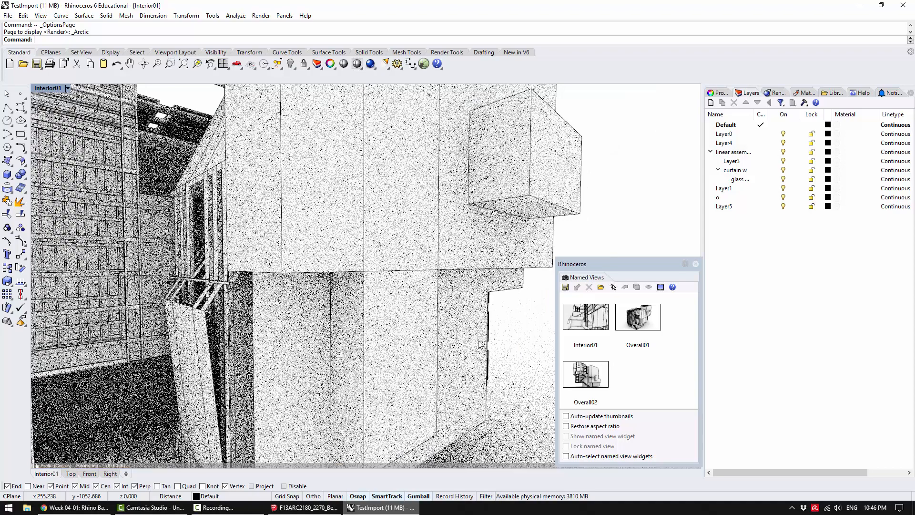
right_click_drag(455, 367, 440, 373)
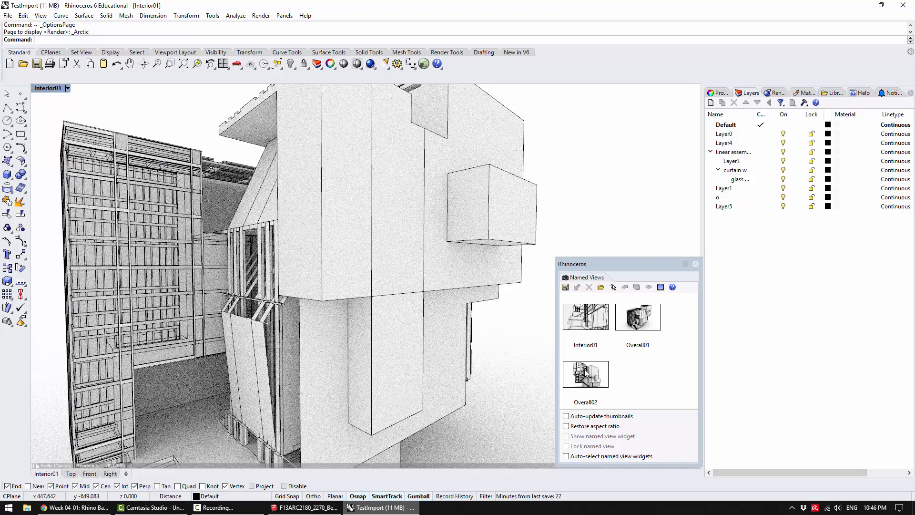
double_click(639, 320)
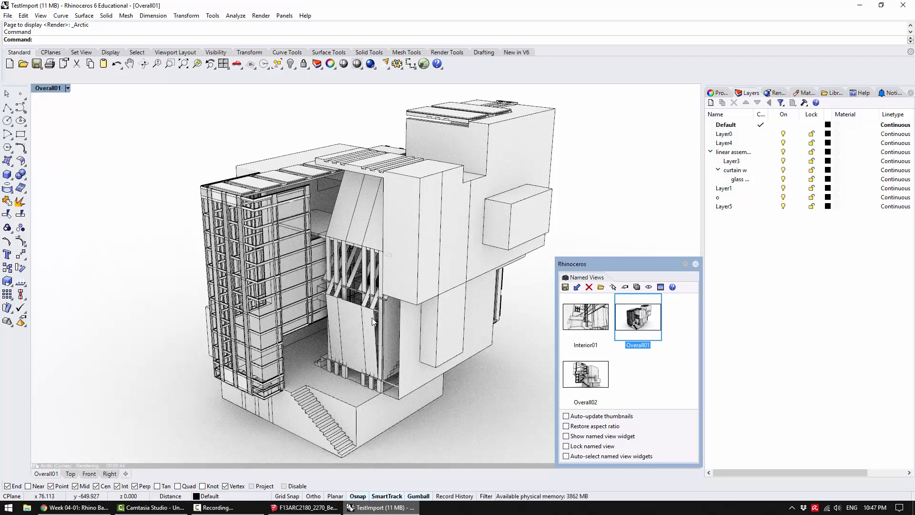
left_click(50, 89)
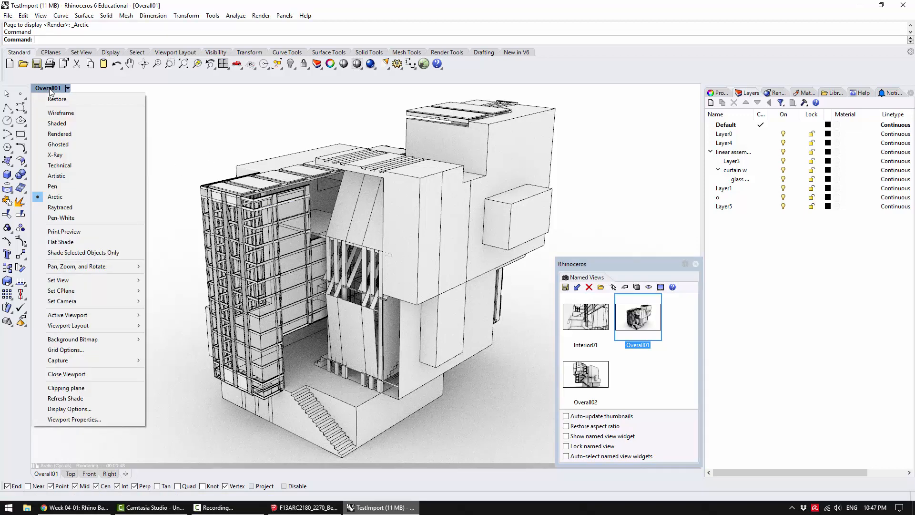
left_click(95, 409)
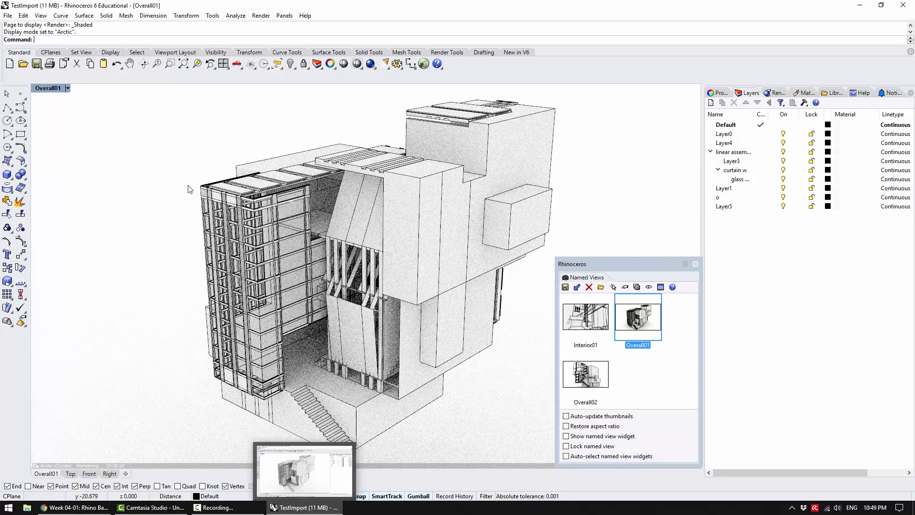
left_click(49, 88)
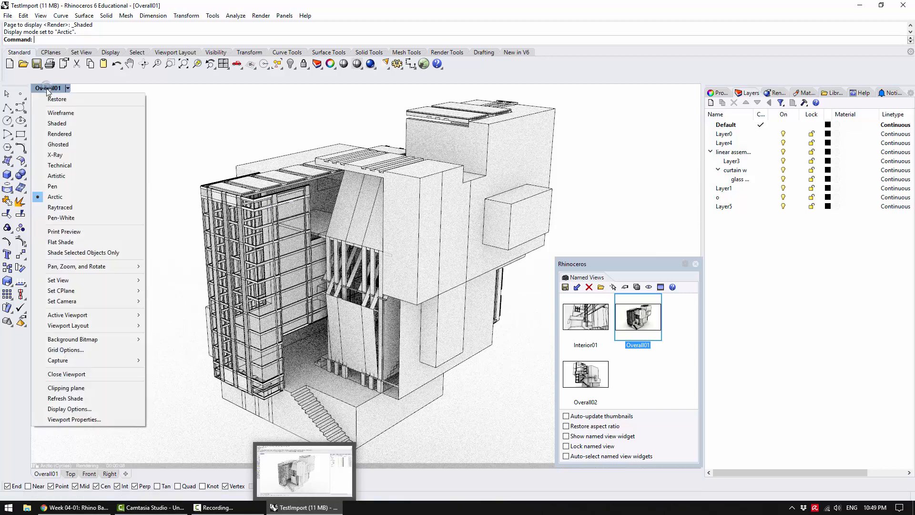
left_click(70, 409)
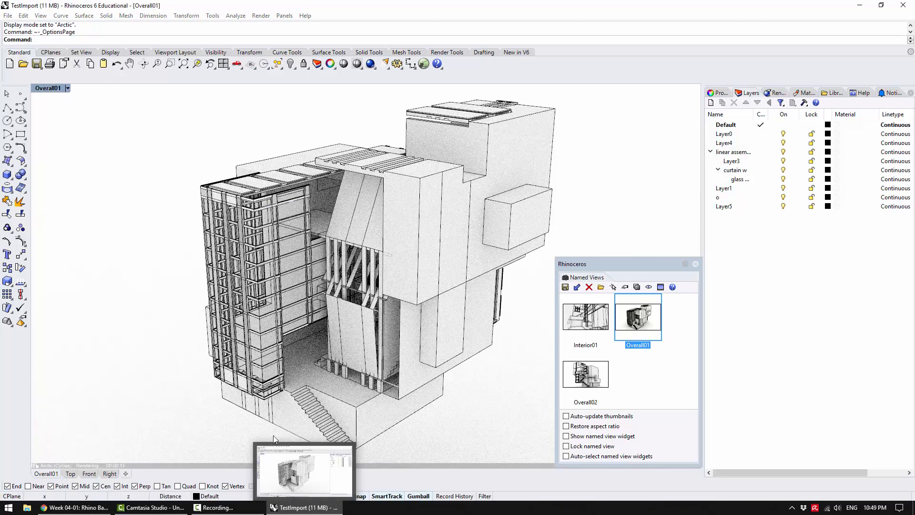
left_click(463, 439)
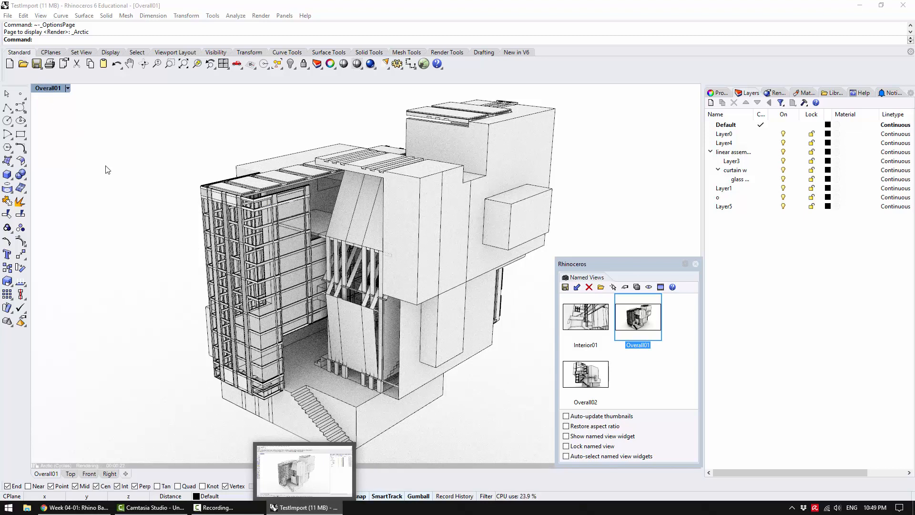
Switch the Overall01 viewport to the Shaded display mode and view the building from a lower angle.
left_click(52, 90)
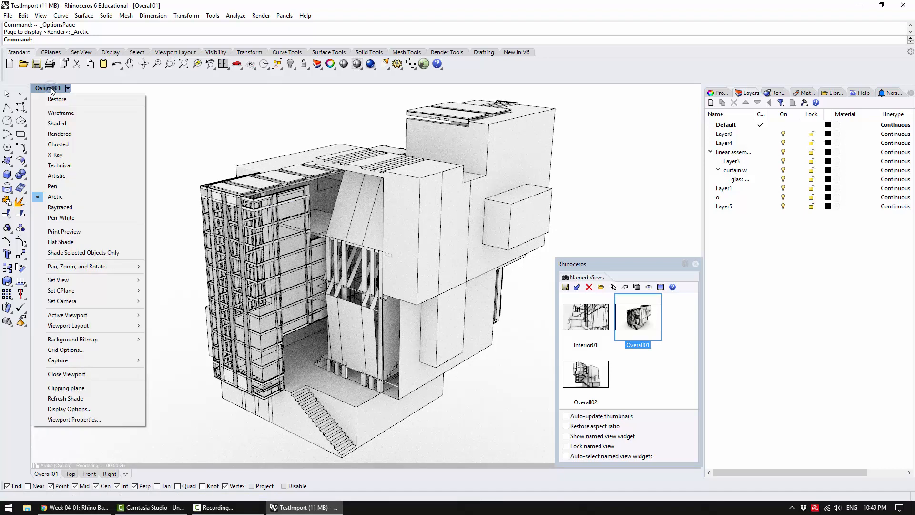
left_click(53, 123)
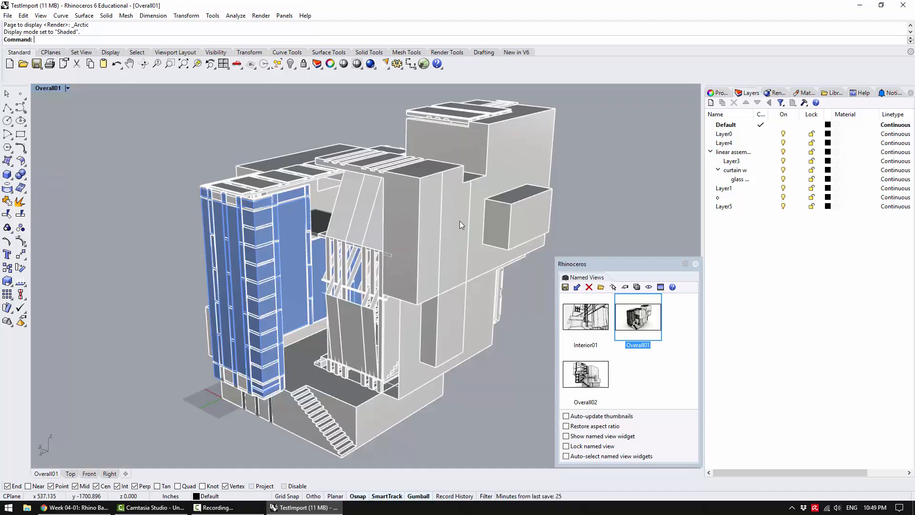
right_click(46, 89)
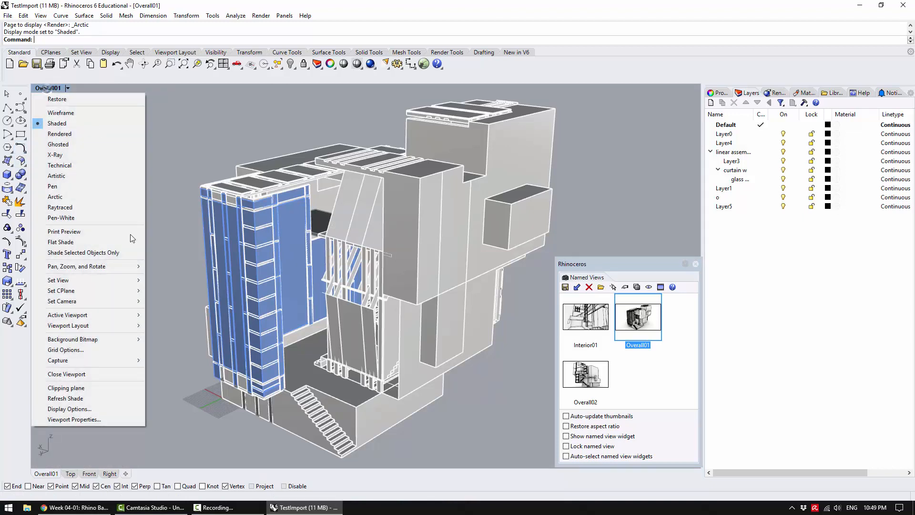
right_click_drag(203, 133, 90, 121)
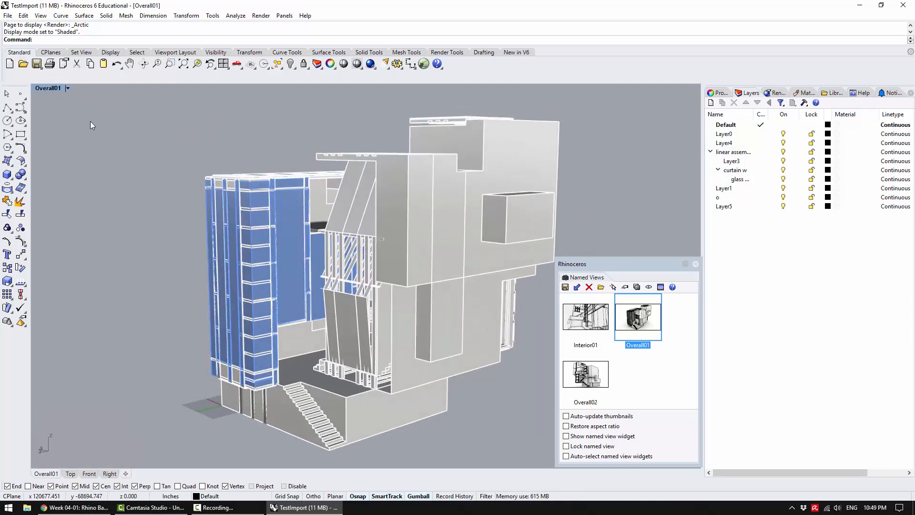
Set the Arctic display mode's realtime display engine to None in the display options.
right_click(56, 91)
left_click(92, 409)
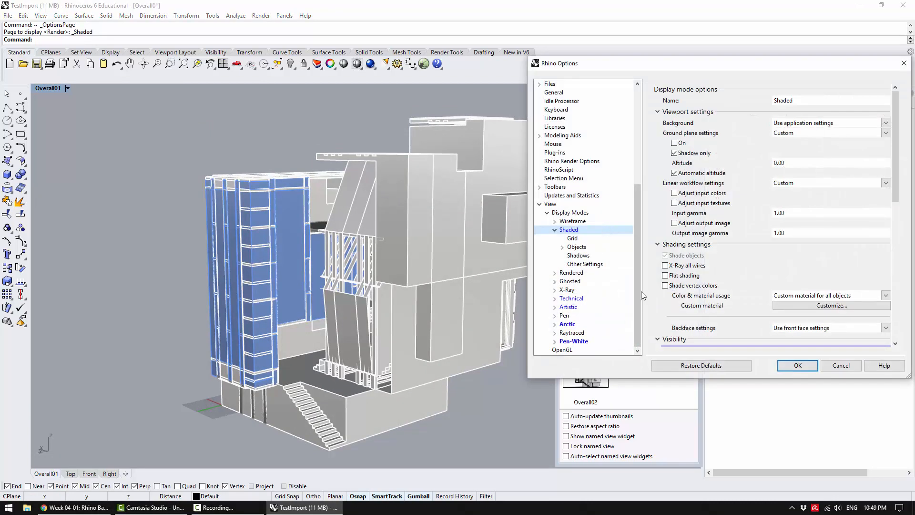
left_click(555, 324)
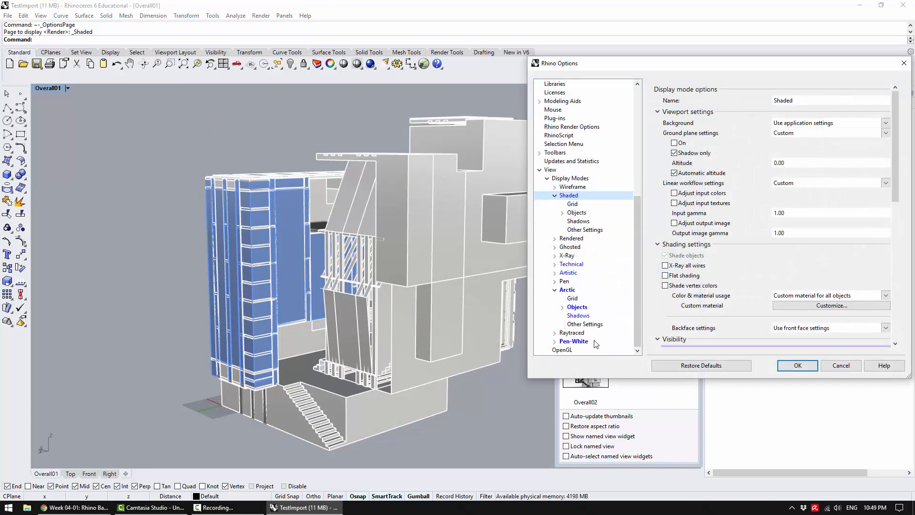
left_click(585, 324)
left_click(799, 198)
left_click(799, 200)
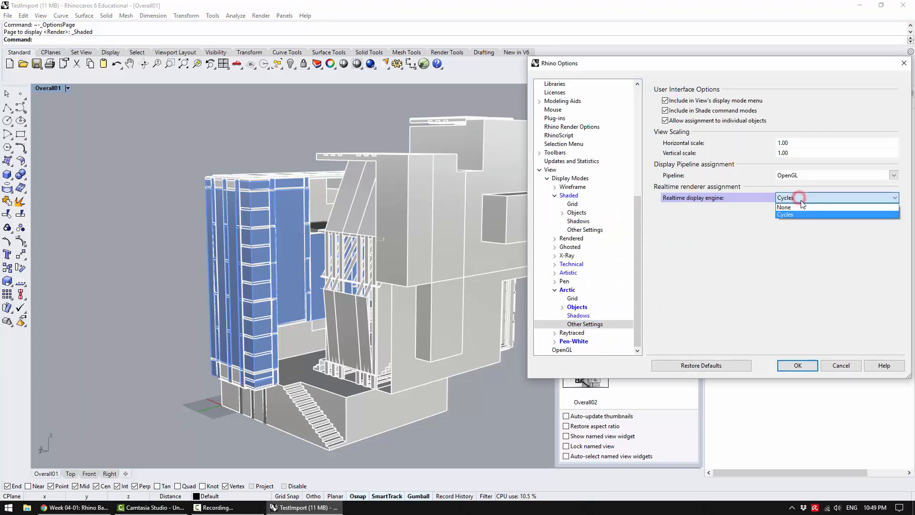
left_click(806, 208)
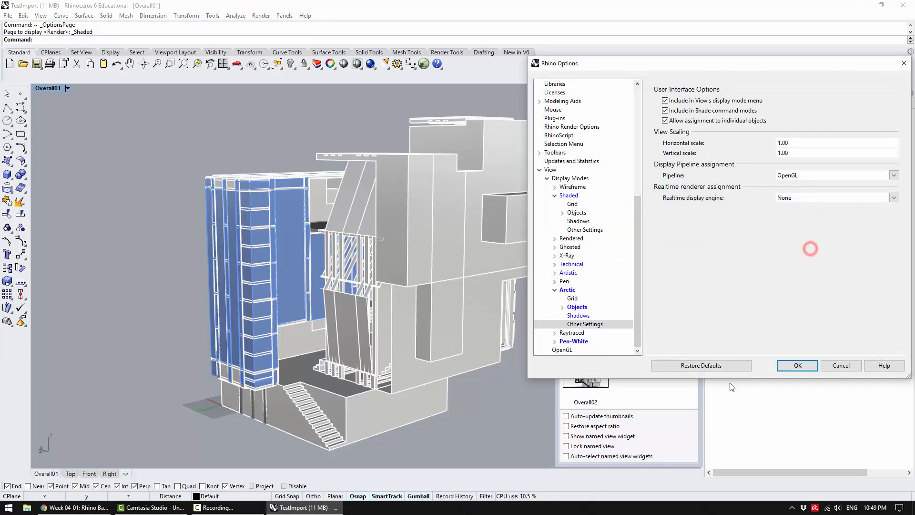
left_click(808, 366)
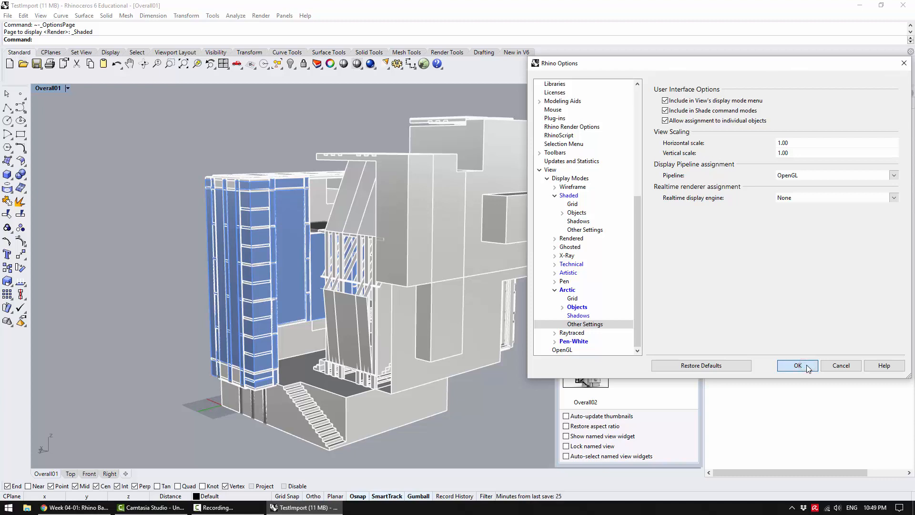
Try Cycles as the realtime display engine for the Shaded display mode.
left_click(555, 291)
left_click(568, 229)
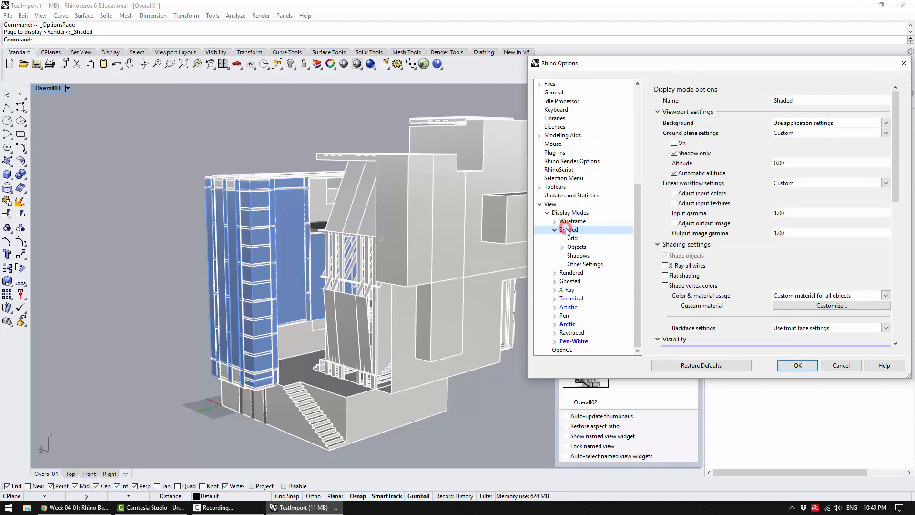
left_click(577, 264)
left_click(829, 198)
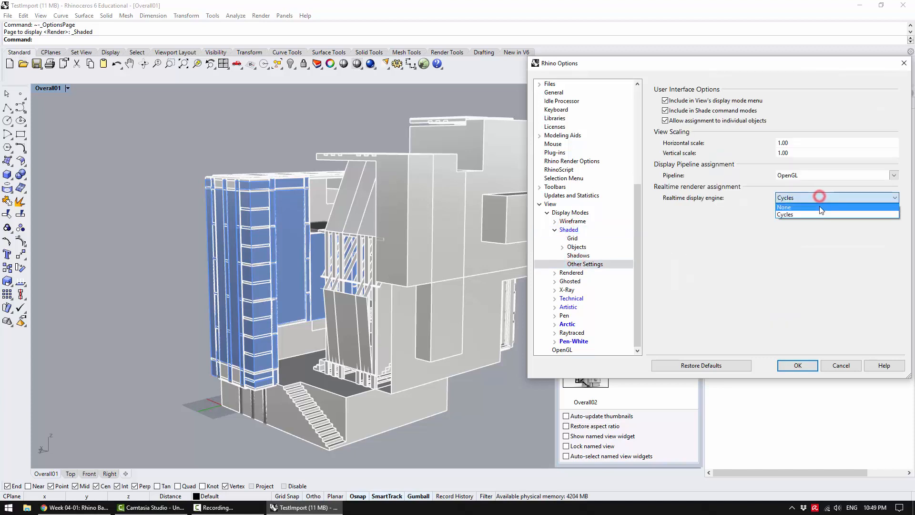
left_click(819, 215)
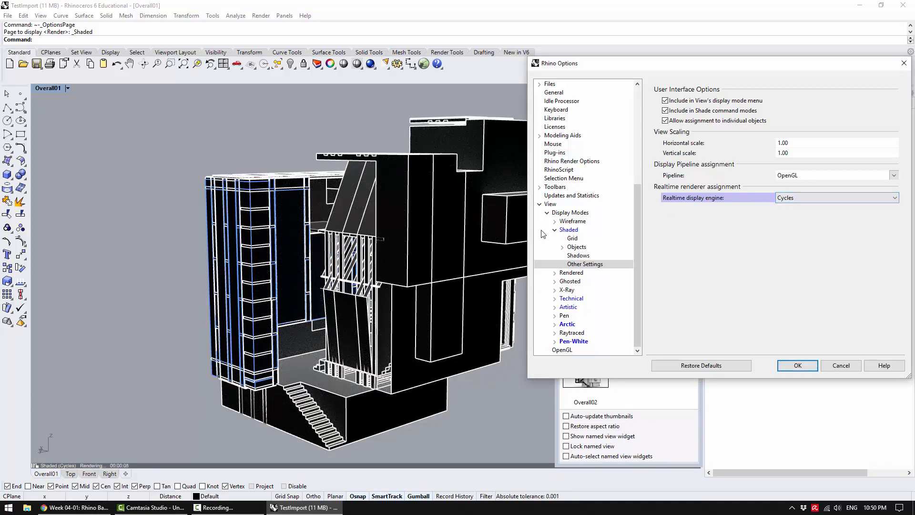
Return the Shaded display mode's realtime display engine to None and cancel the options dialog.
left_click(828, 199)
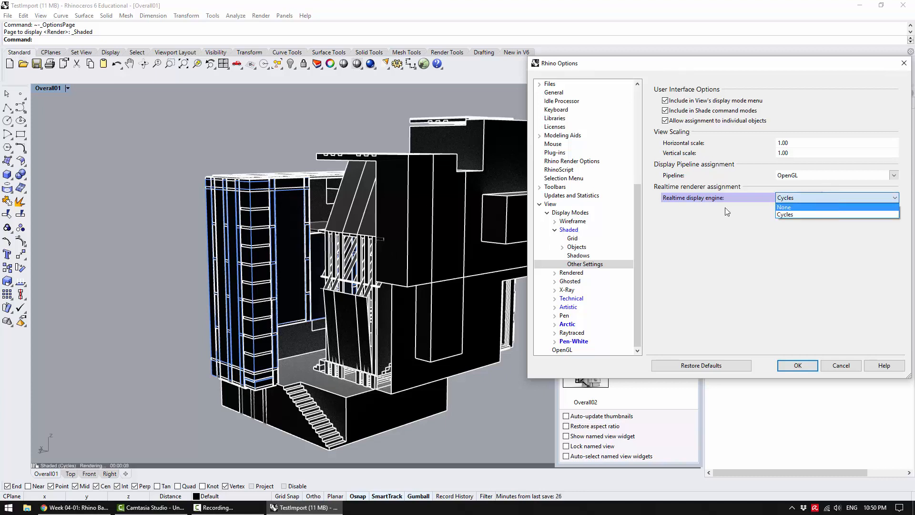
left_click(824, 207)
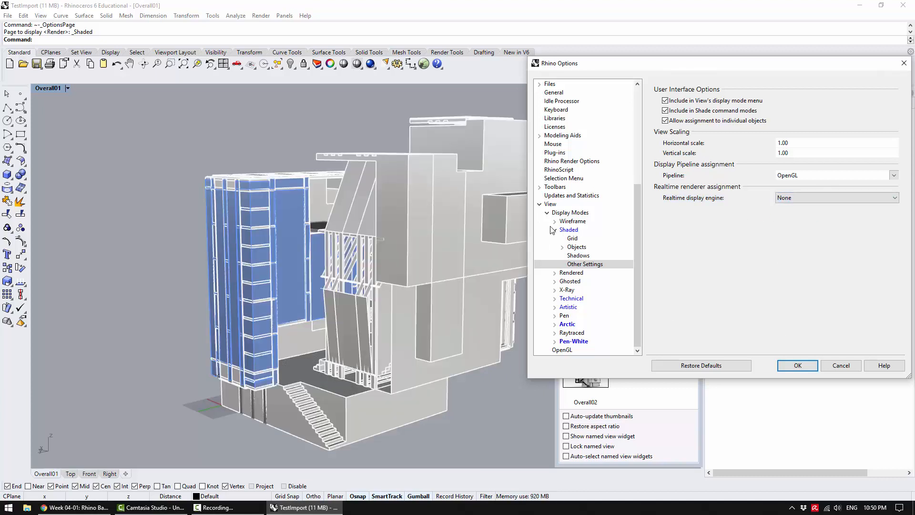
left_click(553, 230)
left_click(572, 273)
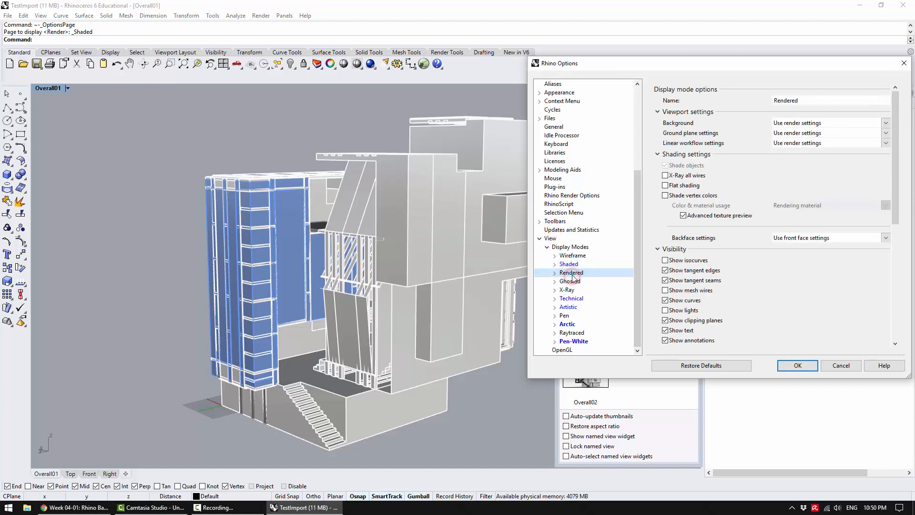
left_click(853, 367)
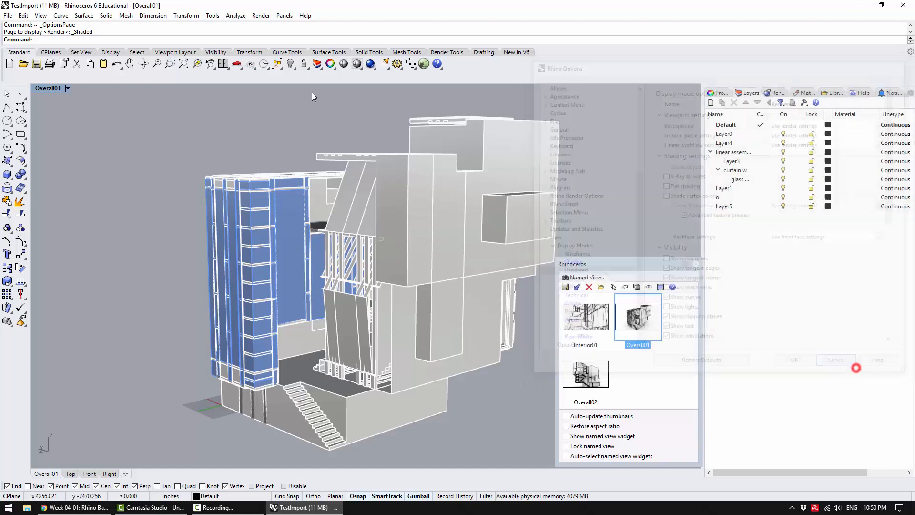
Switch the Overall01 viewport to the Rendered display mode and view the building from a closer angle.
left_click(45, 90)
left_click(76, 134)
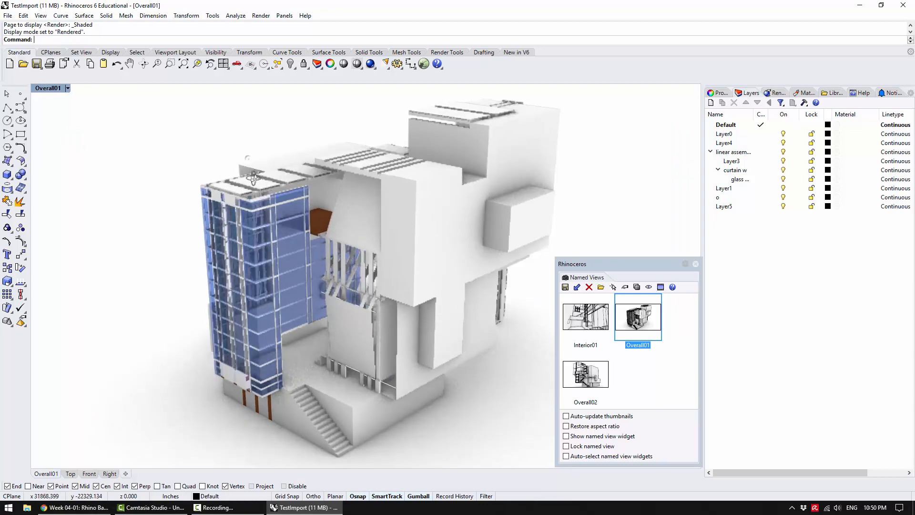
mouse_move(253, 178)
right_mouse_down()
mouse_move(377, 337)
mouse_move(419, 299)
mouse_move(413, 280)
mouse_move(143, 143)
right_mouse_up()
Set the Rendered display mode's lighting method to Default lighting in the display options.
left_click(44, 90)
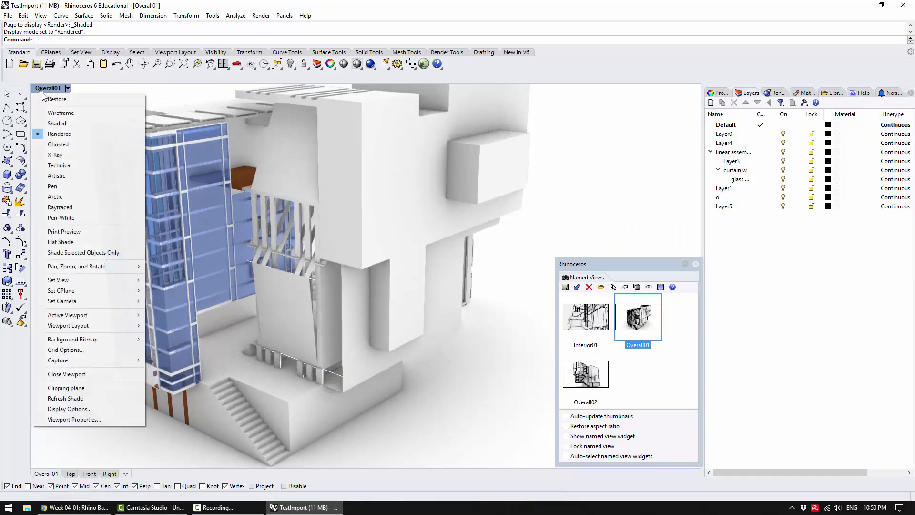
left_click(69, 409)
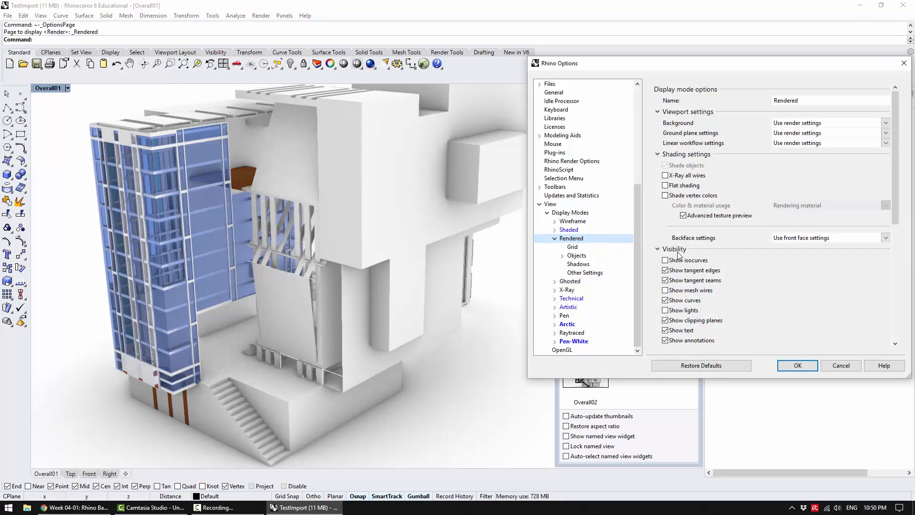
left_click(574, 263)
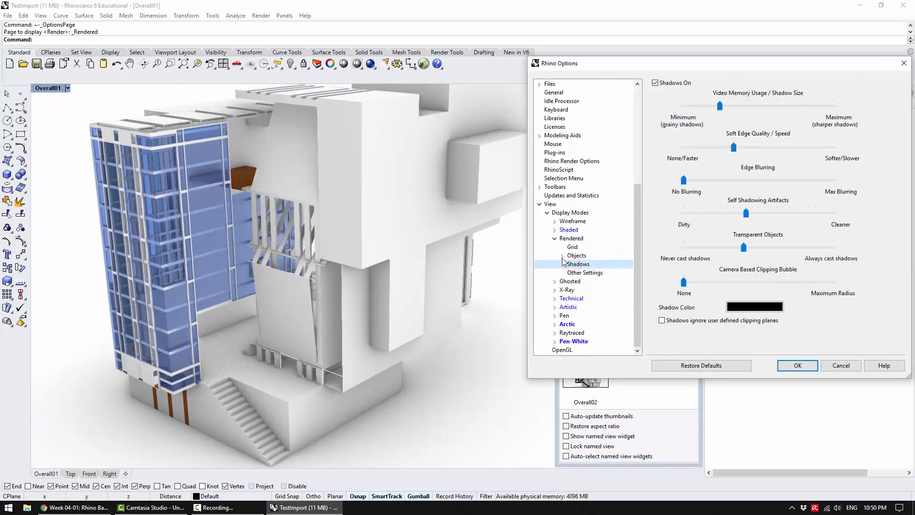
left_click(569, 239)
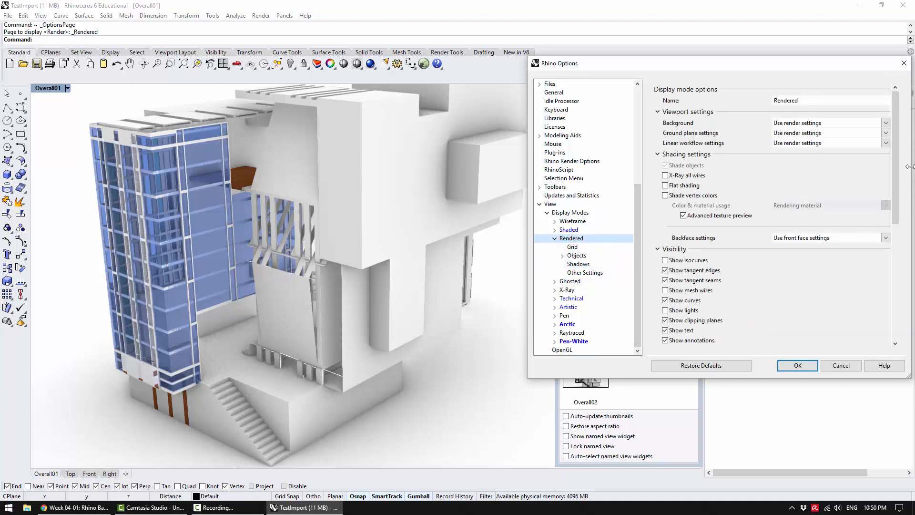
left_click_drag(899, 179, 891, 270)
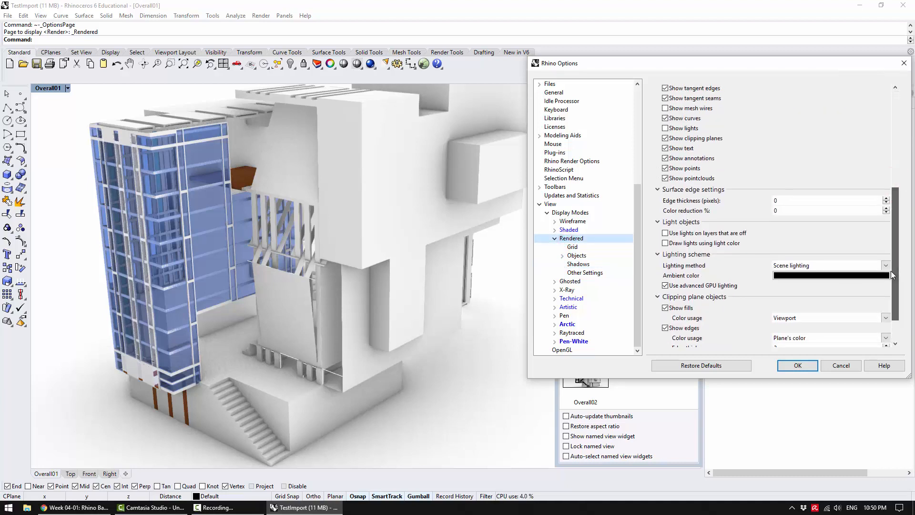
left_click(863, 263)
left_click(840, 282)
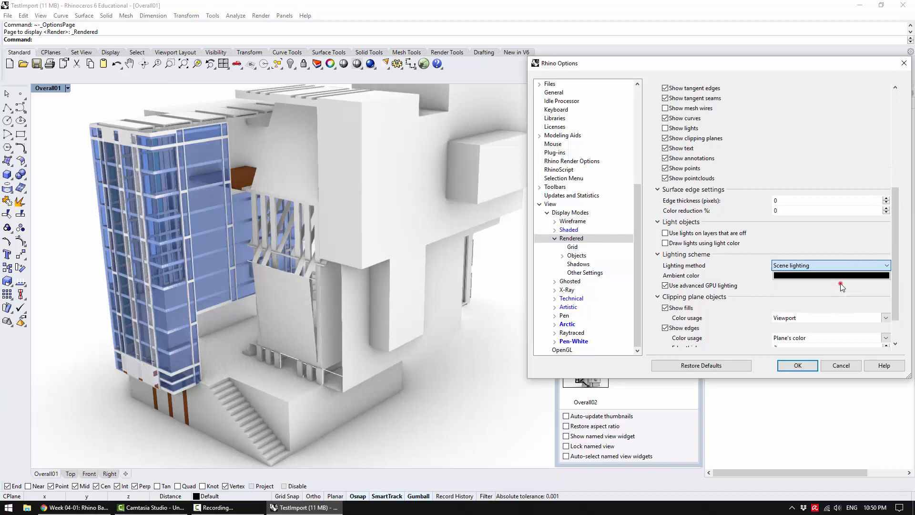
left_click(837, 269)
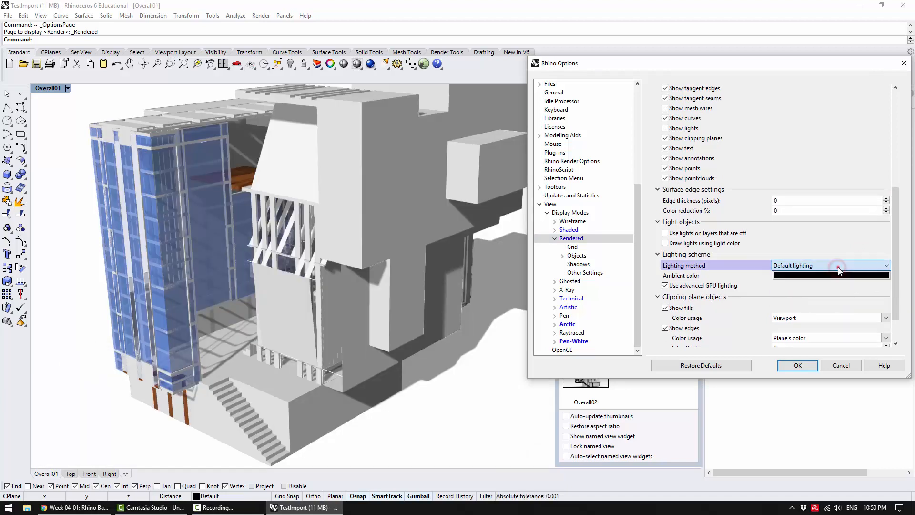
left_click(445, 285)
left_click(724, 301)
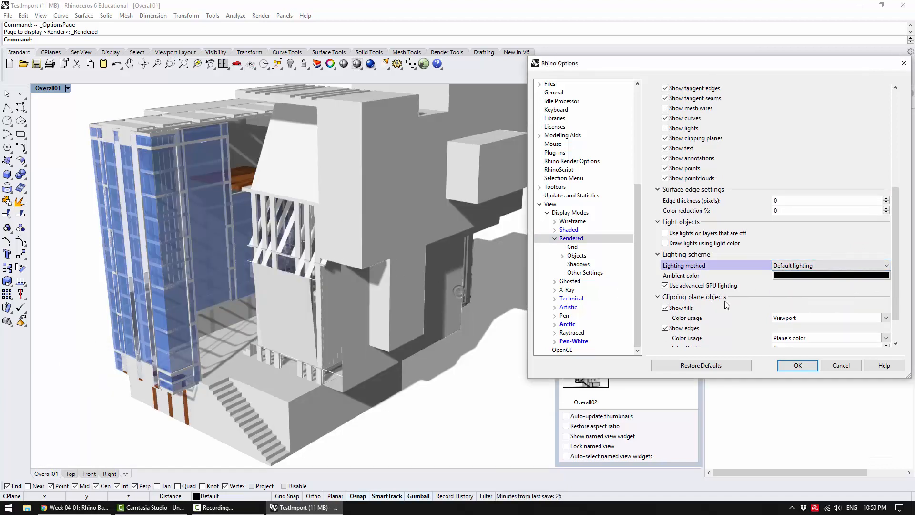
Try Cycles as the realtime display engine for the Rendered display mode and apply the options.
left_click(590, 272)
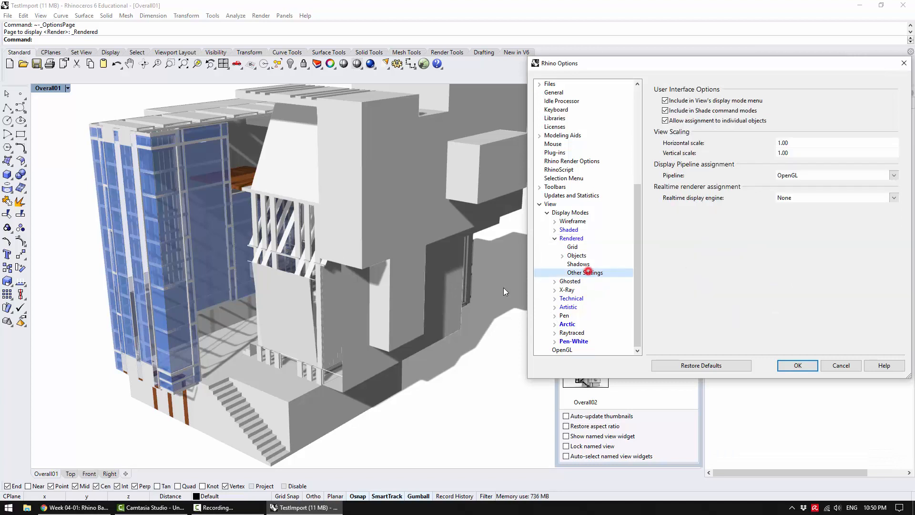
left_click(838, 198)
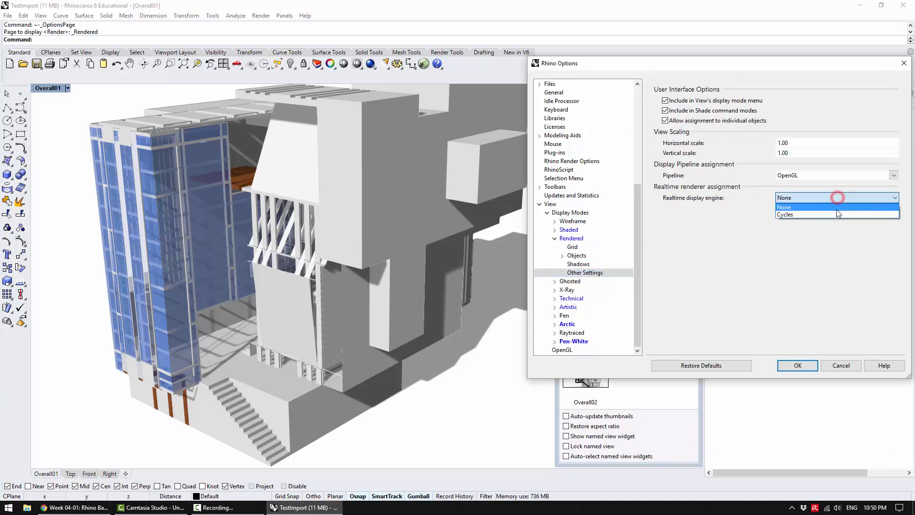
left_click(837, 211)
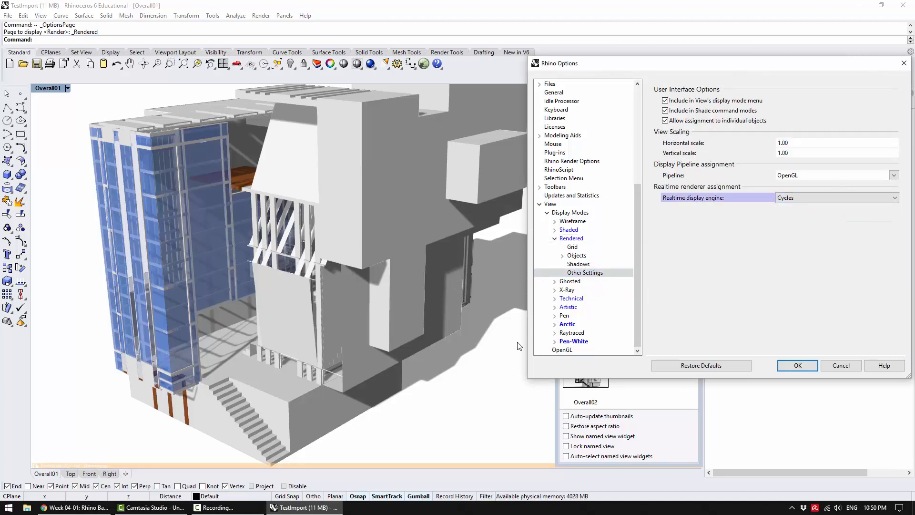
left_click(796, 365)
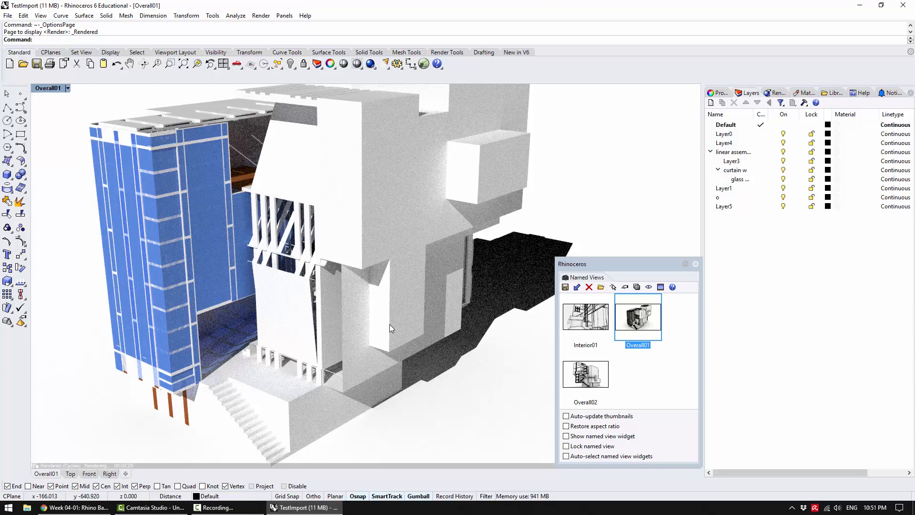
Switch the Overall01 viewport from Rendered to the Shaded display mode.
left_click(46, 88)
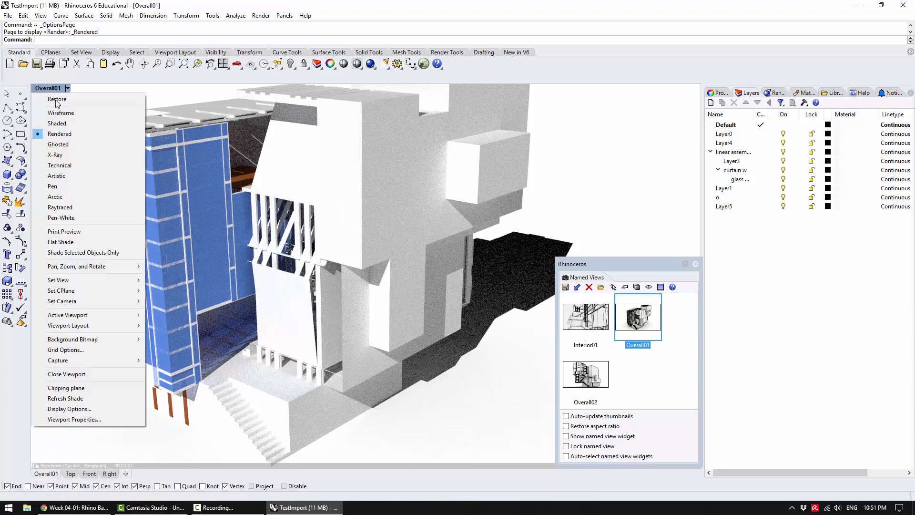
left_click(67, 409)
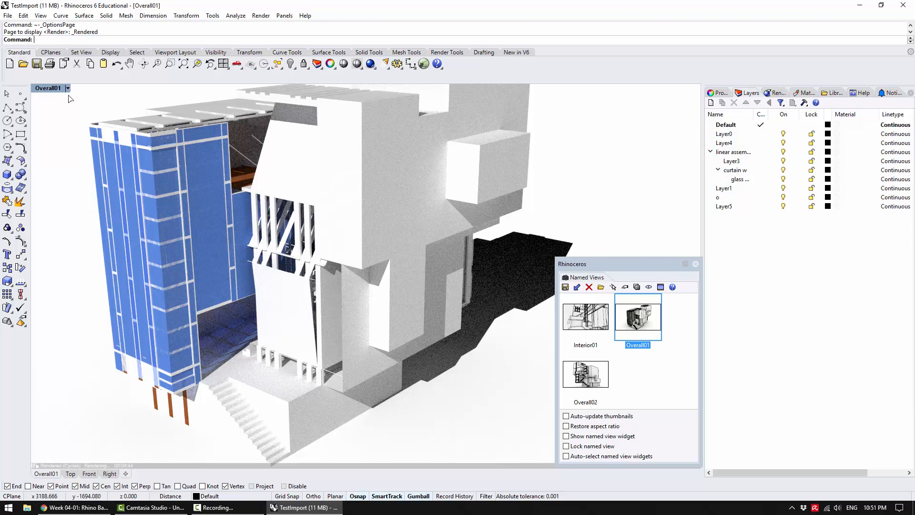
left_click(68, 88)
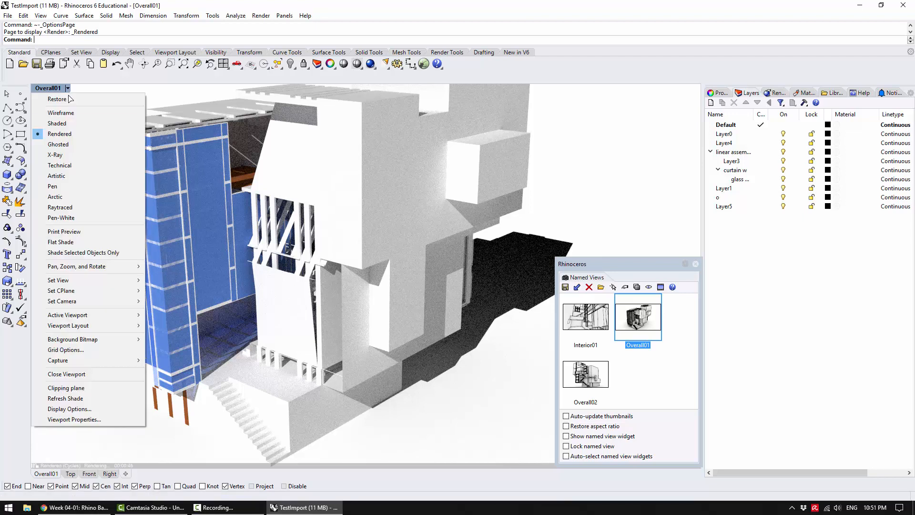
key("Return")
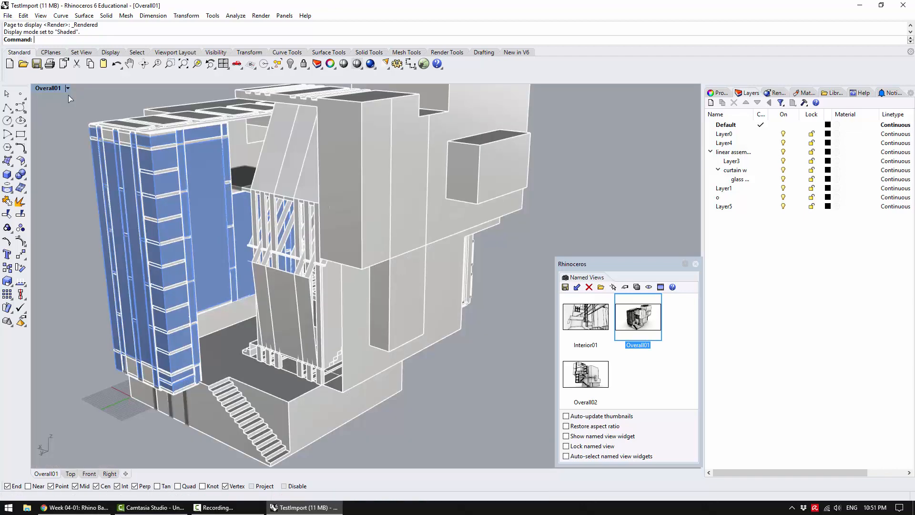
Return the Rendered display mode's realtime display engine to None in the display options and apply the change.
left_click(67, 95)
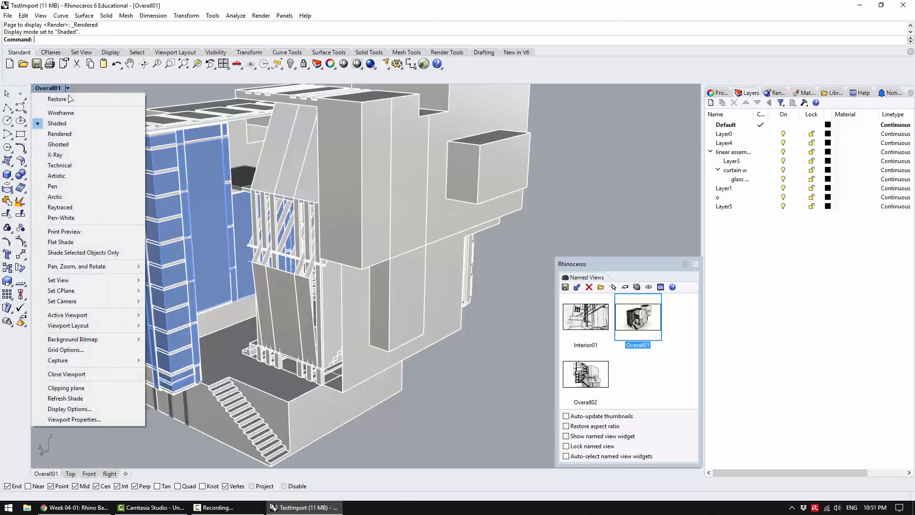
key("Up")
key("Up")
key("Return")
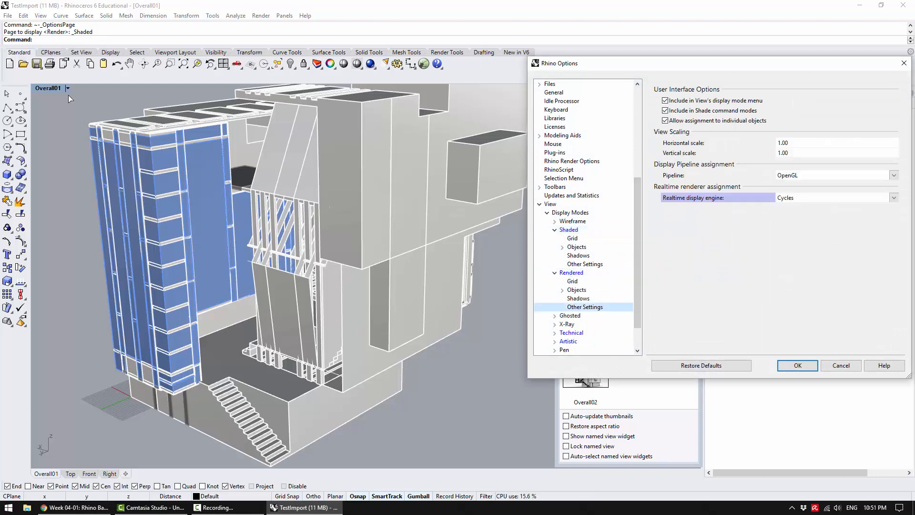
key("alt+Down")
key("Down")
key("Return")
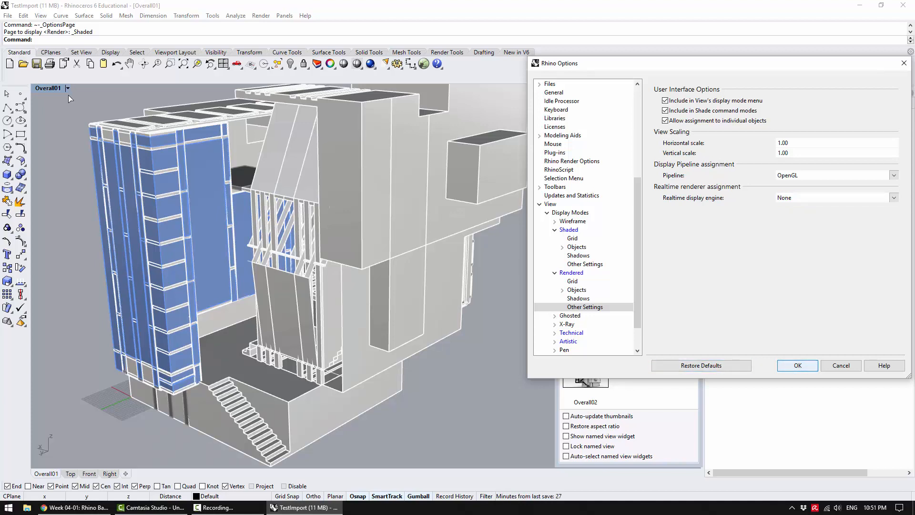
key("Return")
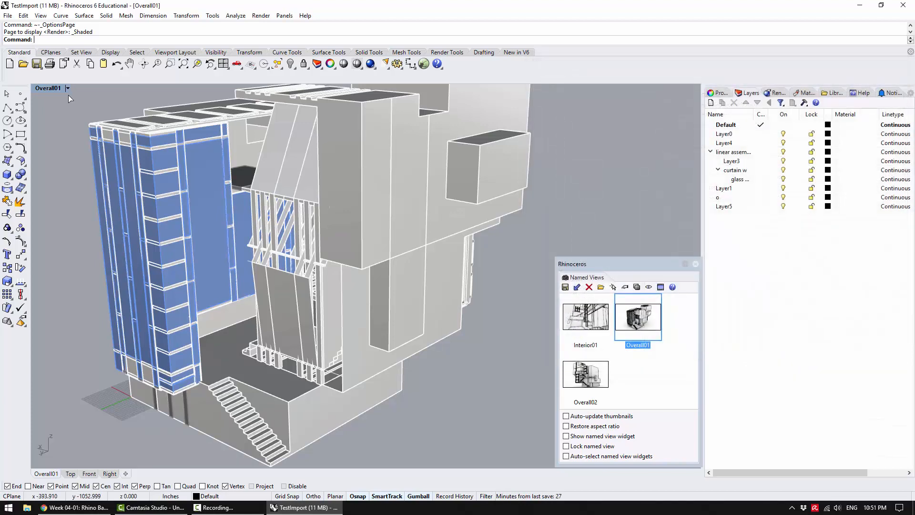
Try the Arctic display mode in the Overall01 viewport and return the viewport to Shaded.
left_click(68, 88)
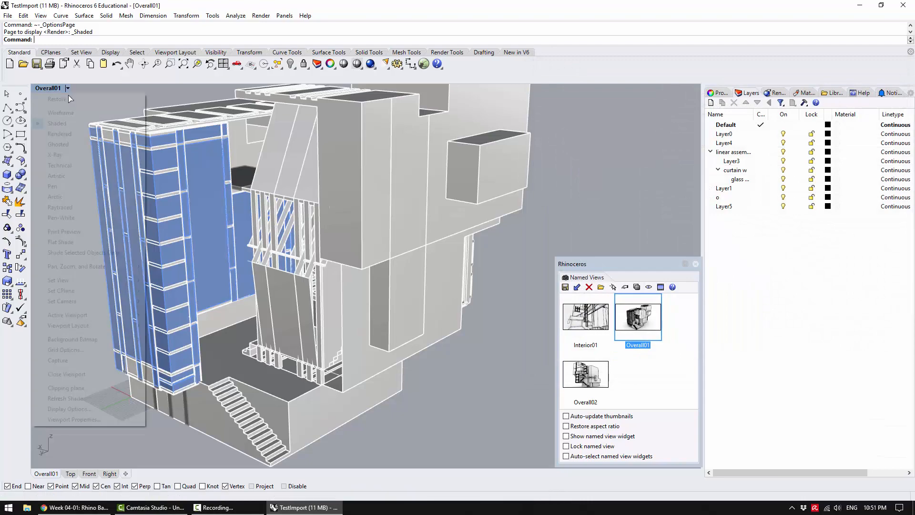
left_click(54, 197)
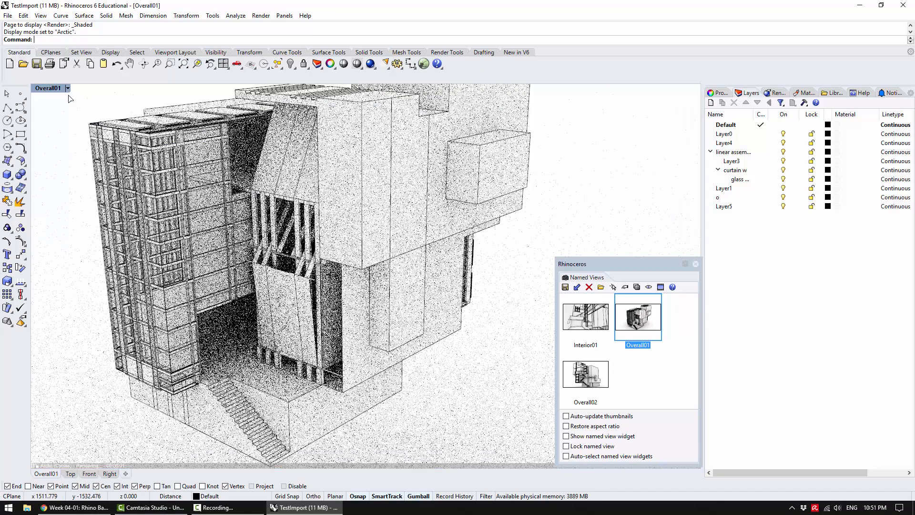
left_click(68, 88)
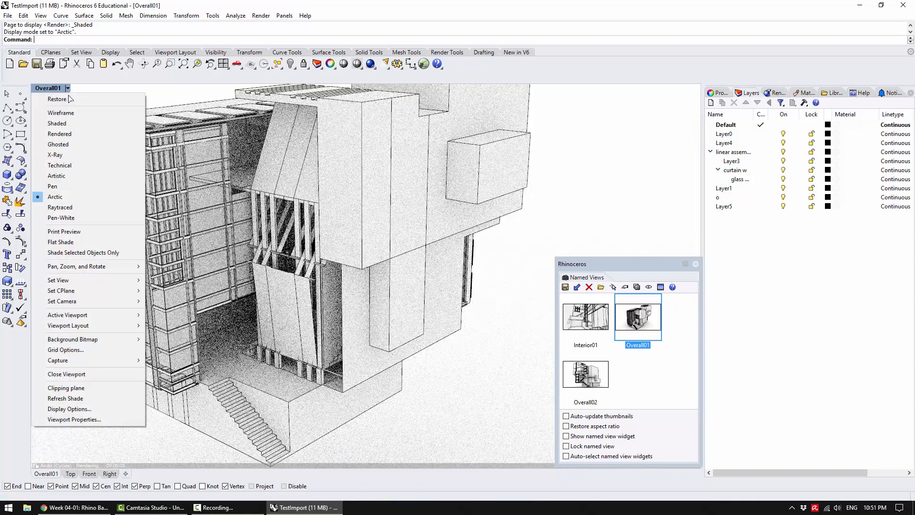
key("Down")
key("Down")
key("Return")
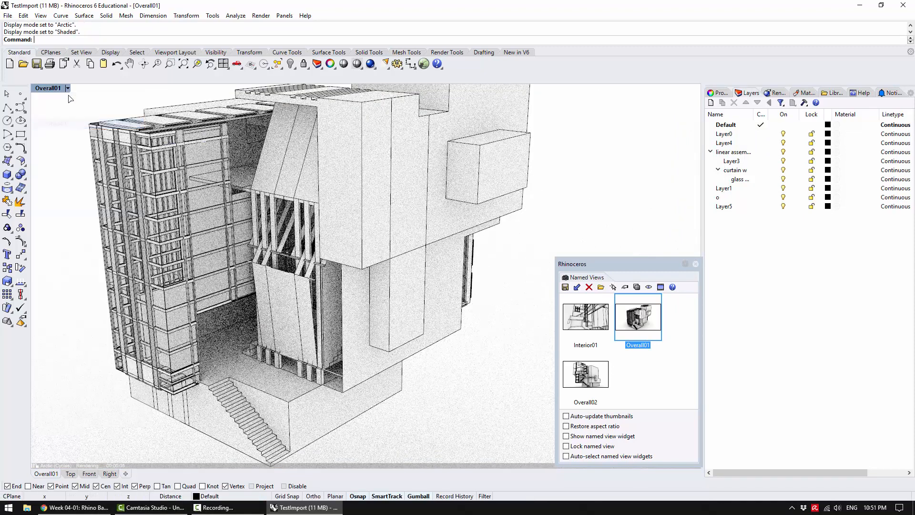
Set the realtime display engine of the Arctic display mode to None and apply the options.
left_click(68, 89)
key("Up")
key("Up")
key("Return")
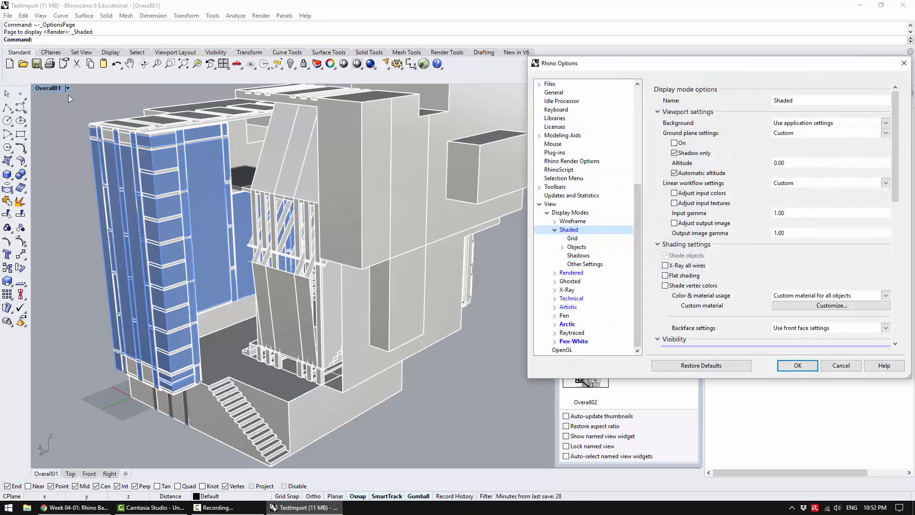
left_click(567, 324)
left_click(555, 325)
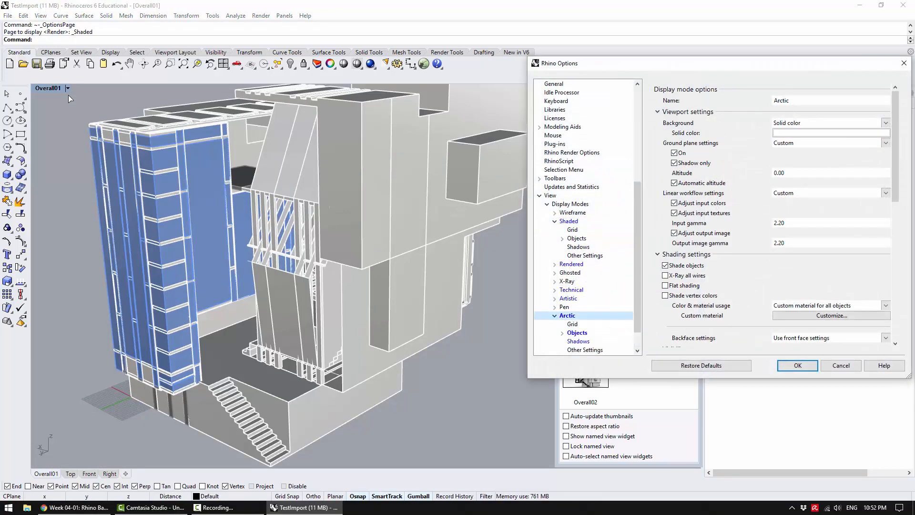
left_click(585, 350)
left_click(837, 197)
left_click(810, 206)
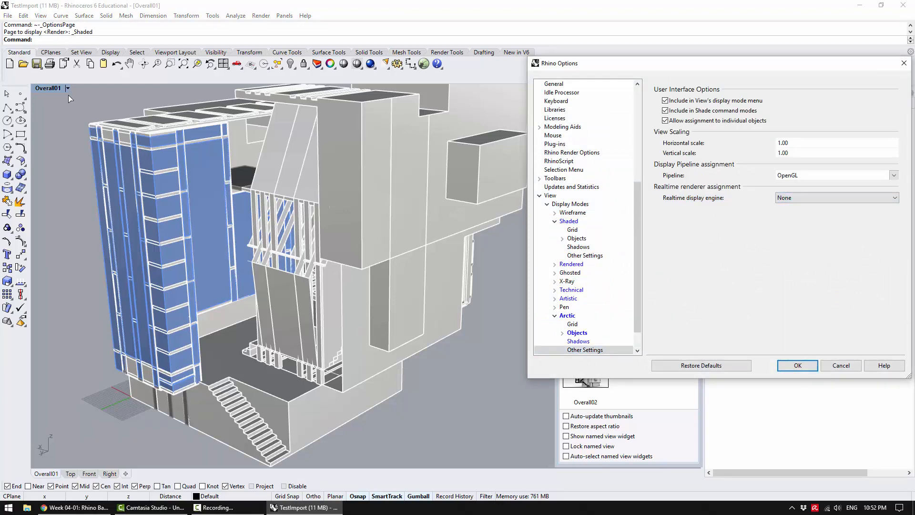
left_click(798, 365)
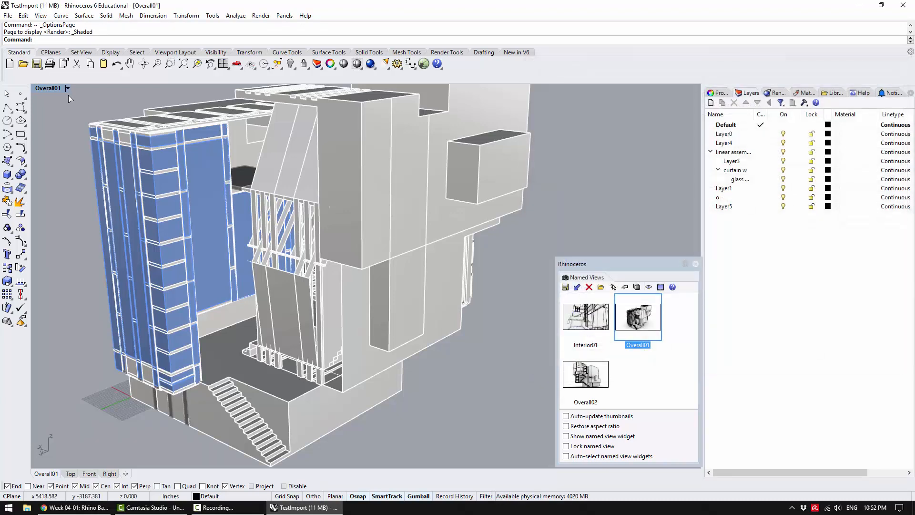
Switch the Overall01 viewport to the Arctic display mode and view the whole building from a higher angle.
left_click(67, 87)
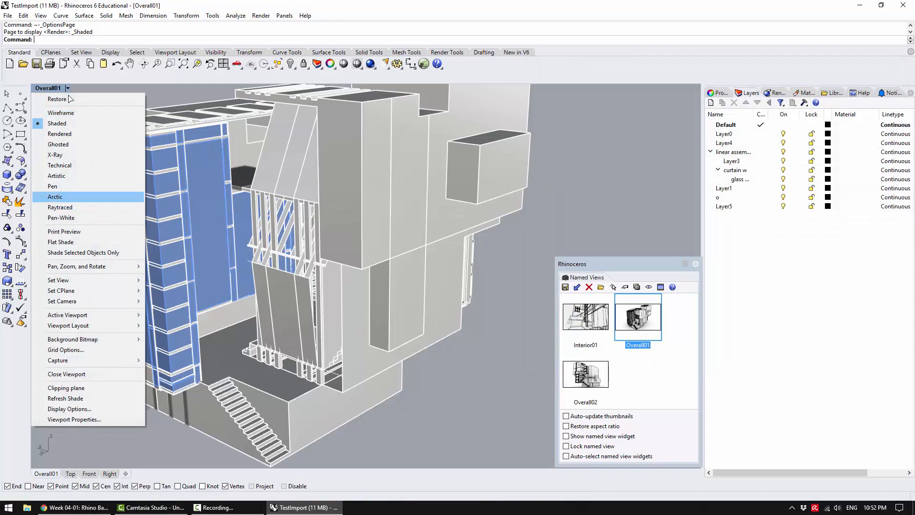
left_click(55, 197)
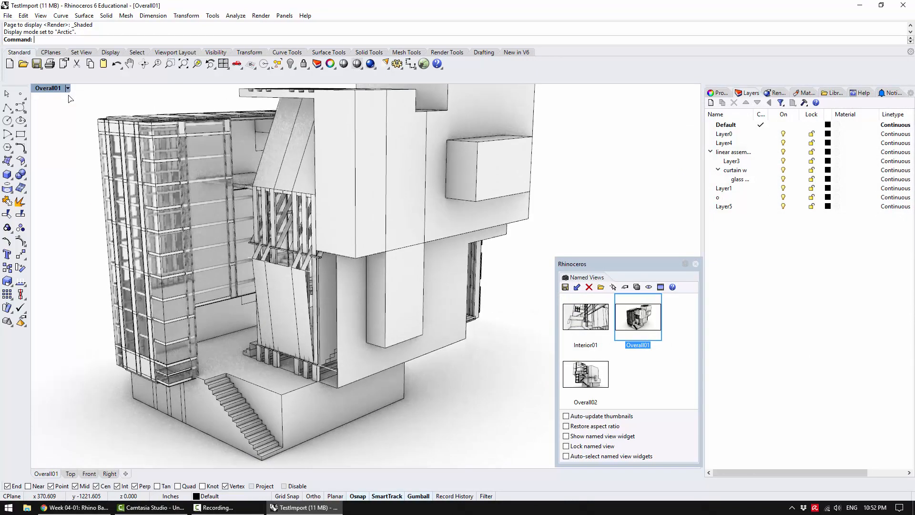
mouse_move(372, 229)
right_mouse_down()
mouse_move(365, 267)
mouse_move(377, 224)
mouse_move(367, 229)
right_mouse_up()
scroll(377, 224, "down", 4)
scroll(377, 224, "up", 3)
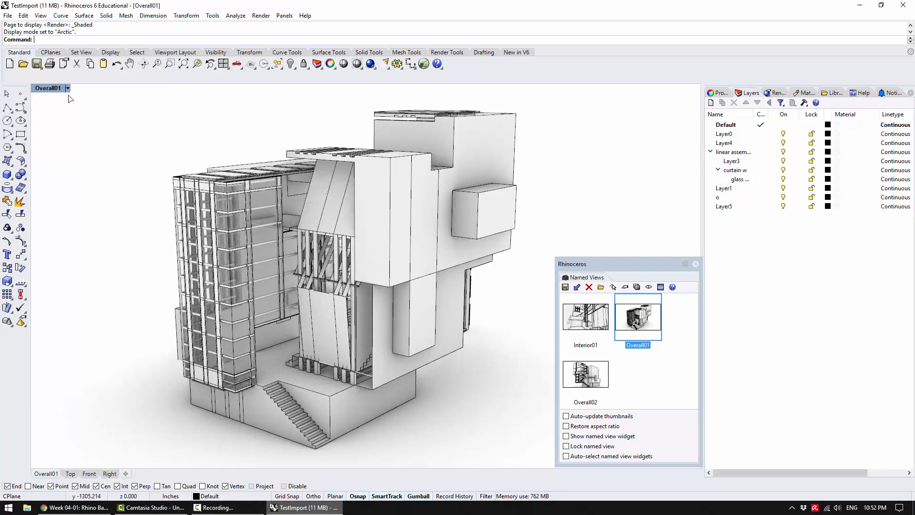
right_click_drag(334, 267, 358, 286)
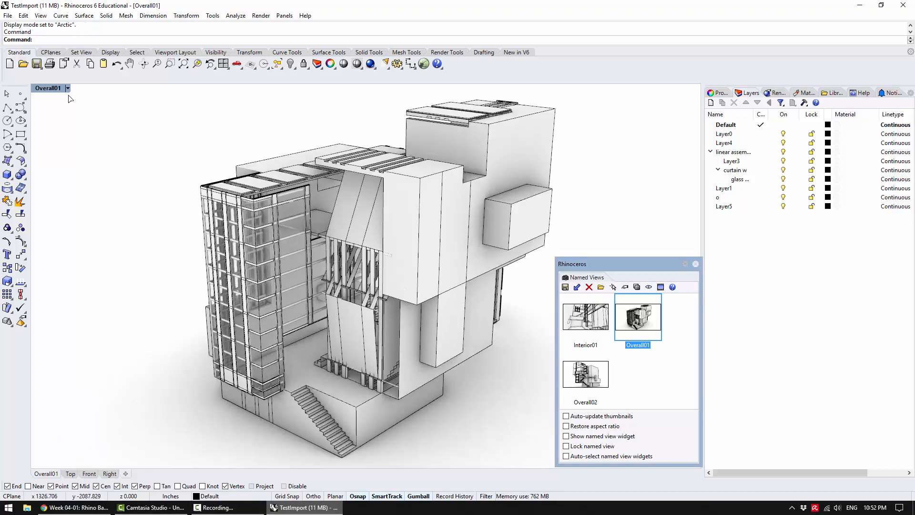
Restore the Interior01 named view and reposition the floating Named Views window.
double_click(582, 324)
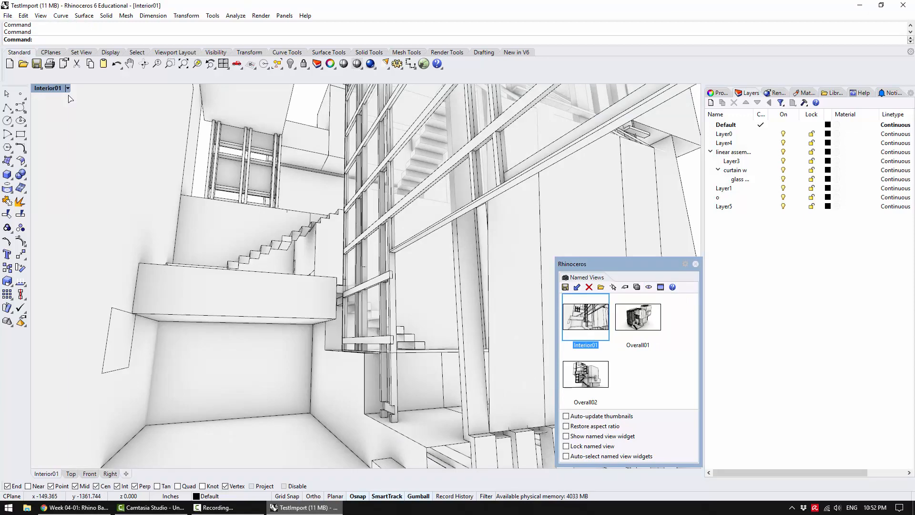
mouse_move(619, 264)
left_mouse_down()
mouse_move(590, 241)
mouse_move(607, 242)
left_mouse_up()
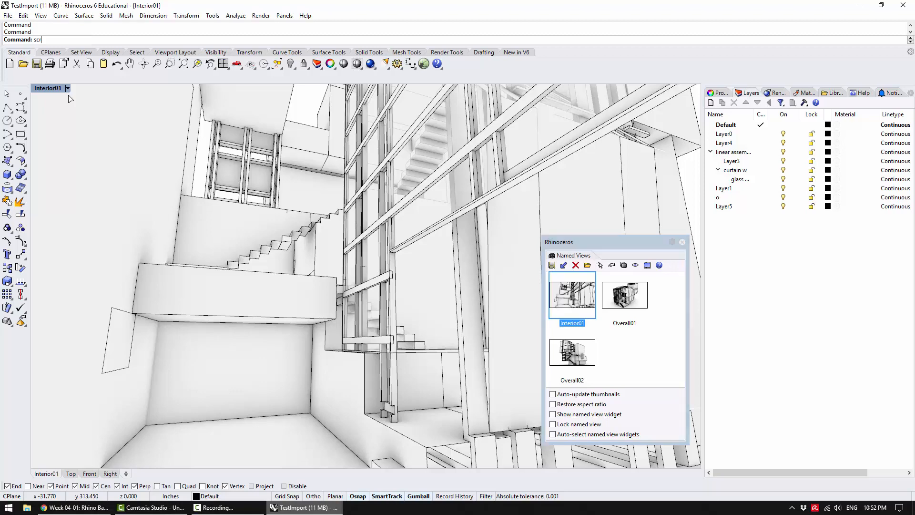
Start a ScreenCaptureToFile of the Interior01 viewport, review the available image formats and choose JPEG.
type("scr")
key("Down")
key("Down")
key("Down")
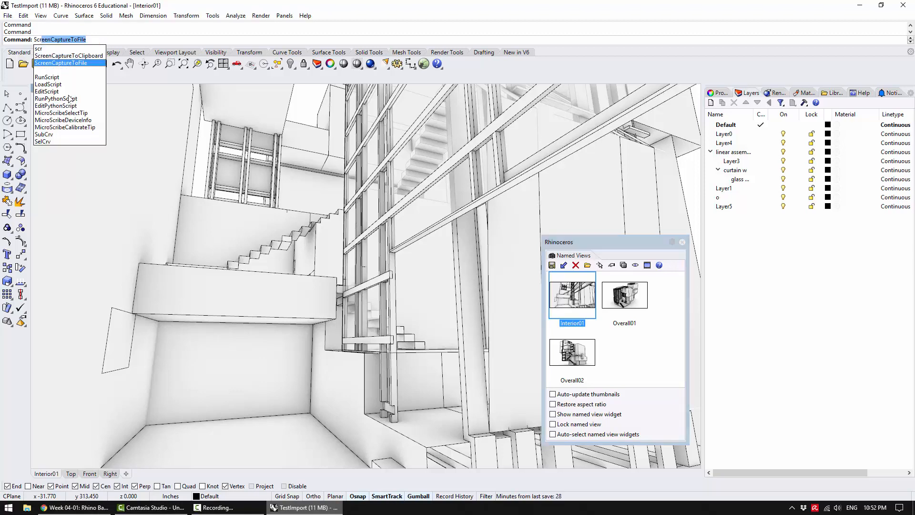
key("Return")
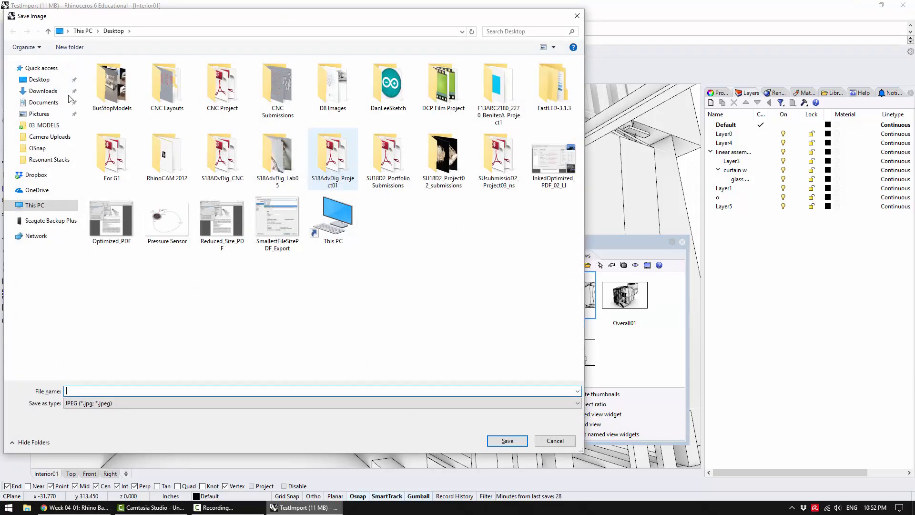
key("Tab")
key("alt+Down")
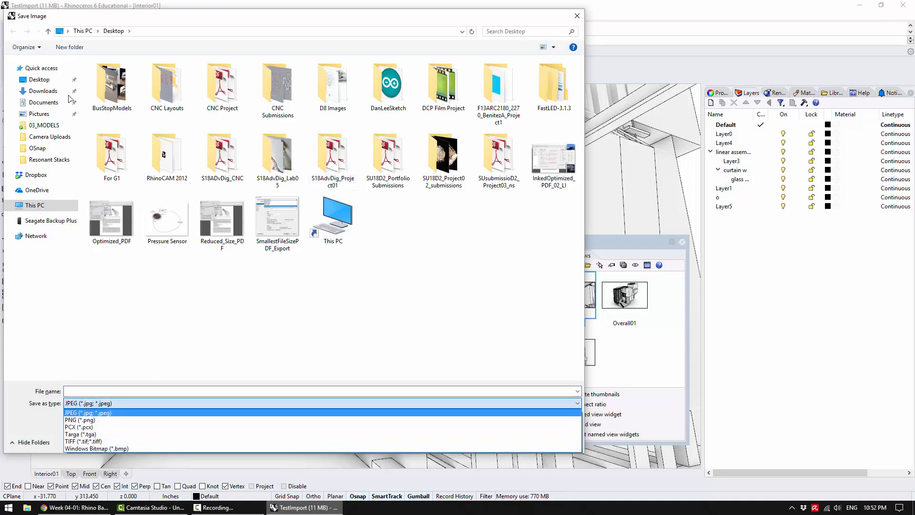
key("Down")
key("Down")
key("Up")
key("Up")
key("Down")
key("Down")
key("Down")
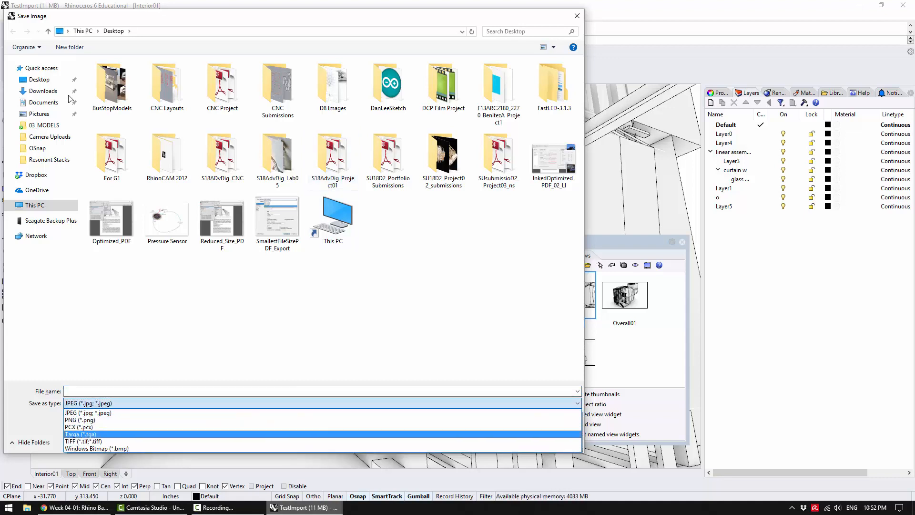
key("Down")
key("Up")
key("Up")
key("Up")
key("Up")
key("Down")
key("Down")
key("Down")
key("Down")
key("Down")
key("Up")
key("Up")
key("Up")
key("Up")
key("Up")
key("Down")
key("Up")
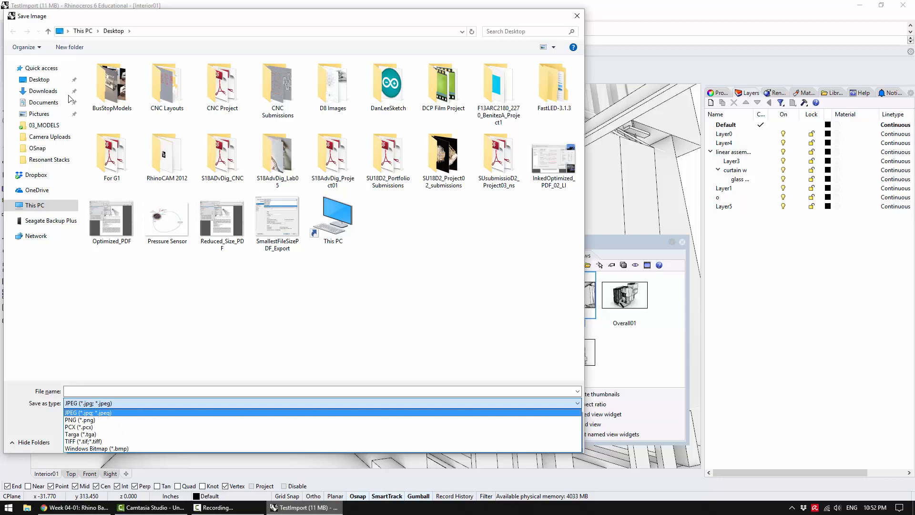
key("Return")
Save the screen capture to the Desktop under the file name Interior01.
key("shift+Tab")
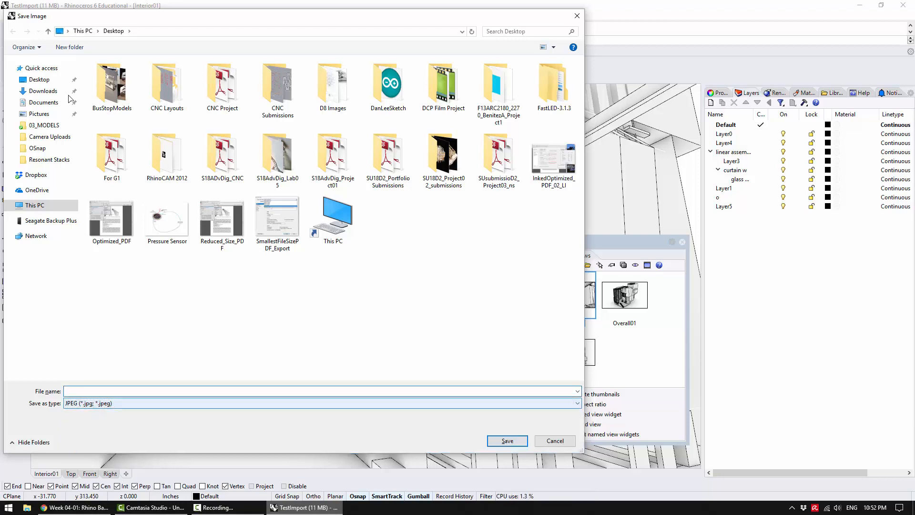
type("Interior01")
key("Return")
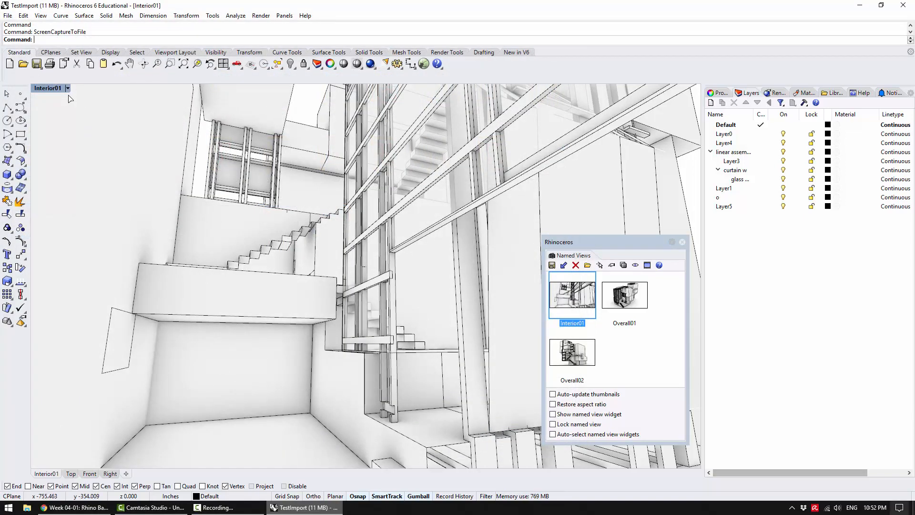
Switch to the desktop, move the Interior01 image to free space beneath the F13ARC218 file and open it in Photos.
key("super+d")
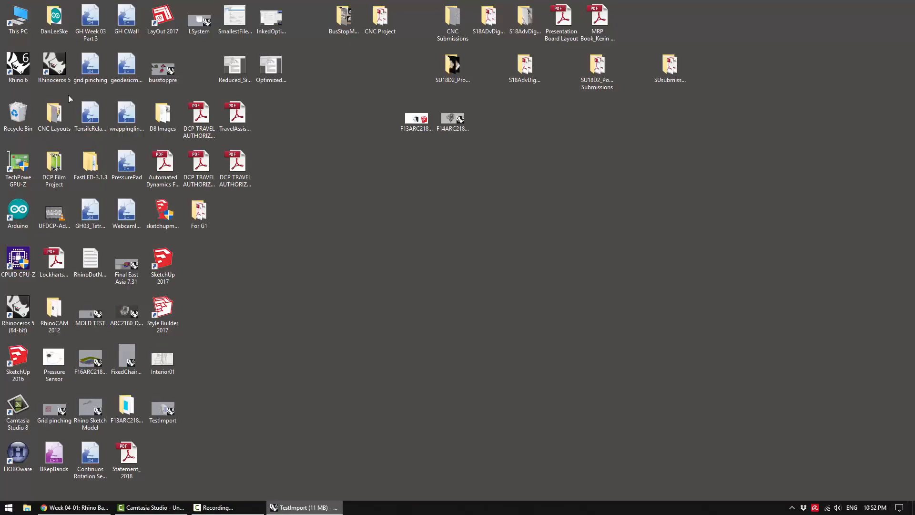
left_click_drag(163, 358, 415, 181)
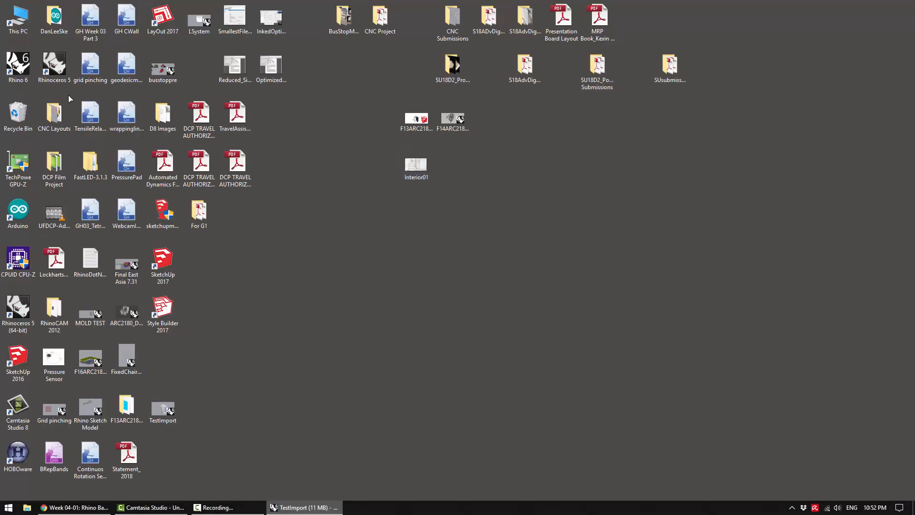
key("Return")
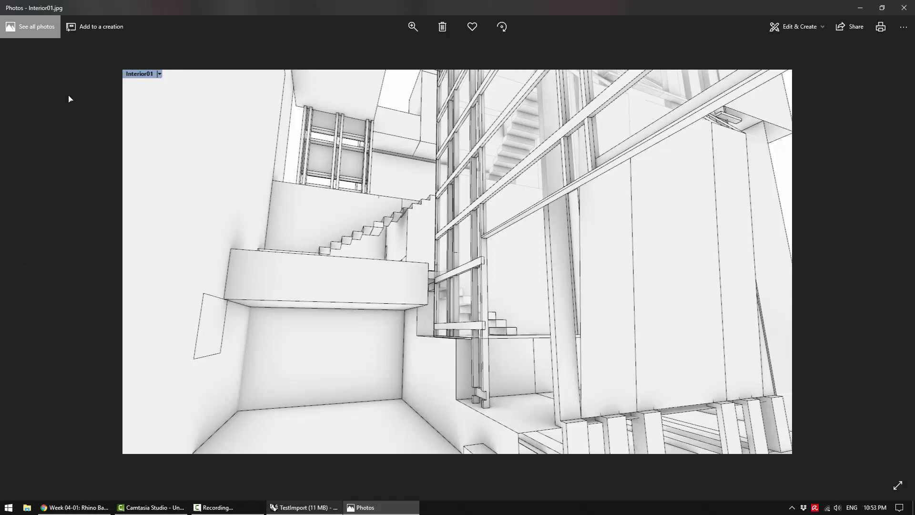
Examine the line quality of the Interior01 image around the railings and stairs at high magnification, and close the image.
key("alt+Tab")
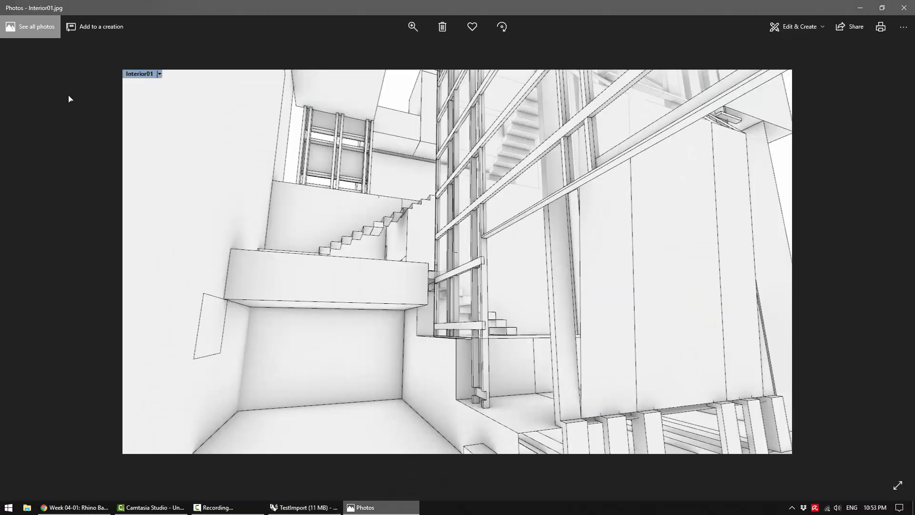
scroll(68, 99, "up", 5, "ctrl")
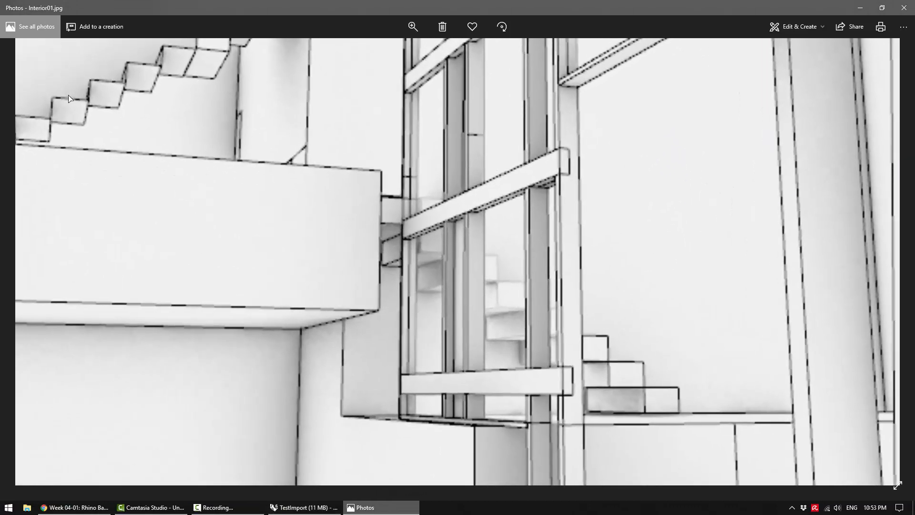
scroll(69, 98, "up", 2, "ctrl")
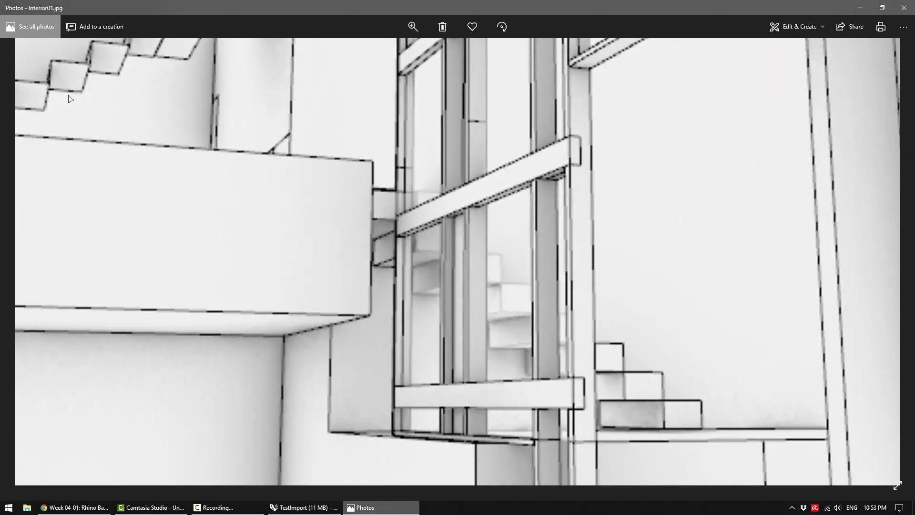
scroll(69, 98, "down", 6, "ctrl")
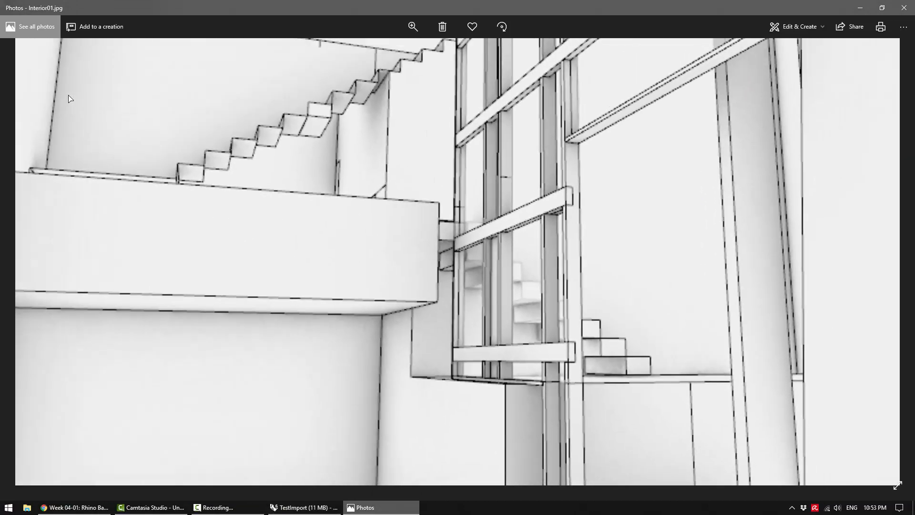
key("alt+F4")
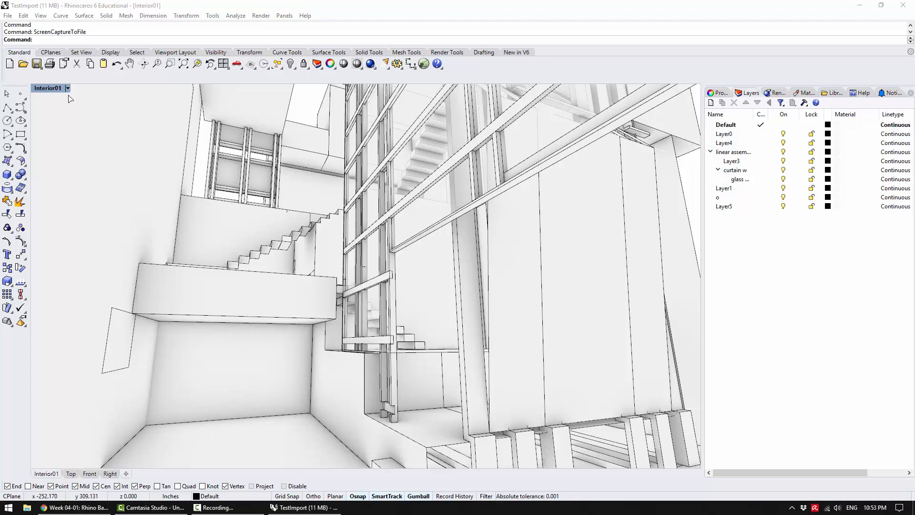
left_click(68, 96)
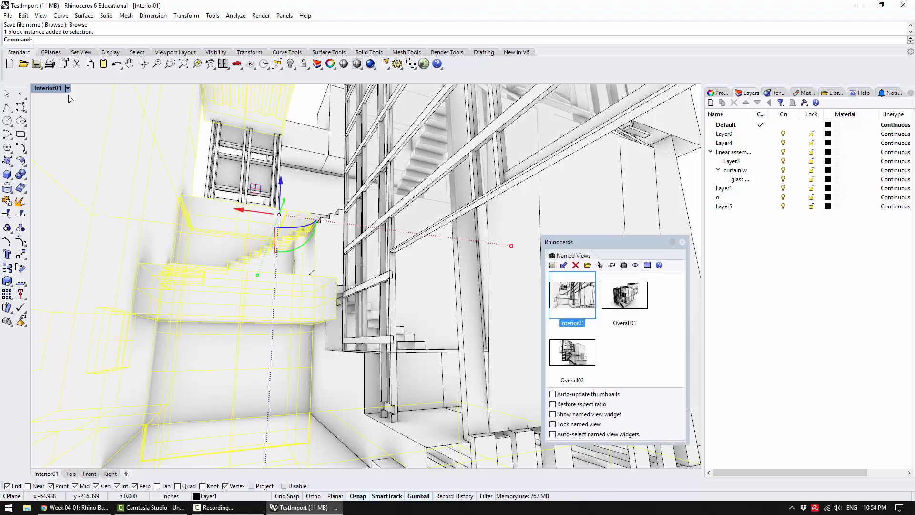
key("Escape")
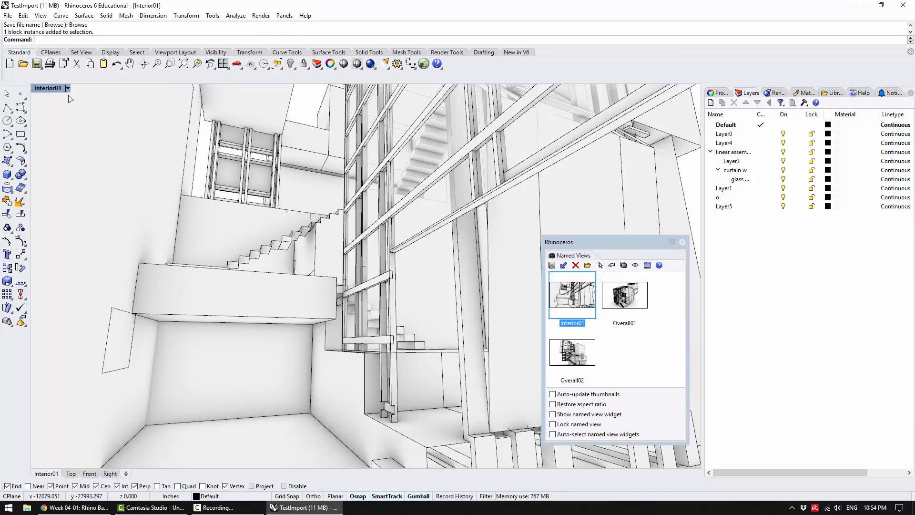
type("ViewportProperties")
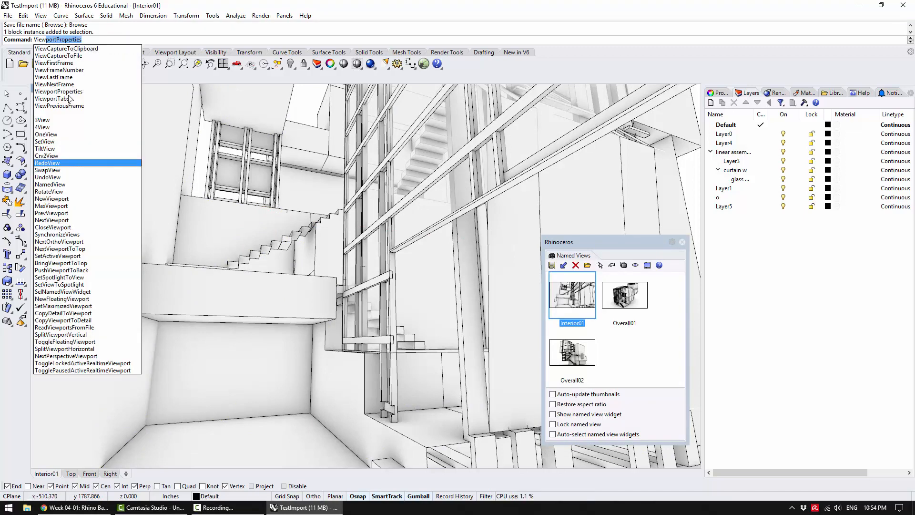
key("Up")
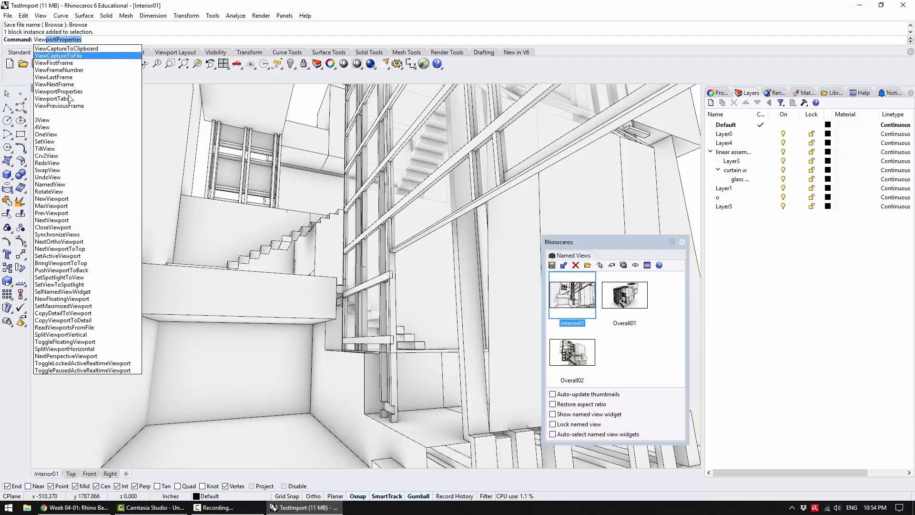
left_click(69, 98)
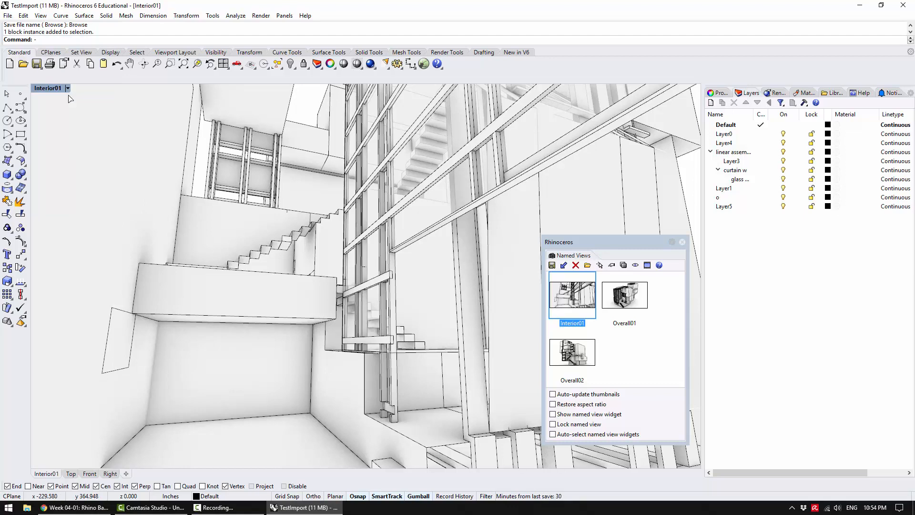
Start the command-line version of ViewCaptureToFile for the Interior01 viewport and set the capture scale to 1.
type("-ViewportProperties")
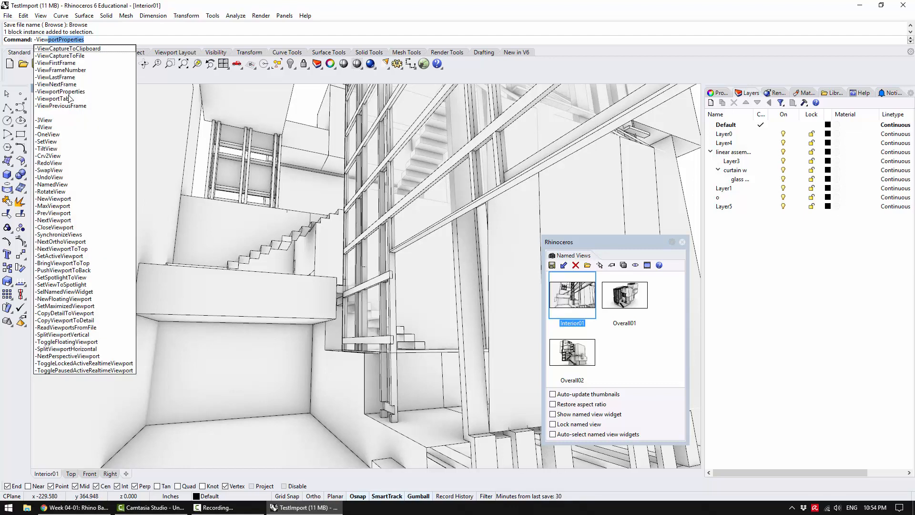
key("Down")
key("Down")
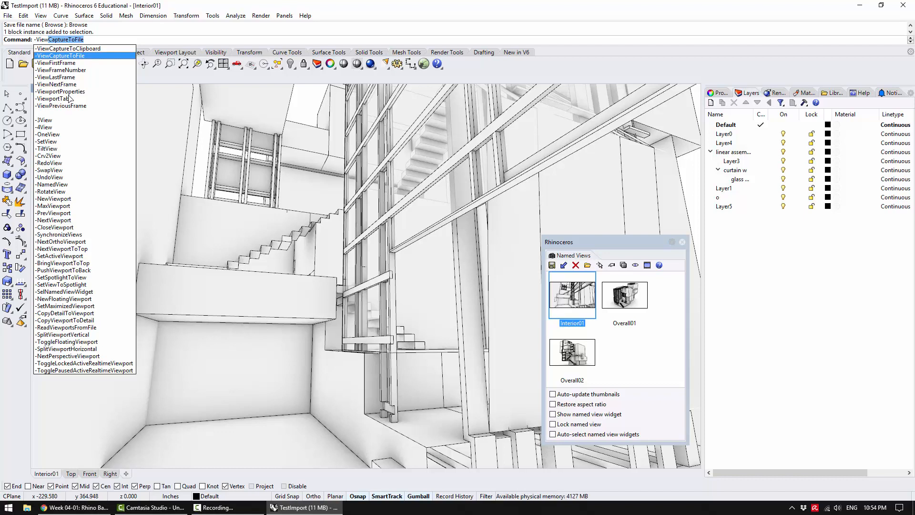
key("Return")
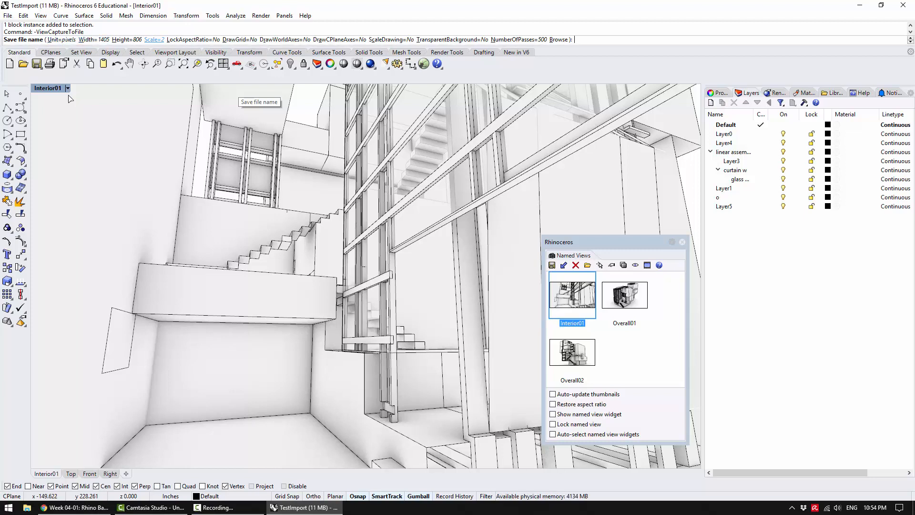
type("s")
key("Return")
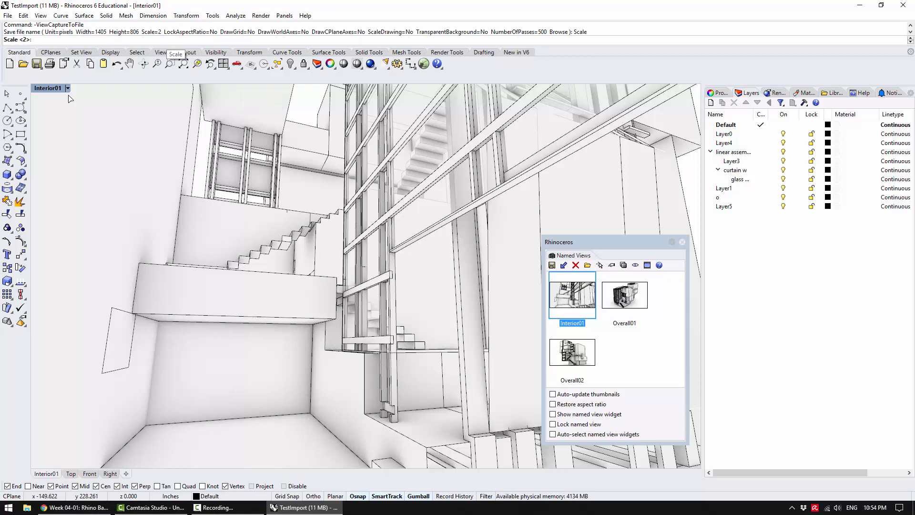
key("Return")
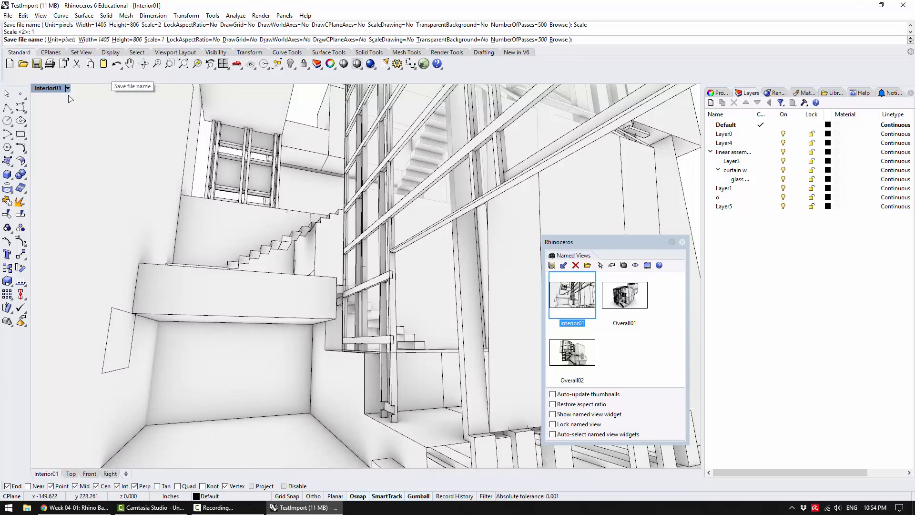
Set the view capture's scale to 2.
type("s")
key("Return")
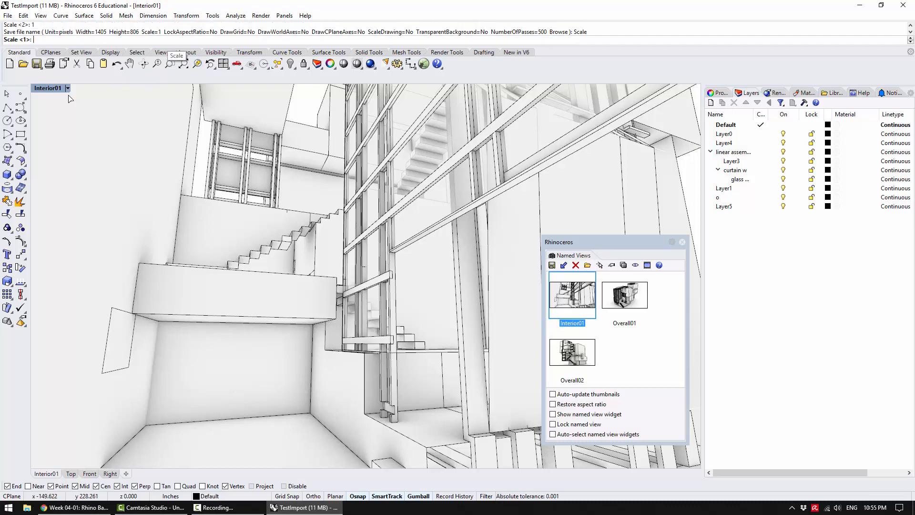
type("2")
key("Return")
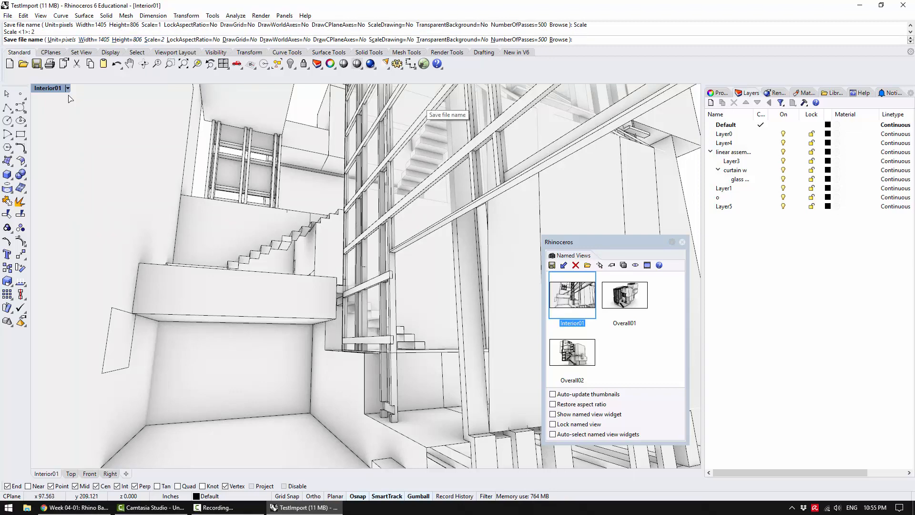
Browse for the save location and save the view capture to the Desktop as the JPEG file Interior02.
key("Return")
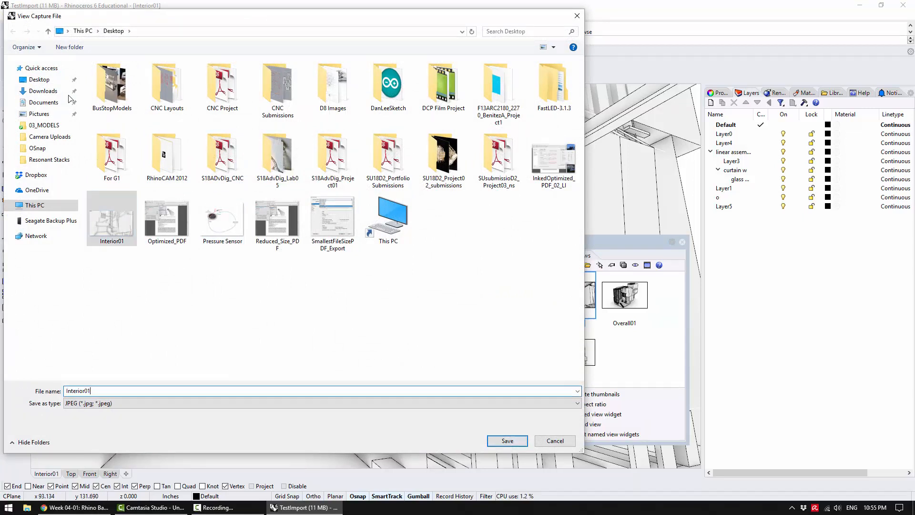
key("BackSpace")
type("2")
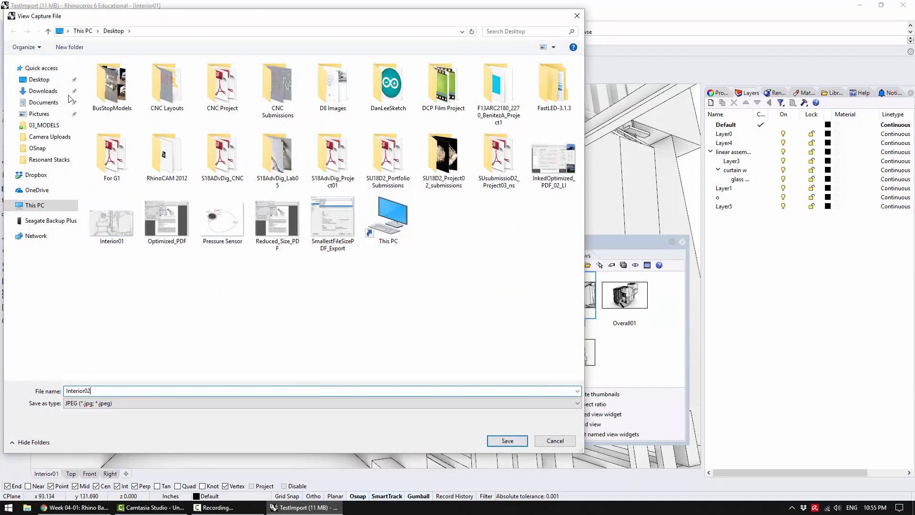
key("Return")
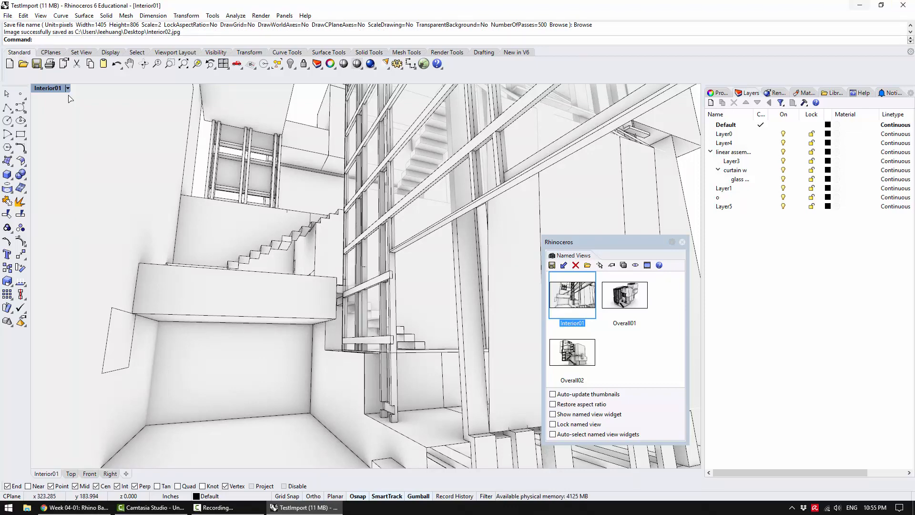
Open the Interior02 image from the desktop in Photos, examine its line quality up close and return to the full image.
key("super+d")
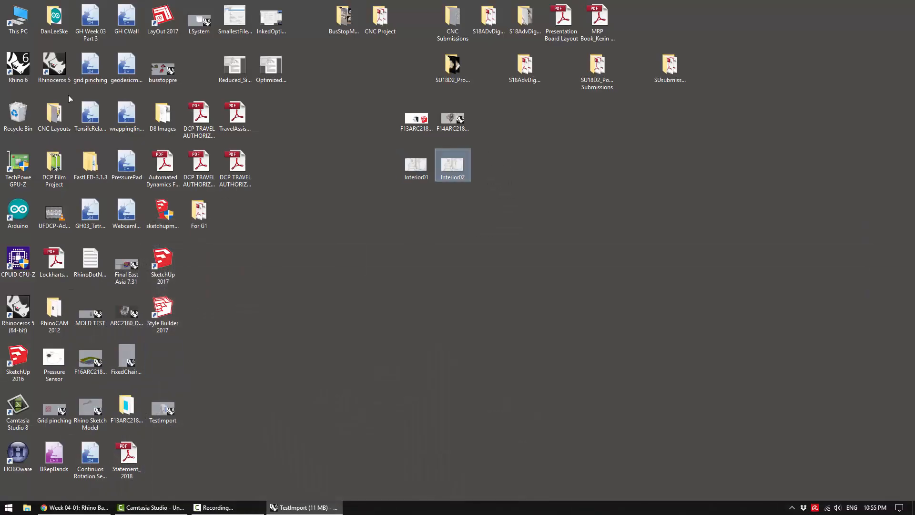
key("Return")
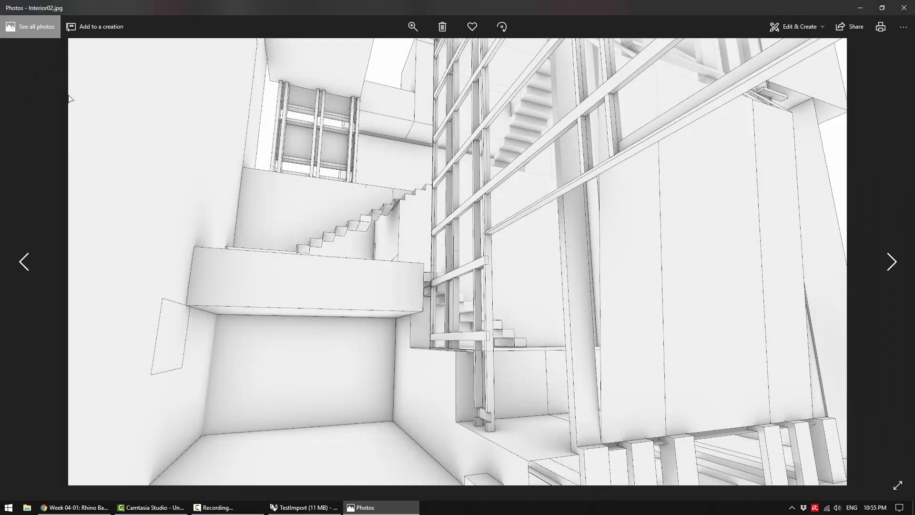
key("ctrl+plus")
key("ctrl+plus")
key("ctrl+plus")
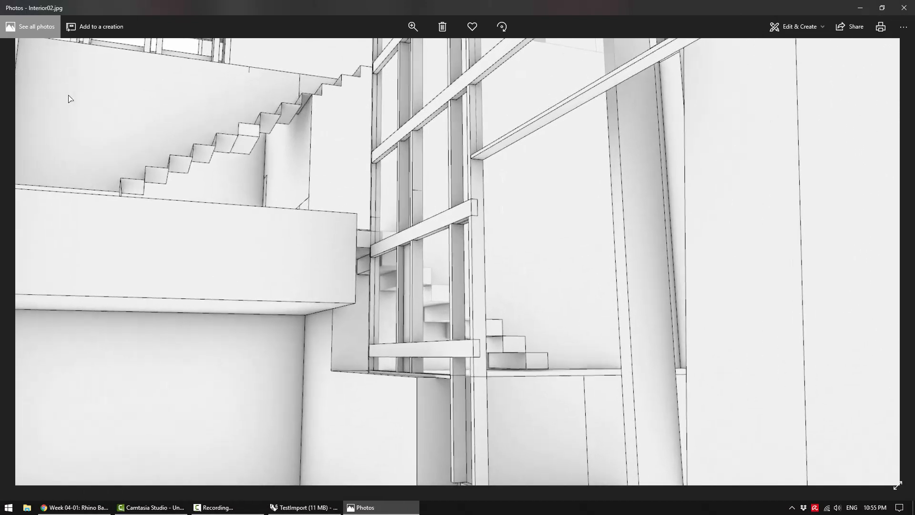
key("ctrl+plus")
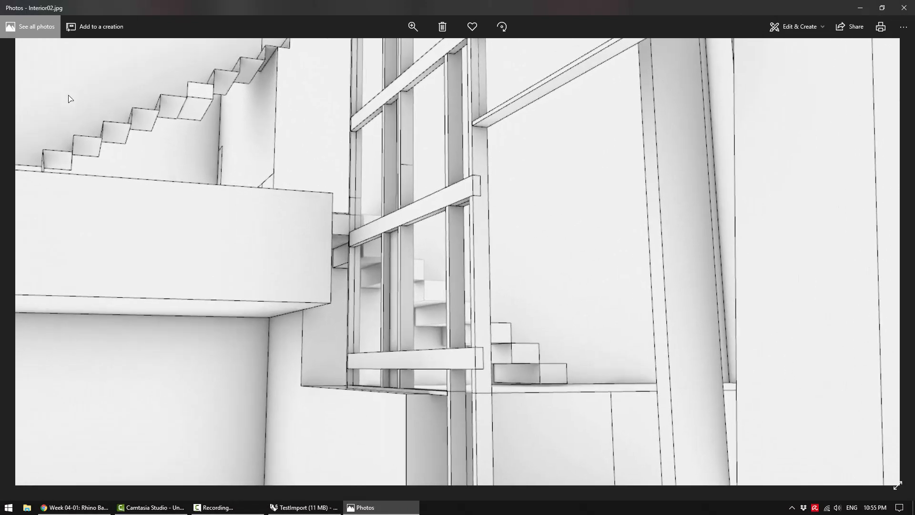
key("ctrl+0")
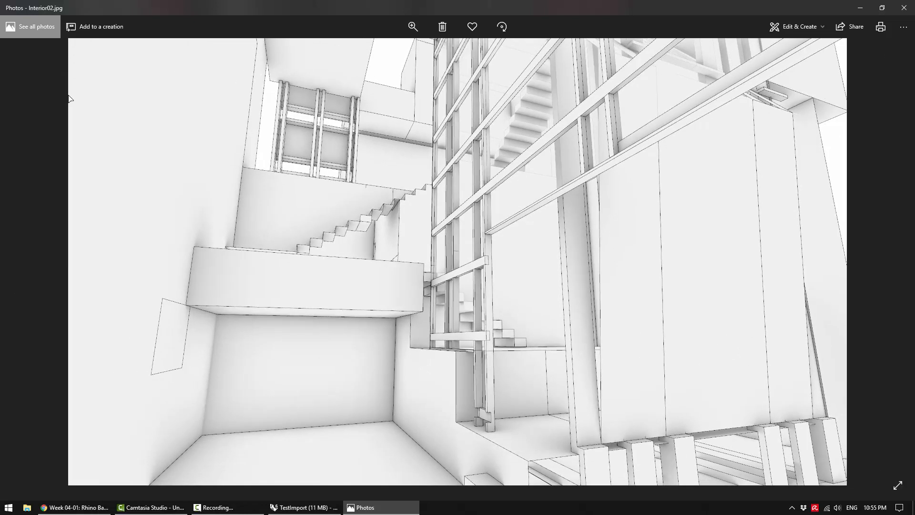
Switch between the Interior02 and Interior01 images in Photos, examine Interior01 up close and return to its full image.
key("Left")
key("Right")
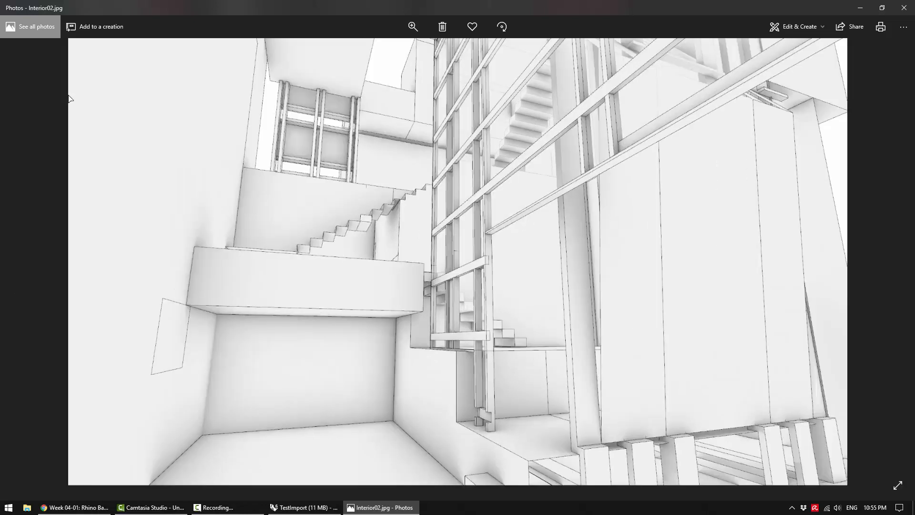
key("Left")
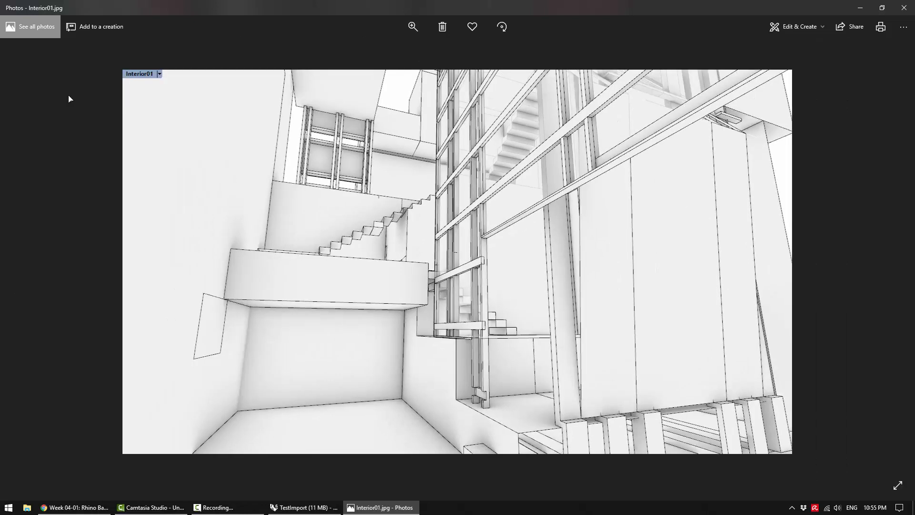
key("ctrl+plus")
key("ctrl+plus")
key("ctrl+plus")
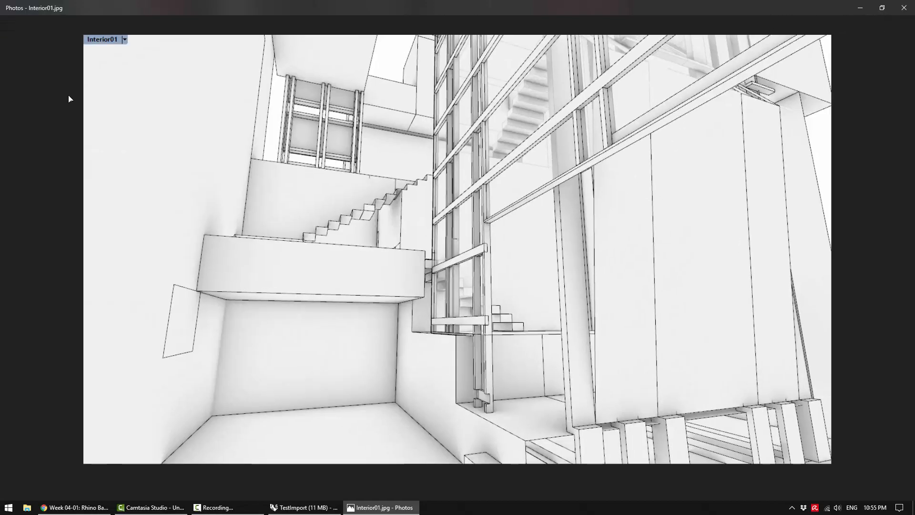
key("ctrl+minus")
key("ctrl+minus")
key("ctrl+minus")
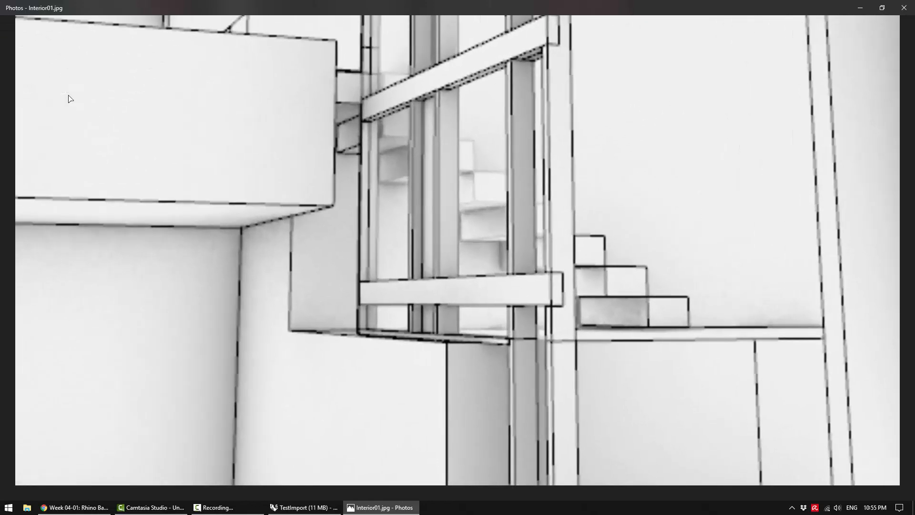
key("ctrl+minus")
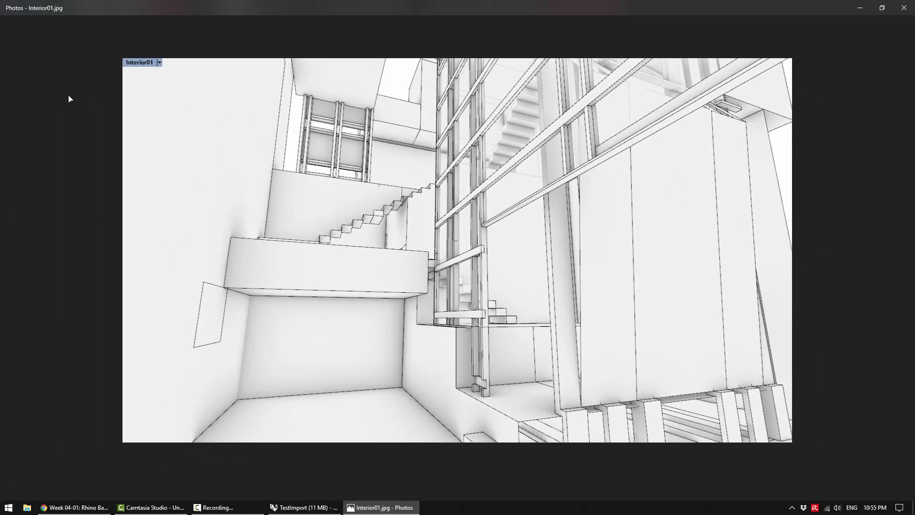
Show the Interior02 image again, examine it enlarged for comparison, and close Photos to return to Rhino.
key("Right")
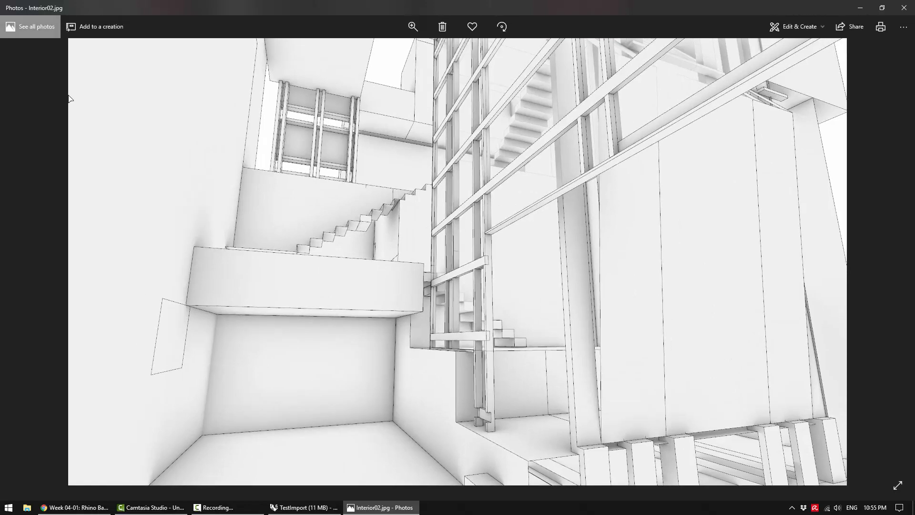
key("ctrl+plus")
key("ctrl+plus")
key("ctrl+plus")
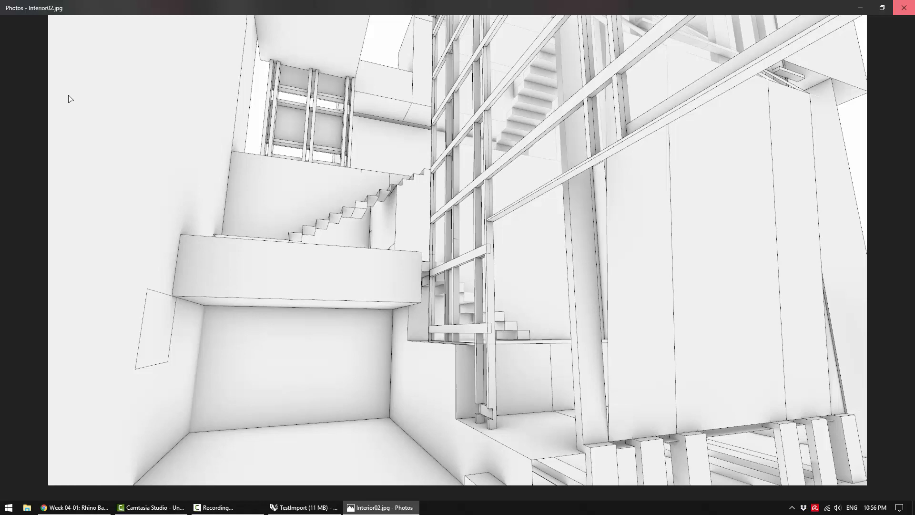
key("alt+F4")
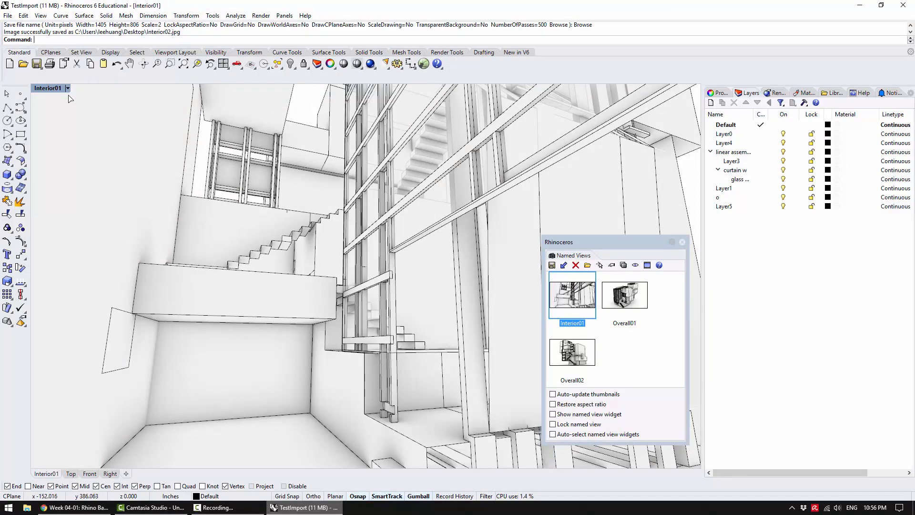
type("-ViewportProperties")
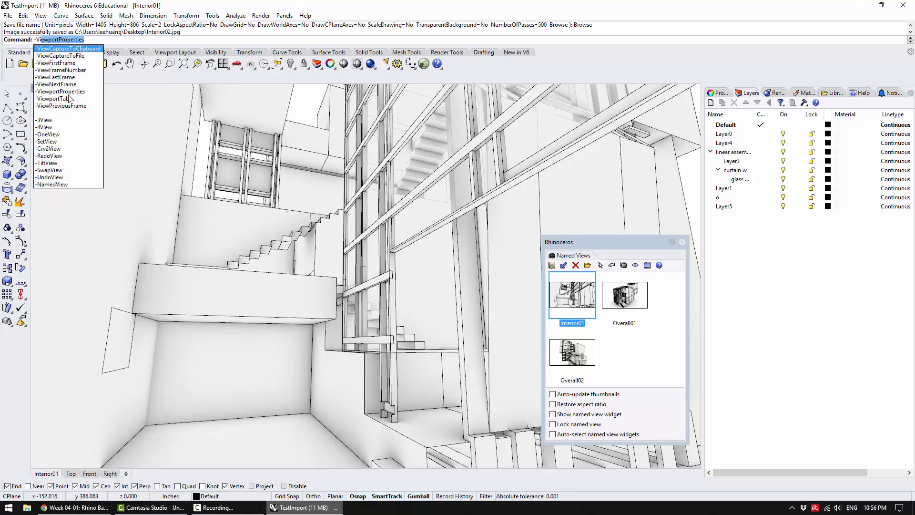
key("Down")
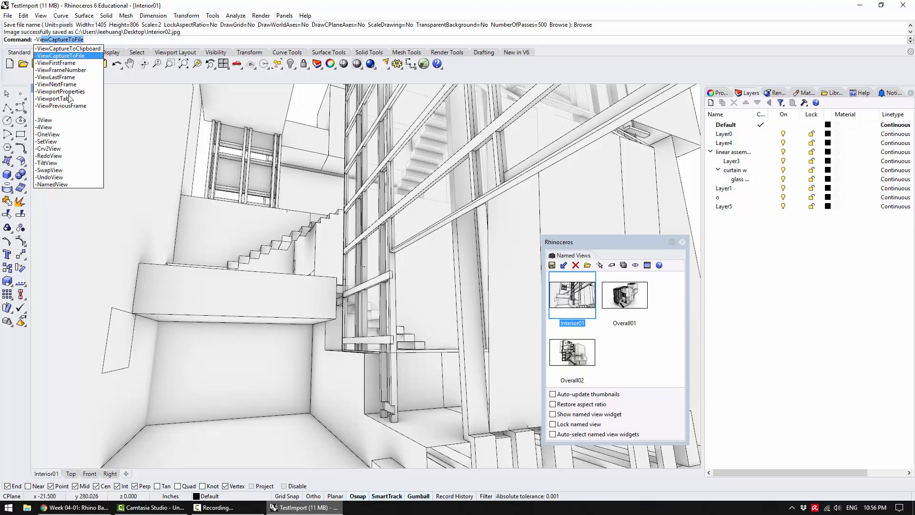
key("Escape")
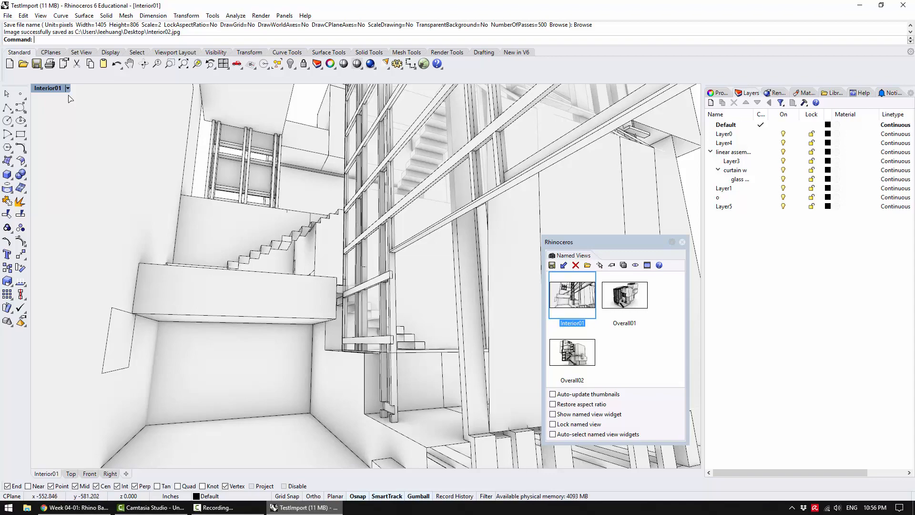
View the whole building from outside and toggle Layer4 and the linear assembly layer off and on to identify their objects.
scroll(68, 98, "up", 5)
scroll(68, 98, "down", 8)
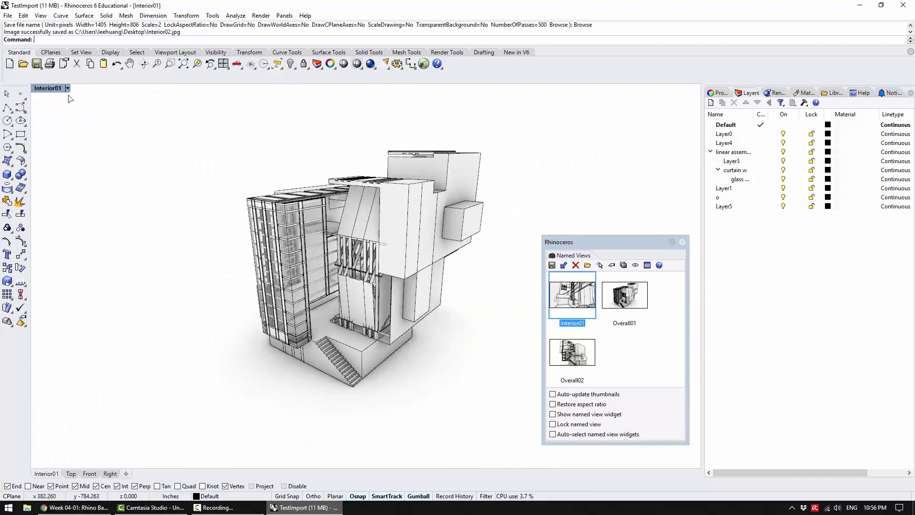
key("ctrl+a")
type("zs")
key("Return")
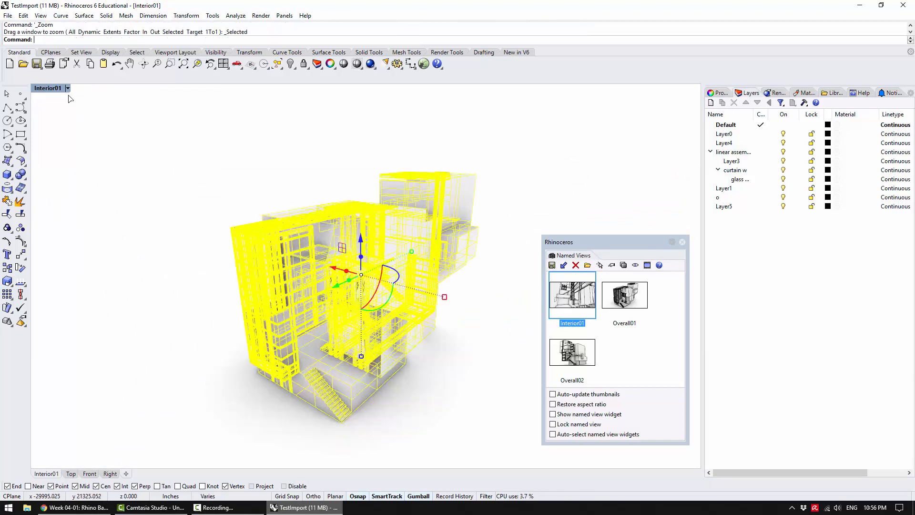
key("Escape")
right_click_drag(68, 95, 68, 95)
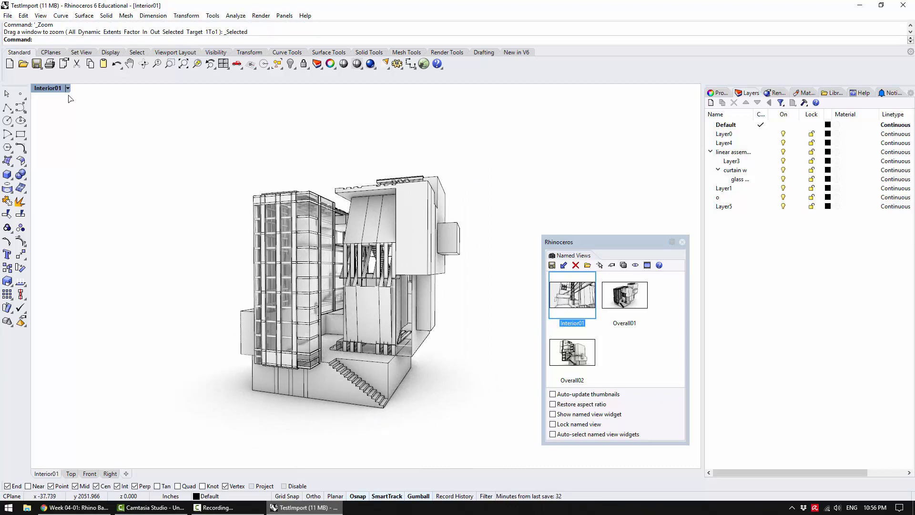
left_click(783, 143)
left_click(784, 143)
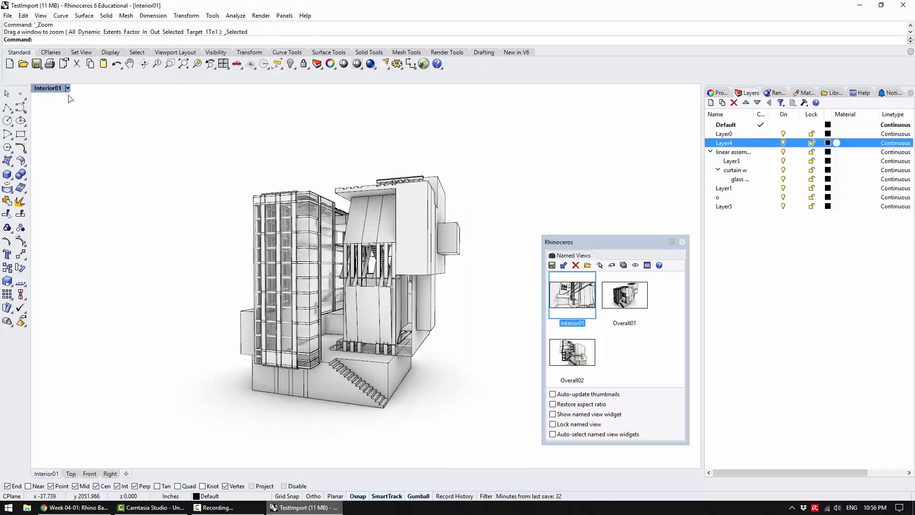
left_click(783, 152)
left_click(783, 152)
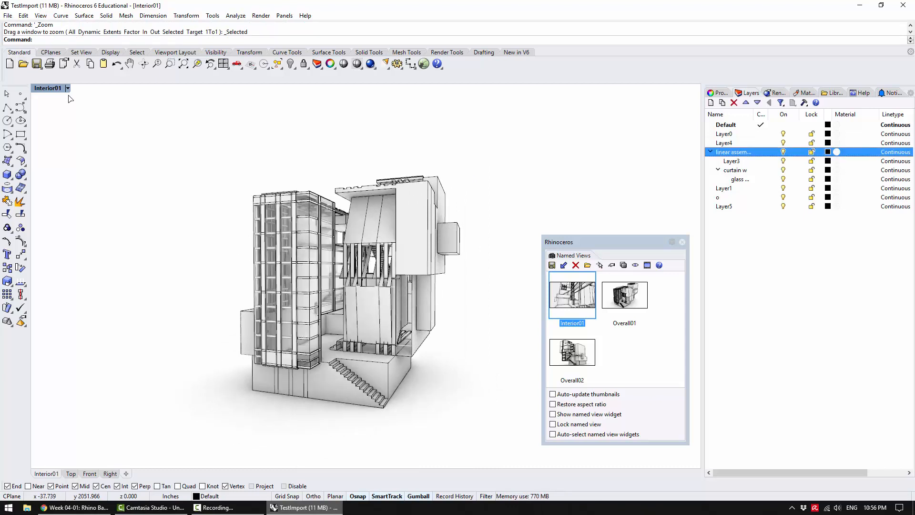
Toggle the glass layer under the curtain wall layer to check its objects, leaving the layer turned off.
left_click(783, 179)
left_click(783, 179)
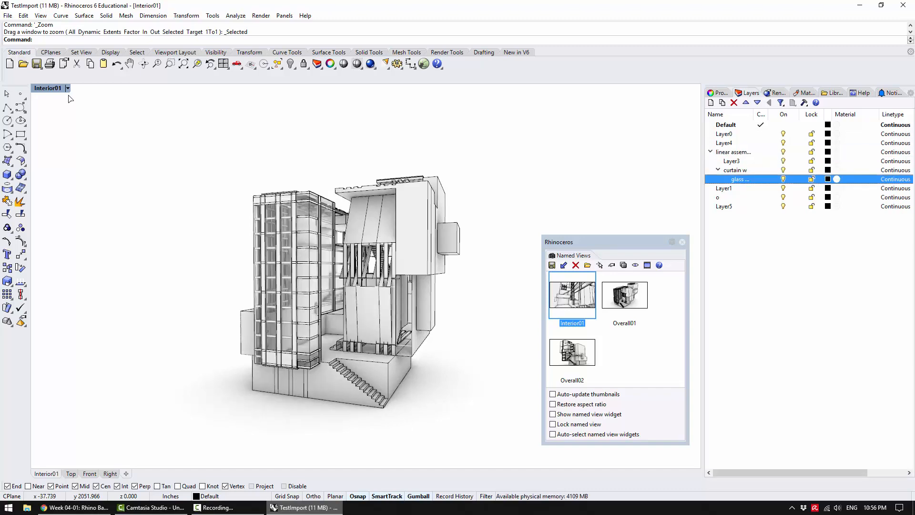
left_click(784, 179)
left_click(783, 179)
Restore the Interior01 named view and set its display mode to Rendered.
double_click(572, 294)
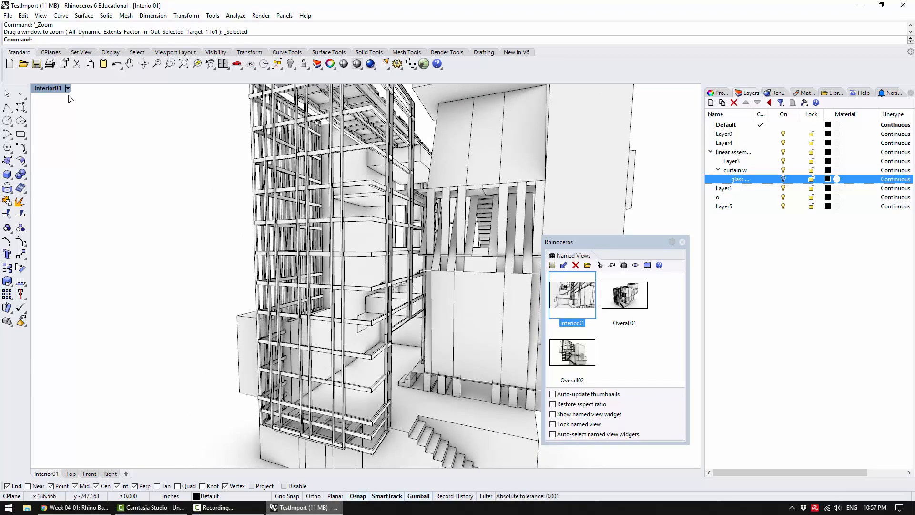
left_click(67, 88)
key("Down")
key("Down")
key("Down")
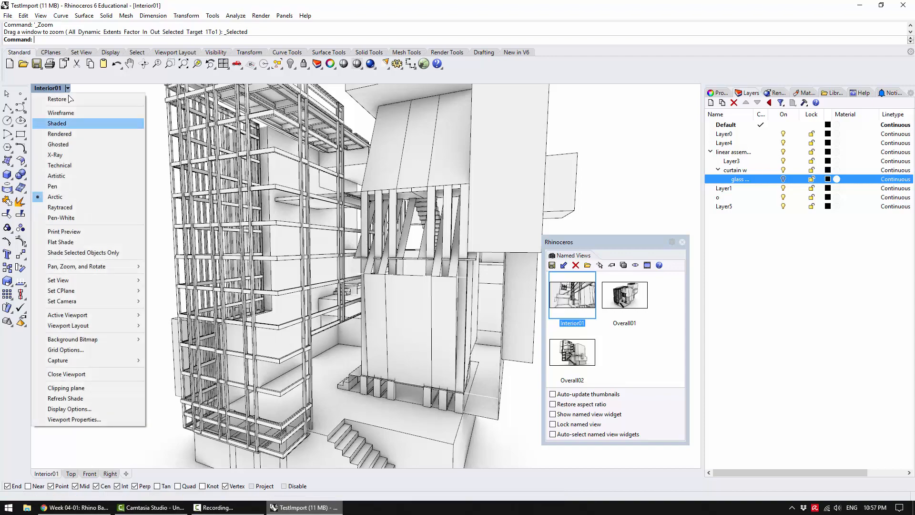
key("Return")
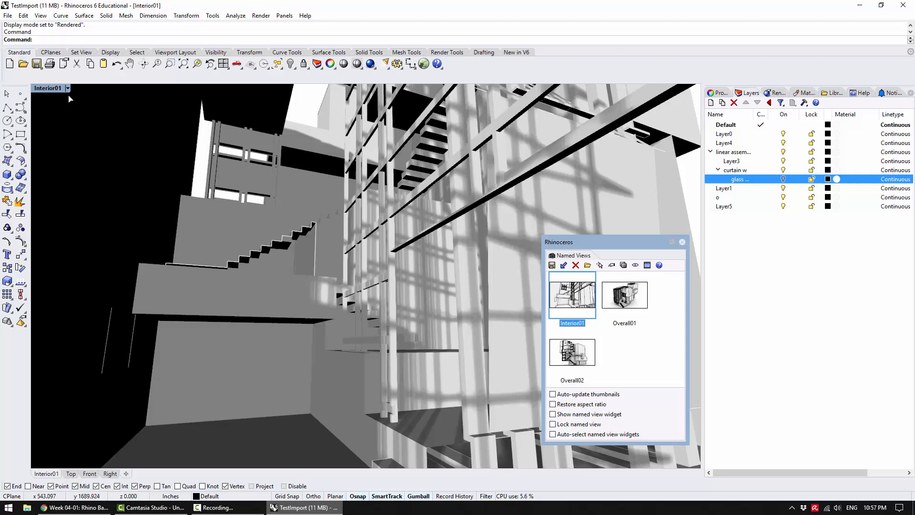
Restore the Overall01 named view and set its display mode to Arctic.
key("Right")
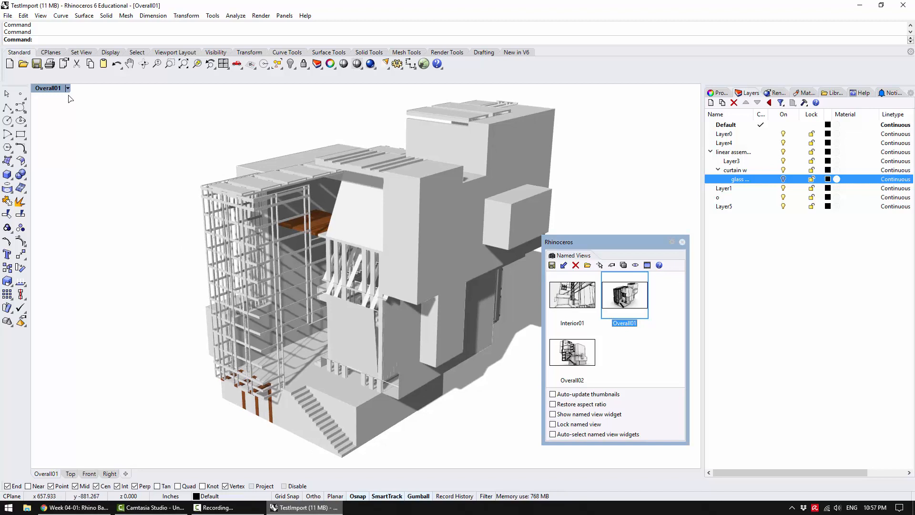
left_click(68, 87)
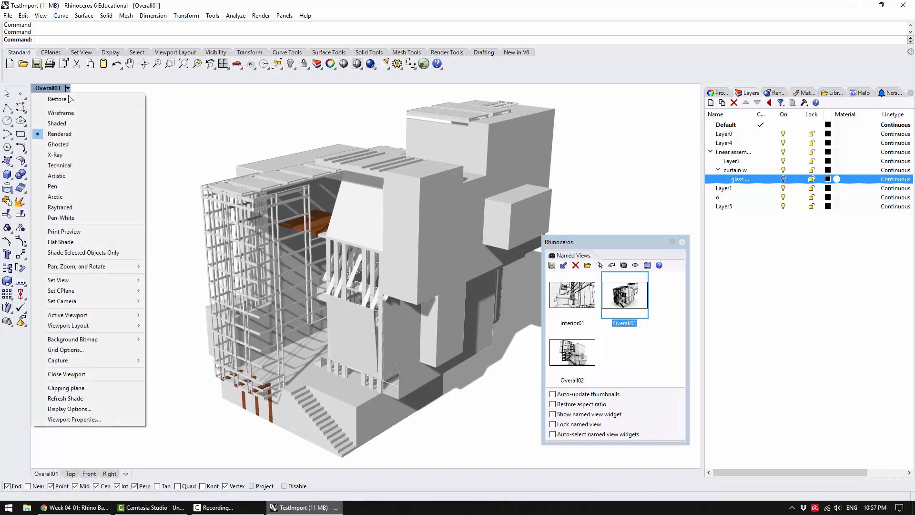
left_click(54, 196)
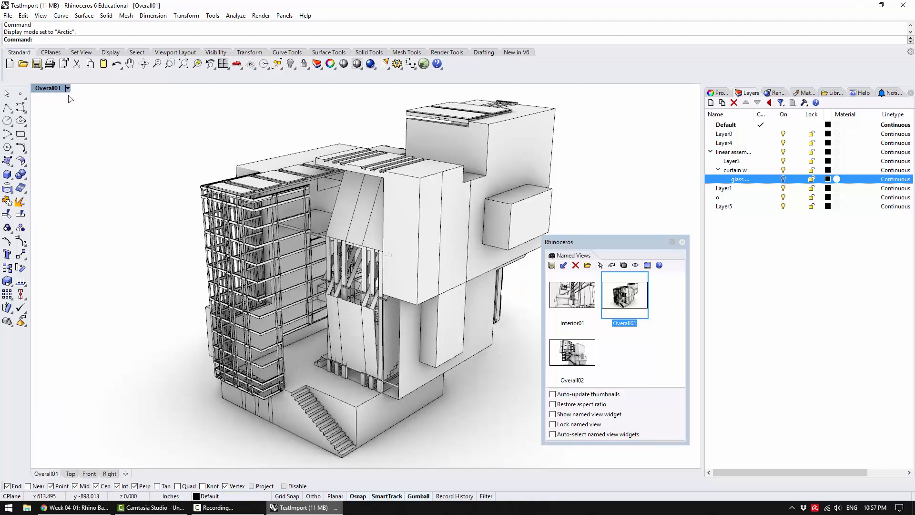